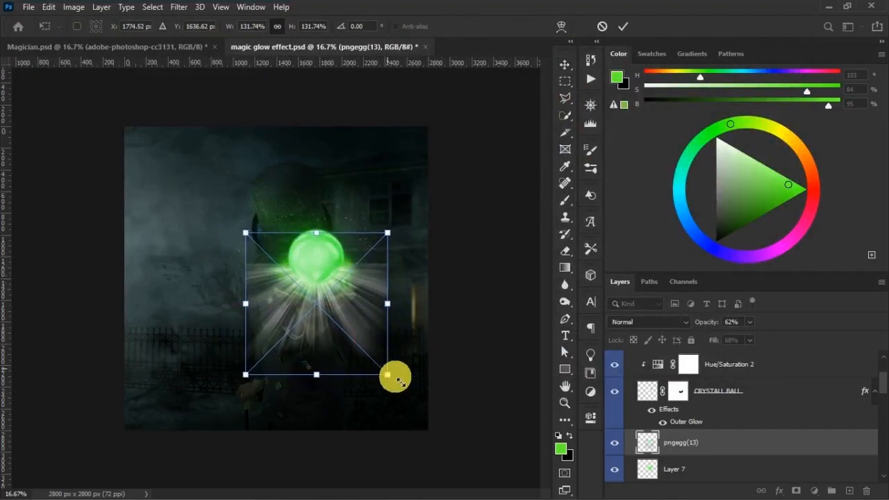
Commit the scaled light-ray image beneath the crystal ball and set its blend mode to Lighten
key("Return")
key("ctrl+plus")
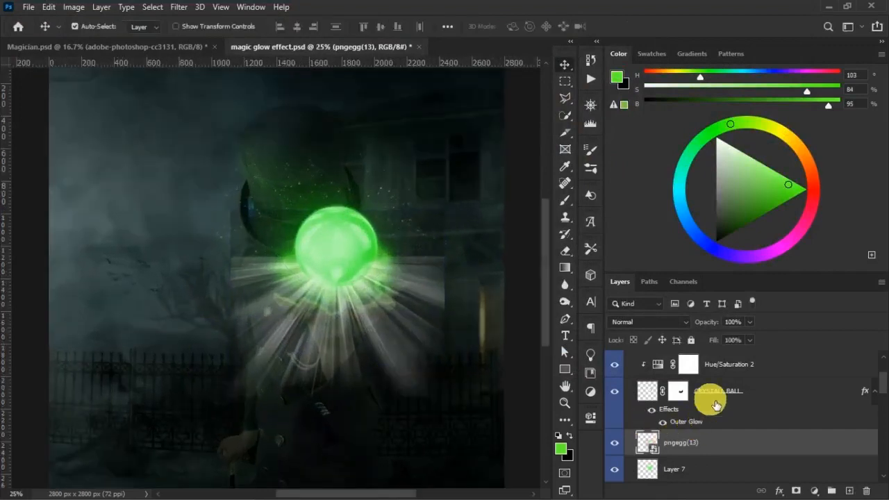
left_click(689, 325)
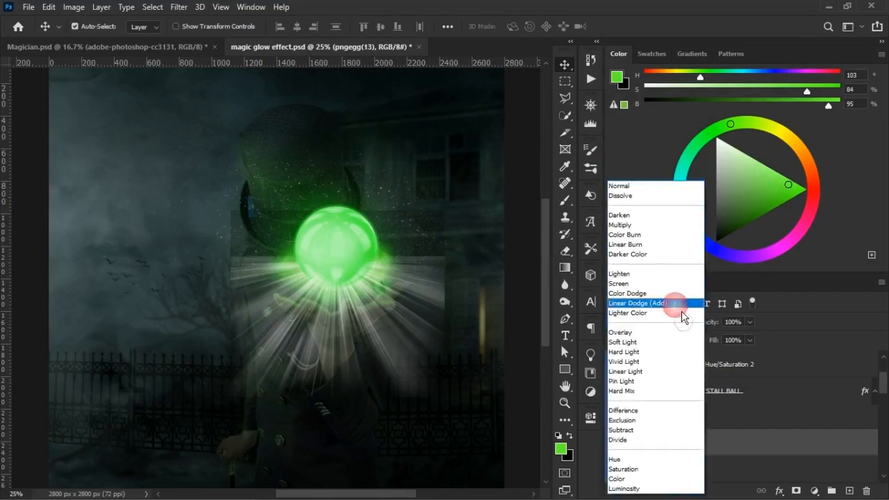
left_click(639, 286)
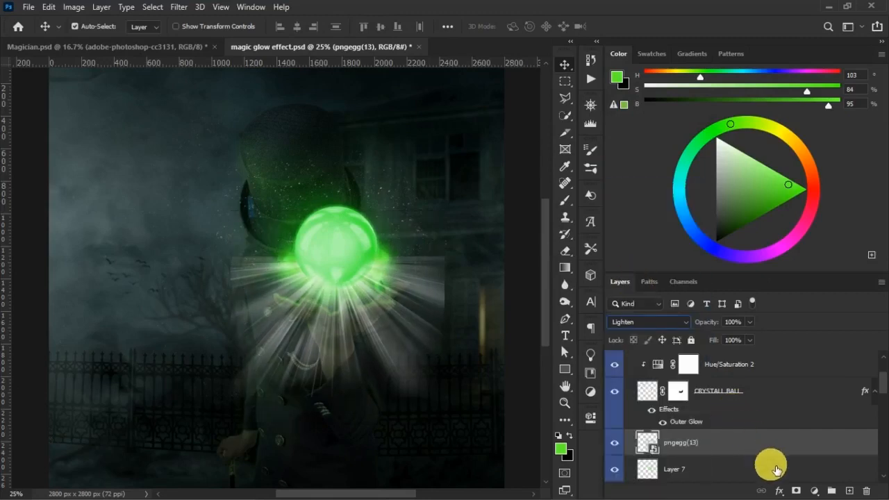
Add a Hue/Saturation adjustment clipped to the ray layer, with Colorize enabled, Saturation 83 and Lightness -22
left_click(815, 491)
left_click(814, 359)
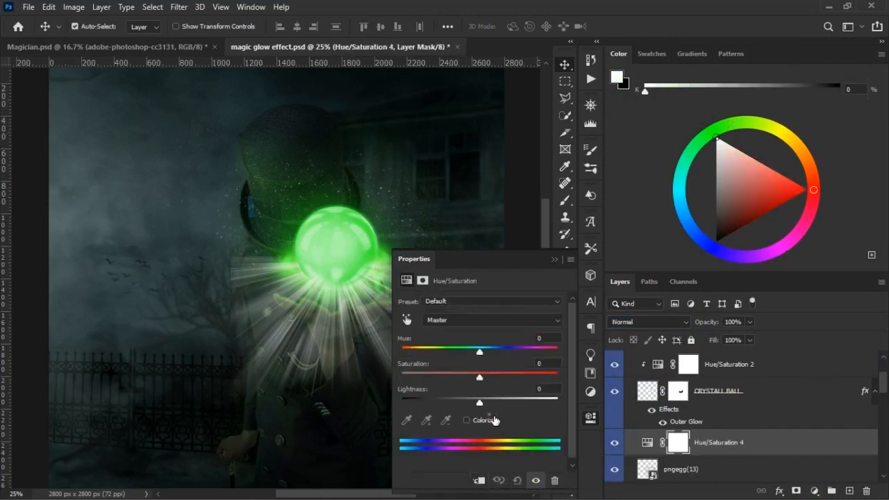
left_click(480, 480)
left_click(484, 420)
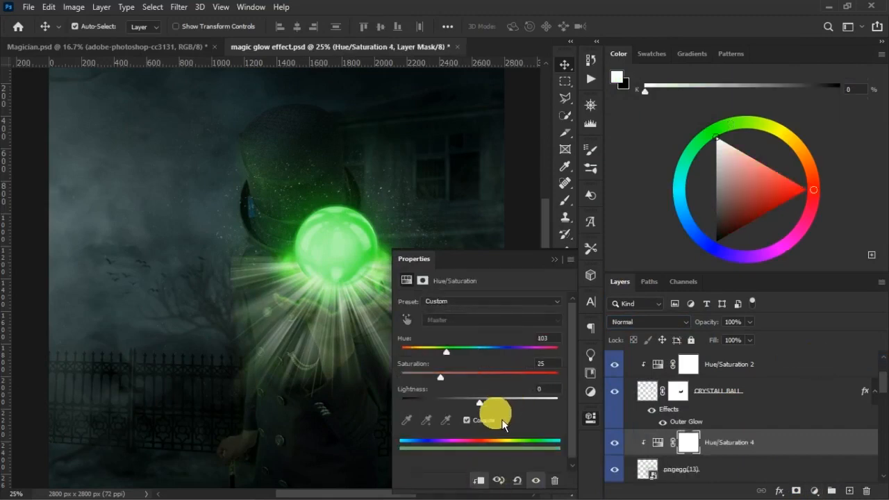
left_click_drag(440, 378, 535, 390)
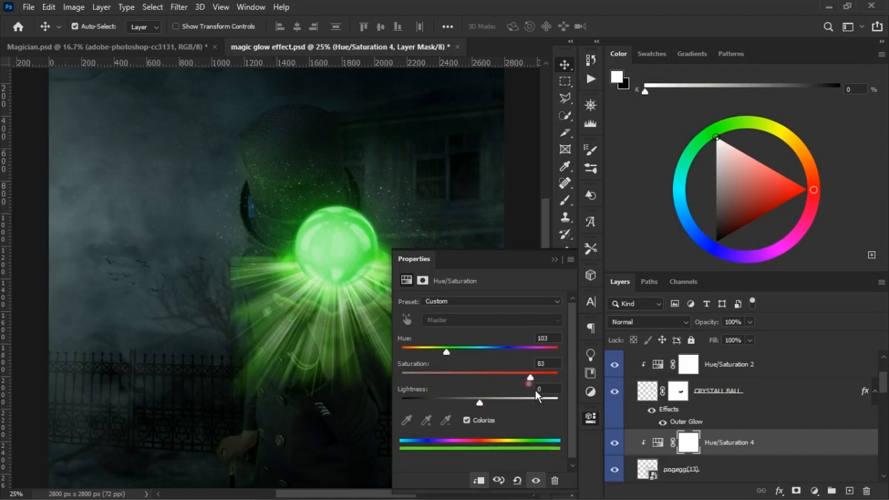
left_click_drag(483, 407, 469, 408)
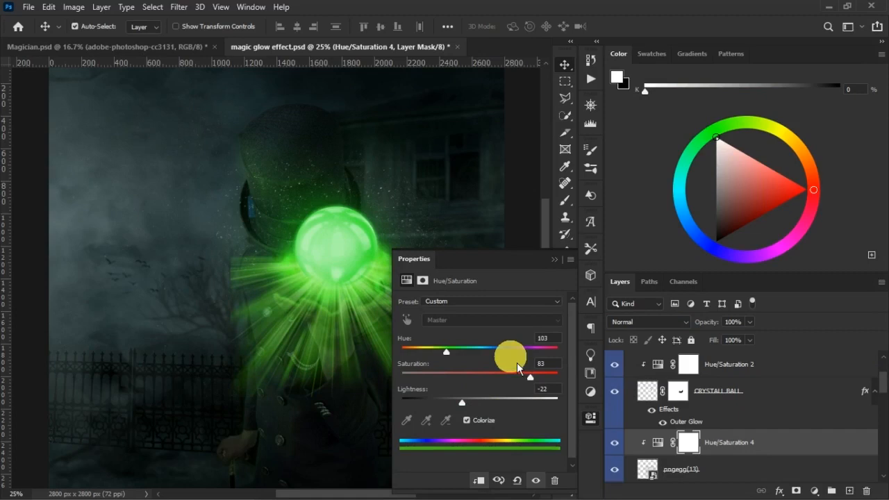
Rename the pngegg(13) ray layer to "light"
left_click(684, 471)
double_click(684, 471)
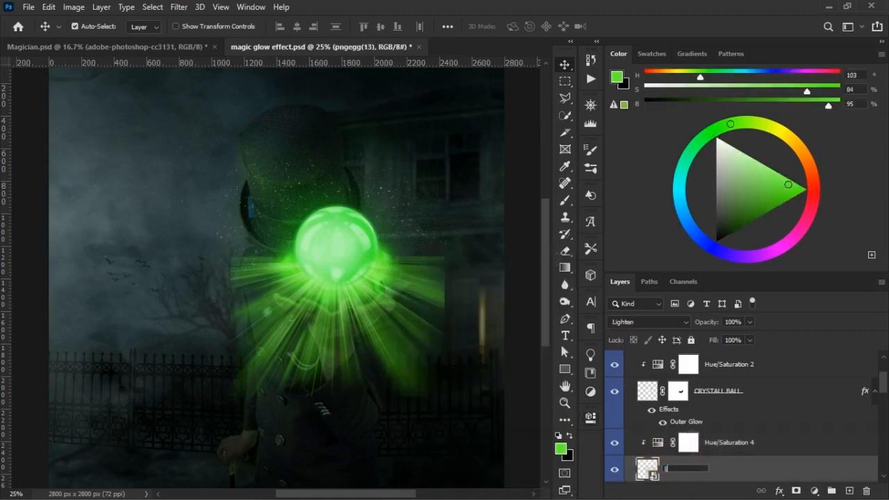
key("Return")
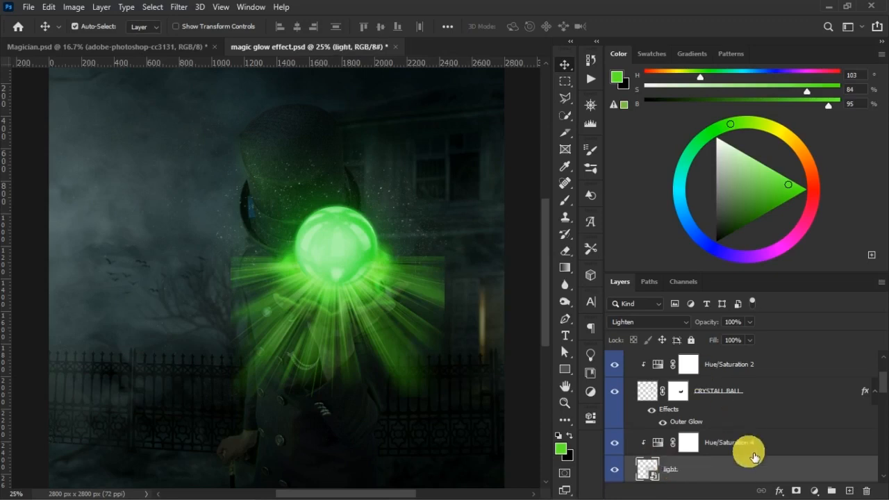
Add a layer mask to the light layer and invert it to black to hide all the rays
left_click(796, 490)
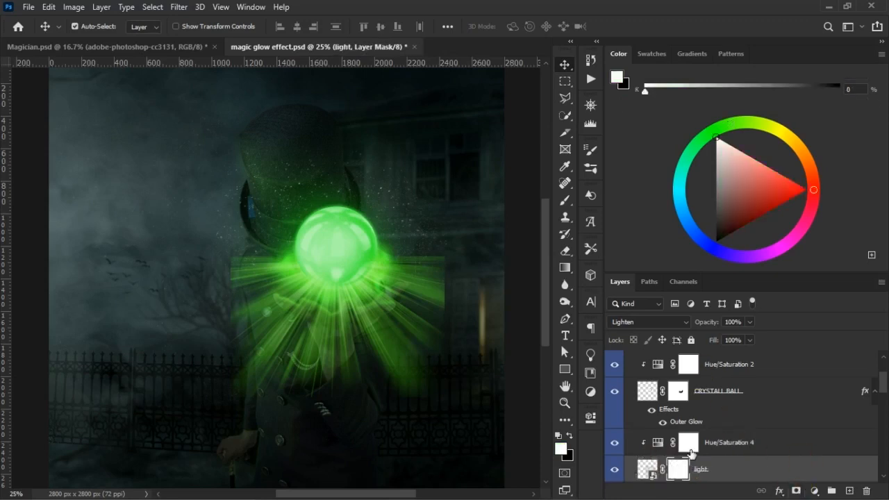
left_click(573, 437)
key("b")
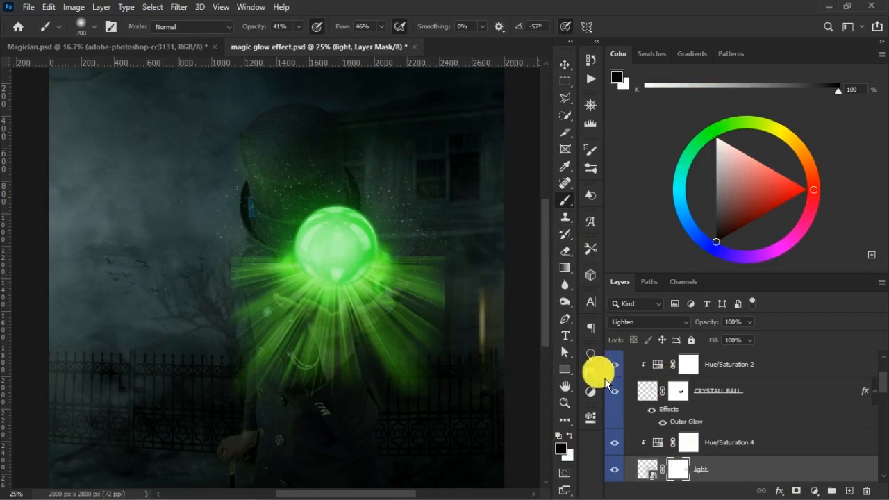
key("ctrl+i")
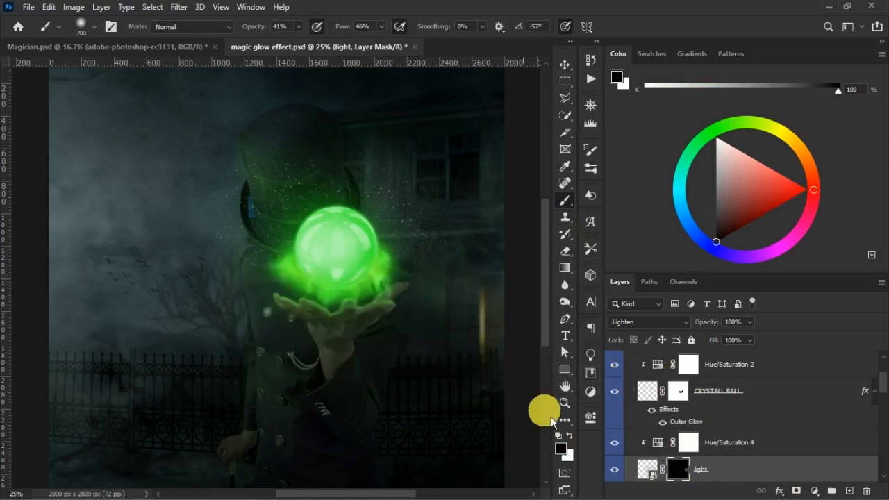
Paint white on the light layer's mask to reveal rays around the ball's base and above the palm, reducing the brush to 300 px
left_click(569, 435)
left_click(307, 285)
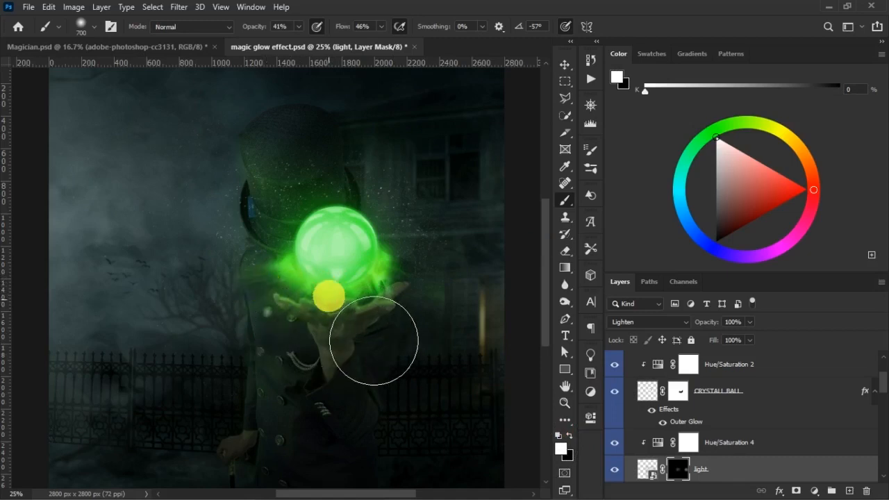
mouse_move(372, 333)
left_mouse_down()
mouse_move(418, 325)
mouse_move(418, 310)
mouse_move(470, 337)
mouse_move(431, 324)
mouse_move(390, 334)
left_mouse_up()
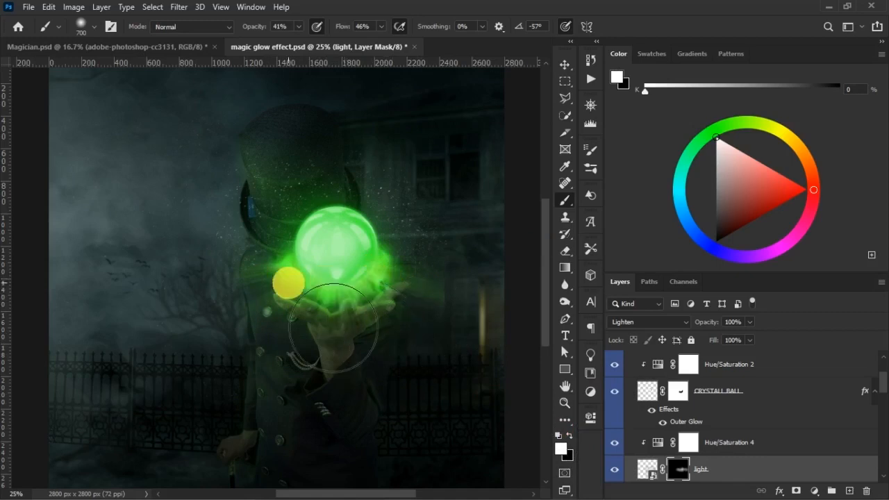
key("x")
key("bracketleft")
key("bracketleft")
key("bracketleft")
key("bracketleft")
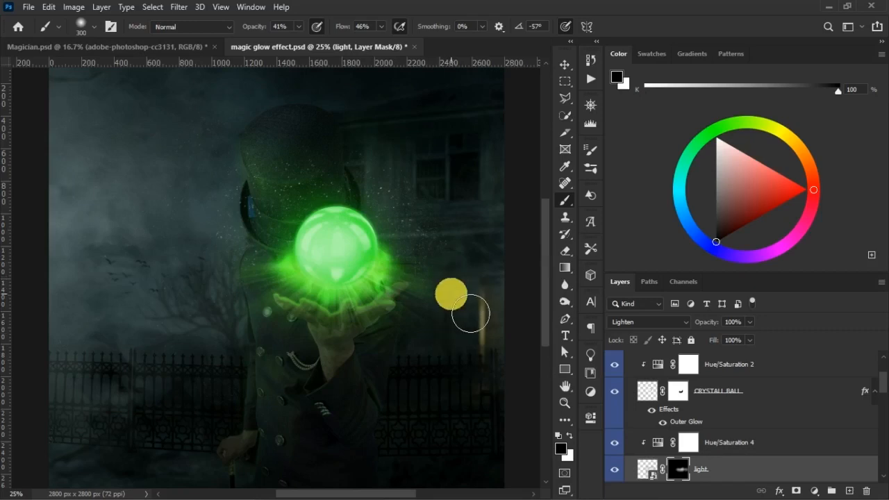
key("x")
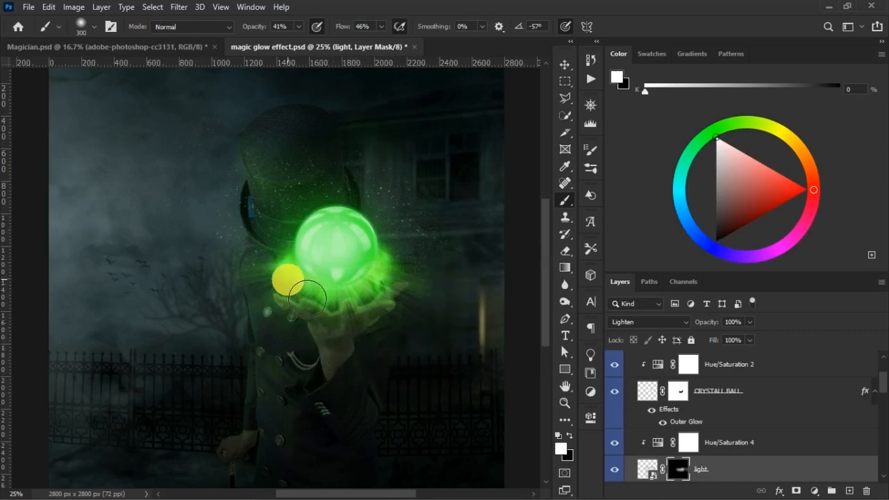
Examine the crystal ball glow in Magician.psd for reference, and return to magic glow effect.psd
left_click(124, 49)
left_click(299, 276, "alt")
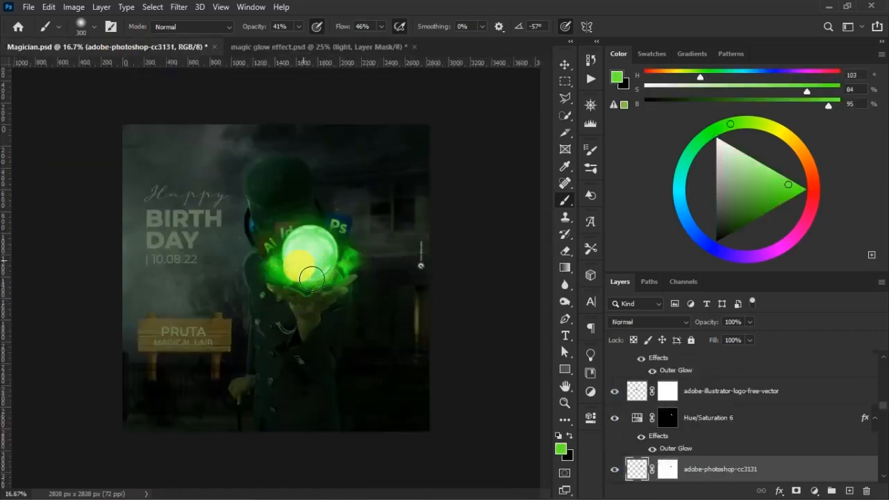
left_click(355, 51)
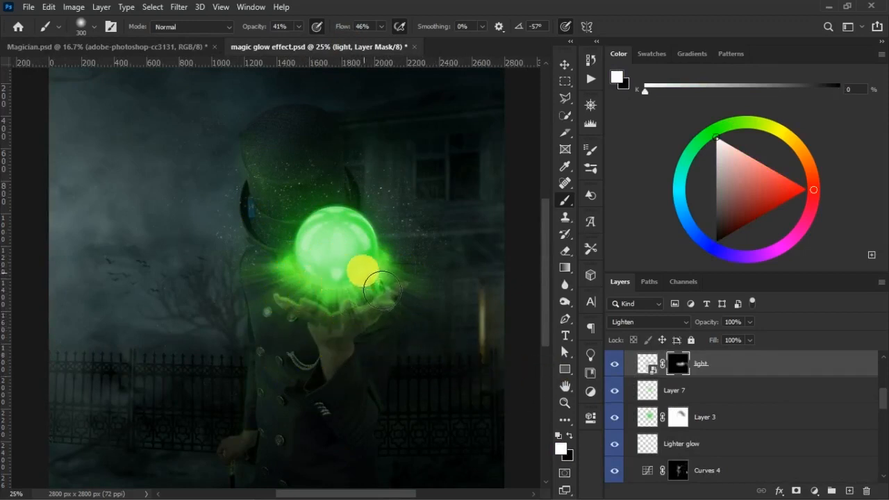
Save magic glow effect.psd and inspect the glow around the ball and hand
scroll(375, 256, "down", 2)
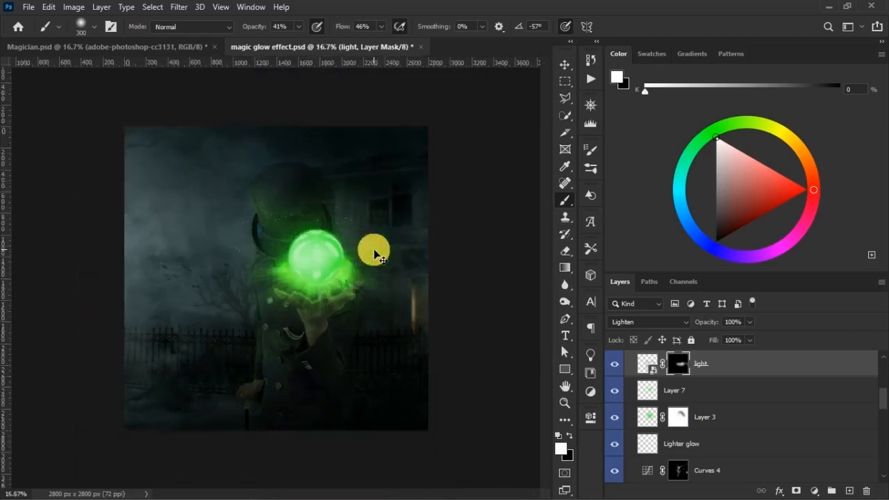
scroll(386, 262, "up", 1)
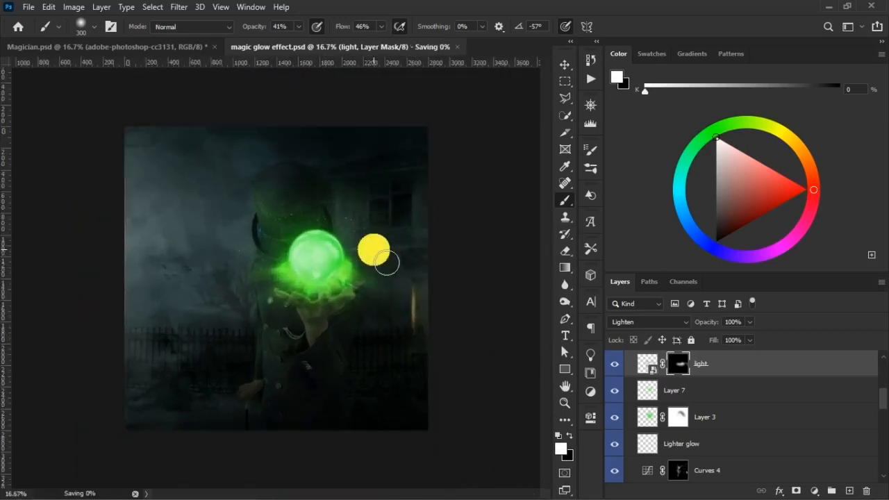
scroll(375, 253, "up", 2)
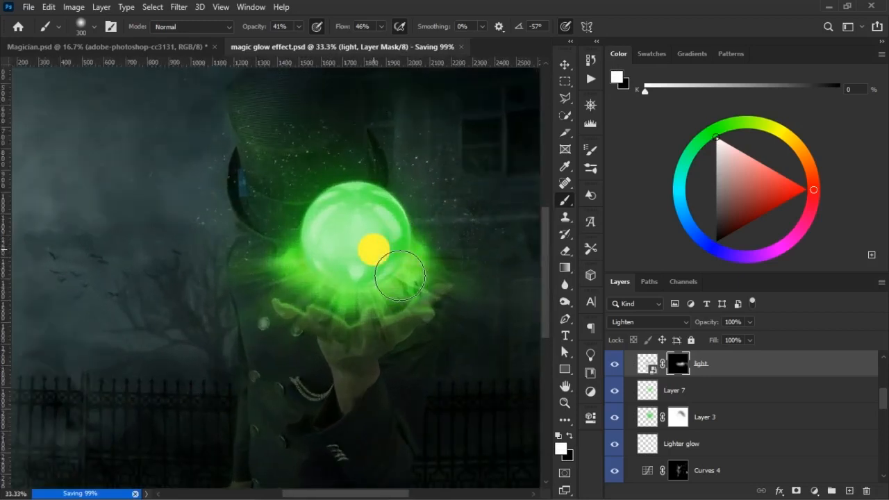
Locate the magician's adjustment layers by picking the figure in the image, and toggle Color Balance 1's visibility to compare its effect
key("v")
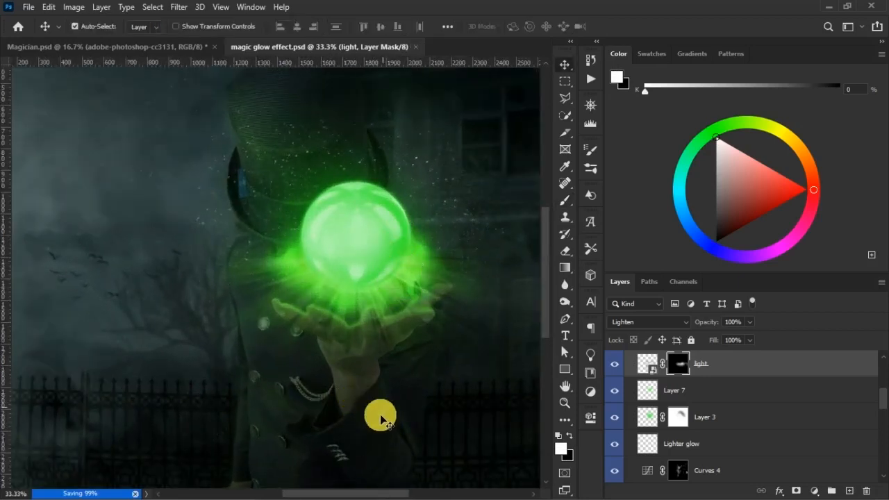
left_click(363, 399)
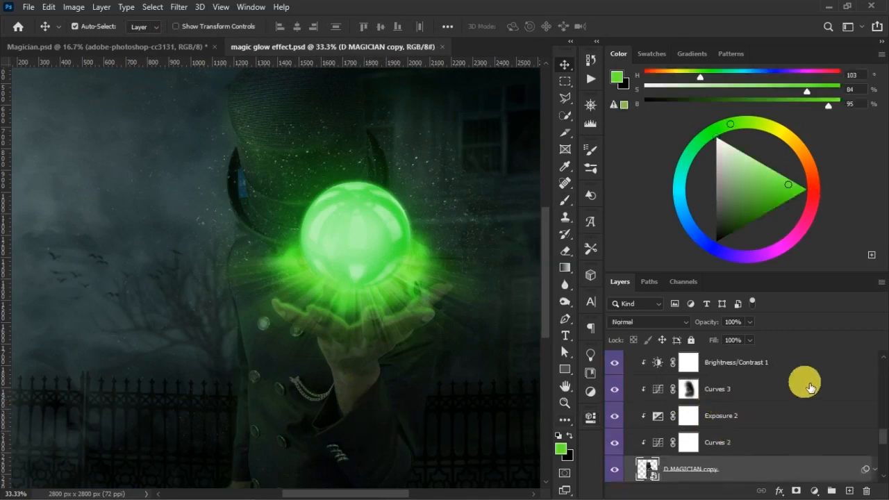
scroll(875, 433, "up", 5)
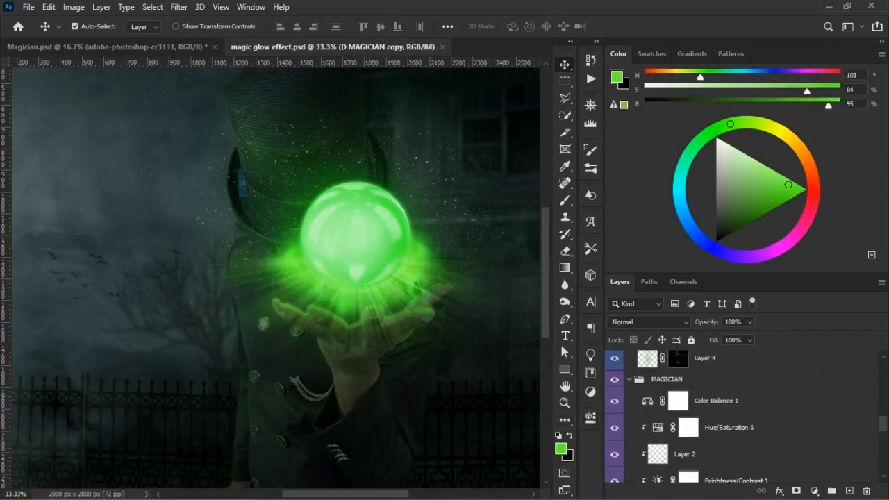
left_click(615, 402)
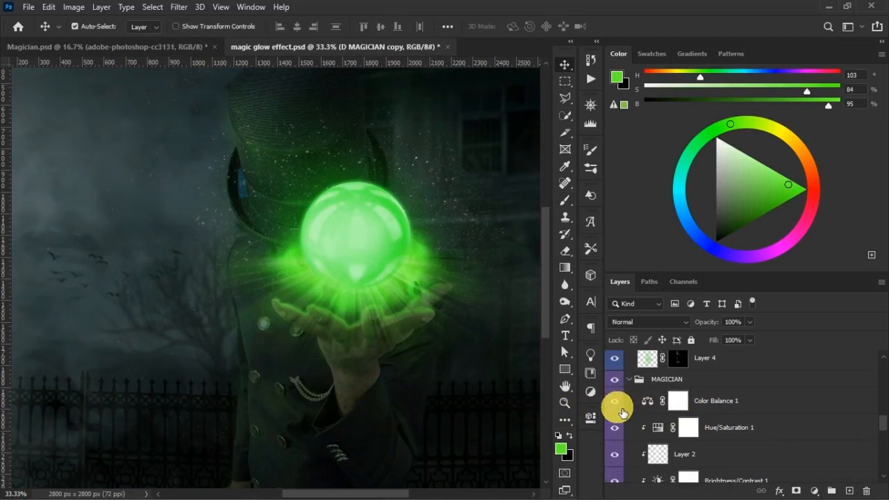
left_click(718, 406)
key("ctrl+minus")
key("ctrl+minus")
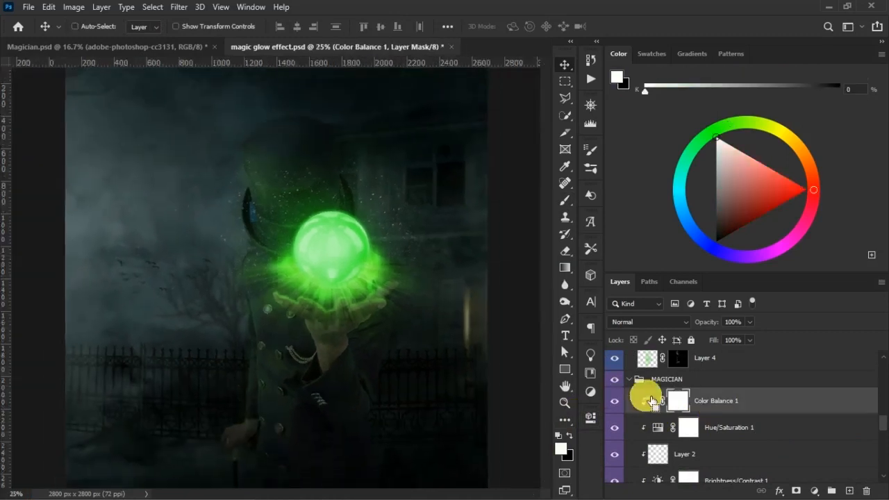
left_click(616, 402)
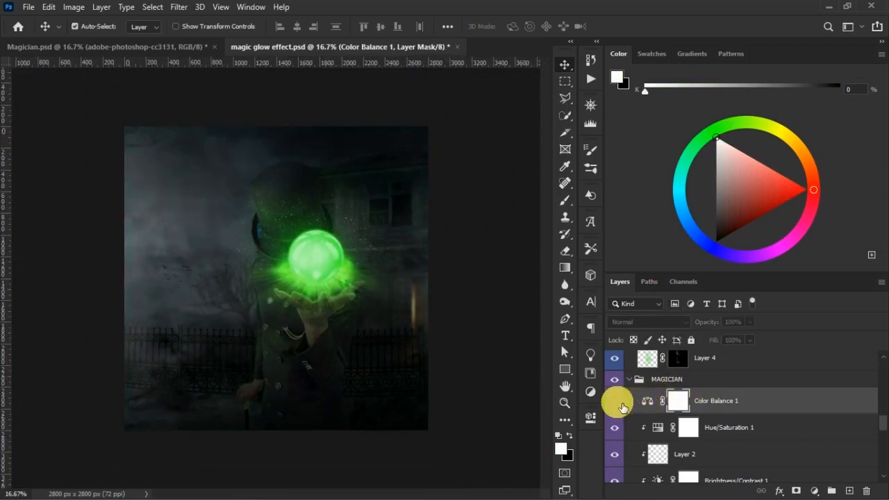
left_click(623, 408)
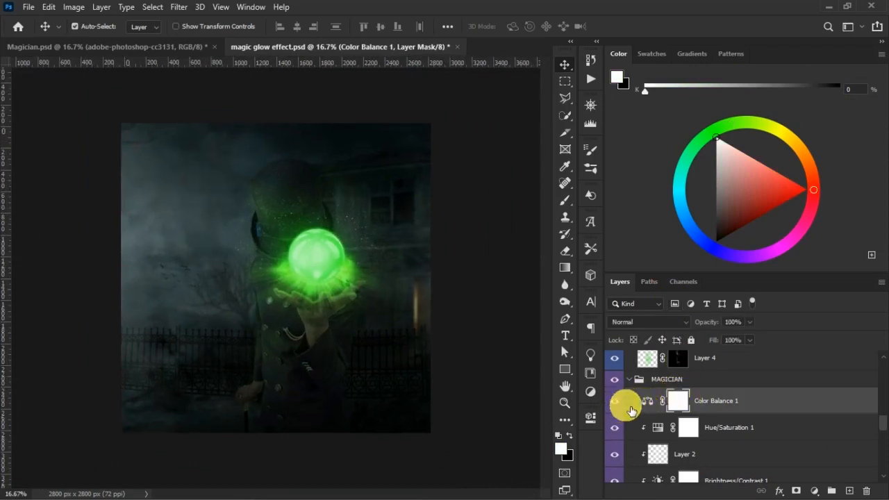
Add a Brightness/Contrast adjustment above Hue/Saturation 1 in the MAGICIAN group, with Brightness -96 and Contrast 24
key("ctrl+plus")
left_click(738, 426)
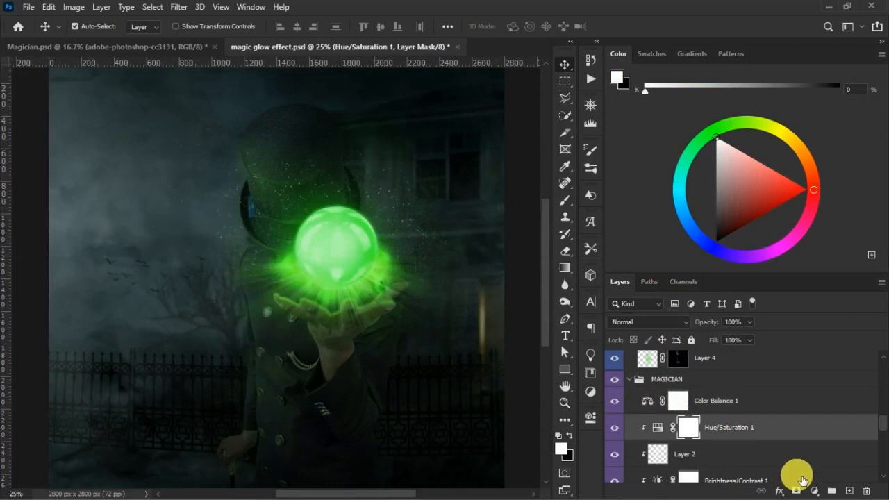
left_click(815, 492)
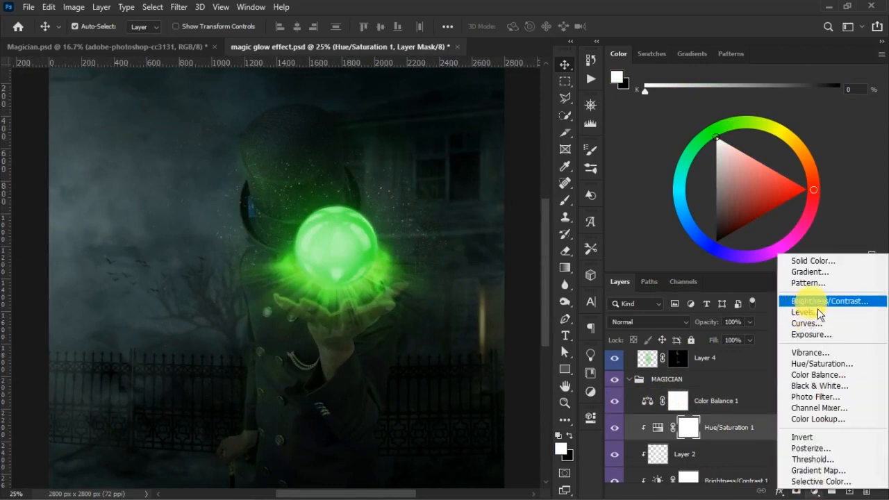
left_click(818, 305)
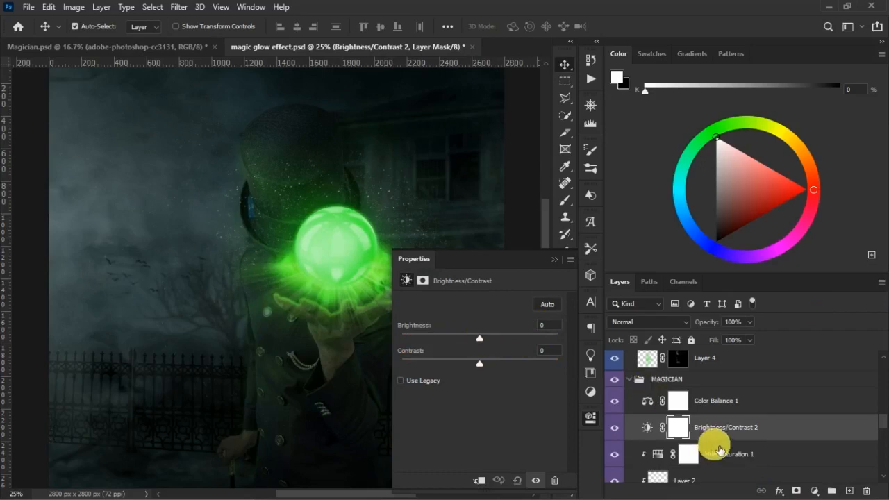
left_click_drag(488, 345, 433, 345)
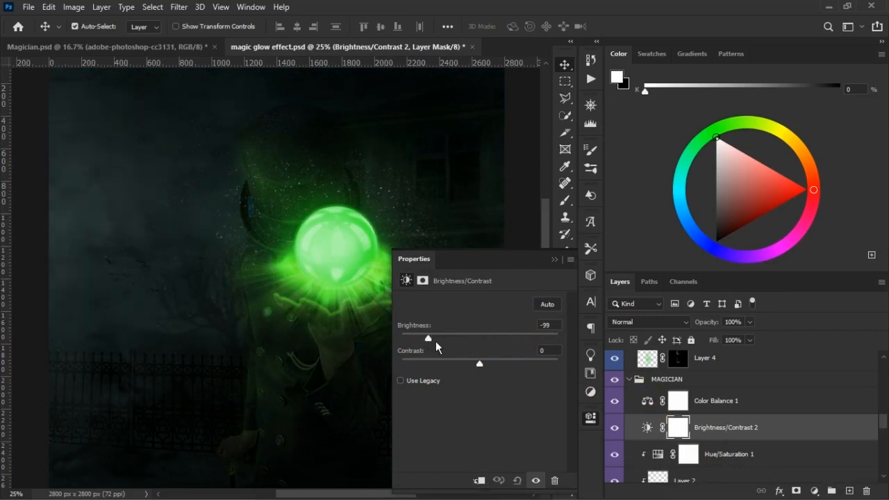
left_click_drag(522, 373, 506, 372)
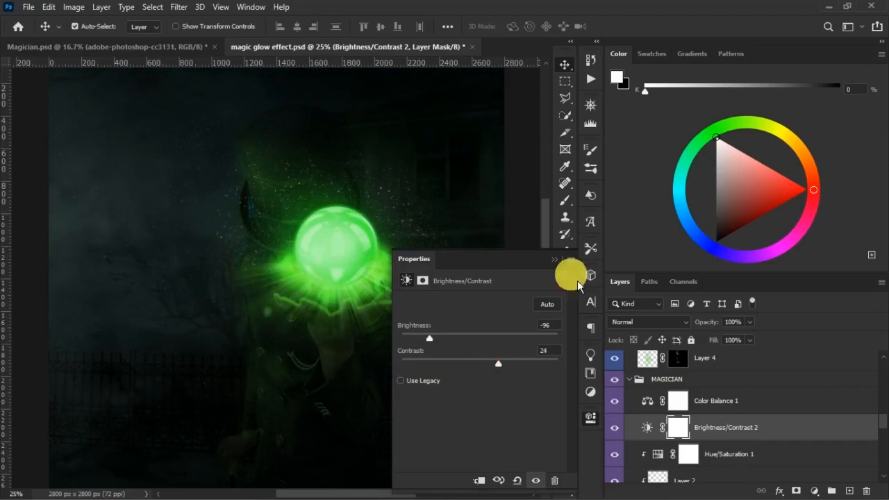
left_click(571, 276)
Invert the new Brightness/Contrast layer's mask to black to hide the darkening
key("ctrl+minus")
key("ctrl+plus")
left_click_drag(681, 425, 686, 436)
key("ctrl+i")
Paint white with the 300 px brush on the mask to darken the forearm and sleeve below the palm, and toggle the layer to compare
key("b")
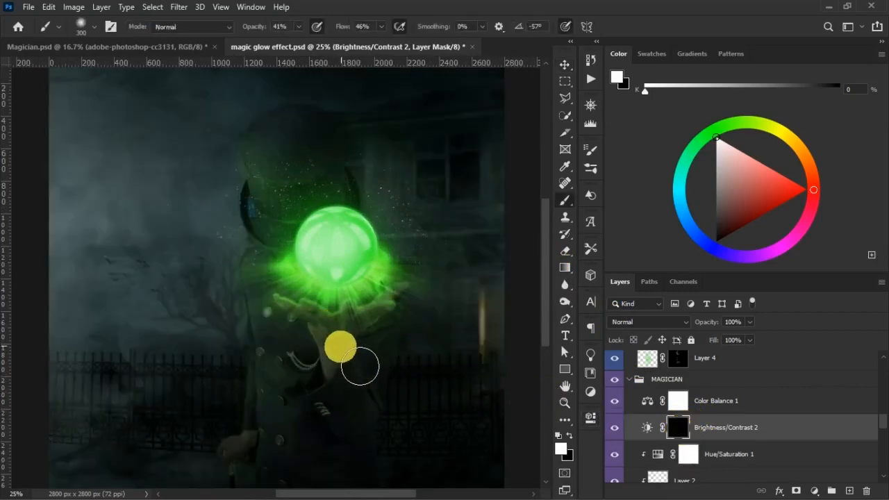
mouse_move(325, 338)
left_mouse_down()
mouse_move(345, 374)
mouse_move(365, 379)
mouse_move(351, 387)
mouse_move(378, 434)
mouse_move(352, 403)
mouse_move(350, 382)
left_mouse_up()
left_click(614, 431)
left_click(615, 431)
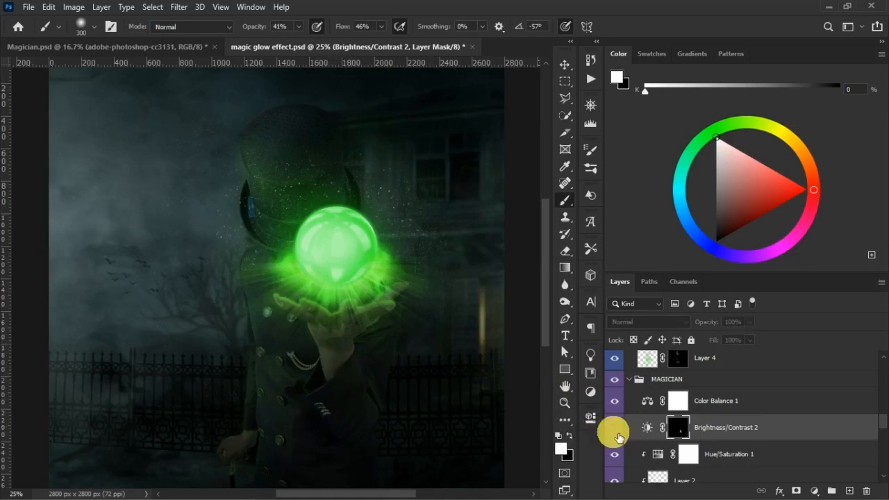
Paint white with a 150–200 px brush on Brightness/Contrast 2's mask to extend the shadow over the coat's chain and front, comparing before and after
left_click(618, 434)
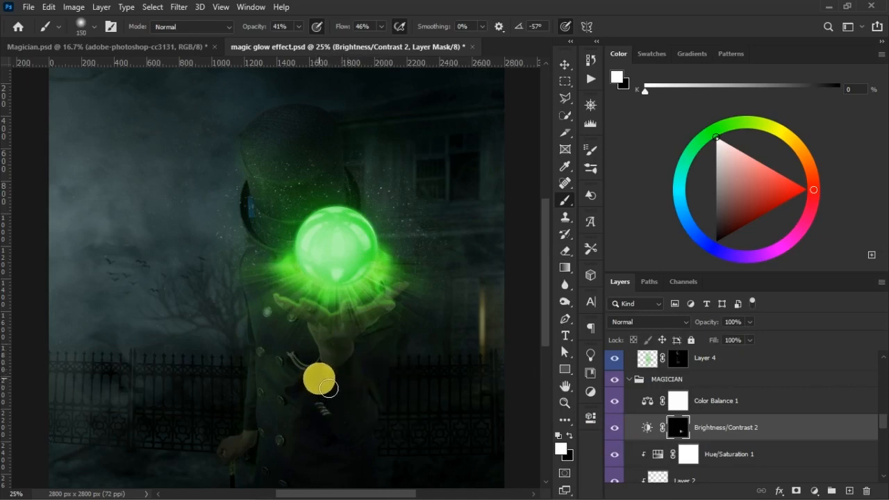
left_click(614, 428)
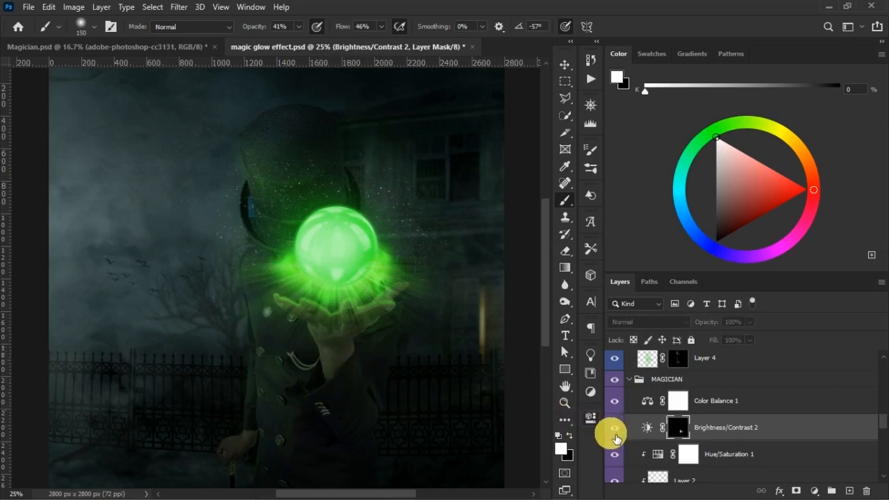
left_click(614, 432)
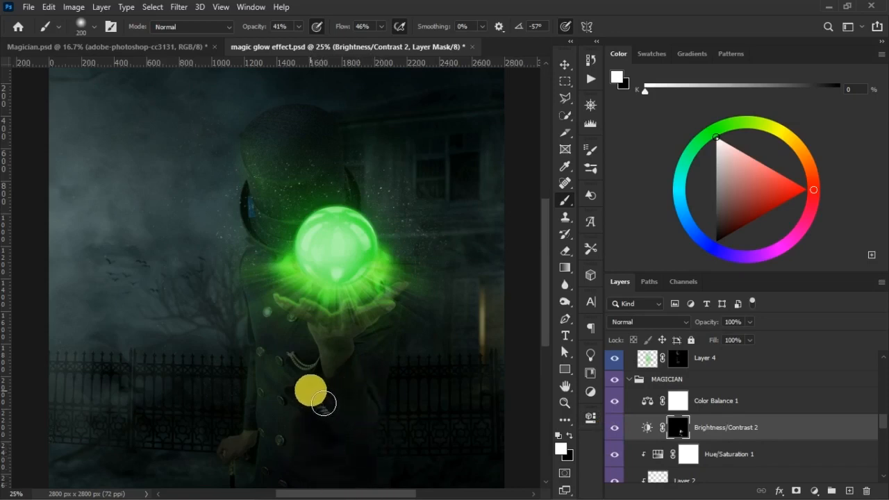
left_click_drag(315, 406, 264, 438)
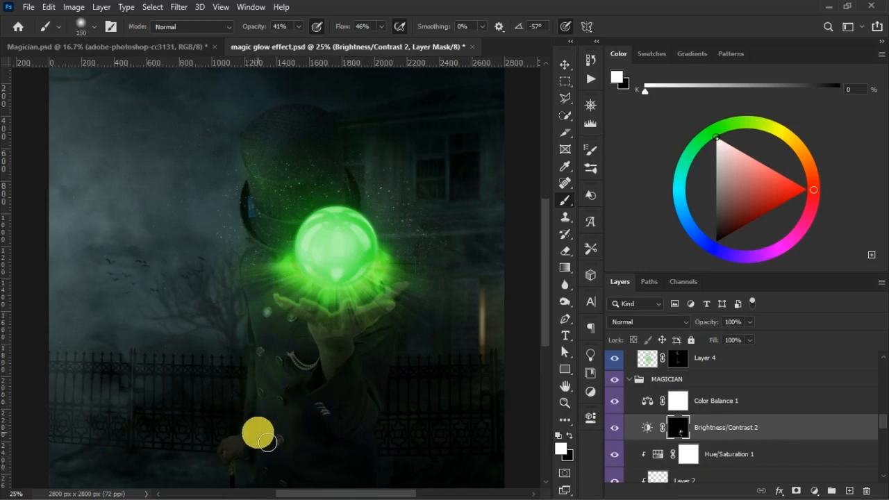
left_click(617, 430)
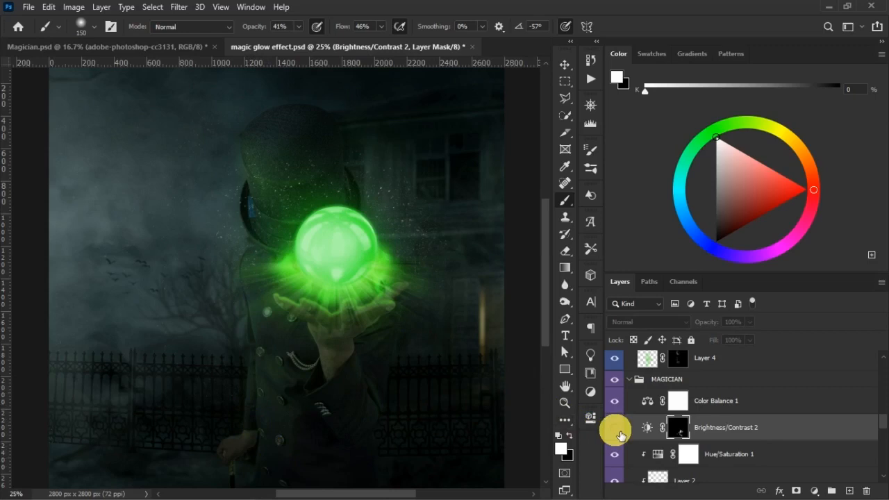
left_click(617, 430)
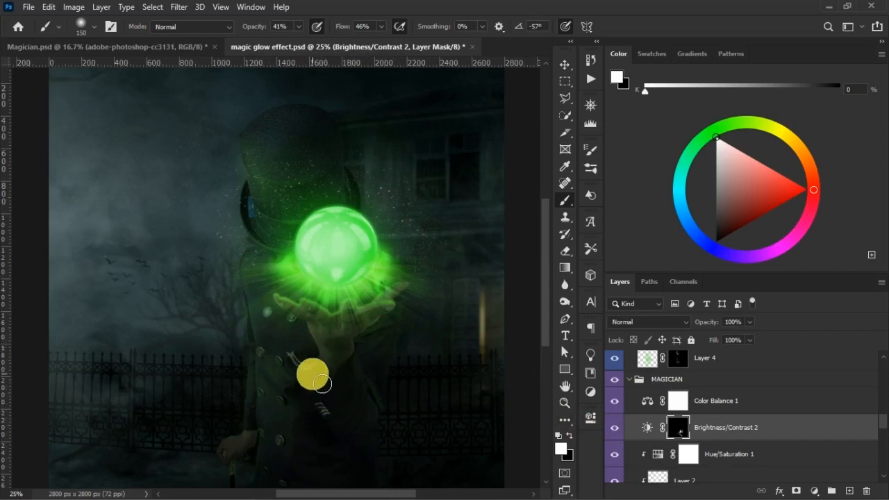
Toggle Brightness/Contrast 2's visibility to compare the finished shadow, and save the document
left_click(615, 428)
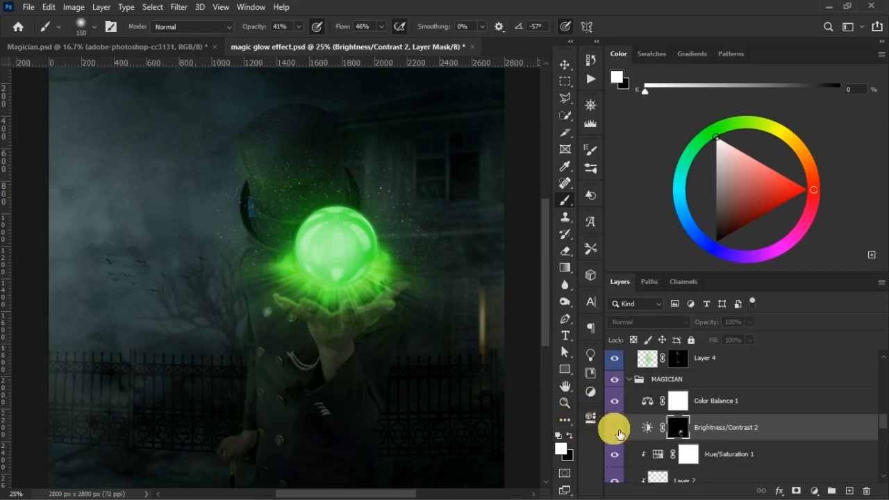
left_click(616, 429)
key("ctrl+minus")
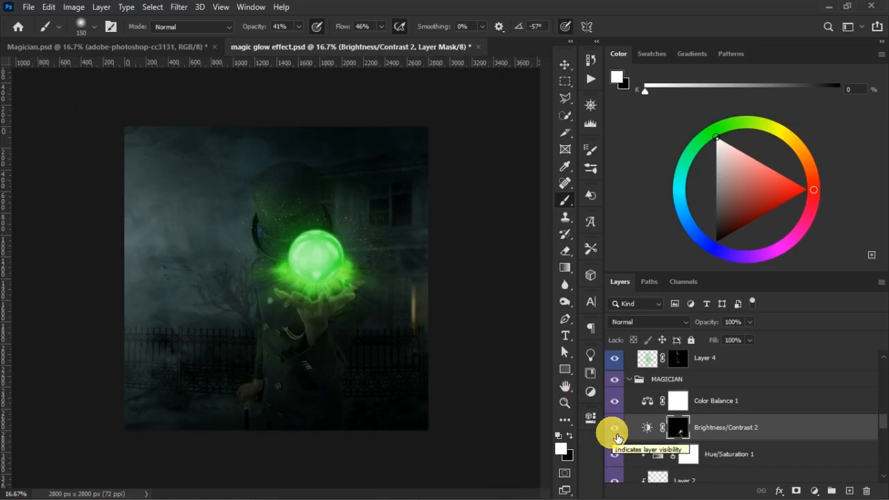
key("ctrl+plus")
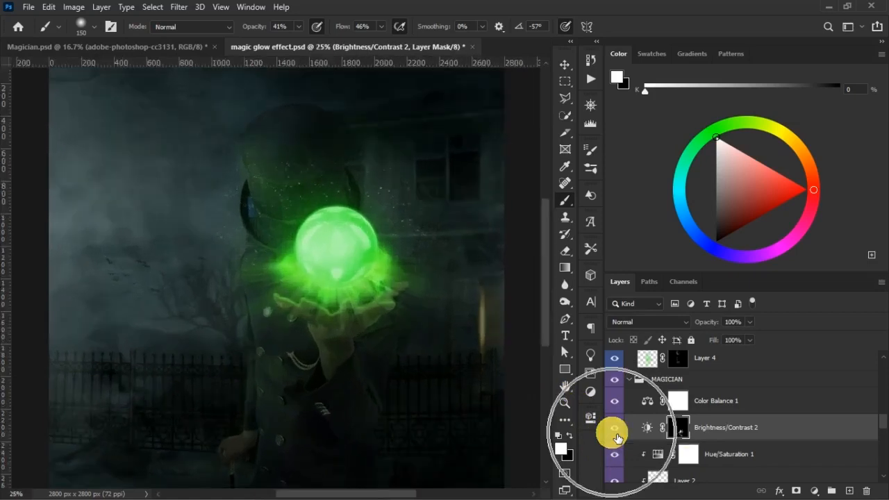
key("ctrl+s")
Pick the light layer from the glow over the palm, compare the image with it hidden and shown, and target its mask
key("v")
left_click(363, 297)
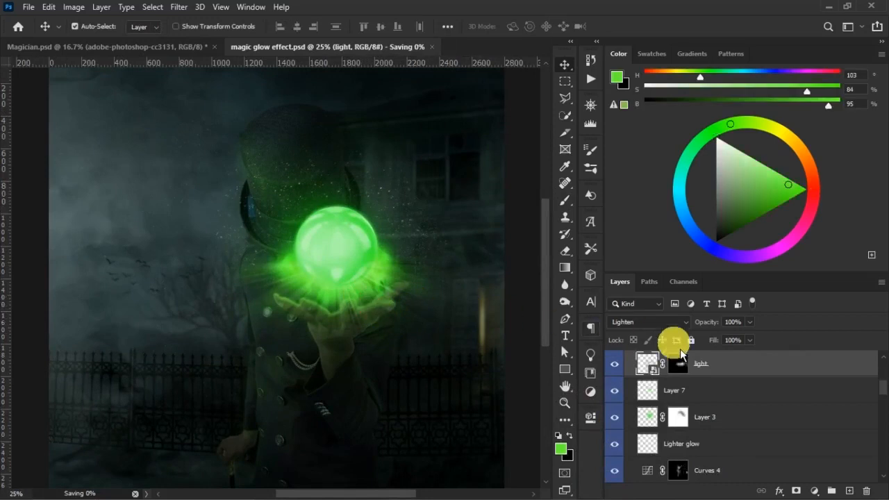
left_click(615, 364)
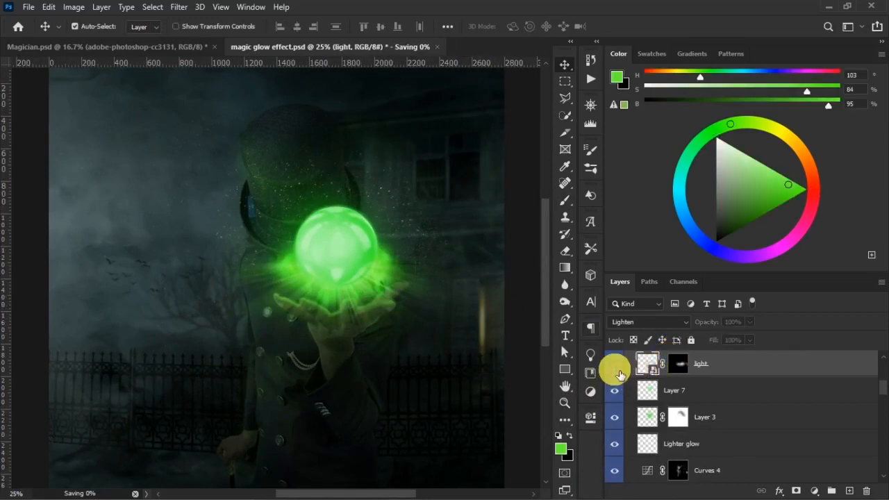
left_click(615, 369)
left_click(678, 367)
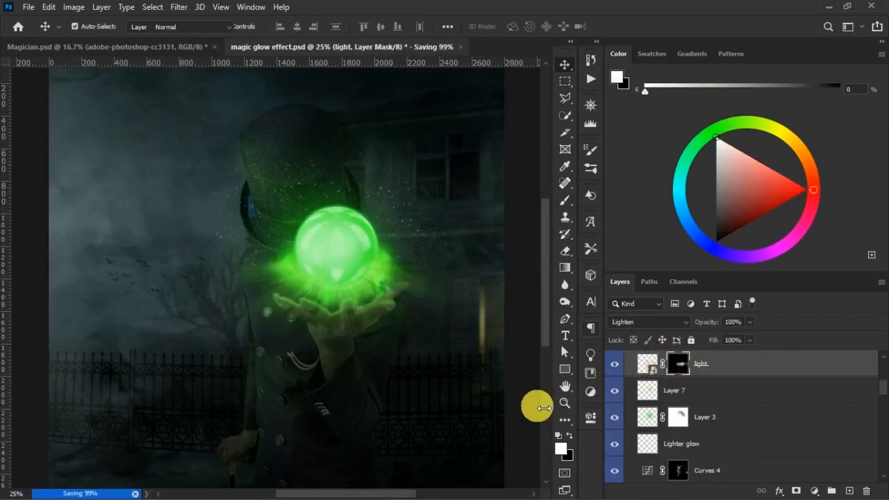
Set the brush to 300 px with 35% opacity and 30% flow for painting on the light layer's mask
key("b")
key("bracketright")
key("bracketright")
key("bracketright")
key("bracketright")
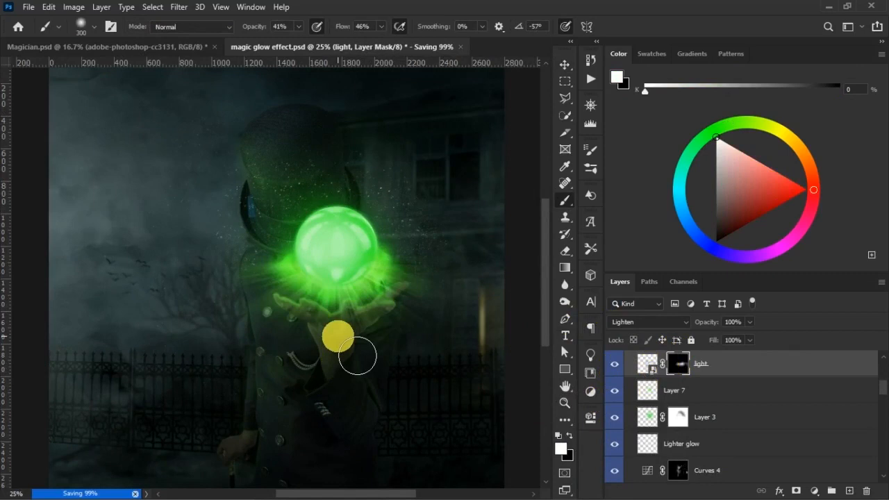
left_click_drag(346, 28, 335, 29)
left_click_drag(261, 28, 257, 27)
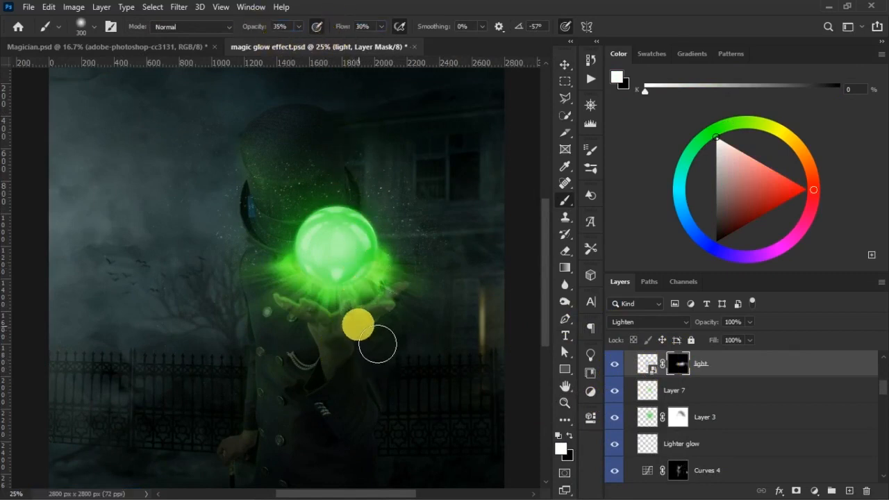
Paint black with a brush down to 150 px on the light mask to soften the rays around the palm and fingers, and save the document
key("x")
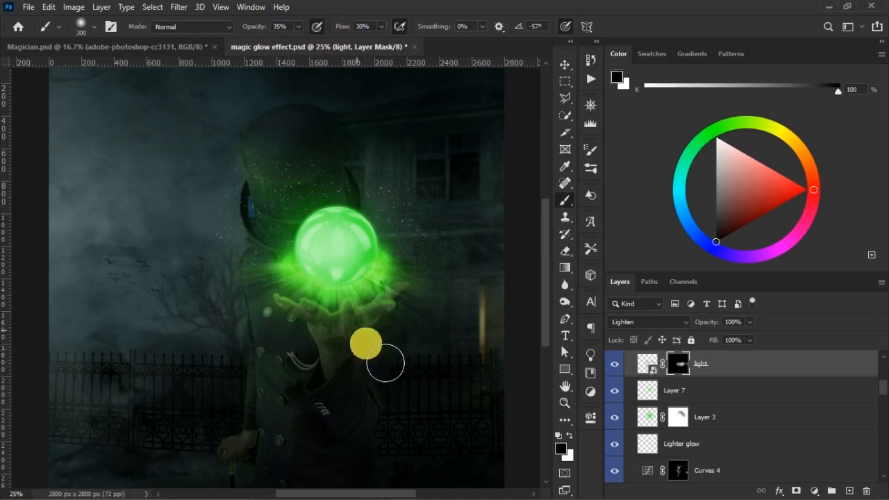
key("bracketleft")
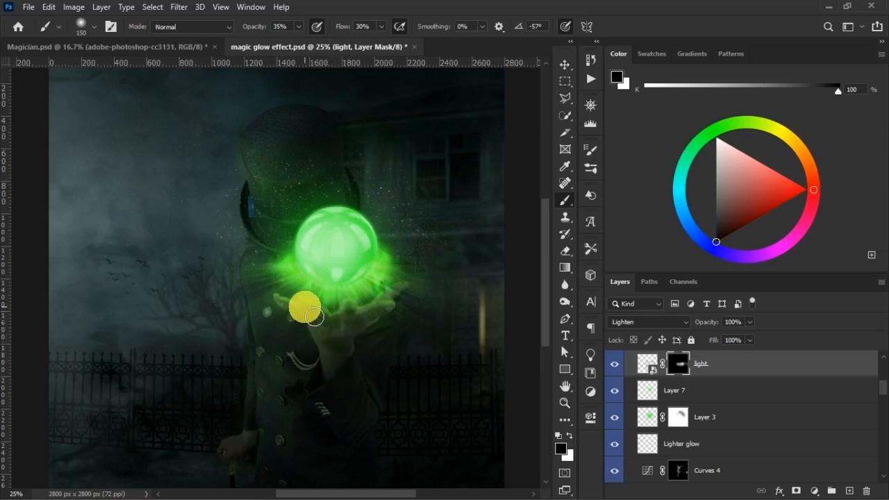
scroll(314, 381, "down", 2)
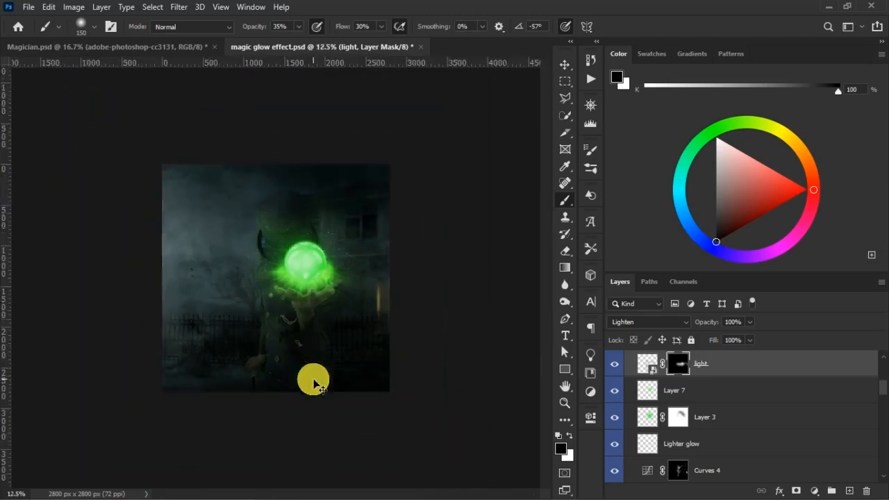
scroll(313, 381, "up", 1)
key("ctrl+s")
Show the adobe-photoshop-cc3131 logo layer and collapse the BALL and MAGICIAN groups
key("v")
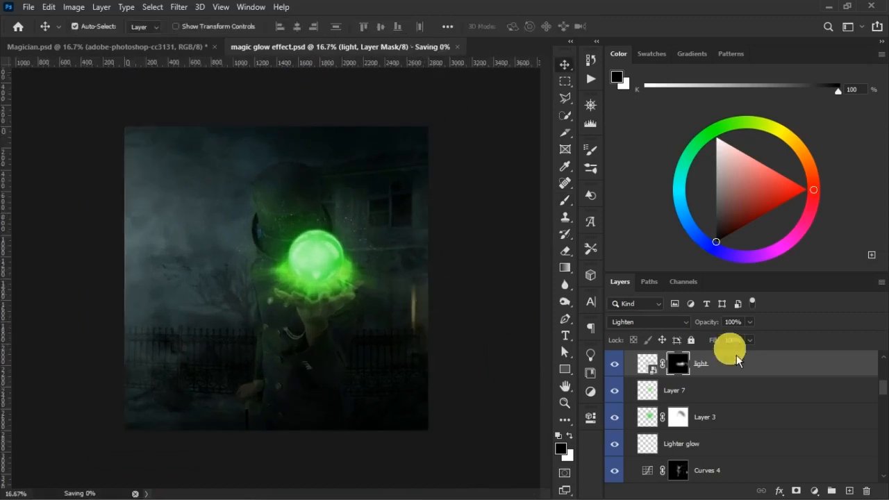
scroll(873, 385, "up", 3)
scroll(873, 385, "up", 2)
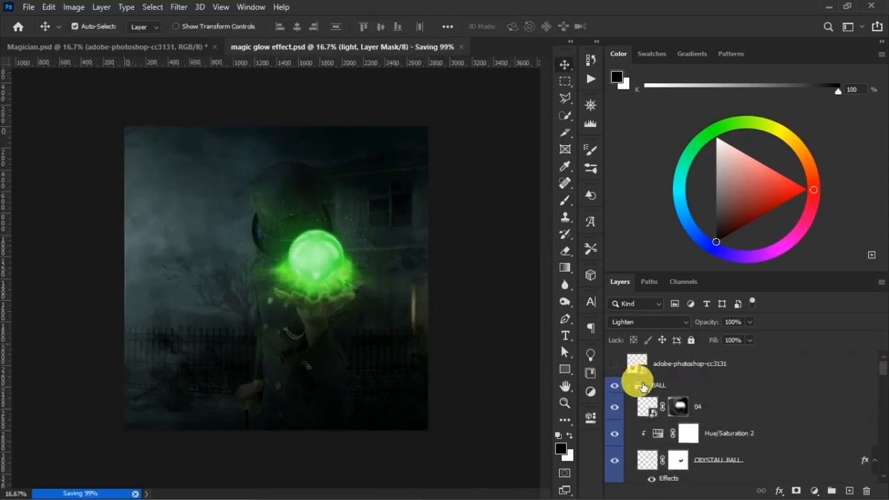
left_click(629, 384)
left_click(615, 364)
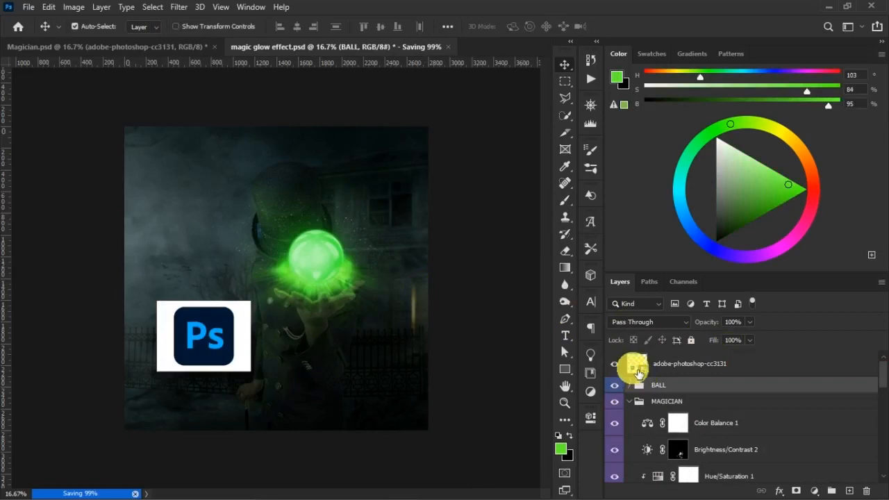
left_click(630, 400)
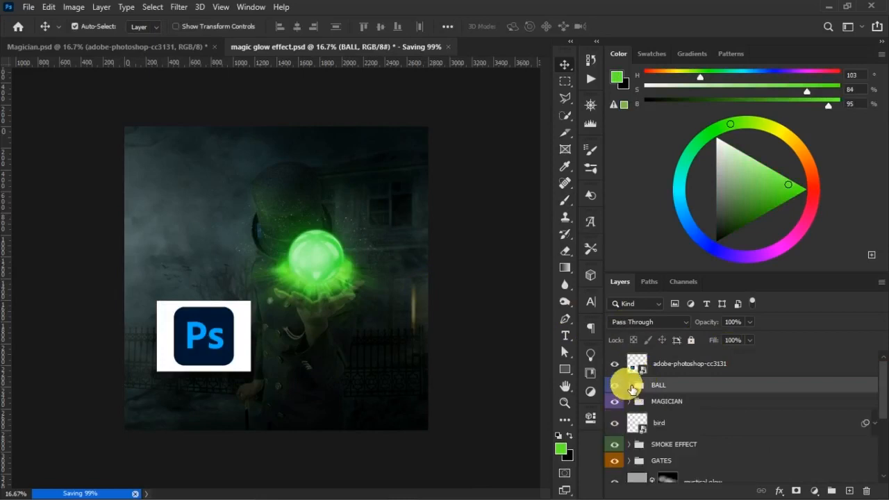
Move the adobe-photoshop-cc3131 layer into the BALL group, directly above Finger highlight
left_click(630, 386)
scroll(736, 416, "down", 2)
scroll(692, 497, "down", 5)
scroll(692, 498, "down", 5)
left_click_drag(697, 498, 709, 397)
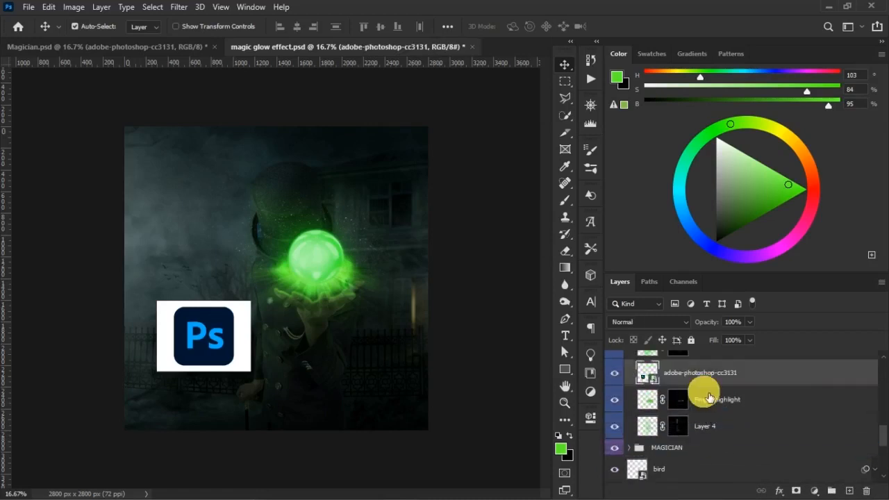
Mask out the logo's white background using Select Subject and Select and Mask, with Shift Edge at -80% and a slightly higher Feather
key("w")
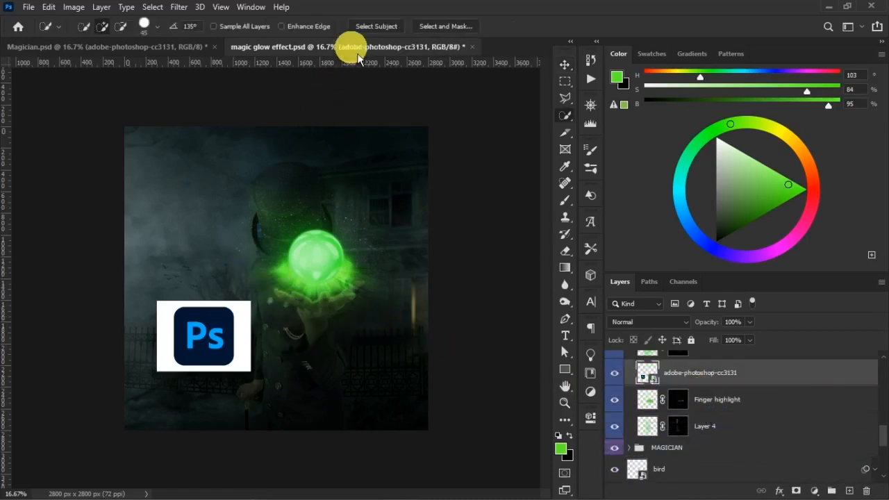
left_click(380, 31)
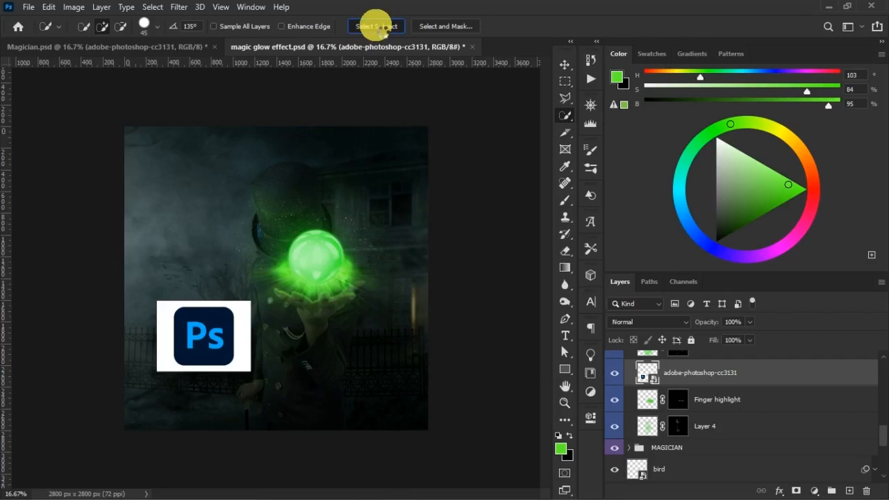
left_click(471, 36)
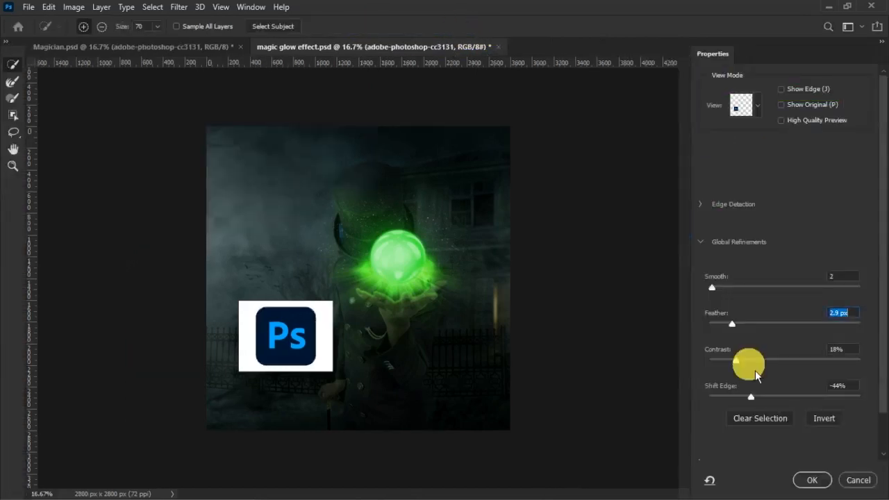
left_click(737, 399)
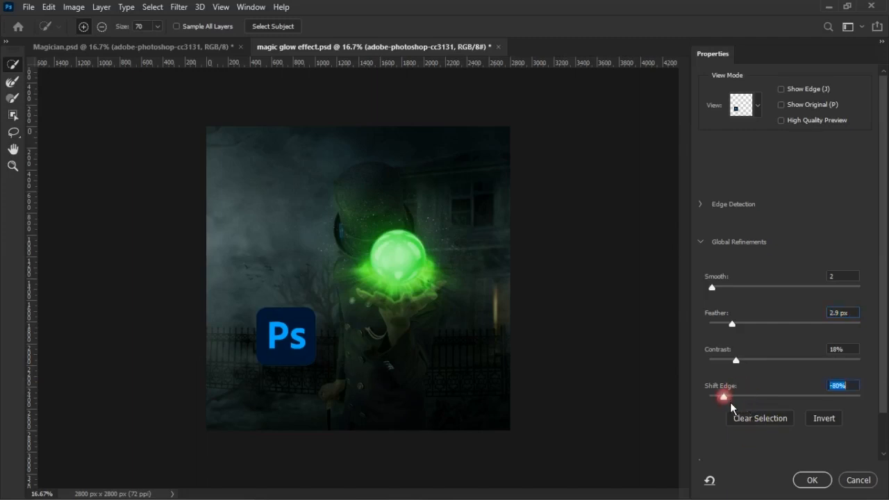
left_click(723, 397)
left_click_drag(738, 331, 742, 332)
left_click(811, 480)
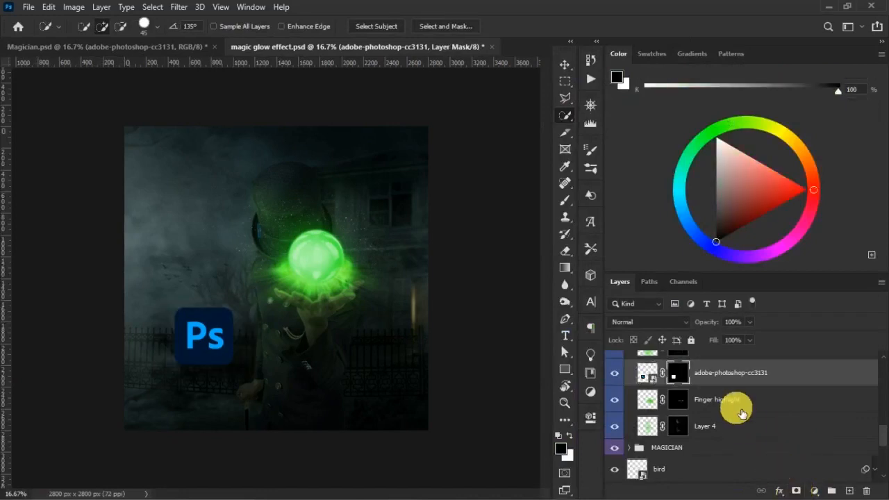
Rename the adobe-photoshop-cc3131 layer as PSD
double_click(726, 373)
type("PSD")
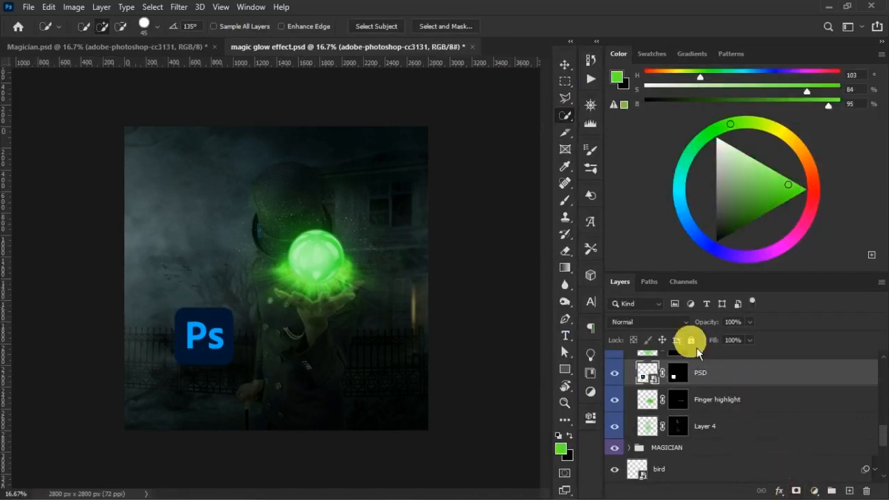
key("Return")
Transform the PSD logo, placing it just above and to the right of the crystal ball and scaling it down
key("ctrl+t")
left_click_drag(229, 327, 359, 221)
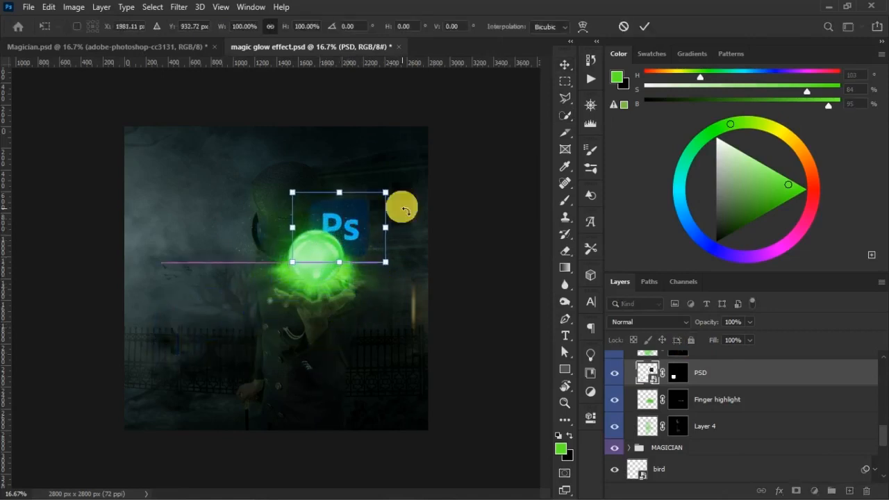
left_click_drag(387, 192, 364, 224)
key("Return")
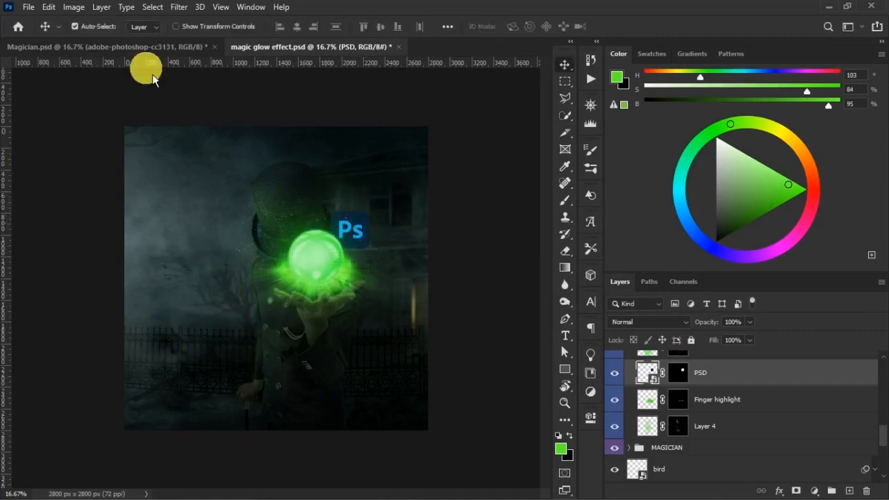
Check the Magician.psd reference and distort the PSD logo's corners so it tilts in perspective behind the ball's upper right edge
left_click(150, 47)
left_click(325, 54)
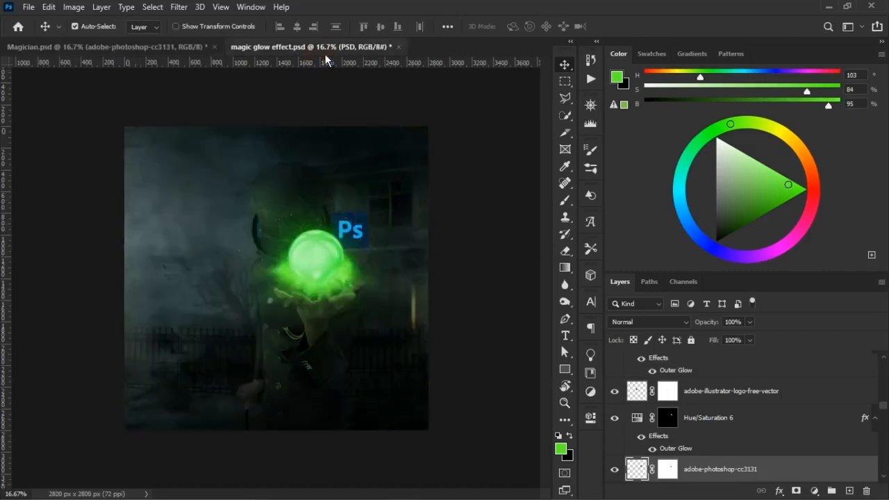
key("ctrl+plus")
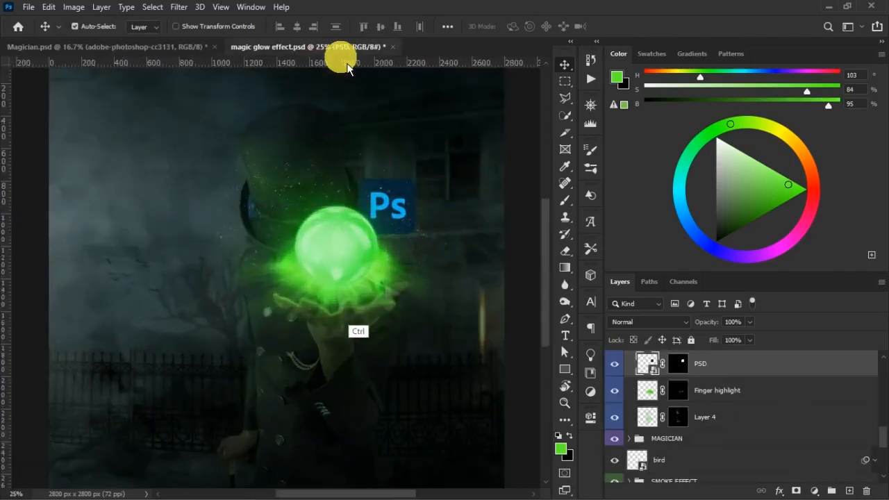
key("ctrl+t")
right_click(410, 195)
left_click(420, 257)
mouse_move(431, 172)
left_mouse_down()
mouse_move(417, 172)
mouse_move(427, 184)
left_mouse_up()
left_click_drag(430, 240, 413, 245)
left_click_drag(349, 172, 350, 187)
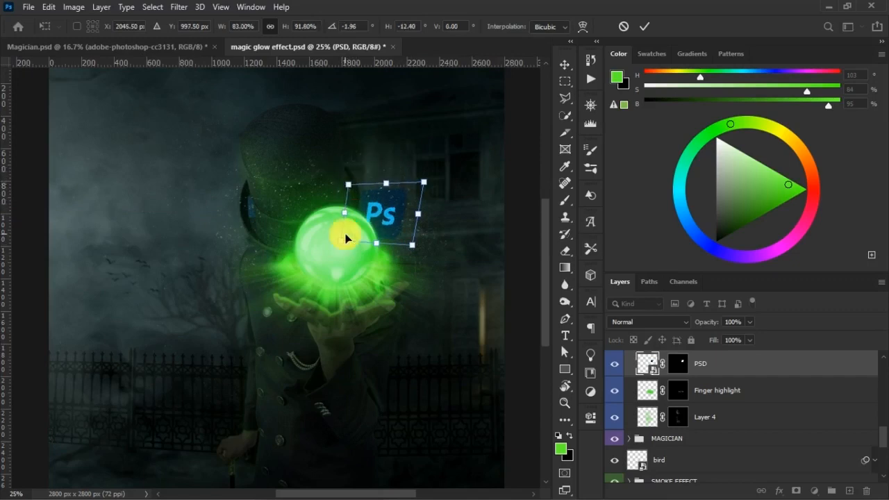
left_click_drag(346, 238, 333, 238)
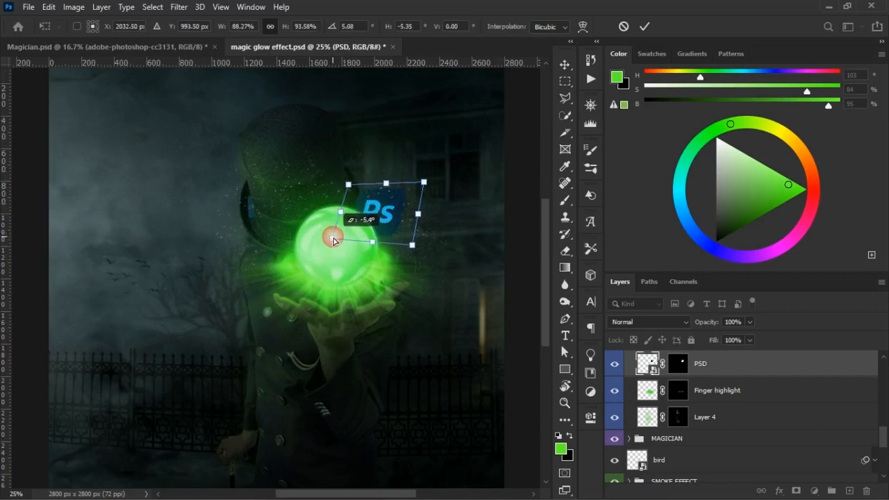
key("Return")
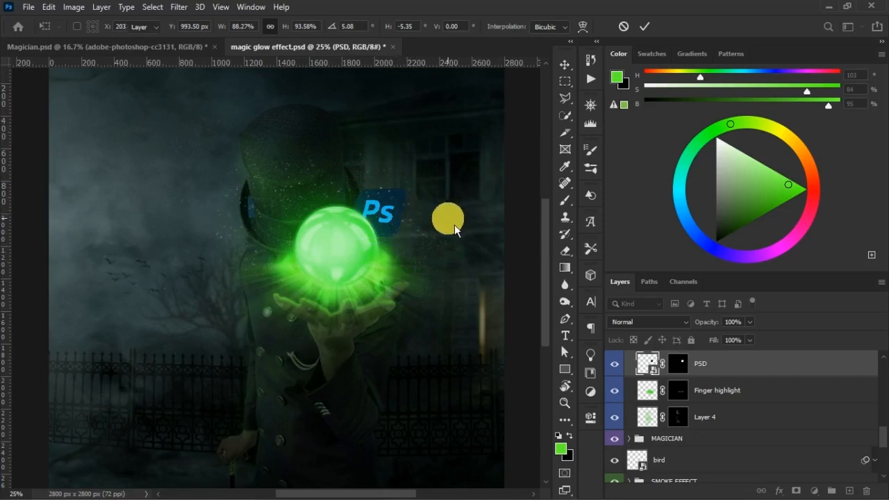
Compare the PSD logo's placement beside the crystal ball with the finished composition in Magician.psd
key("ctrl+t")
mouse_move(379, 208)
left_mouse_down()
mouse_move(361, 200)
mouse_move(384, 215)
mouse_move(391, 208)
left_mouse_up()
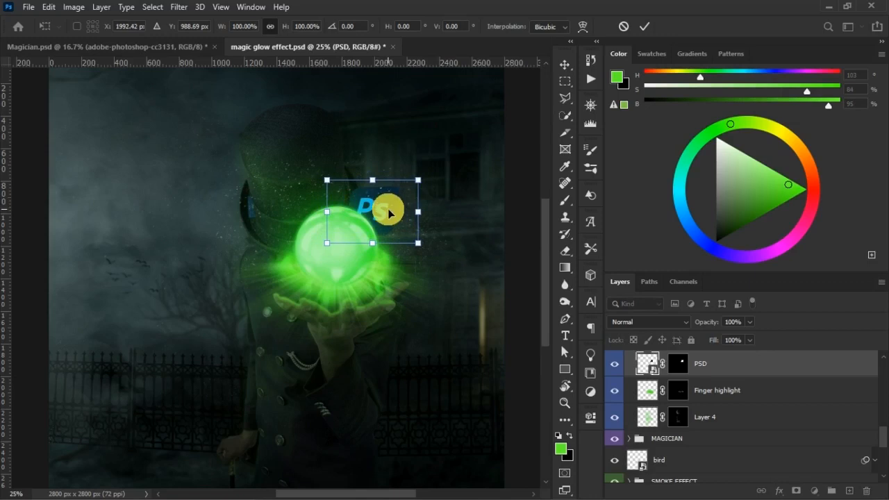
left_click(152, 119)
left_click(154, 47)
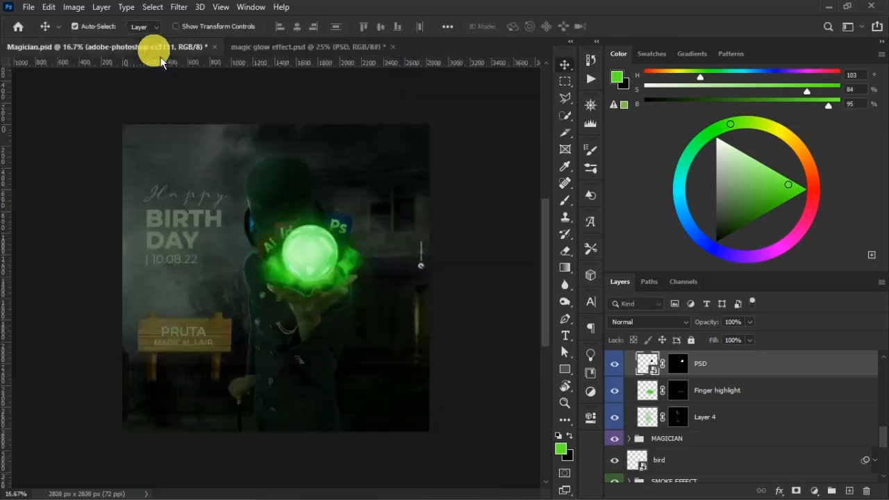
left_click(303, 50)
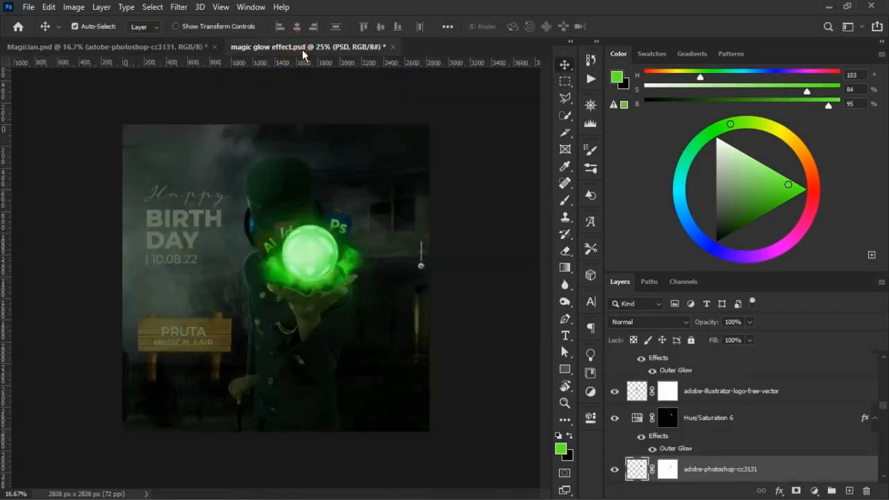
key("ctrl")
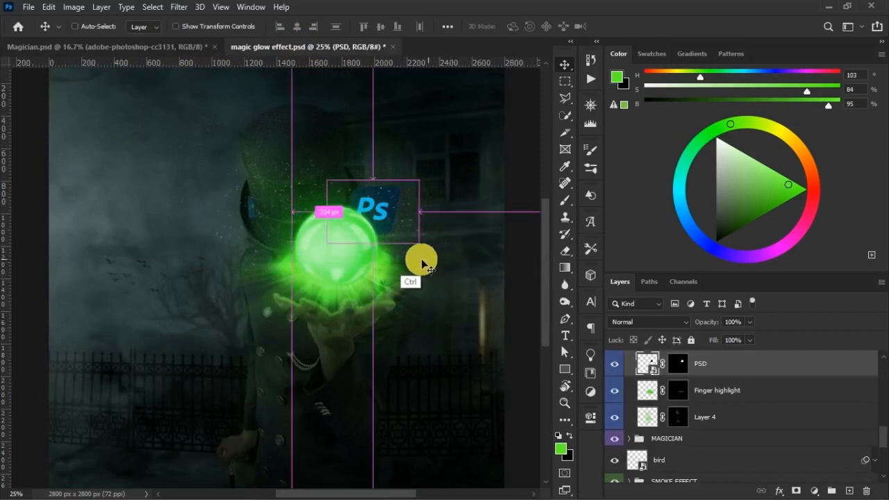
Distort the PSD logo by pulling its upper-right corner slightly outward, and move it a little up and to the right
key("ctrl+t")
right_click(399, 197)
left_click(426, 243)
mouse_move(418, 180)
left_mouse_down()
mouse_move(420, 192)
mouse_move(420, 179)
left_mouse_up()
left_click(368, 218)
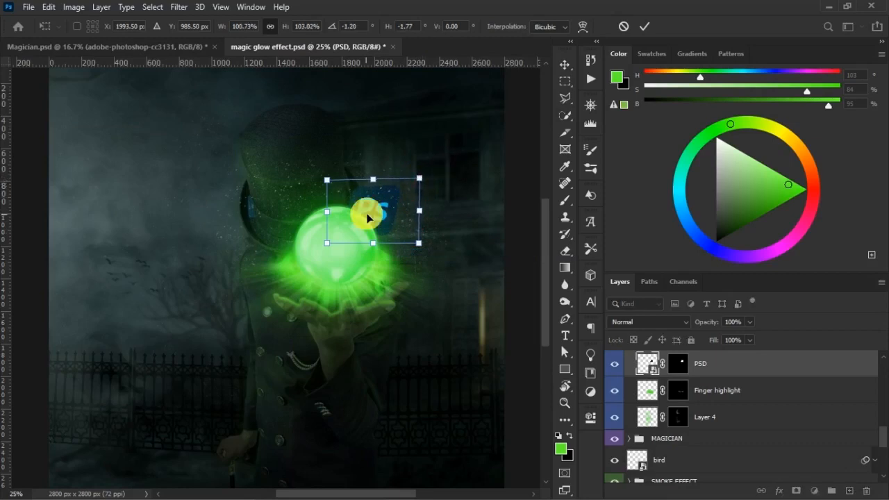
left_click_drag(379, 209, 393, 208)
left_click(437, 255)
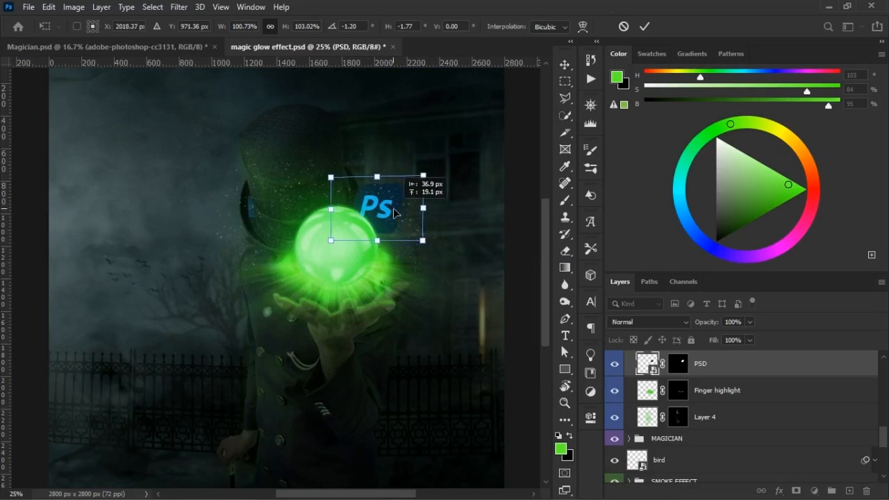
Pull the PSD logo's lower-right corner slightly inward, lower the logo behind the ball's edge and save the document
mouse_move(422, 243)
left_mouse_down()
mouse_move(444, 224)
mouse_move(419, 242)
left_mouse_up()
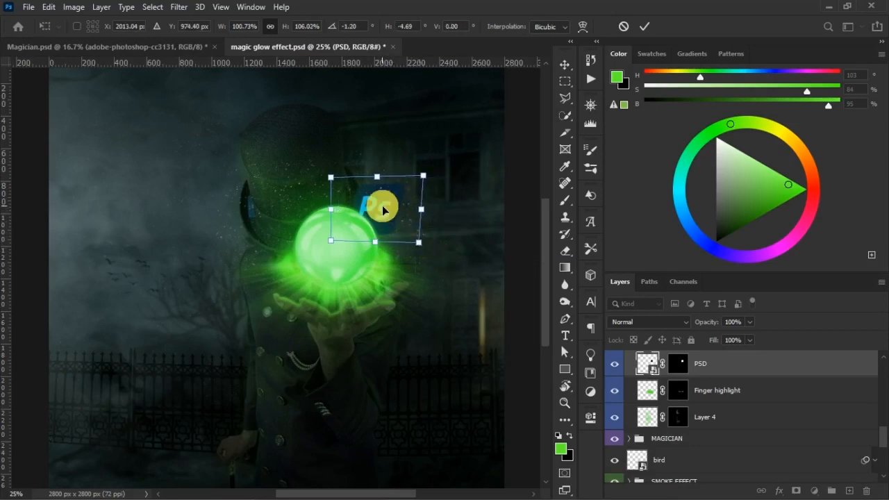
left_click_drag(383, 209, 387, 211)
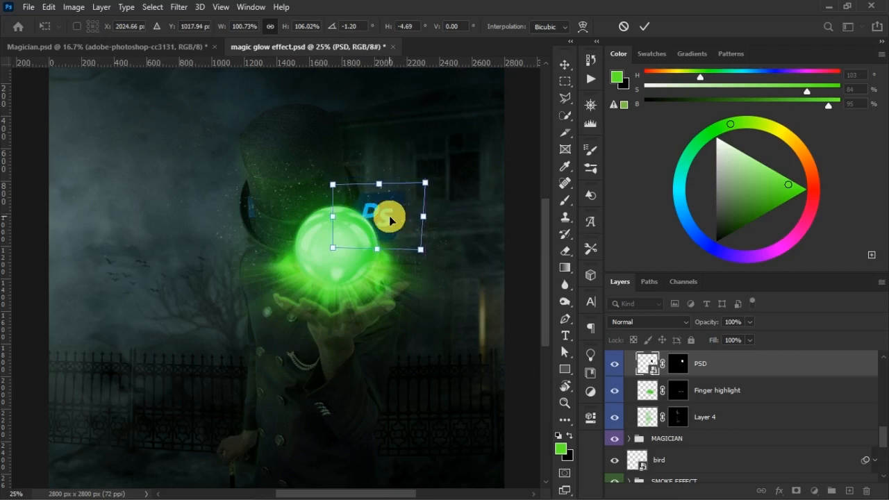
key("Return")
key("ctrl+s")
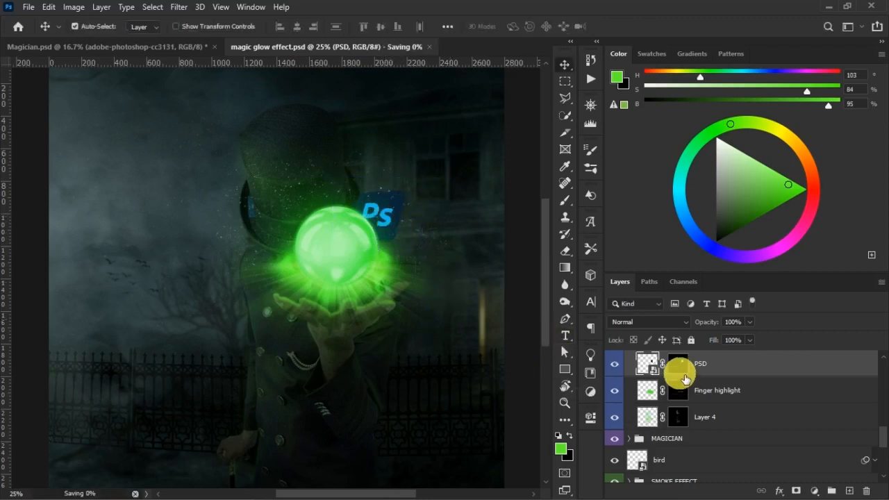
left_click(452, 201)
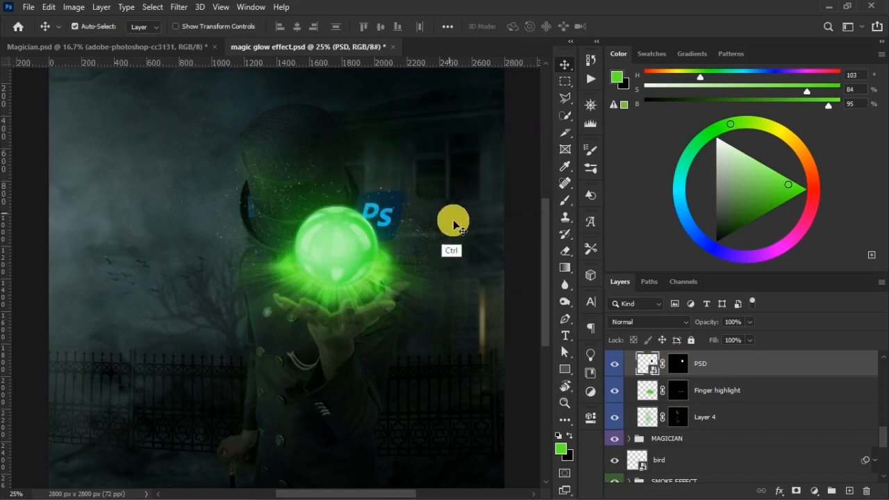
key("ctrl+s")
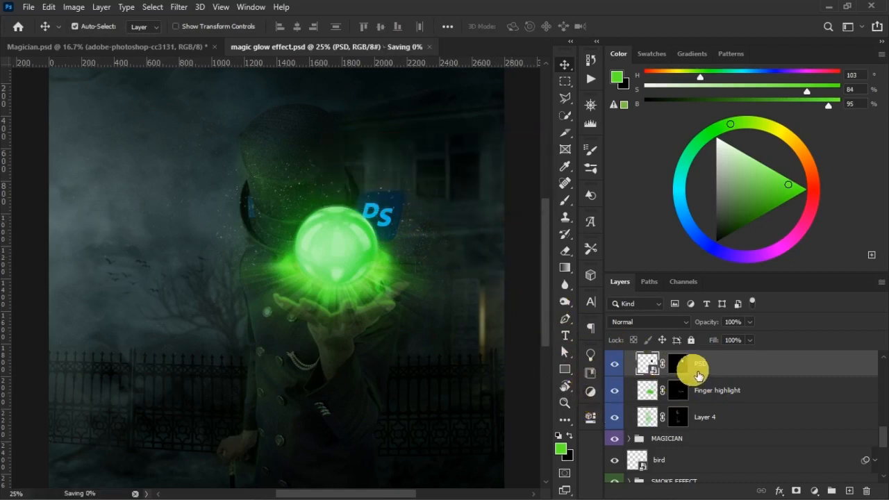
Rasterize the PSD layer and apply its layer mask
right_click(710, 364)
left_click(617, 252)
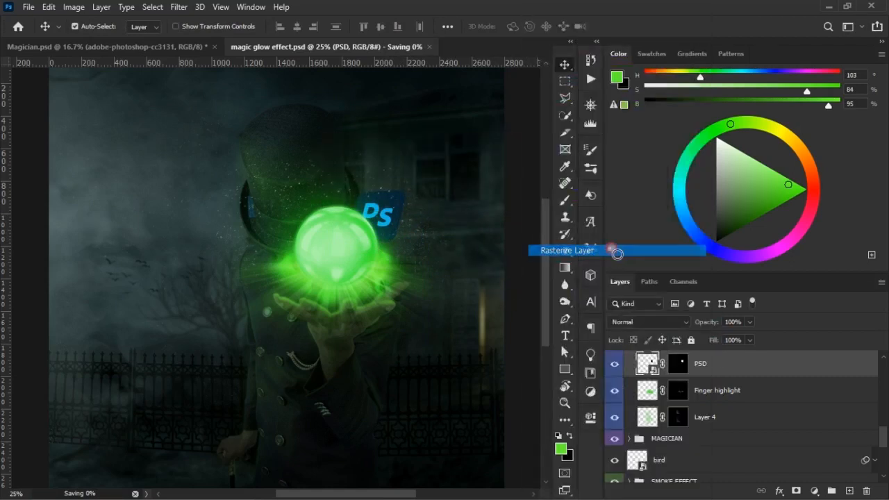
right_click(677, 364)
left_click(724, 399)
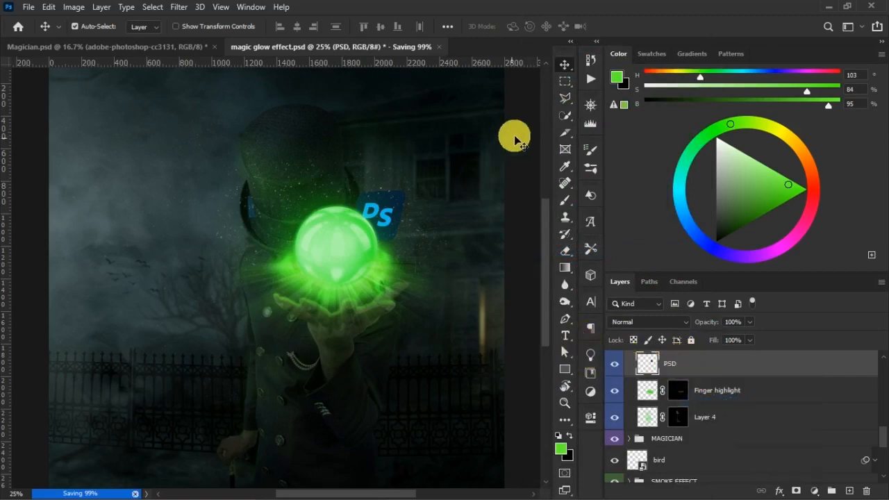
Select the logo's Ps letters with the Magic Wand Tool and add a Hue/Saturation adjustment layer masked to them
left_click(571, 120)
right_click(573, 121)
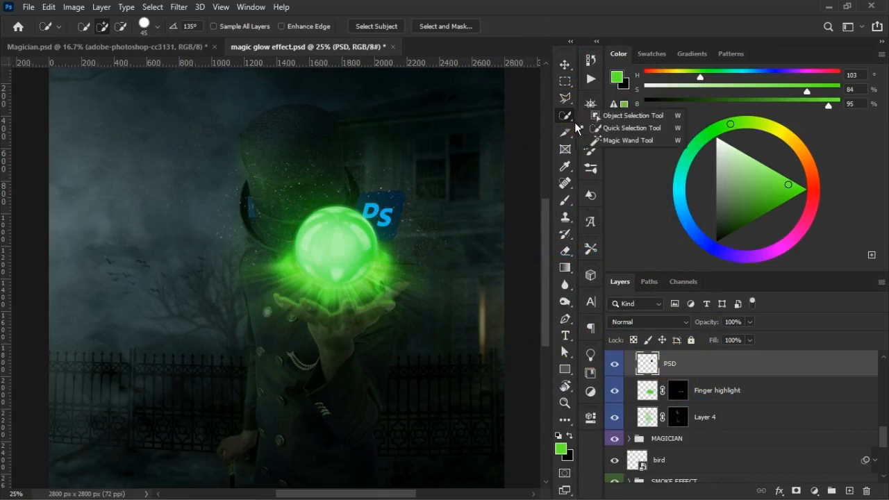
left_click(609, 142)
left_click(371, 212)
left_click(380, 233)
left_click(387, 216)
left_click(383, 228)
left_click(816, 490)
left_click(806, 364)
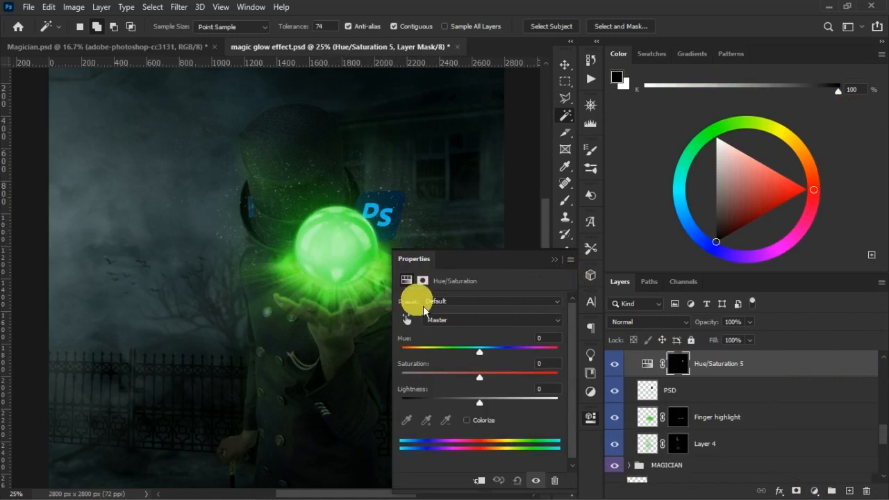
Colorize the Ps letters green with Hue 105, Saturation 77 and Lightness -31, checking the color against Magician.psd
left_click(468, 420)
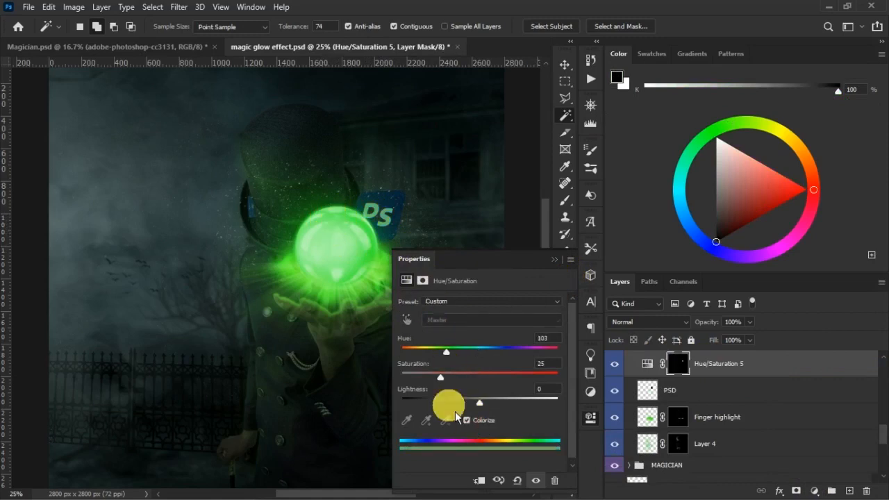
left_click_drag(464, 385, 531, 383)
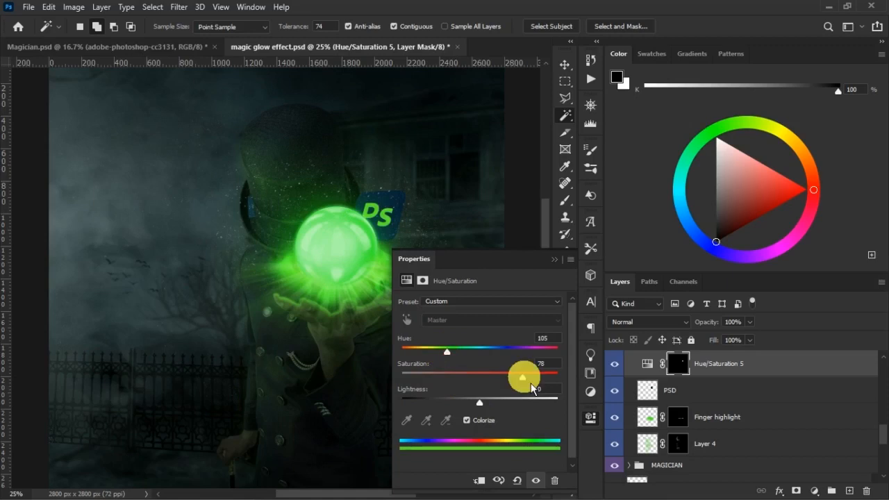
left_click(188, 46)
left_click(341, 226)
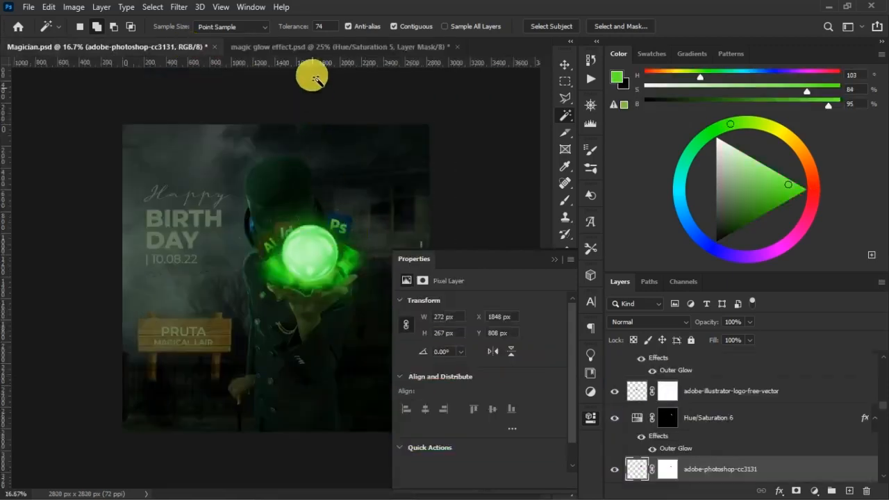
left_click(313, 48)
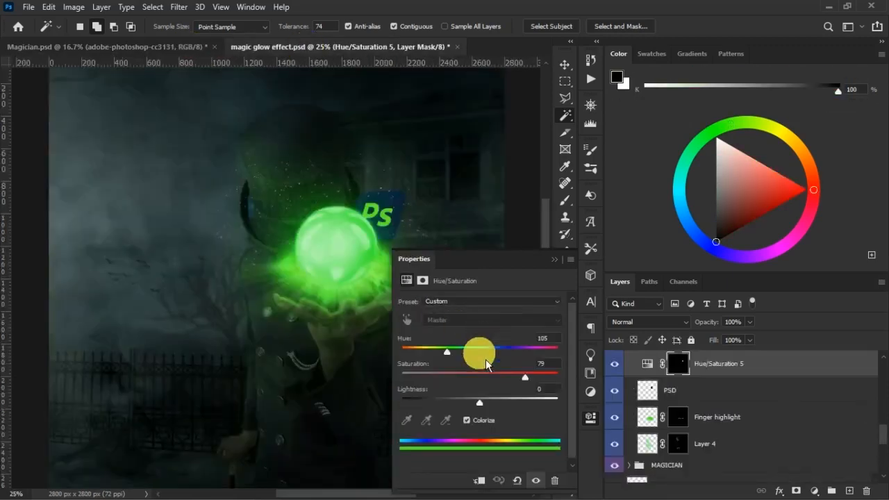
mouse_move(479, 403)
left_mouse_down()
mouse_move(461, 404)
mouse_move(464, 411)
left_mouse_up()
left_click_drag(533, 378, 530, 379)
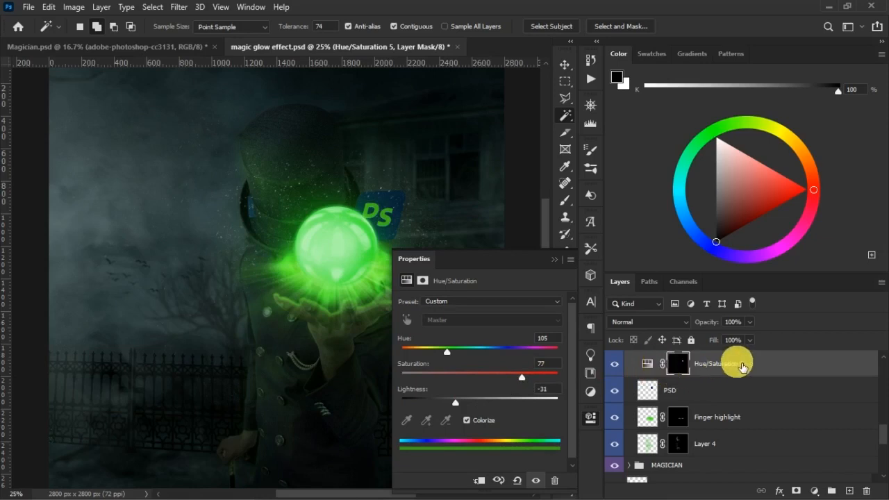
left_click(647, 364)
left_click(560, 268)
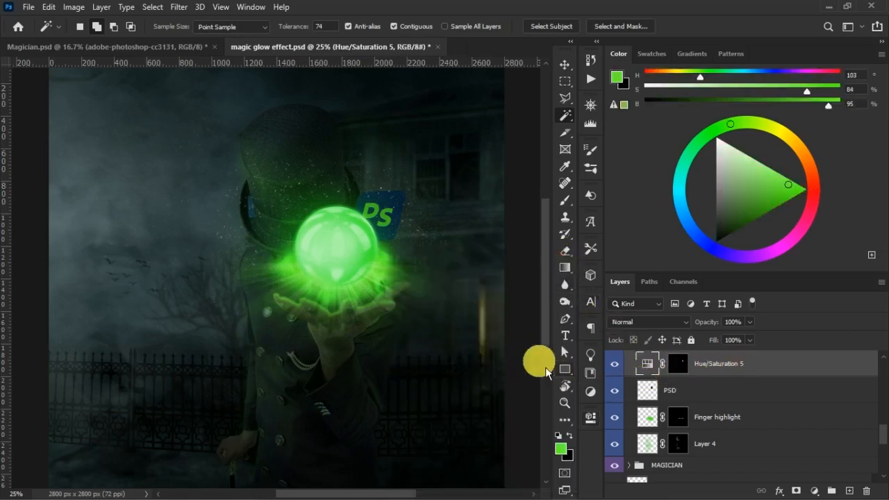
Feather the Hue/Saturation 5 layer mask by 3.4 px
key("v")
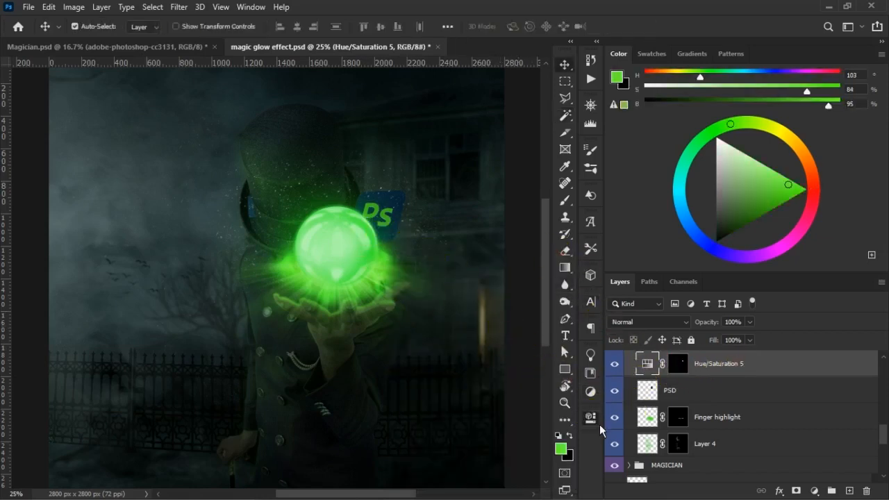
left_click(591, 417)
left_click(555, 260)
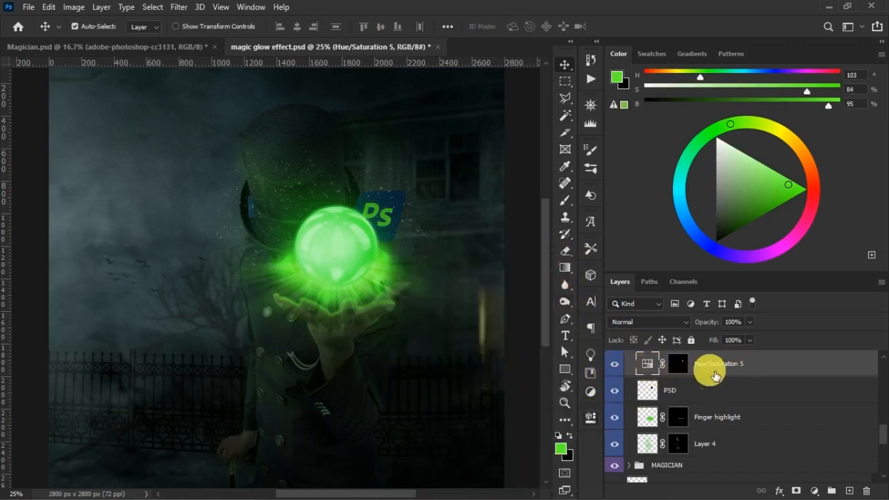
left_click(599, 424)
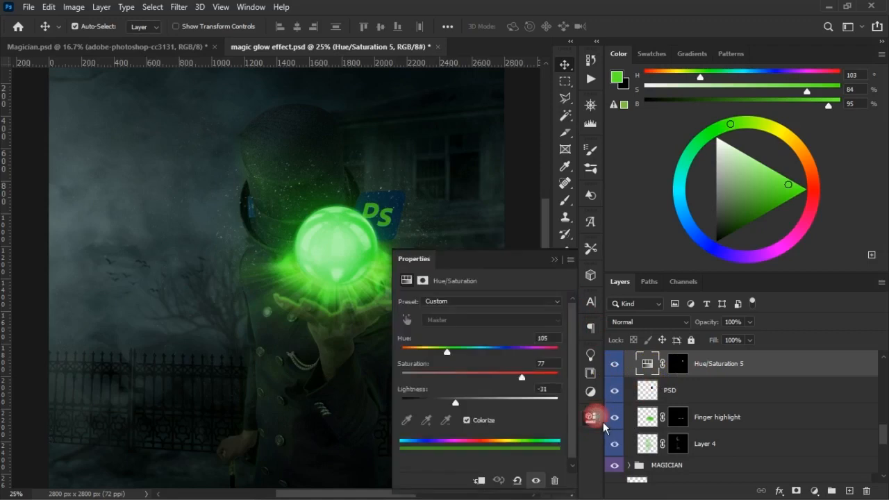
left_click(681, 365)
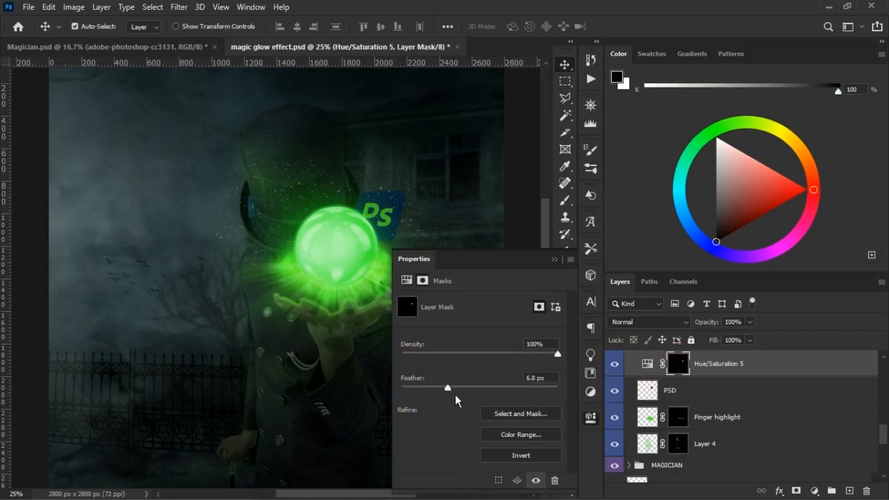
left_click_drag(470, 399, 435, 394)
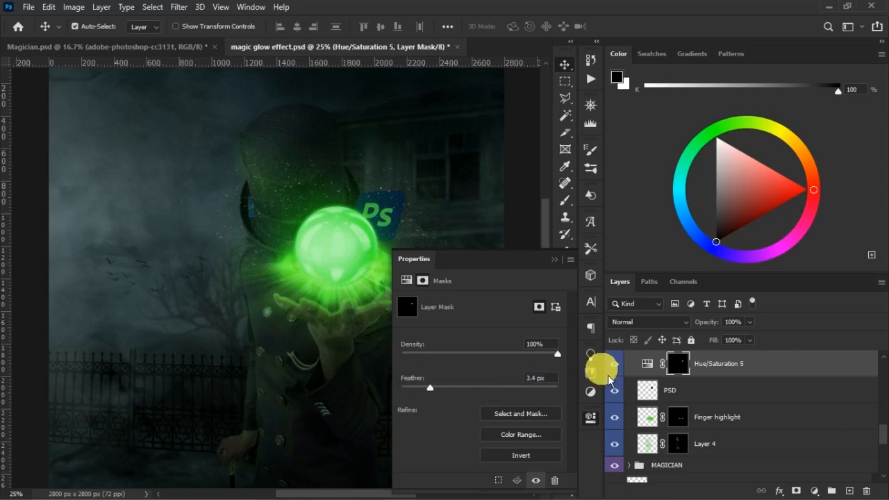
left_click(555, 259)
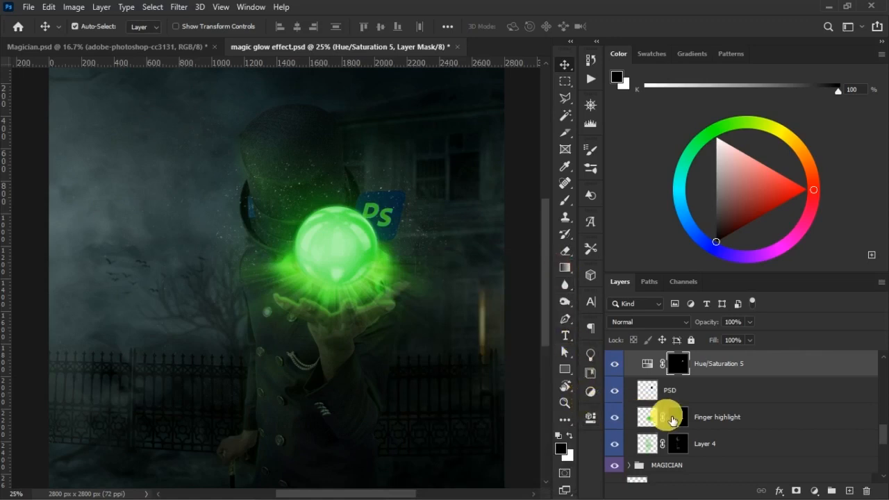
Try a green Outer Glow in Screen mode at 43% opacity on the PSD logo layer and undo it
left_click(640, 385)
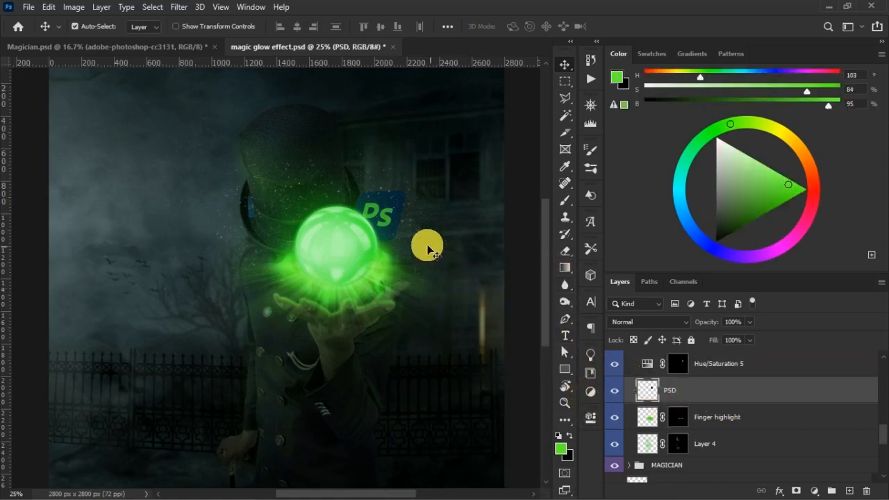
key("ctrl")
key("ctrl+plus")
key("ctrl+plus")
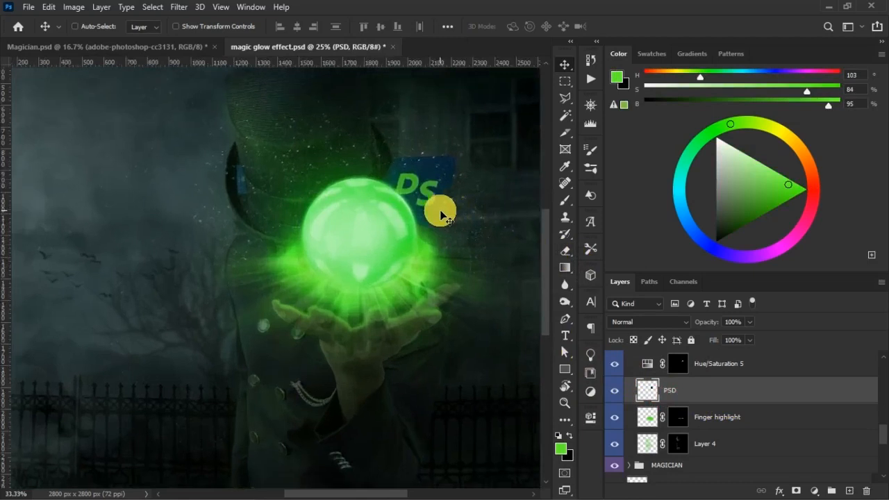
left_click_drag(442, 219, 299, 307)
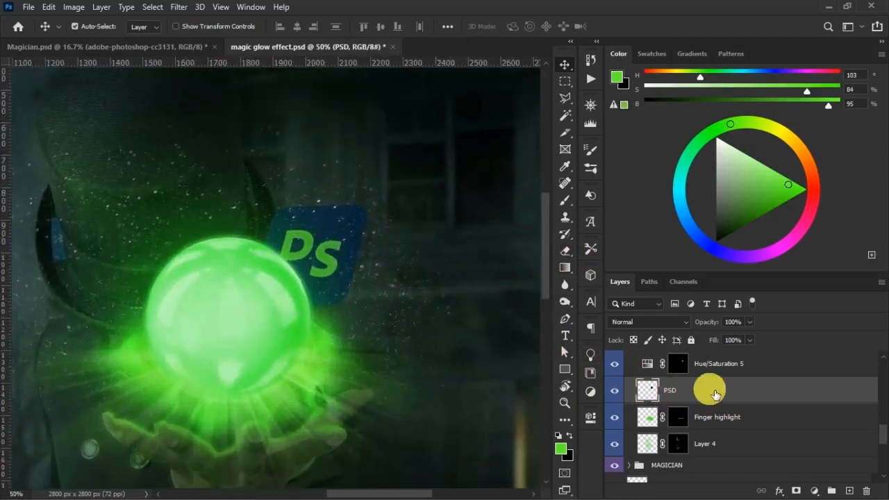
double_click(790, 401)
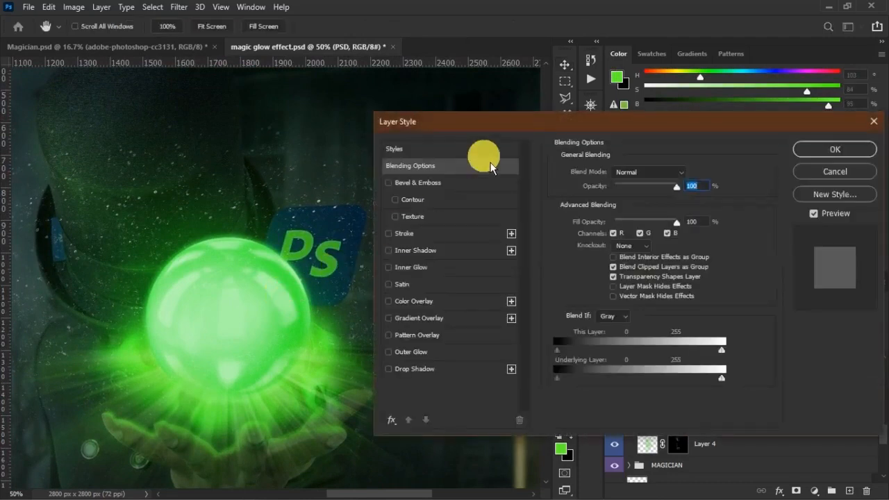
left_click_drag(503, 123, 532, 115)
left_click(448, 344)
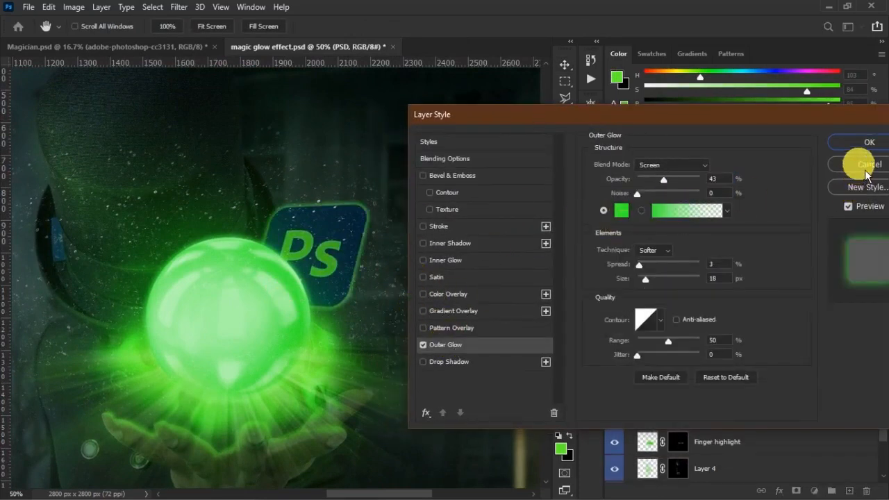
left_click(865, 144)
key("ctrl+z")
Add a green Outer Glow in Screen mode to the Hue/Saturation 5 layer with 90% opacity, 0% spread and 7 px size
left_click(762, 368)
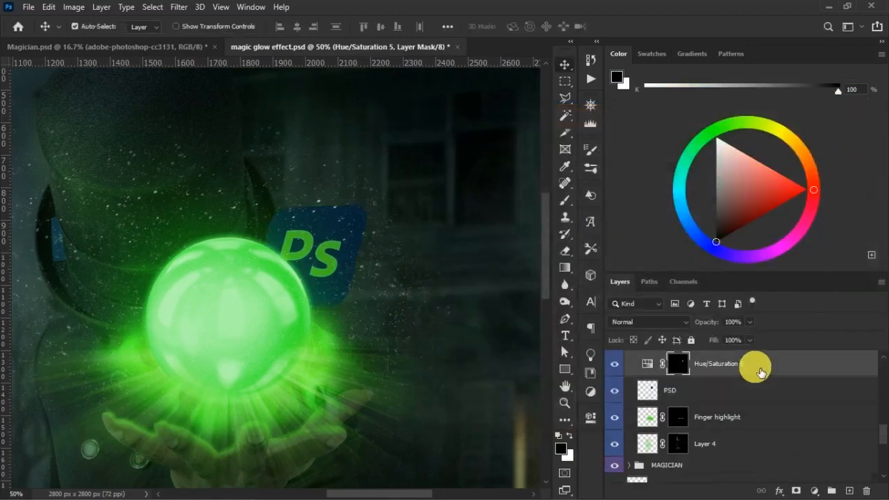
double_click(804, 372)
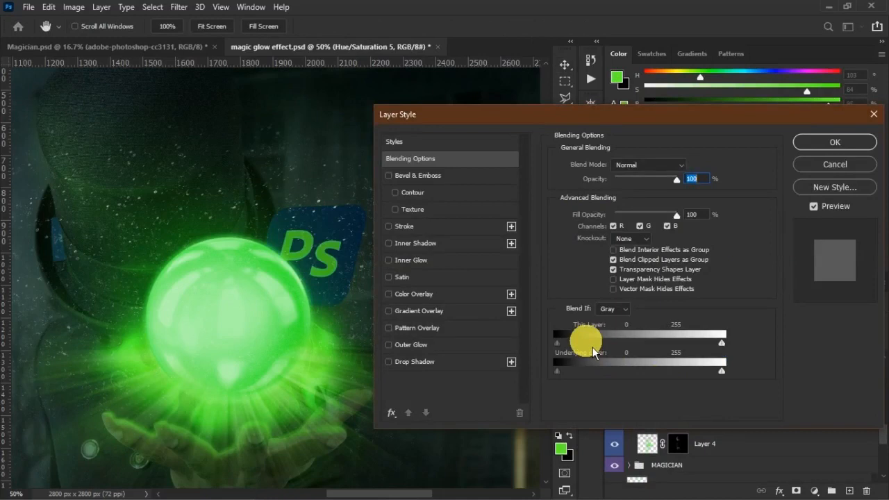
left_click(445, 346)
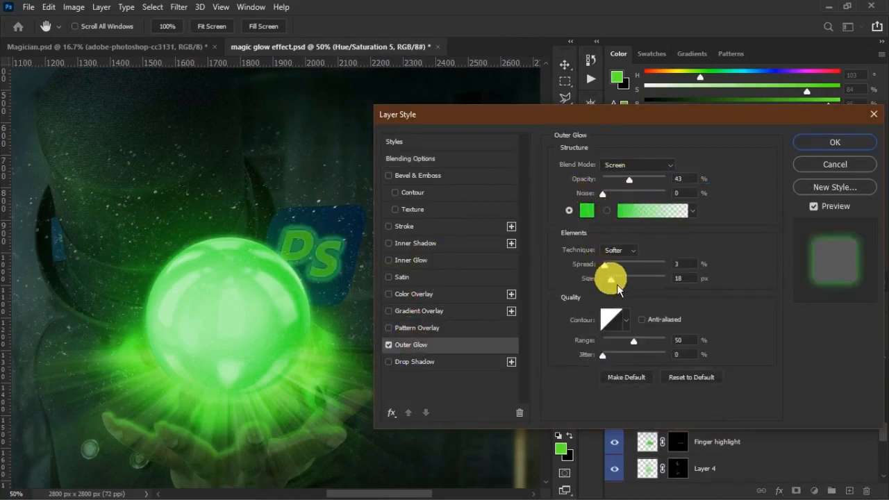
left_click_drag(615, 278, 610, 279)
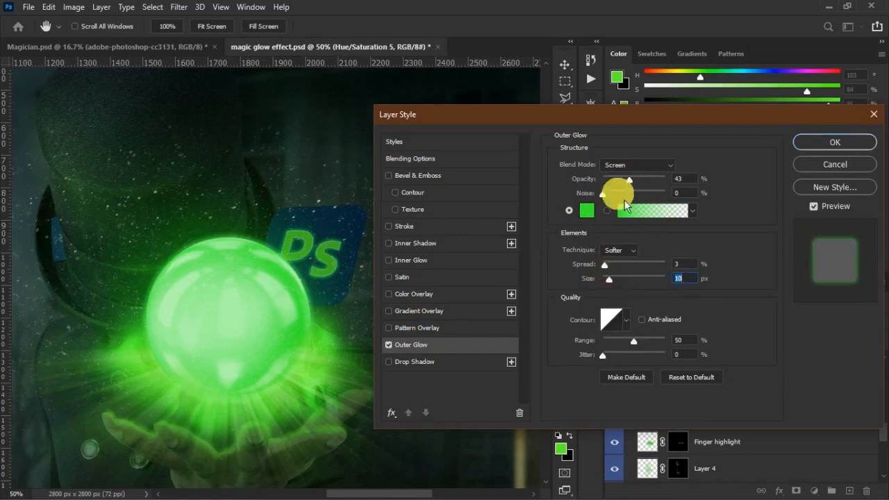
left_click_drag(629, 180, 658, 179)
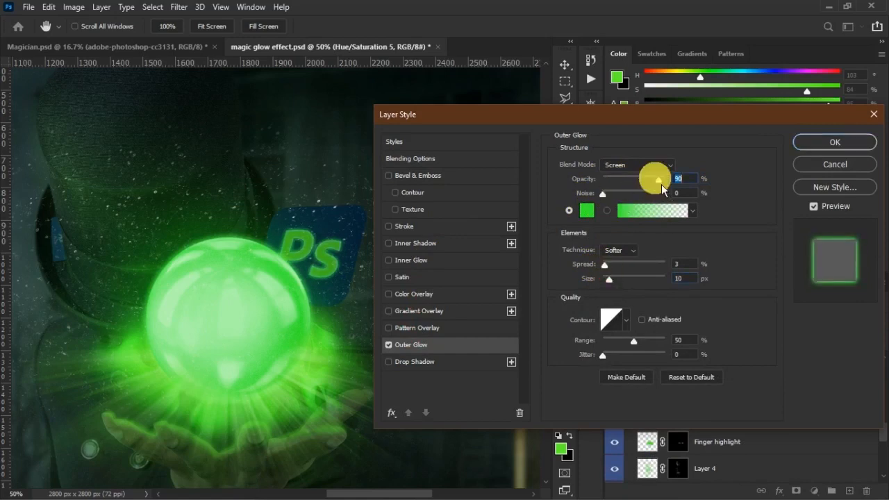
left_click(614, 284)
left_click_drag(612, 274, 596, 272)
Switch the Outer Glow to Normal blend mode with 4% noise and 43% opacity, and apply the layer style
left_click(631, 218)
left_click(611, 202)
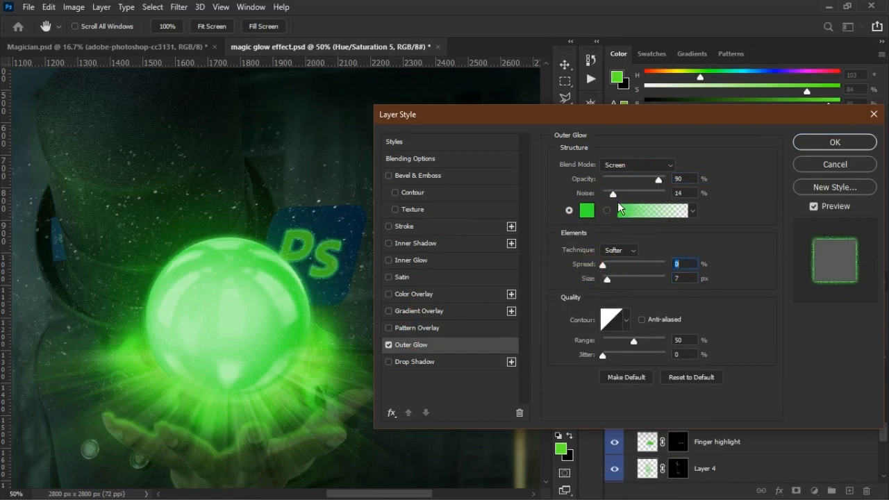
left_click_drag(607, 194, 605, 193)
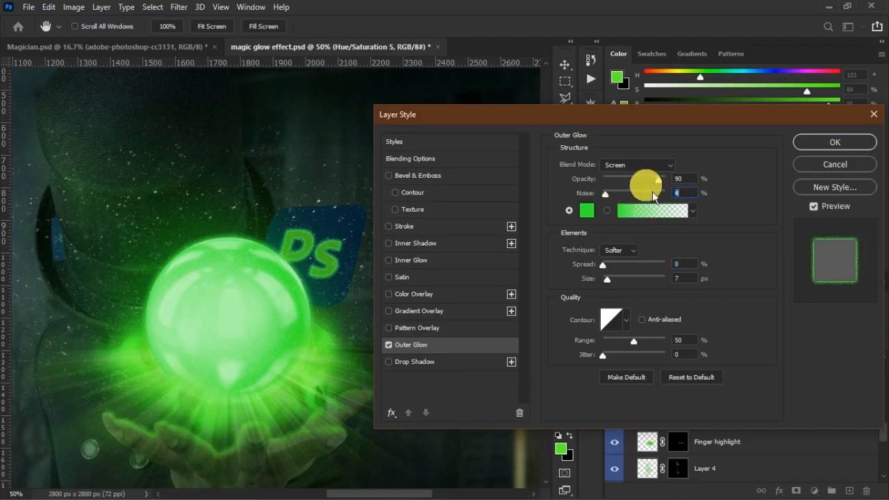
left_click_drag(657, 180, 648, 186)
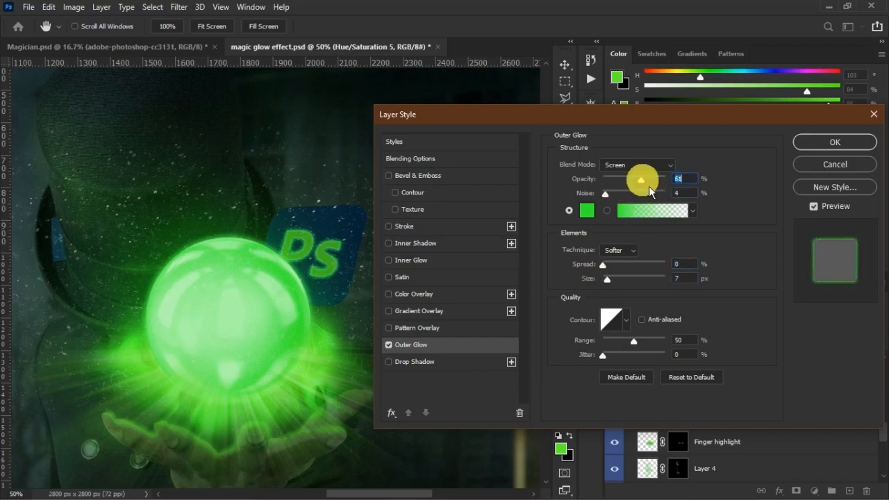
left_click(657, 166)
left_click(660, 168)
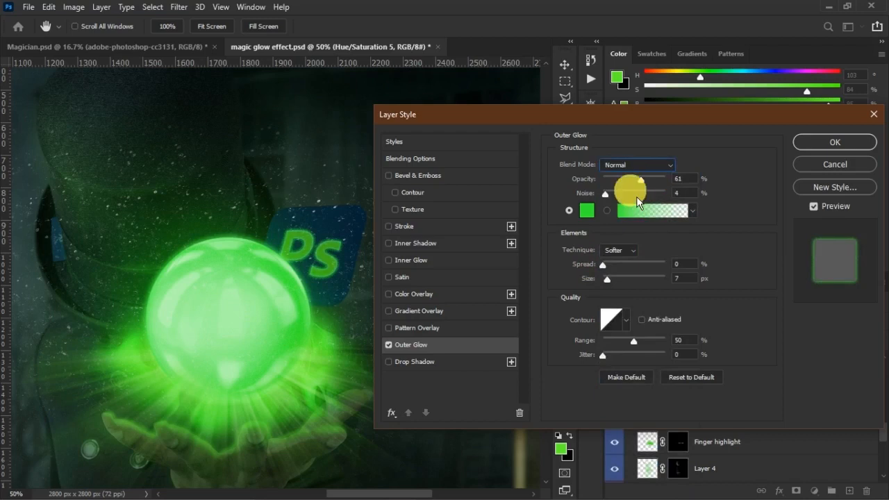
left_click_drag(641, 180, 635, 180)
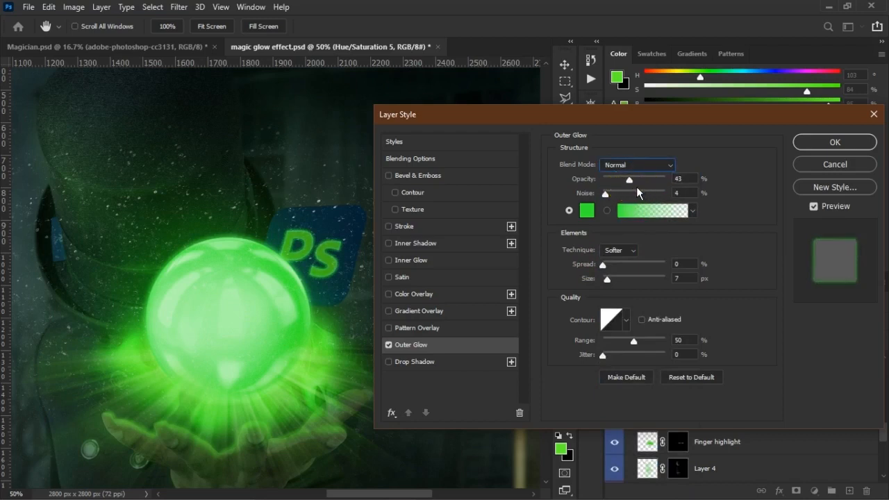
left_click(819, 148)
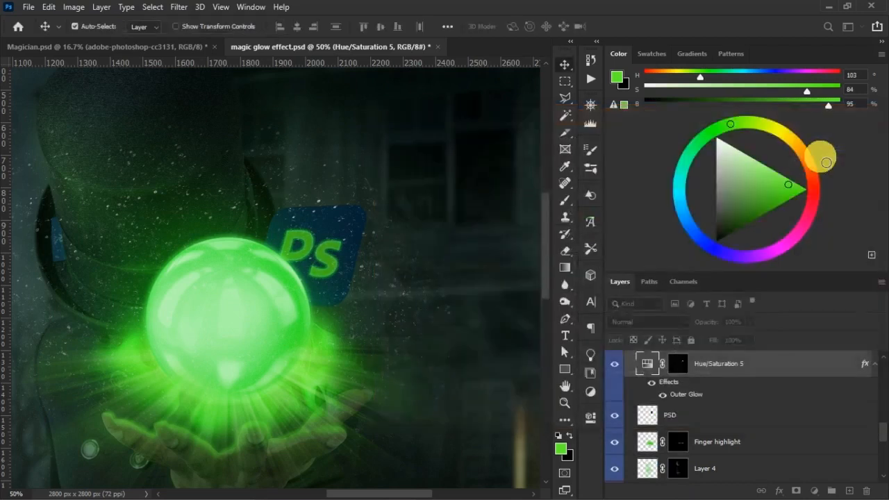
Add a layer mask to the PSD logo layer
key("ctrl+minus")
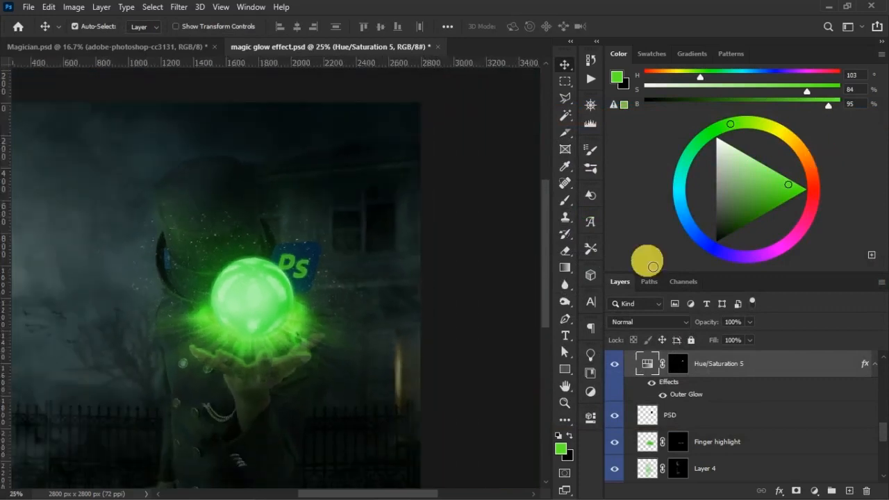
left_click_drag(720, 327, 685, 394)
left_click(699, 417)
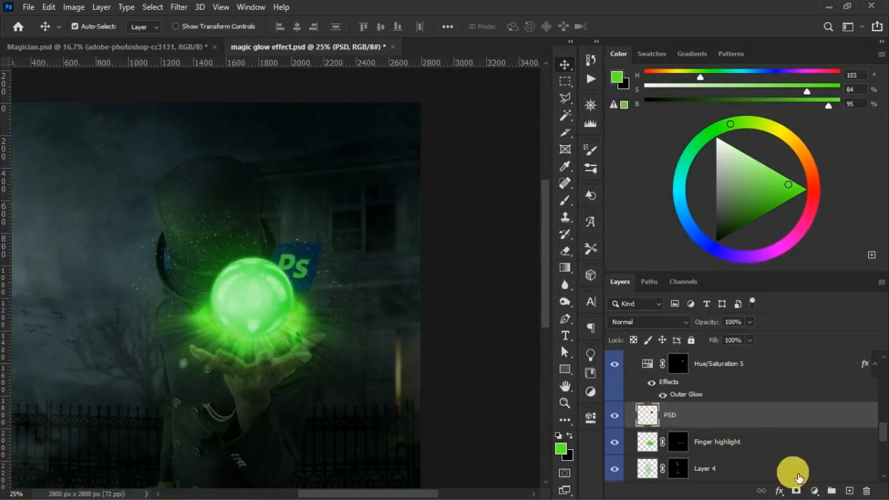
left_click(797, 491)
Mask the Ps logo's edge beside the crystal ball with a 300 px black brush at 47% opacity and 36% flow
key("b")
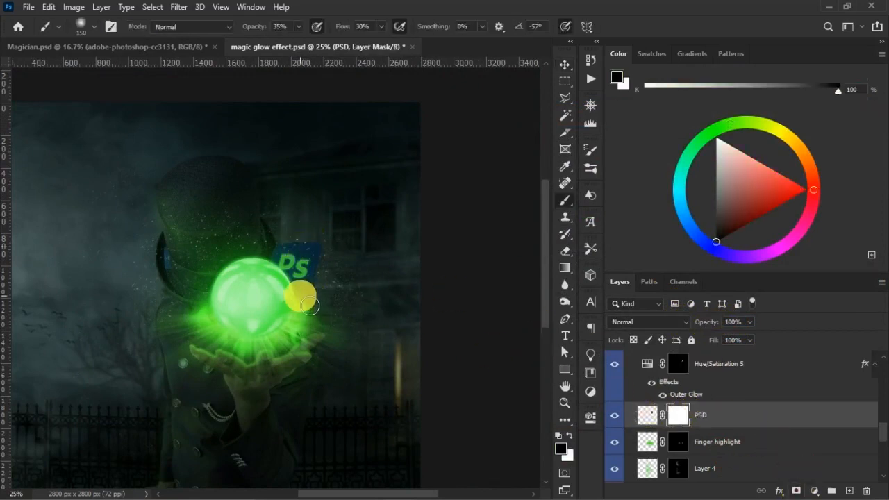
key("bracketright")
key("bracketright")
key("bracketright")
key("bracketright")
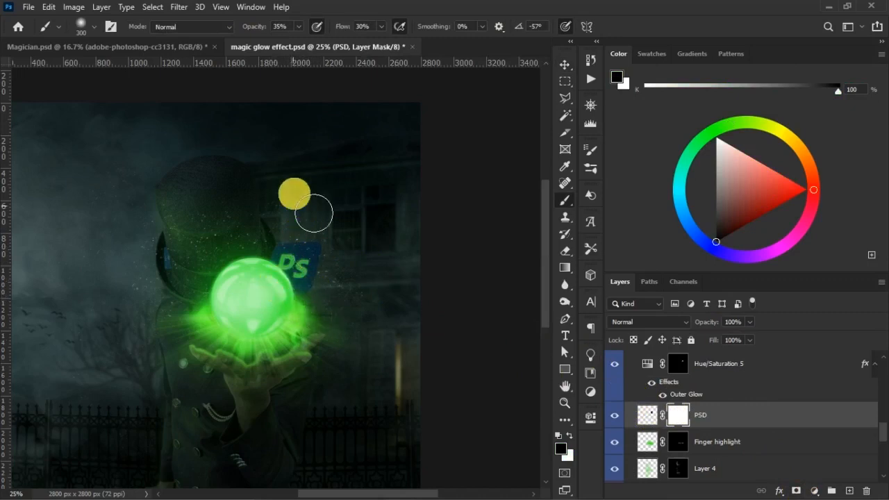
left_click_drag(256, 29, 264, 29)
left_click_drag(343, 28, 348, 28)
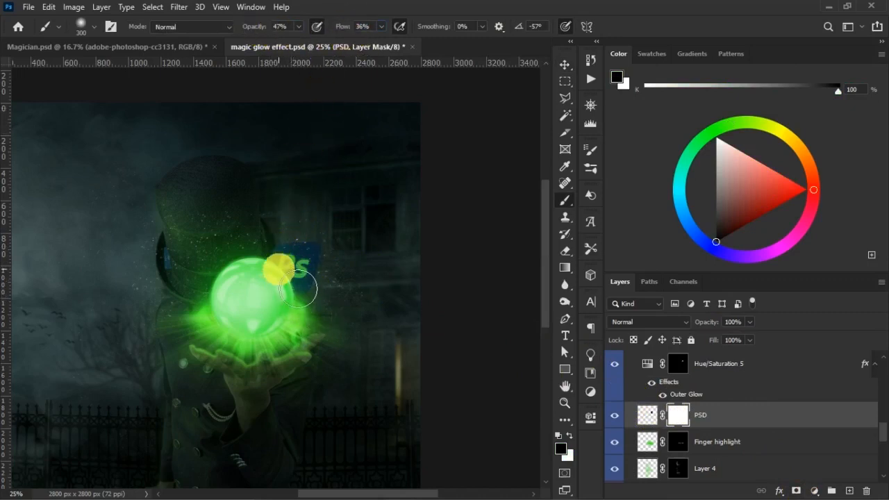
mouse_move(298, 288)
left_mouse_down()
mouse_move(338, 311)
mouse_move(328, 312)
mouse_move(328, 265)
mouse_move(295, 263)
mouse_move(293, 318)
mouse_move(342, 273)
mouse_move(295, 272)
mouse_move(301, 336)
mouse_move(318, 318)
mouse_move(362, 405)
mouse_move(330, 317)
mouse_move(312, 365)
mouse_move(404, 396)
mouse_move(353, 326)
mouse_move(327, 310)
mouse_move(339, 306)
mouse_move(330, 310)
mouse_move(359, 351)
mouse_move(345, 357)
mouse_move(294, 302)
mouse_move(305, 378)
mouse_move(329, 384)
left_mouse_up()
key("x")
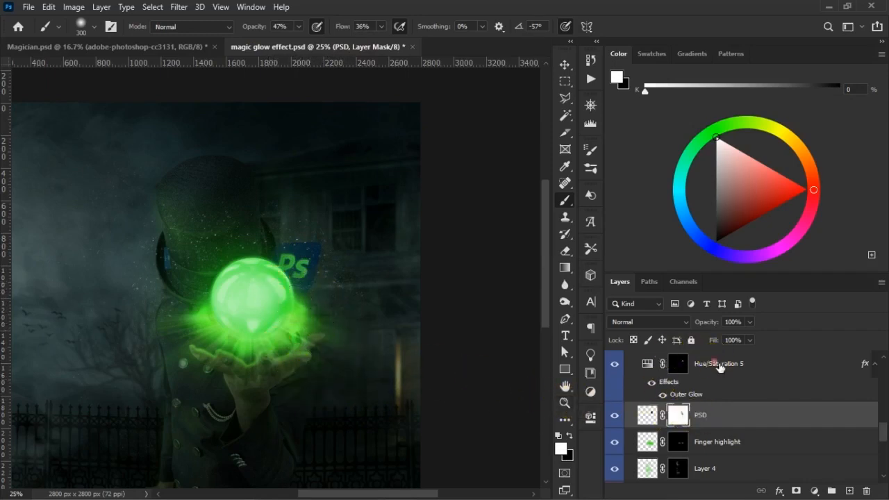
Create a new layer above Hue/Saturation 5, sample green from beside the ball for brushing over the logo, and undo the last stroke
left_click(715, 361)
left_click(848, 491)
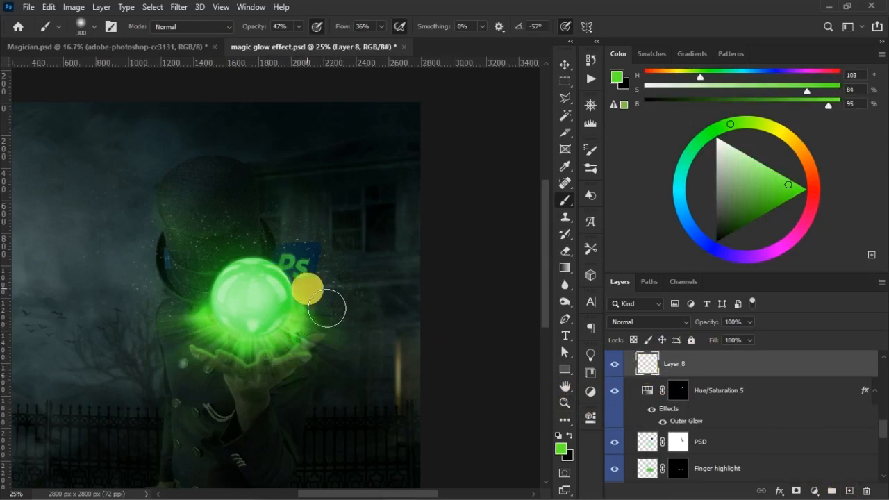
left_click(307, 296, "alt")
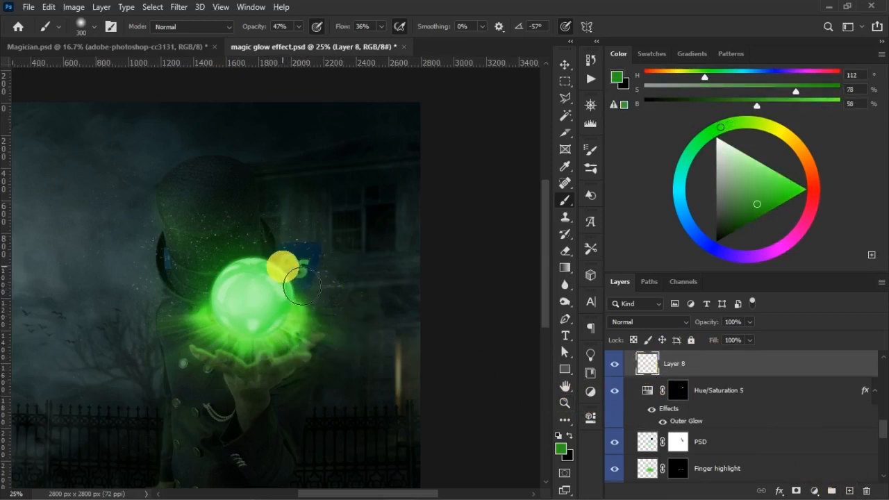
key("ctrl+z")
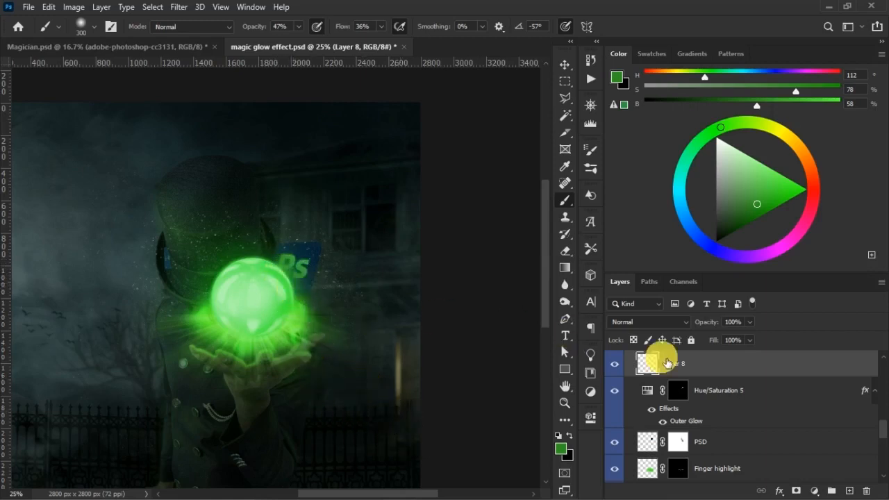
Lower Layer 8 to 81% opacity and 64% fill, toggling its visibility to compare the effect
left_click_drag(720, 341, 706, 325)
left_click_drag(711, 340, 691, 344)
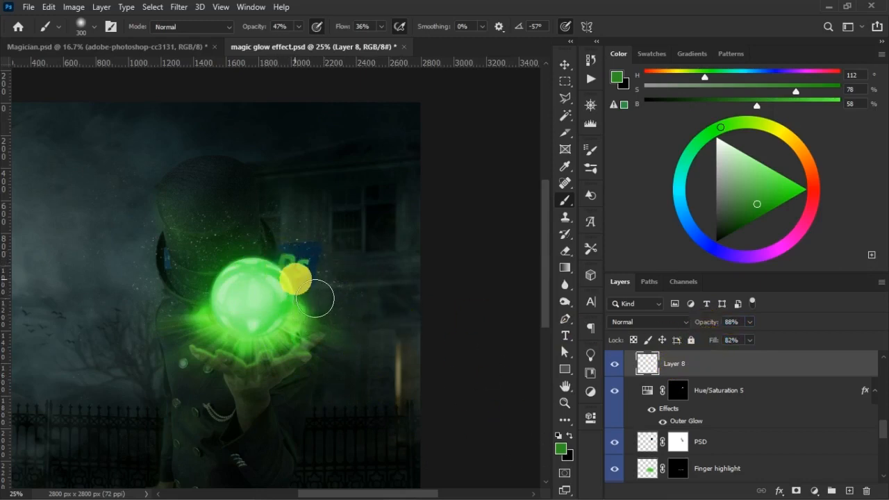
left_click_drag(720, 341, 712, 327)
left_click(616, 364)
left_click(616, 364)
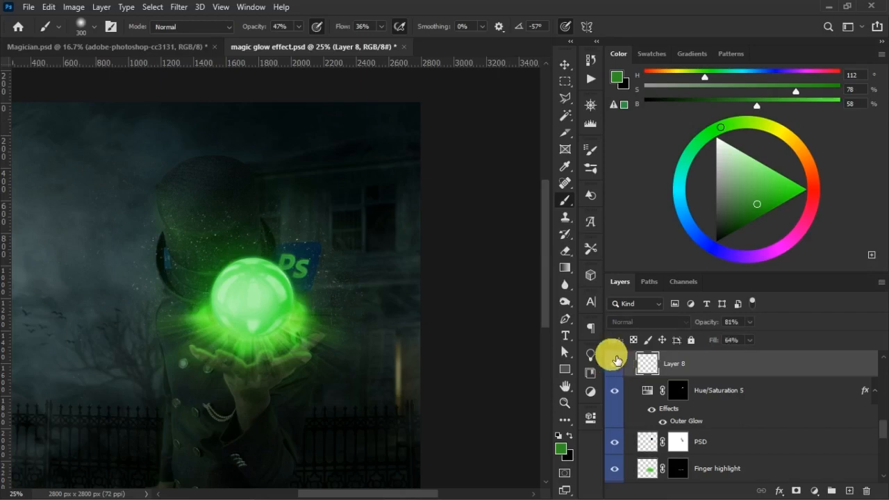
Group Layer 8, Hue/Saturation 5 and the PSD logo layer, and rename the group PSD
key("ctrl+minus")
key("ctrl+plus")
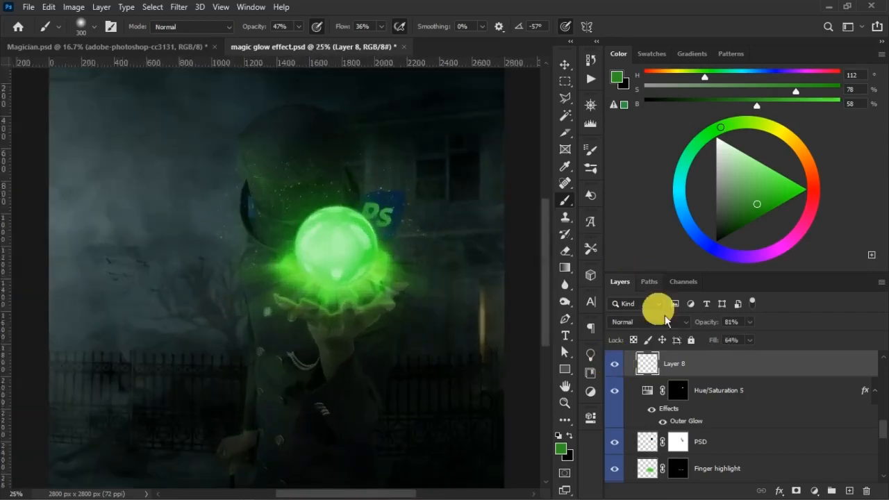
left_click(719, 448, "shift")
key("ctrl+g")
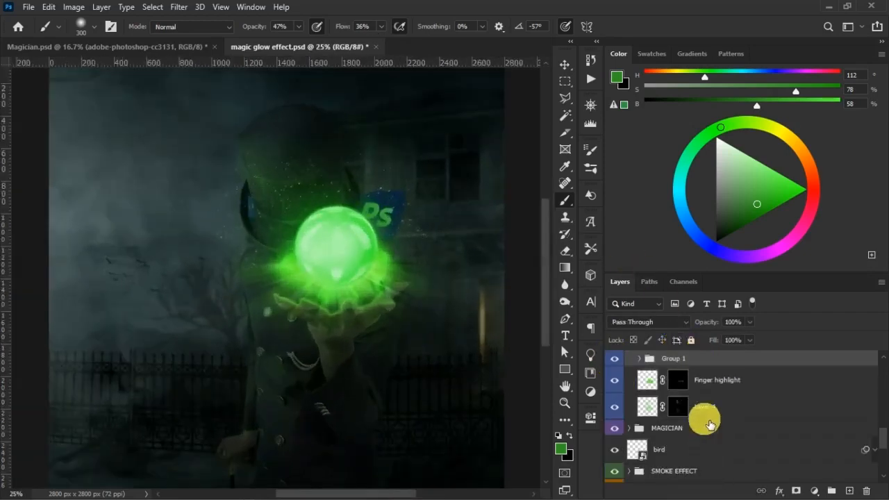
double_click(692, 358)
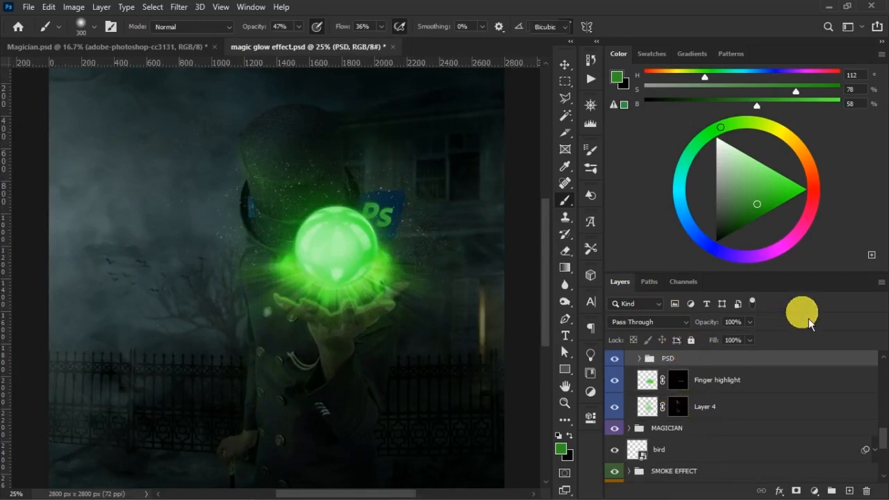
Scale the PSD logo group down slightly beside the crystal ball with Free Transform and save the document
key("ctrl+t")
mouse_move(405, 183)
left_mouse_down()
mouse_move(409, 200)
mouse_move(380, 217)
left_mouse_up()
key("Return")
key("b")
key("ctrl+s")
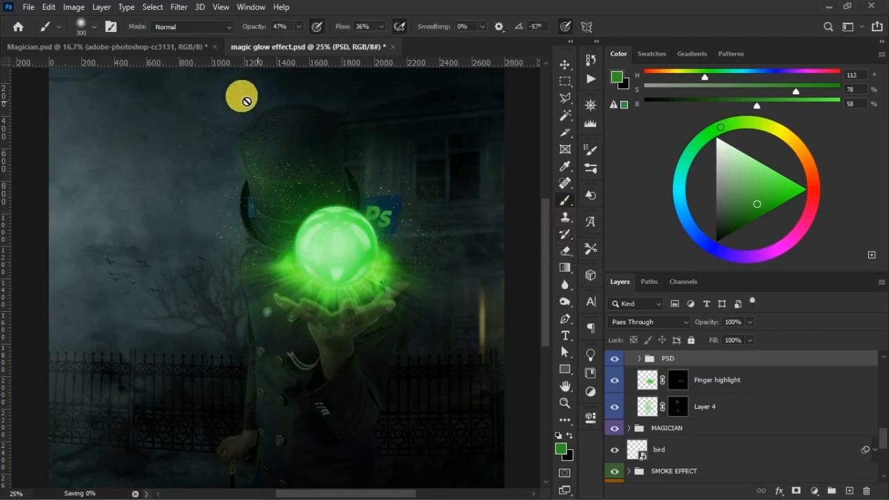
Place the adobe-illustrator-logo-free-vector image as an embedded object and scale it to 51.35% at the magician's lower left
left_click(29, 7)
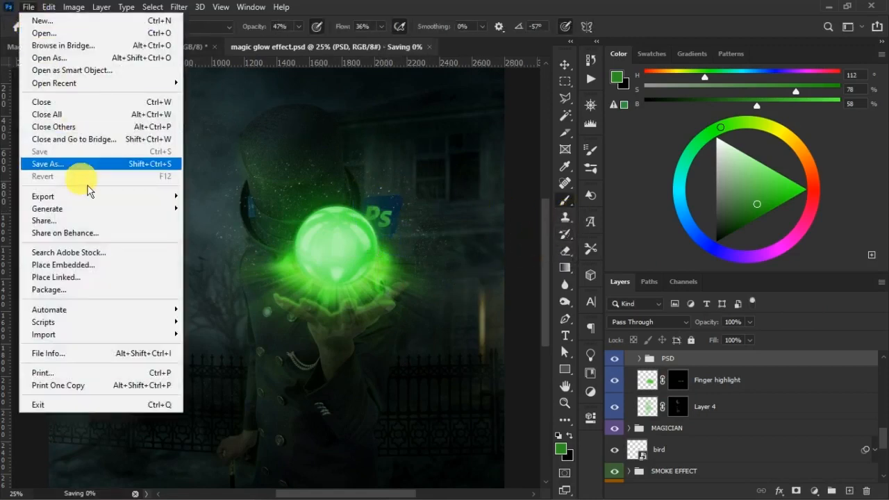
left_click(101, 205)
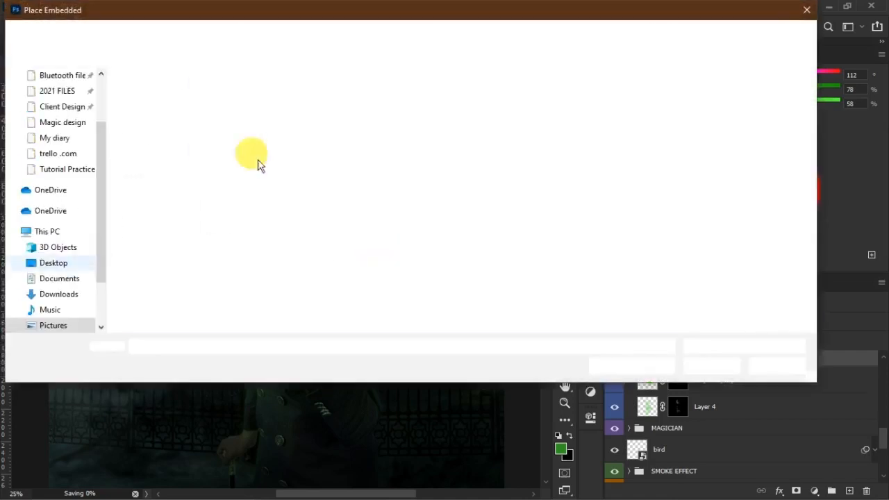
double_click(241, 129)
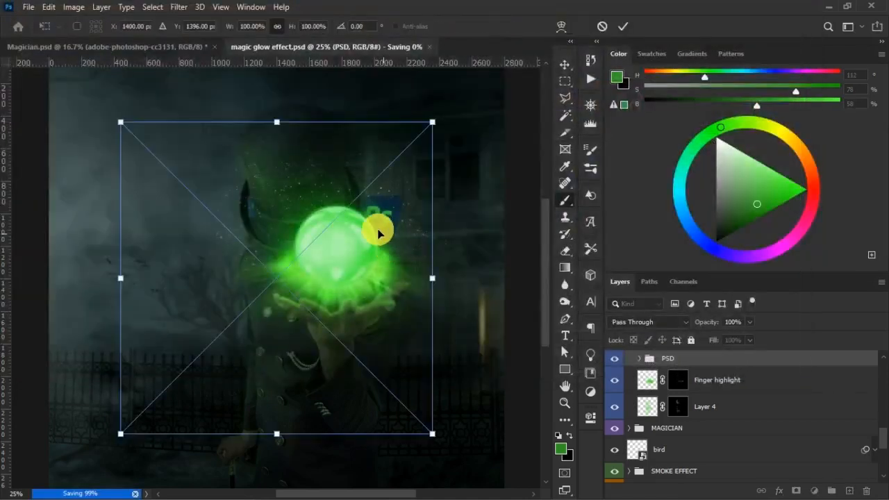
left_click_drag(434, 123, 248, 223)
left_click(248, 223)
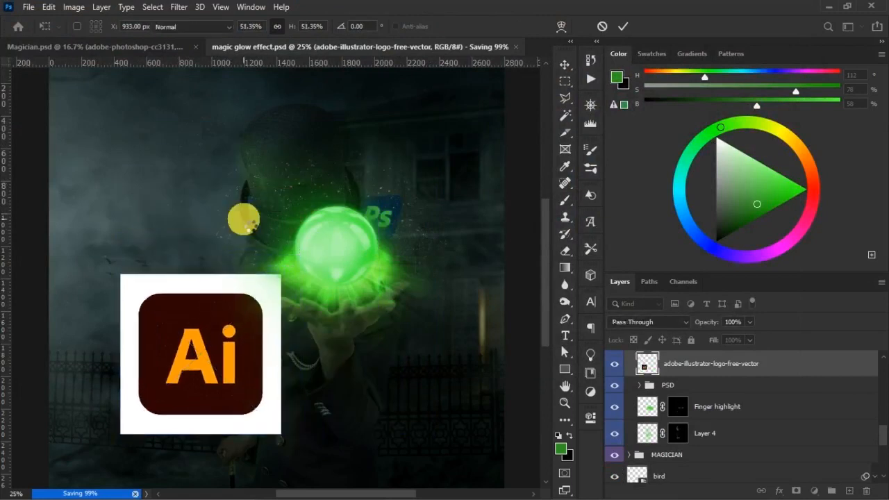
Mask out the Illustrator logo's white background using the Magic Wand and an inverted Select and Mask selection feathered 4.2 px, and rename the layer AI
left_click(565, 115)
left_click(198, 289)
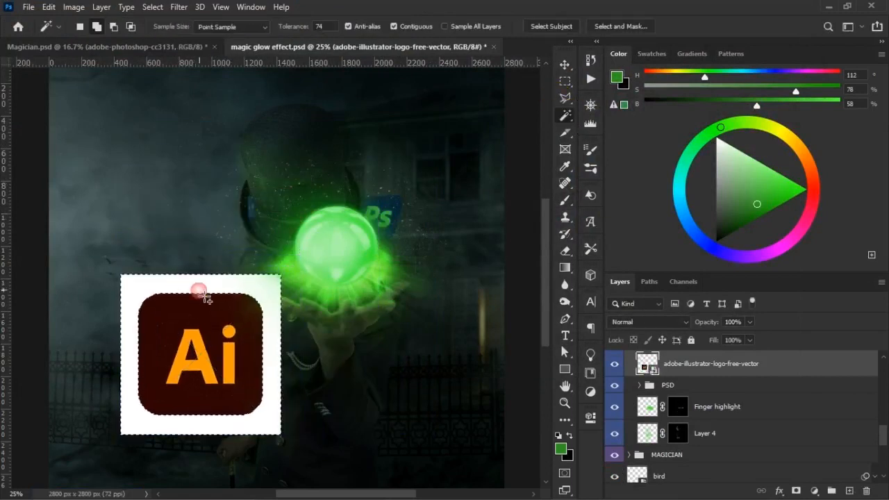
left_click(624, 30)
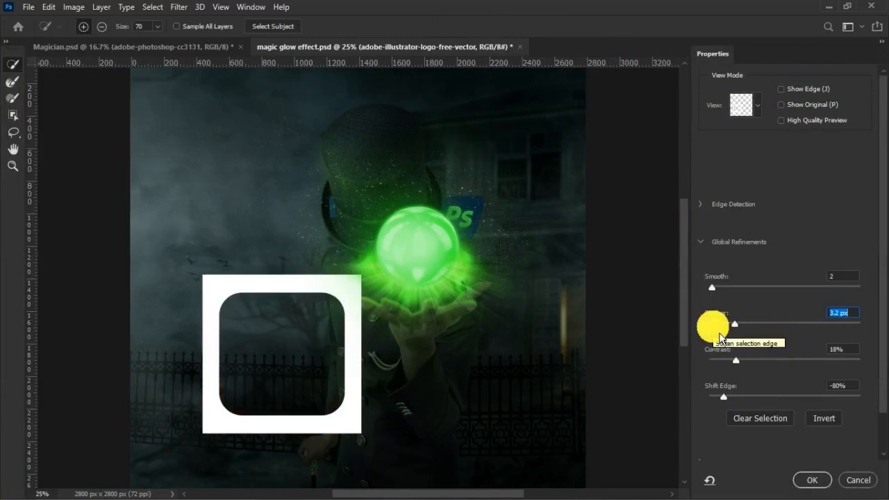
left_click_drag(734, 324, 737, 324)
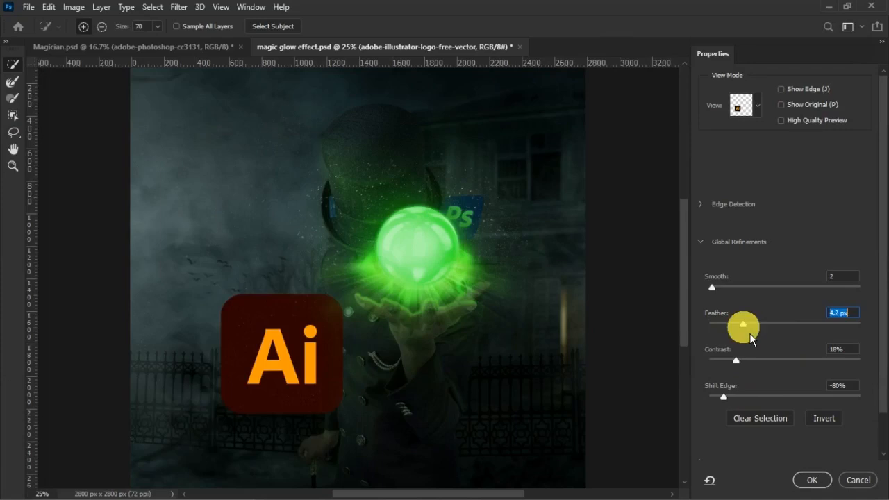
left_click(813, 480)
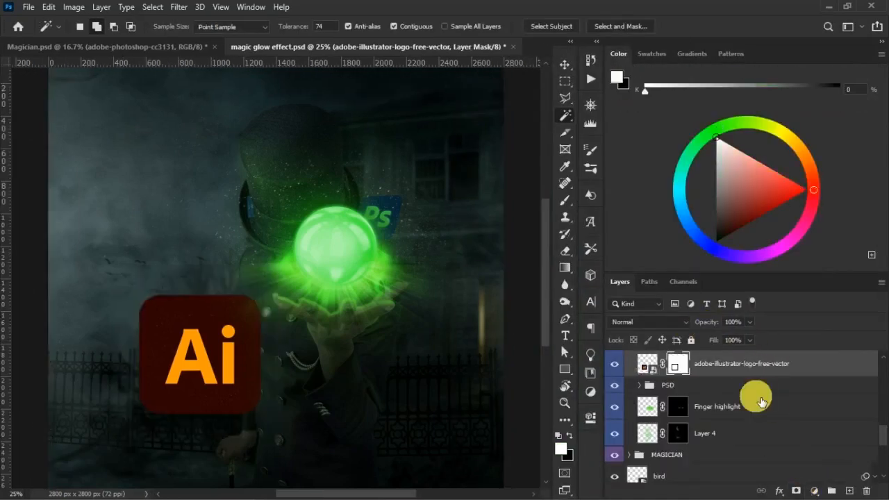
double_click(745, 367)
type("AI")
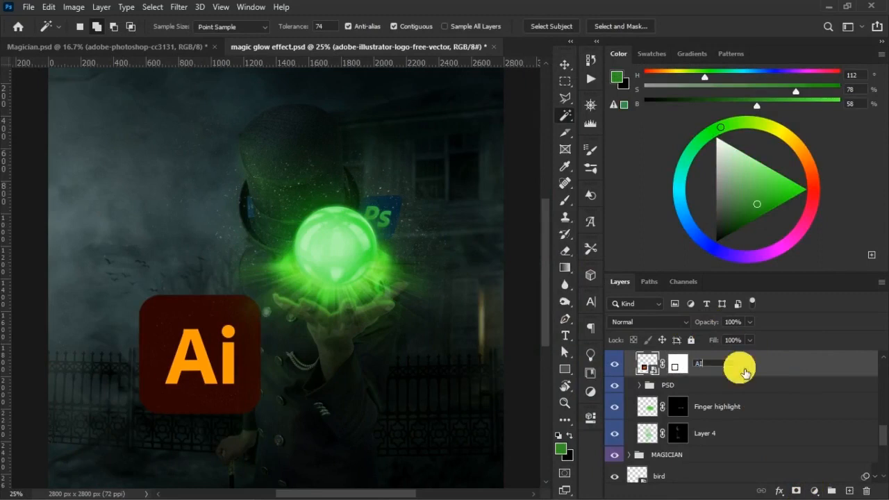
Confirm the AI layer name, rasterize the logo layer, and apply its layer mask
key("Return")
key("v")
right_click(719, 375)
left_click(625, 250)
left_click(684, 369)
right_click(681, 368)
left_click(698, 392)
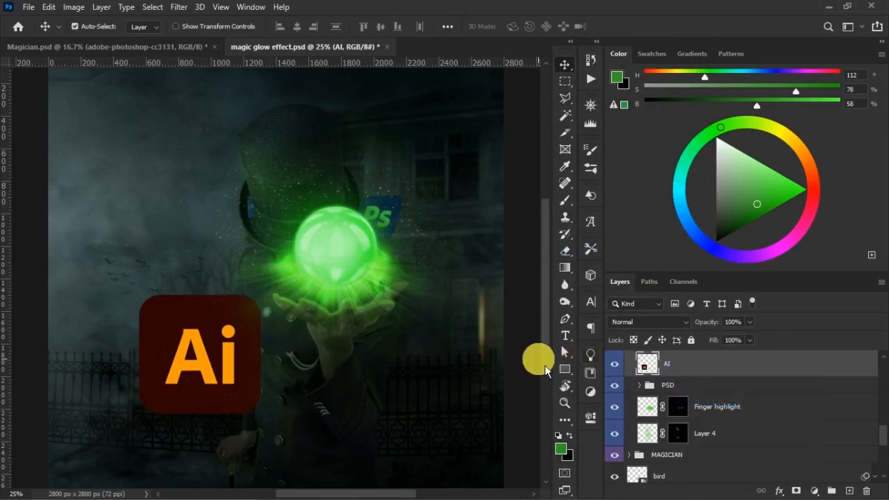
Scale the AI logo to 35.09%, move it to the crystal ball's left edge, and distort its corners into a tilted perspective
key("ctrl+t")
left_click_drag(278, 276, 306, 225)
right_click(301, 219)
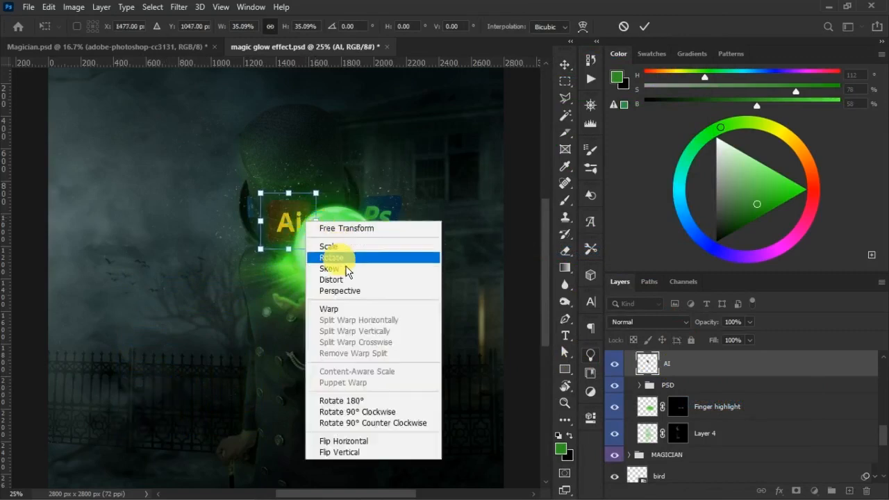
left_click(348, 279)
left_click_drag(317, 249, 330, 246)
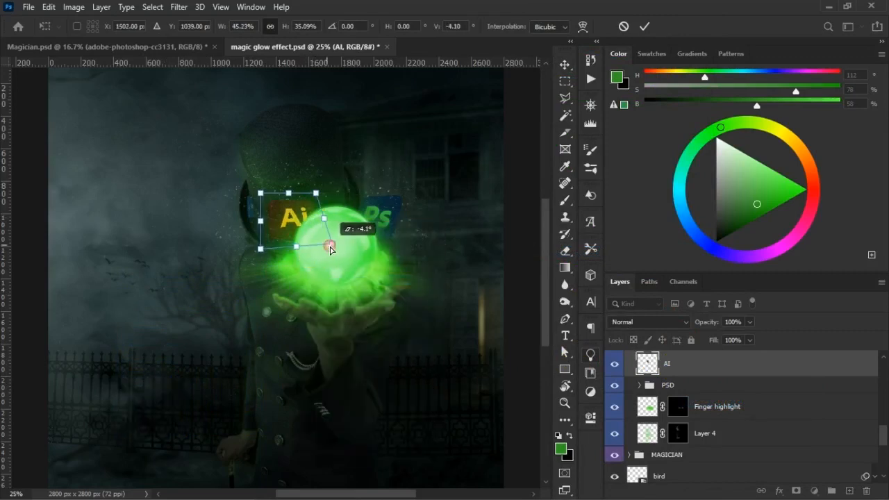
left_click(272, 256)
left_click_drag(272, 256, 288, 259)
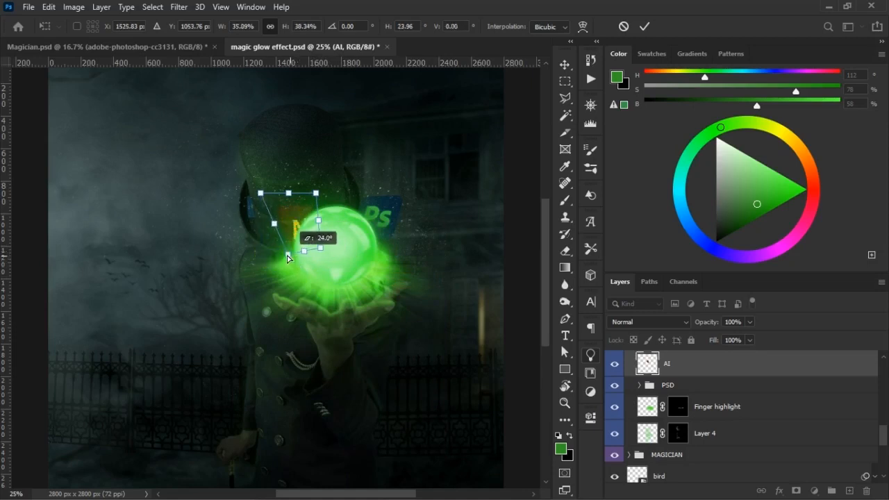
mouse_move(261, 197)
left_mouse_down()
mouse_move(242, 203)
mouse_move(252, 203)
left_mouse_up()
left_click_drag(316, 192, 303, 193)
key("Return")
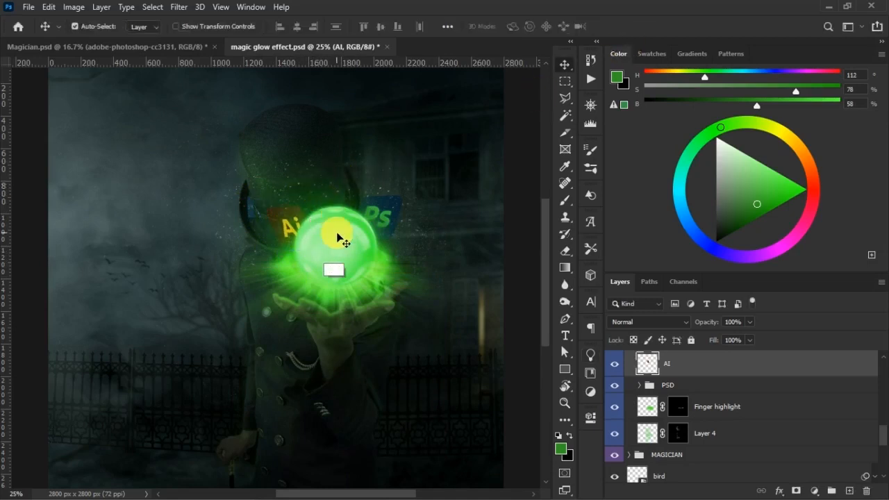
Nudge the AI logo slightly up and to the right with Free Transform
key("ctrl+t")
mouse_move(293, 225)
left_mouse_down()
mouse_move(306, 210)
mouse_move(295, 222)
left_mouse_up()
key("Return")
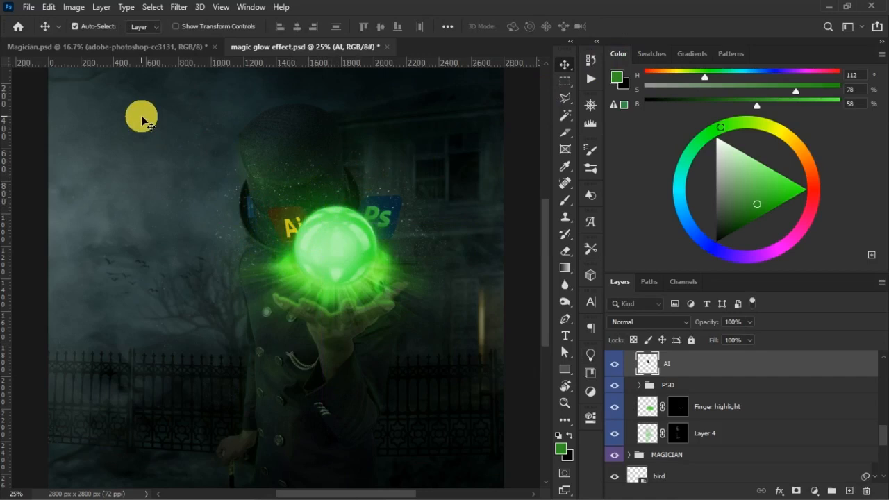
Compare with the Magician.psd reference and distort the AI logo's upper corners and lower right corner inward to refine its tilt
left_click(114, 53)
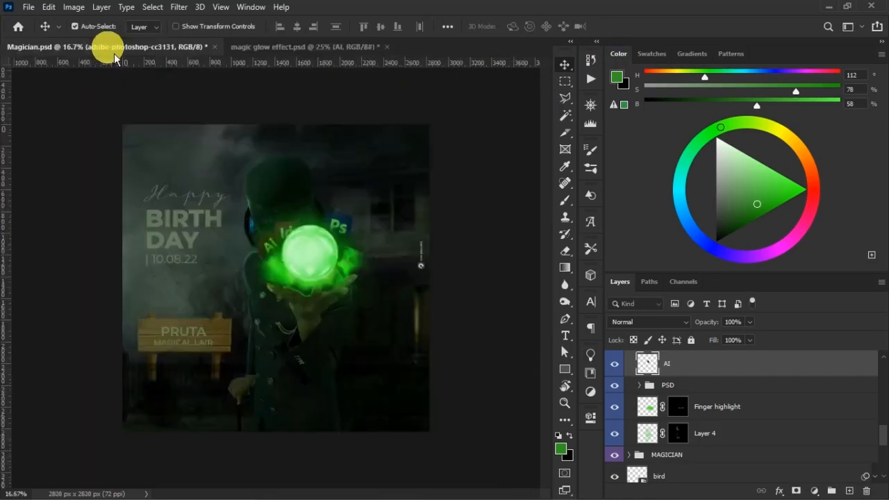
left_click(294, 52)
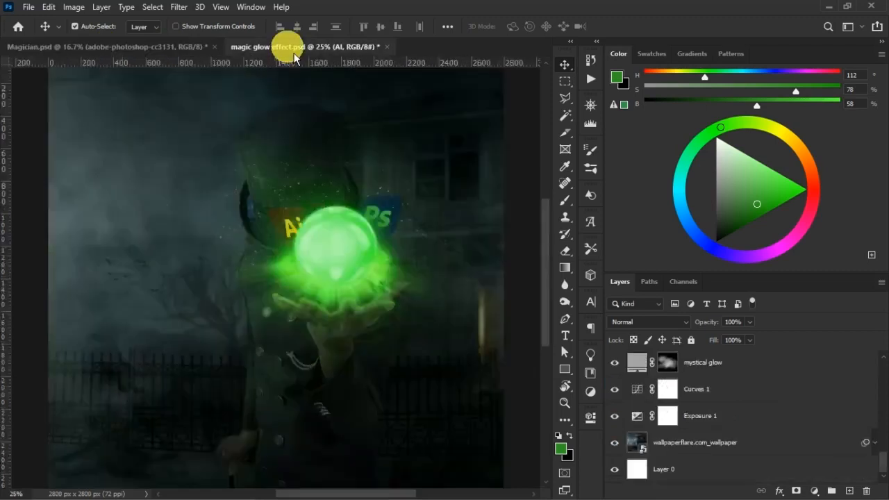
key("ctrl+t")
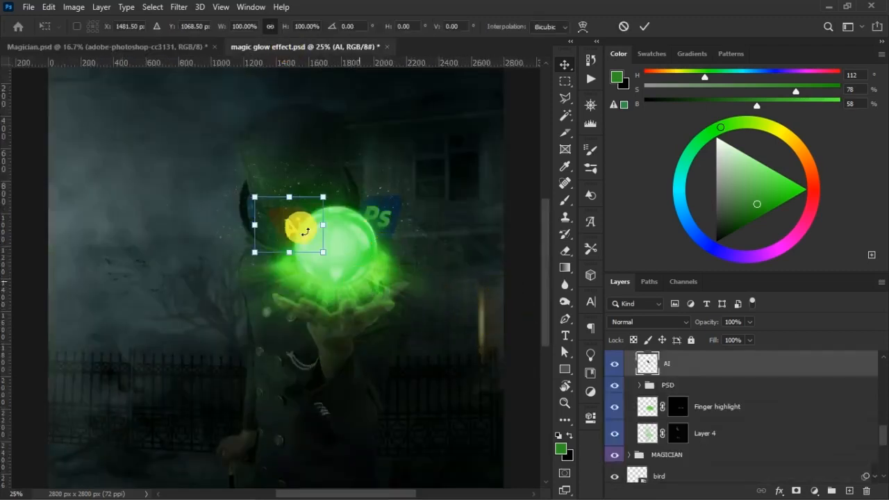
right_click(297, 228)
left_click(326, 281)
left_click_drag(255, 198, 252, 209)
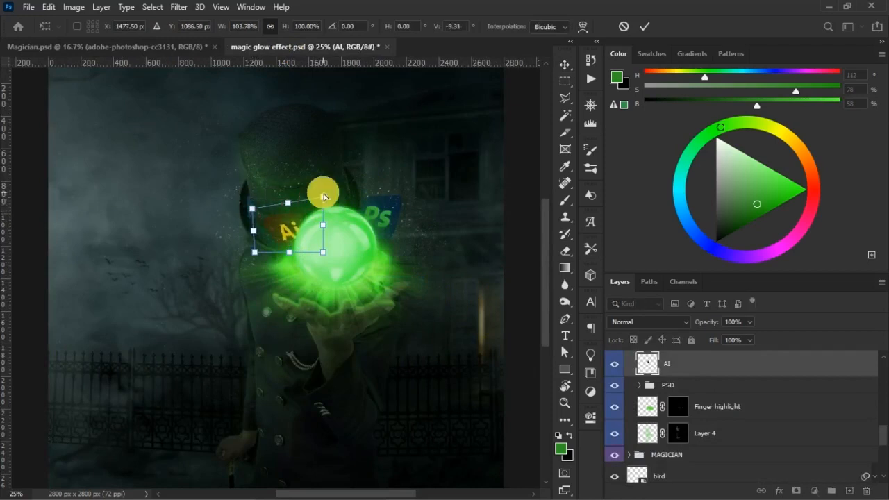
left_click_drag(324, 194, 321, 204)
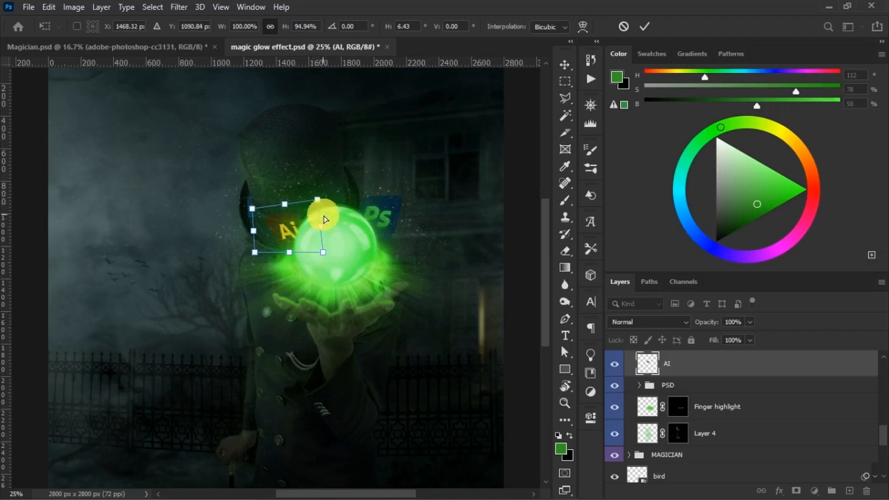
left_click_drag(323, 251, 321, 248)
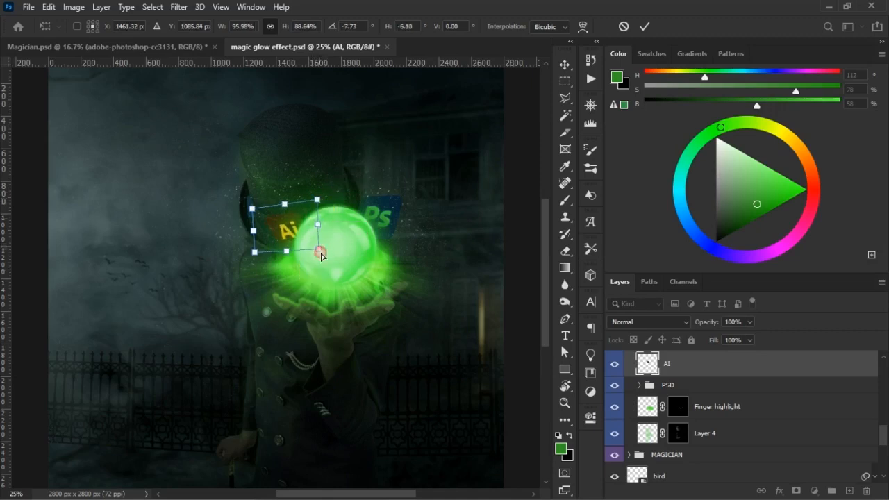
key("Return")
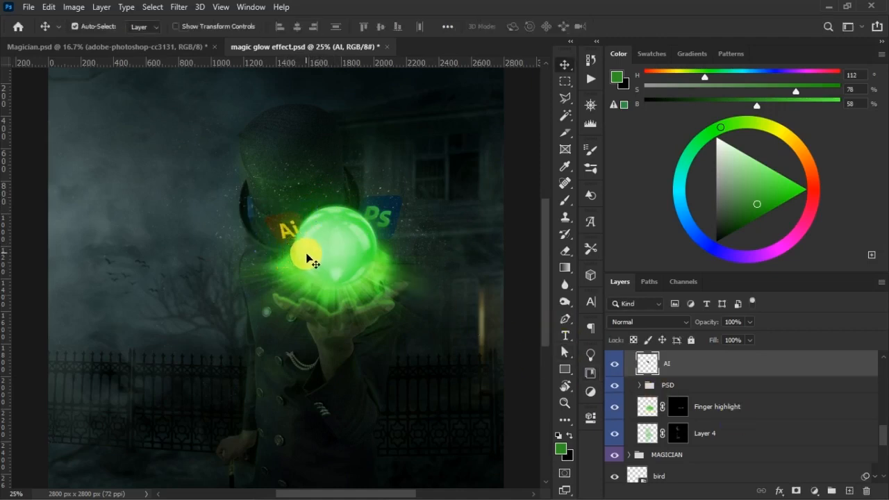
Select the Ai letters with the Magic Wand and add a colorized Hue/Saturation adjustment with hue 112, saturation 82 and lightness -24
key("w")
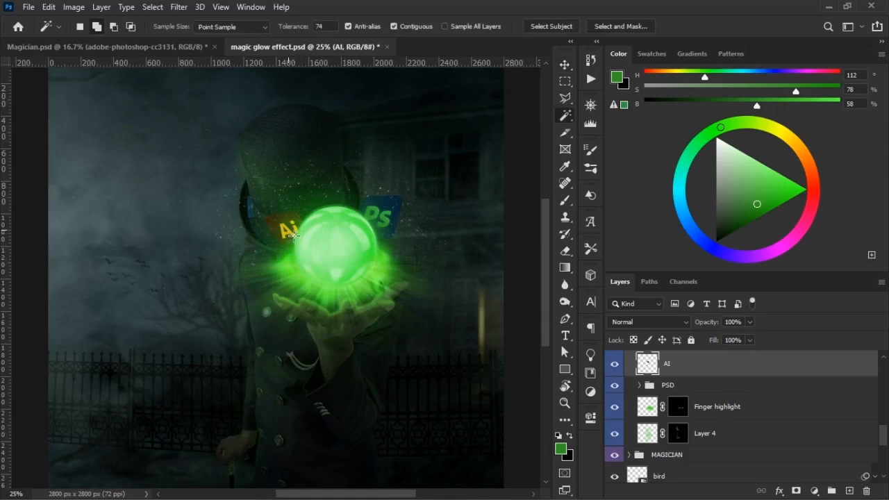
left_click(306, 240)
left_click(820, 493)
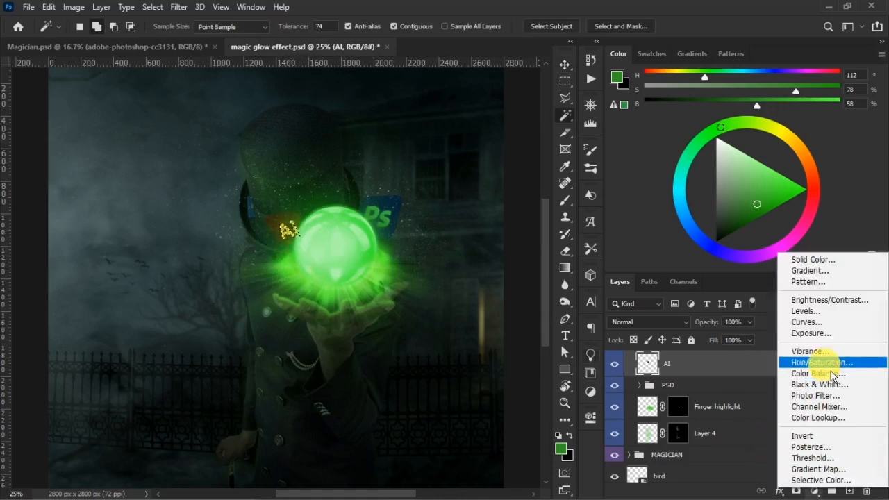
left_click(825, 363)
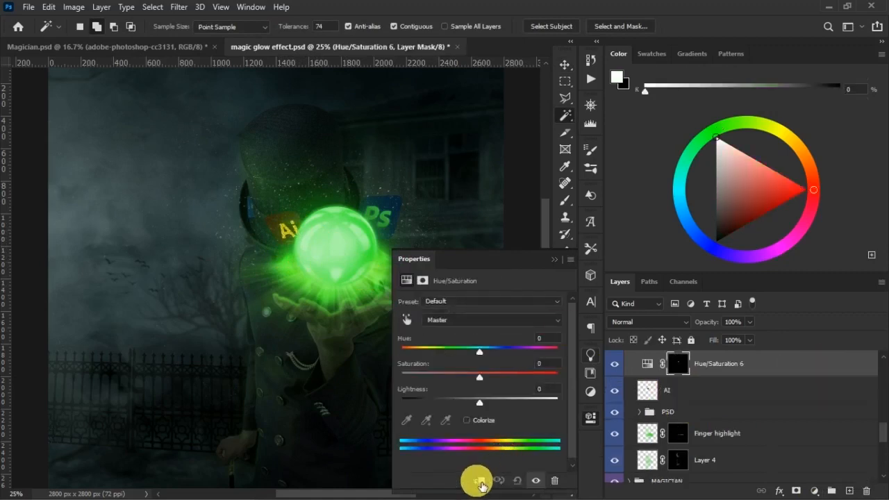
left_click(468, 420)
left_click_drag(440, 378, 541, 381)
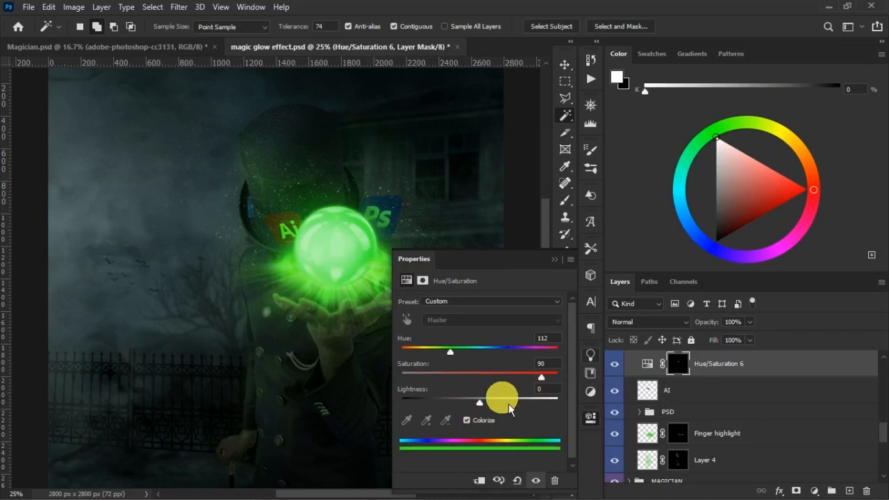
left_click_drag(483, 406, 461, 409)
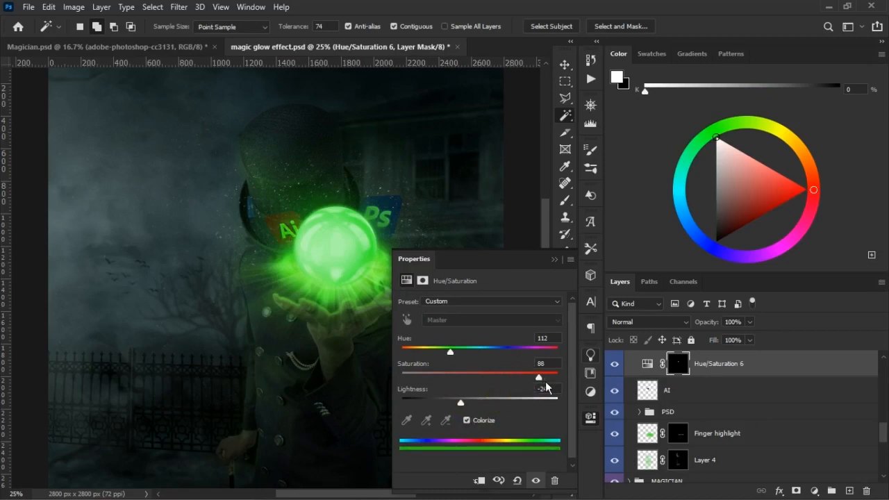
left_click_drag(536, 383, 529, 382)
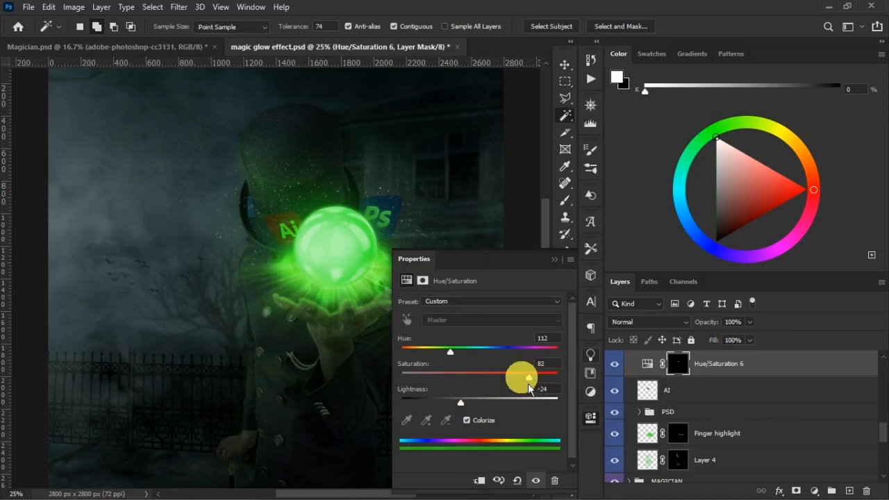
left_click(555, 260)
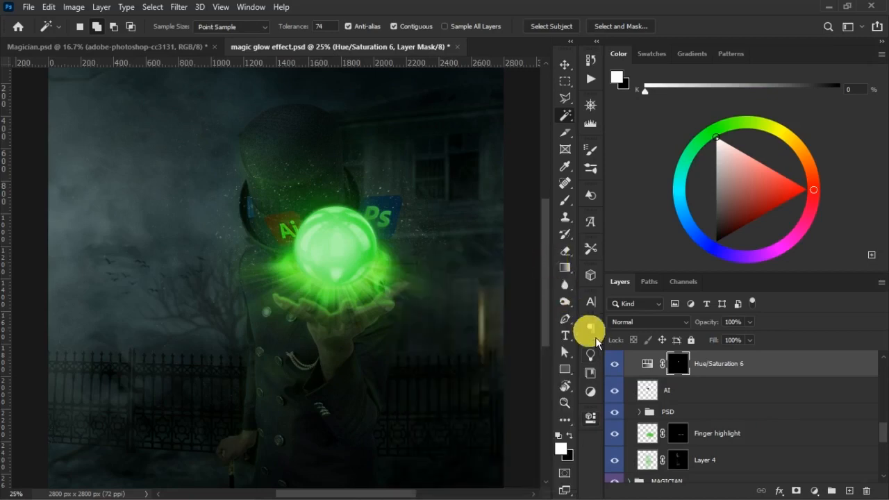
Add a green Outer Glow with 43% opacity, 4% noise and 7 px size to Hue/Saturation 6
double_click(785, 373)
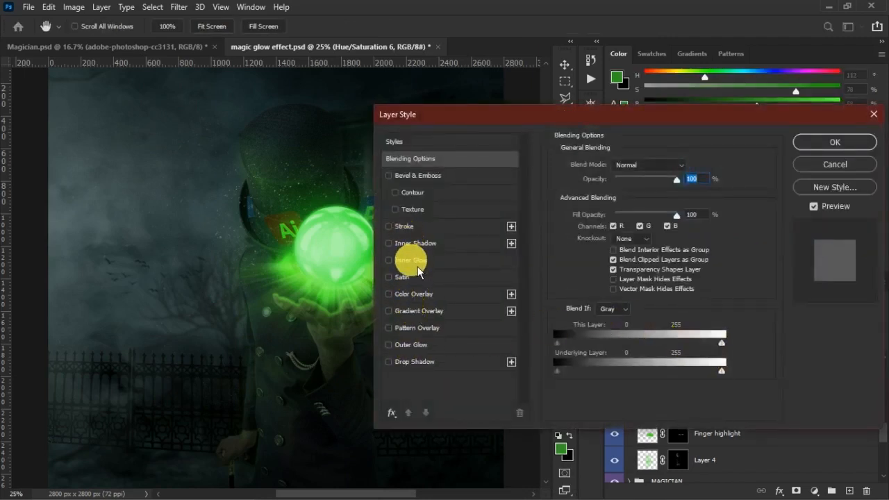
left_click(414, 345)
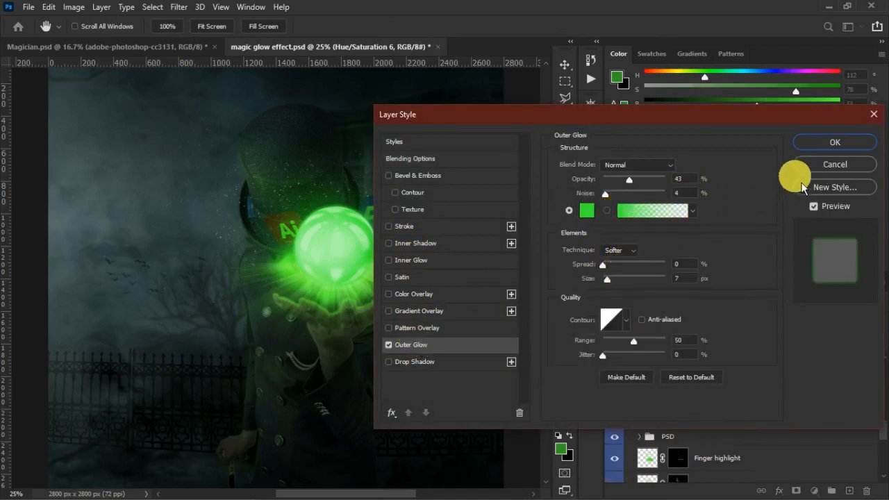
left_click(836, 143)
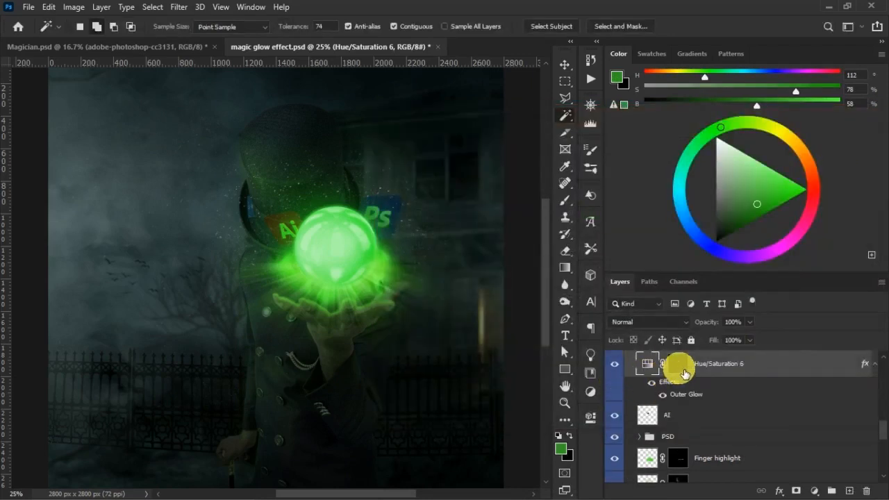
Feather the Hue/Saturation 6 mask by 2.8 px and lower the layer's fill to 86%
left_click(590, 416)
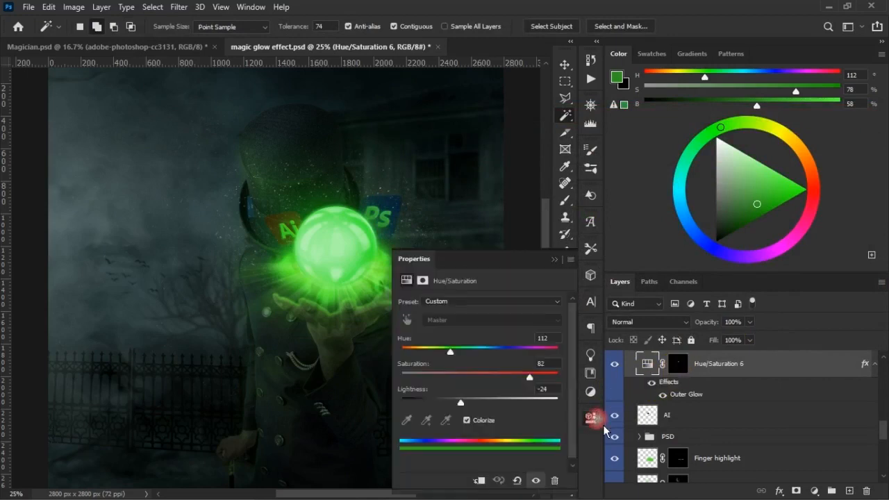
left_click(677, 363)
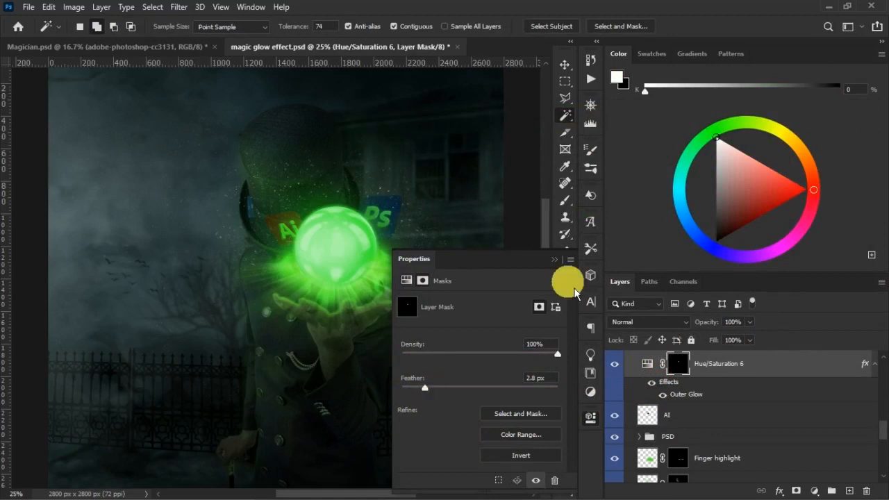
left_click(555, 258)
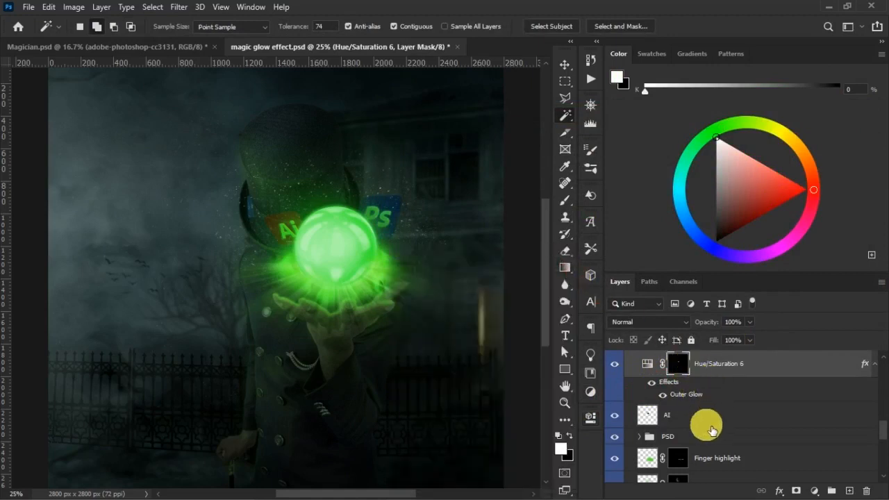
left_click_drag(722, 342, 718, 339)
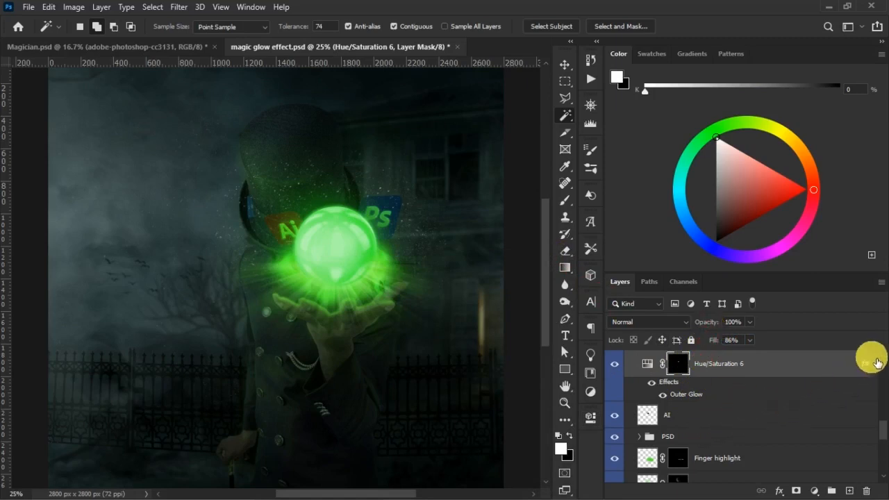
Group Hue/Saturation 6 with the AI logo layer and rename the group AI
scroll(868, 361, "up", 1)
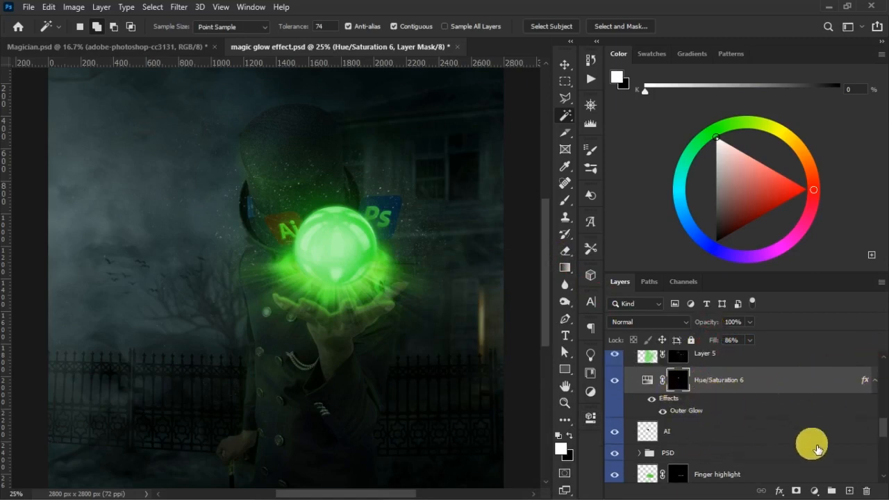
left_click(694, 432, "shift")
key("ctrl+g")
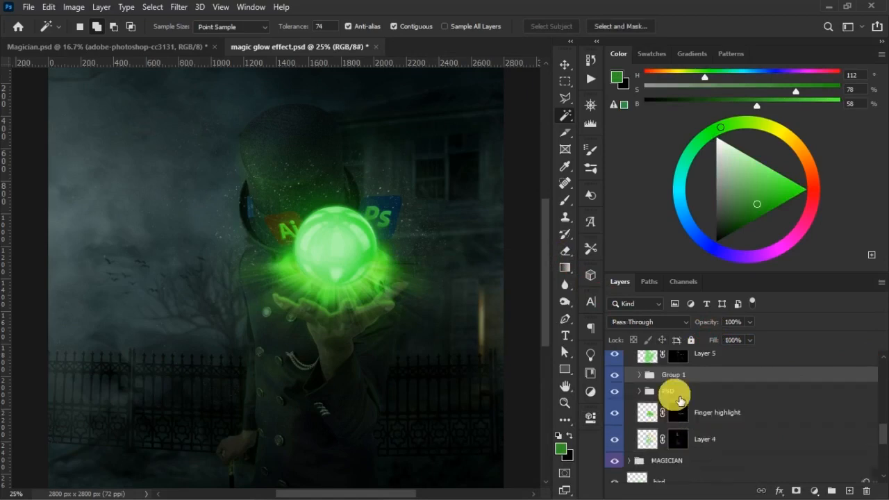
double_click(684, 376)
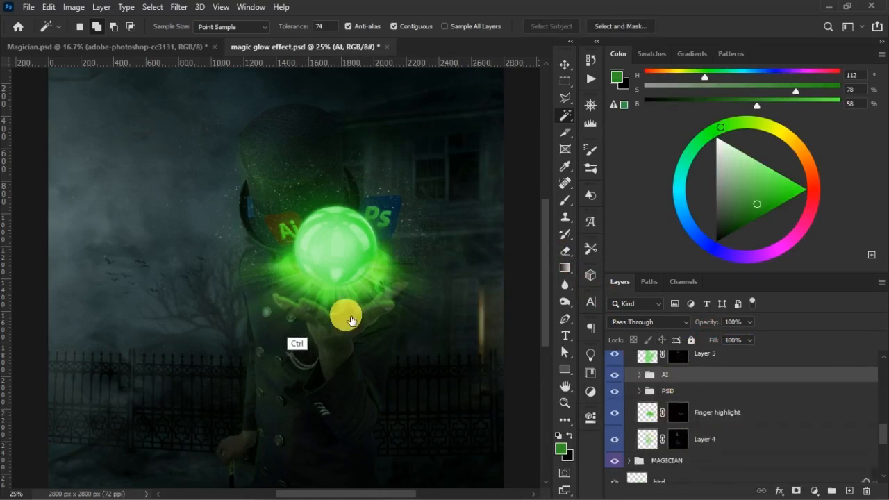
Distort the AI group by slightly shifting its upper right and lower right corners
key("ctrl+t")
right_click(289, 227)
left_click(337, 284)
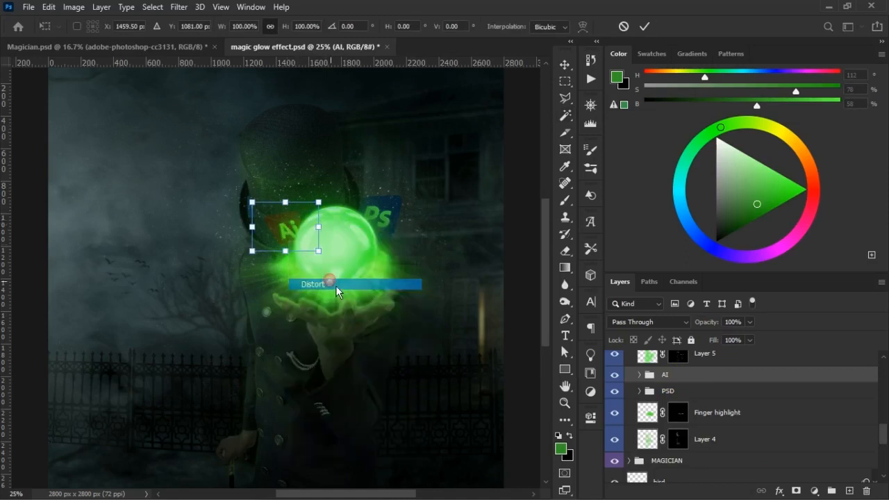
left_click_drag(322, 207, 320, 204)
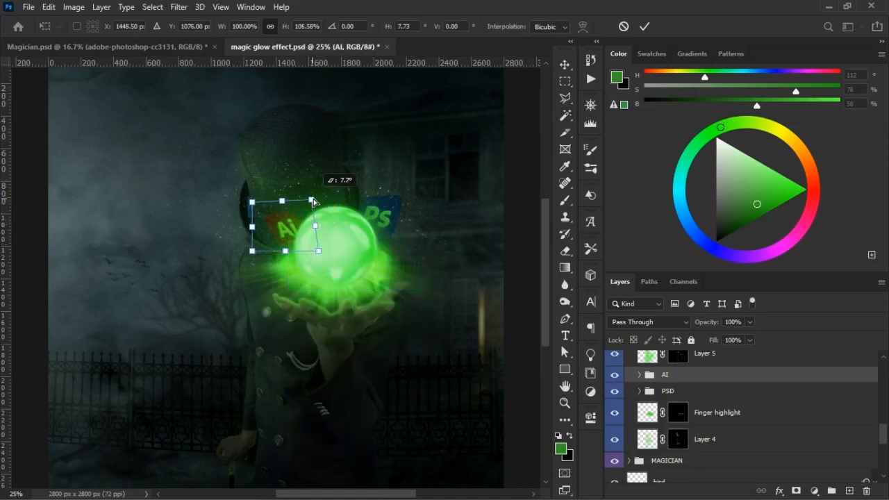
left_click(320, 249)
left_click_drag(320, 248, 322, 248)
key("Return")
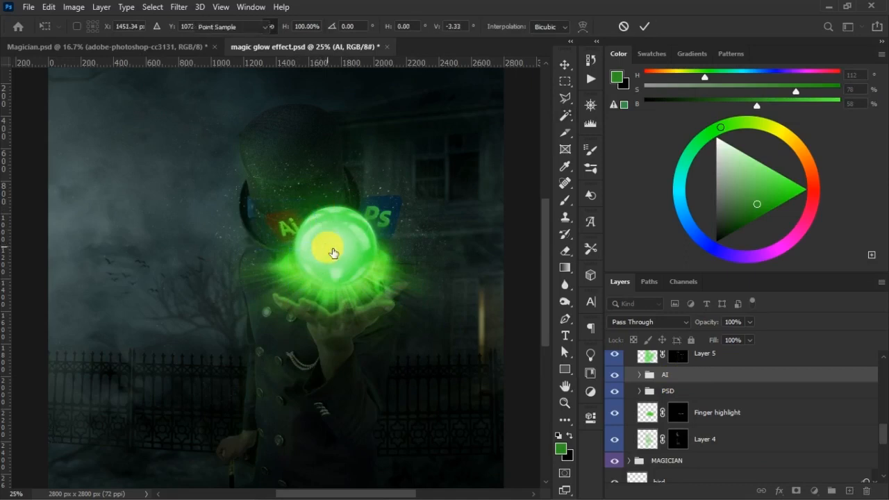
Distort the AI group again by pulling its lower left corner downward
key("ctrl+t")
right_click(293, 235)
left_click(329, 287)
left_click_drag(252, 250, 251, 267)
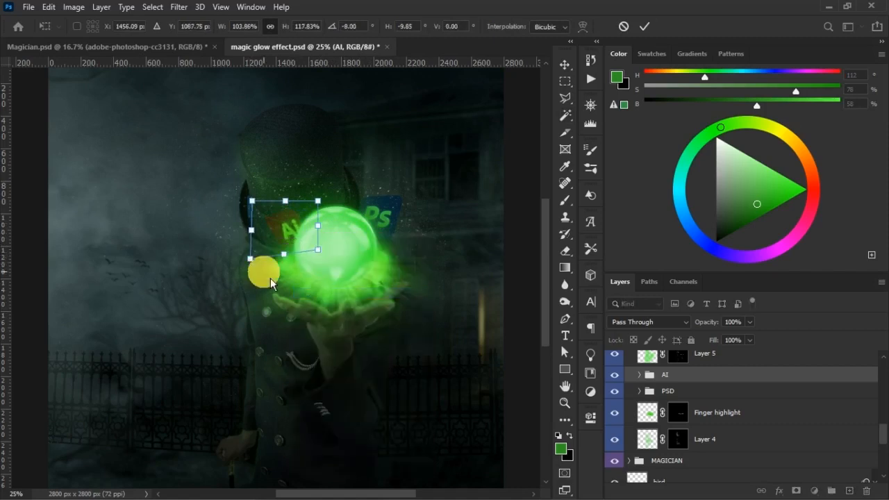
key("Return")
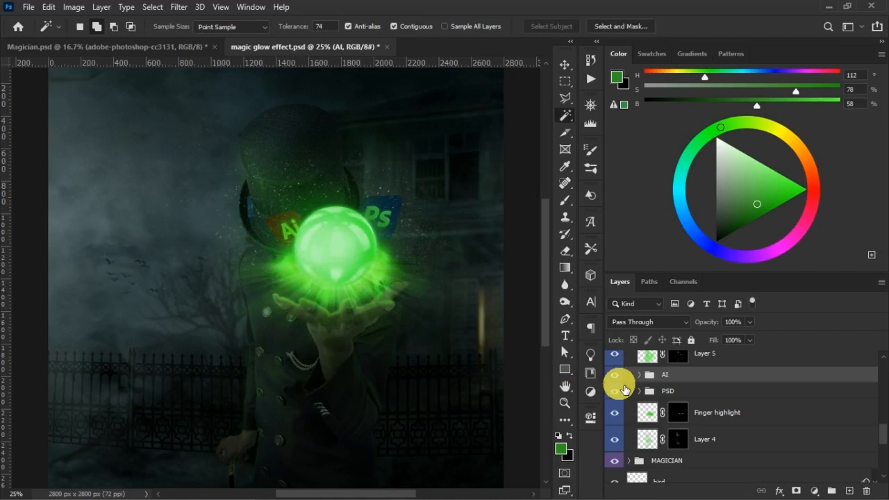
Add a white layer mask to the AI group and get the Brush tool ready for it
left_click(640, 375)
left_click(719, 447)
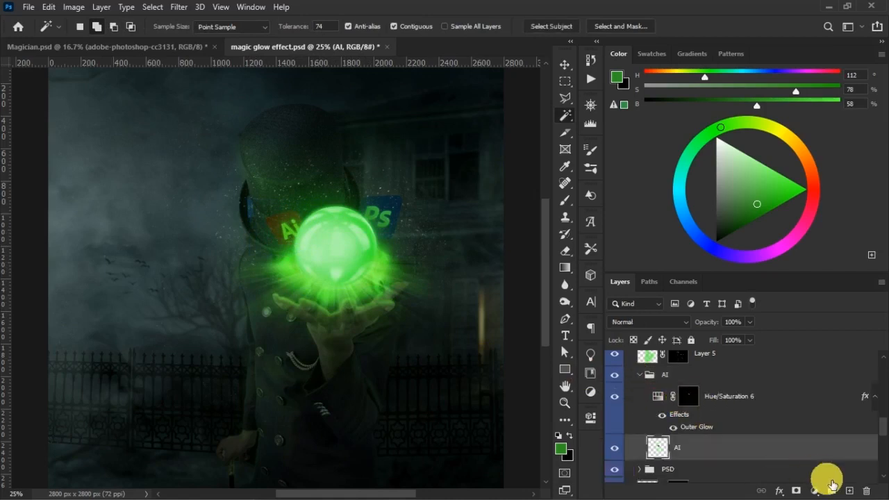
left_click(654, 378)
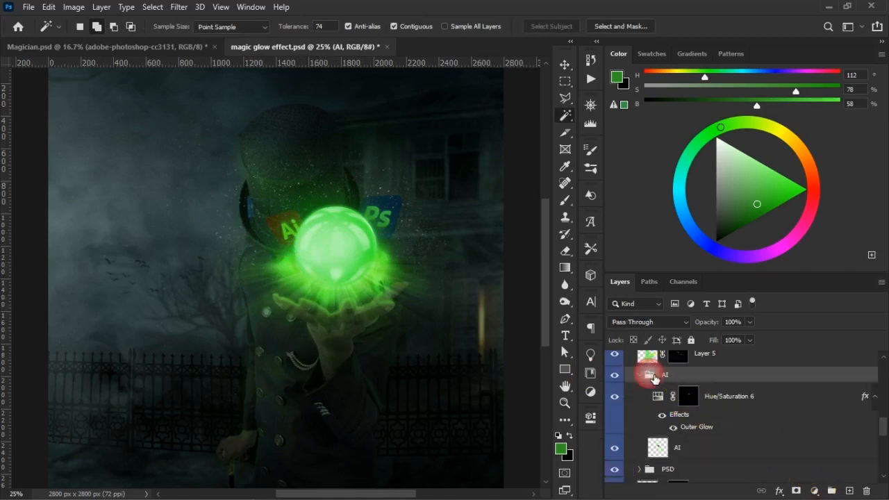
left_click(640, 376)
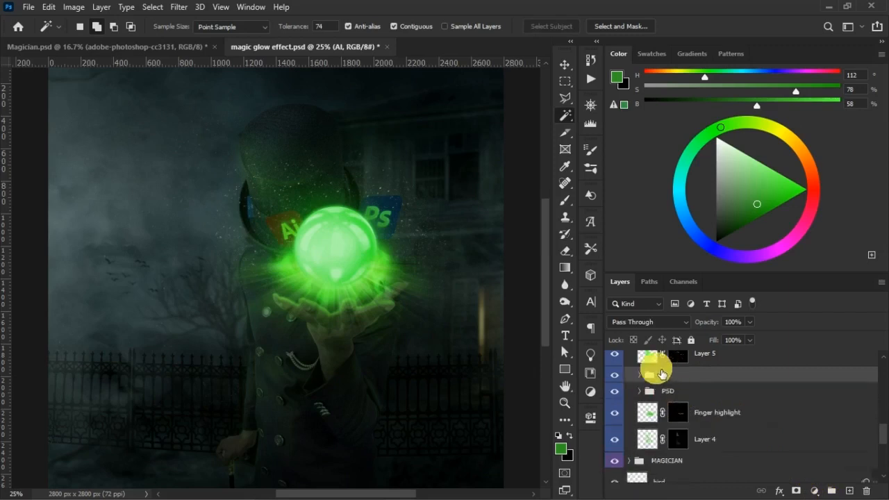
left_click(796, 491)
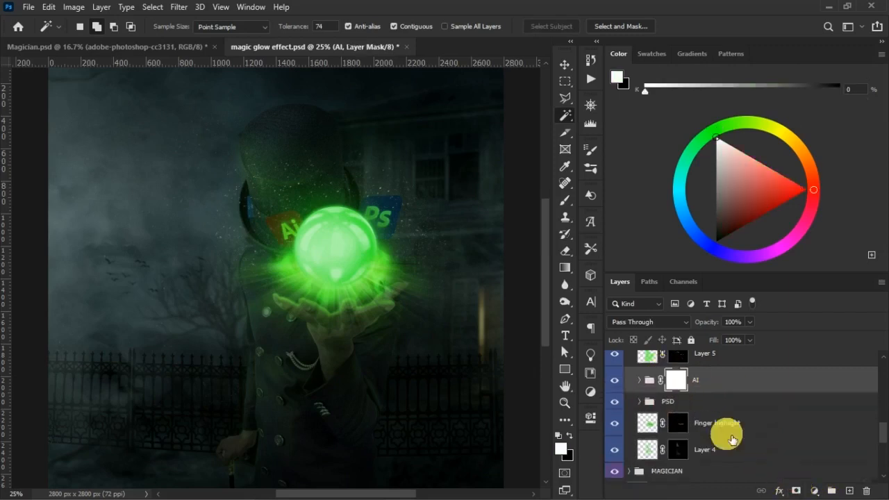
key("b")
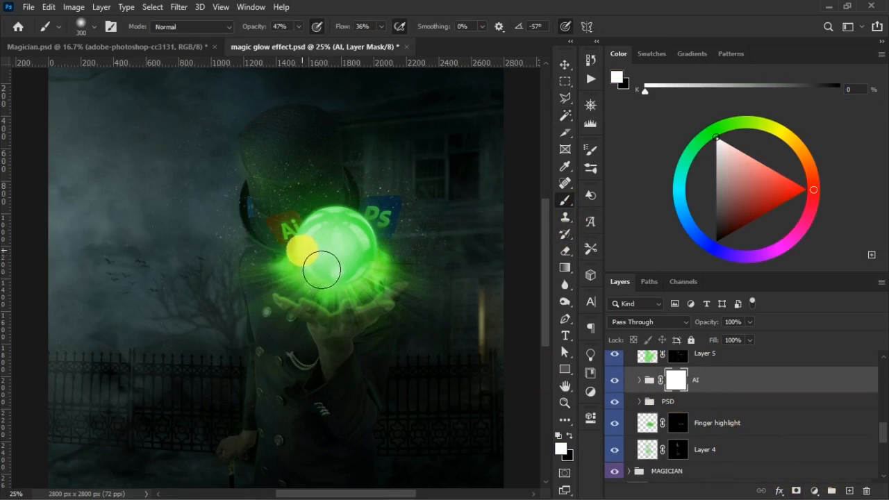
Add an empty layer above Hue/Saturation 6 inside the AI group and save the document
left_click(639, 380)
left_click(728, 412)
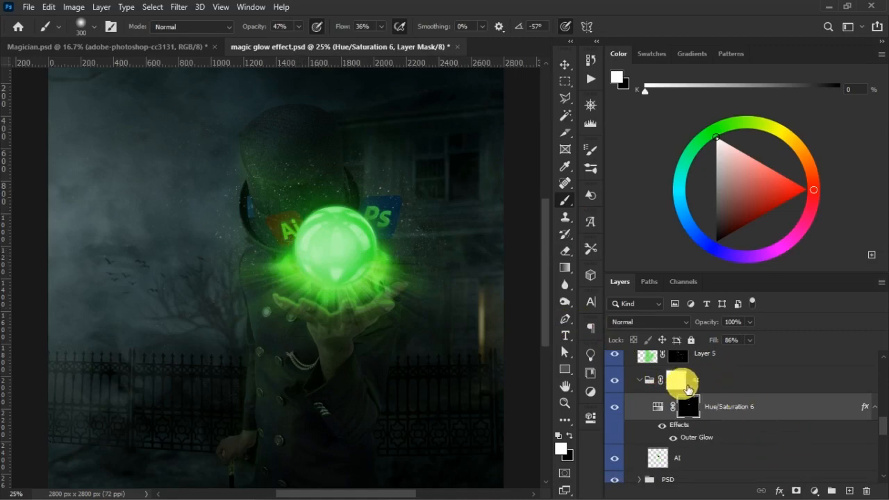
left_click(849, 491)
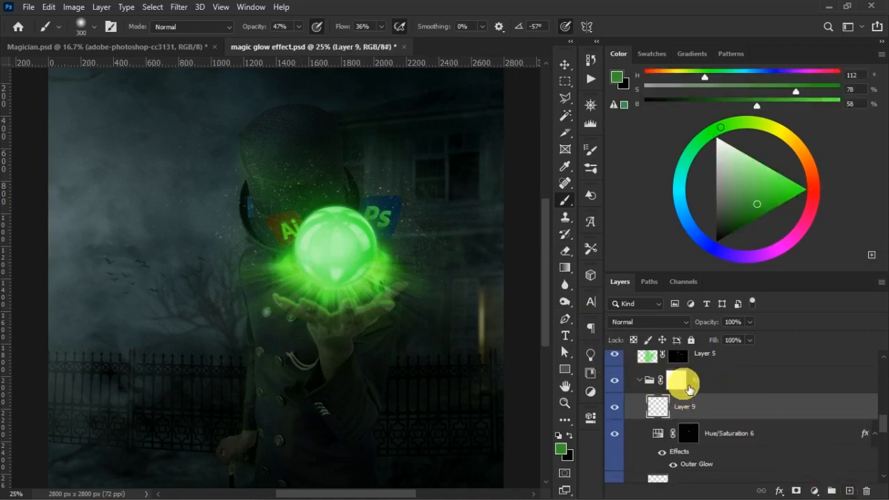
left_click(640, 380)
key("ctrl+s")
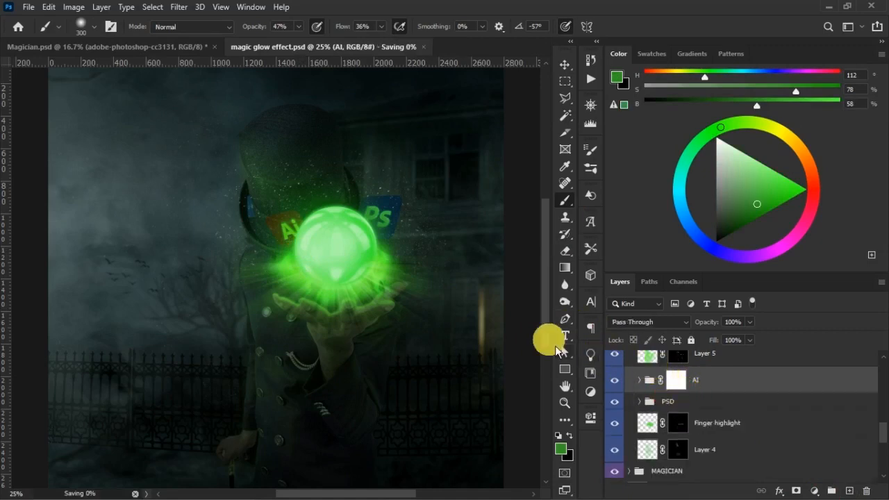
Place the IndESIGN-LOGO image from the Magic design folder as an embedded object above the AI group
key("v")
left_click(29, 7)
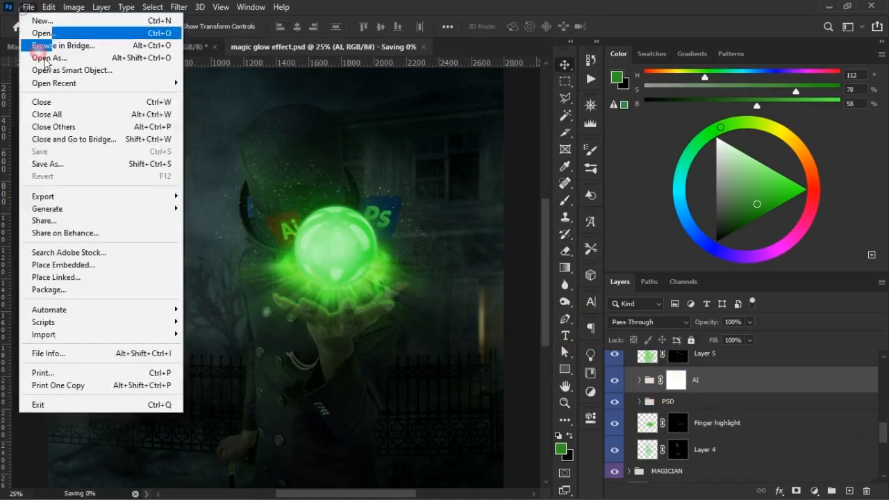
left_click(107, 268)
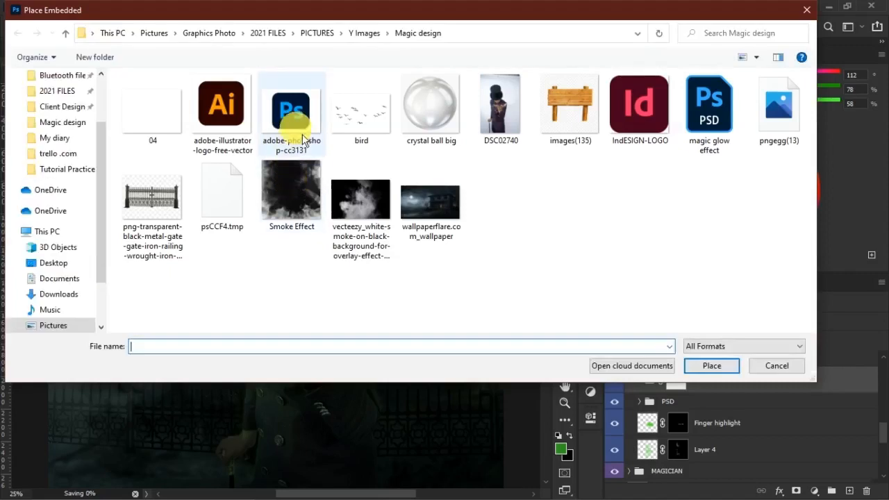
left_click(638, 125)
double_click(637, 125)
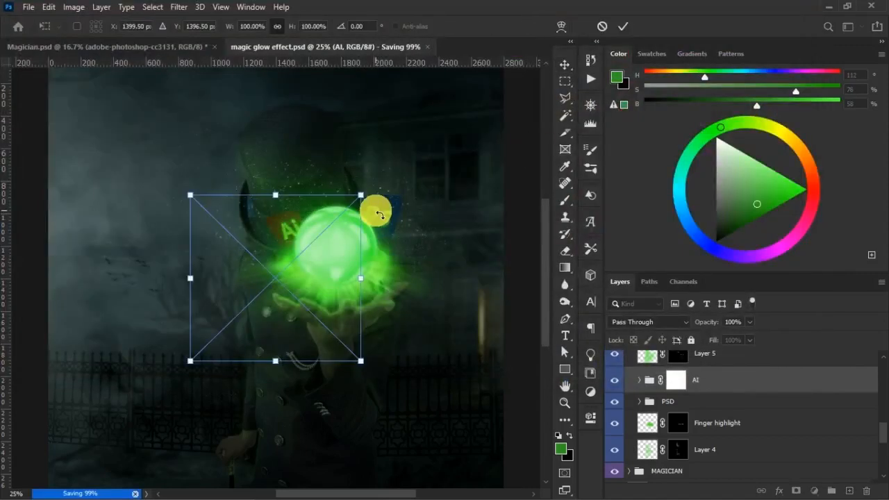
Scale the InDesign logo to about 22%, move it to the crystal ball's upper left edge, and distort it with a tilt of about -10.85°
left_click_drag(325, 266, 231, 222)
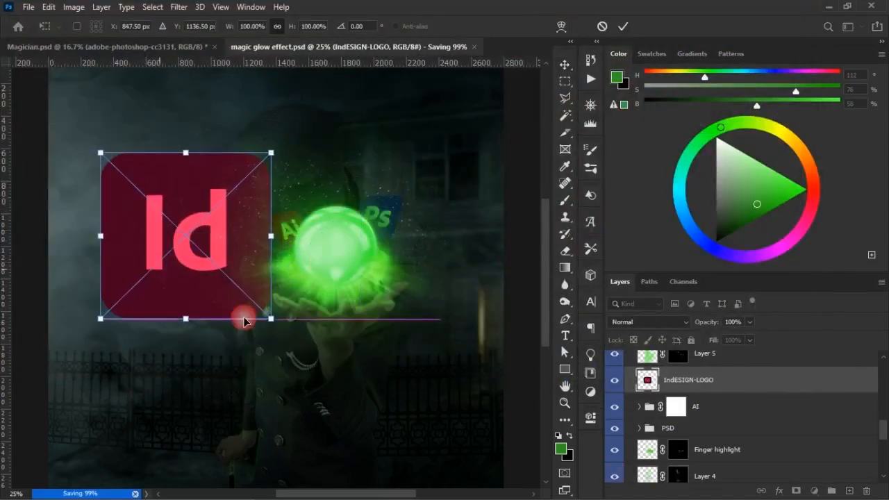
left_click_drag(273, 323, 312, 204)
right_click(312, 205)
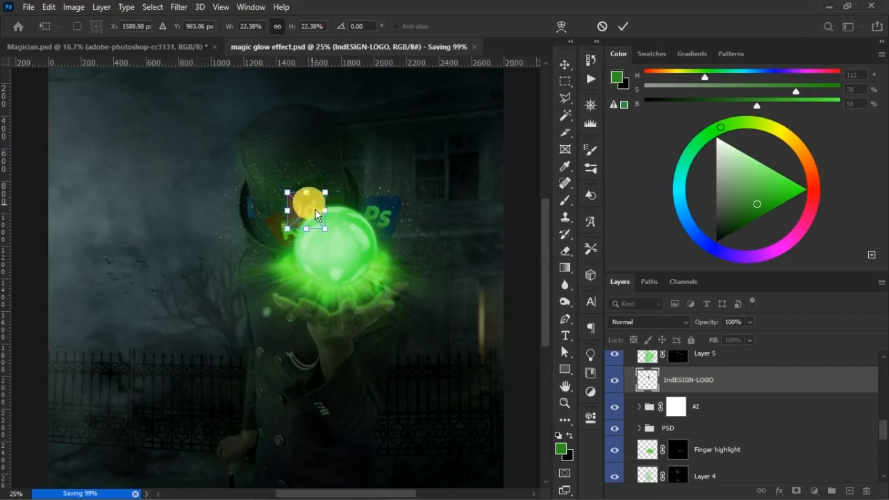
left_click(351, 279)
left_click_drag(326, 230, 297, 235)
left_click_drag(336, 190, 289, 207)
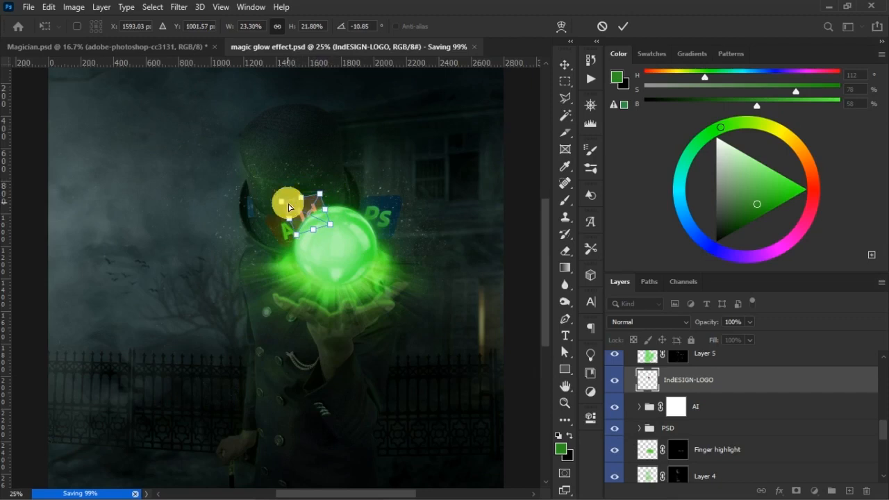
key("Return")
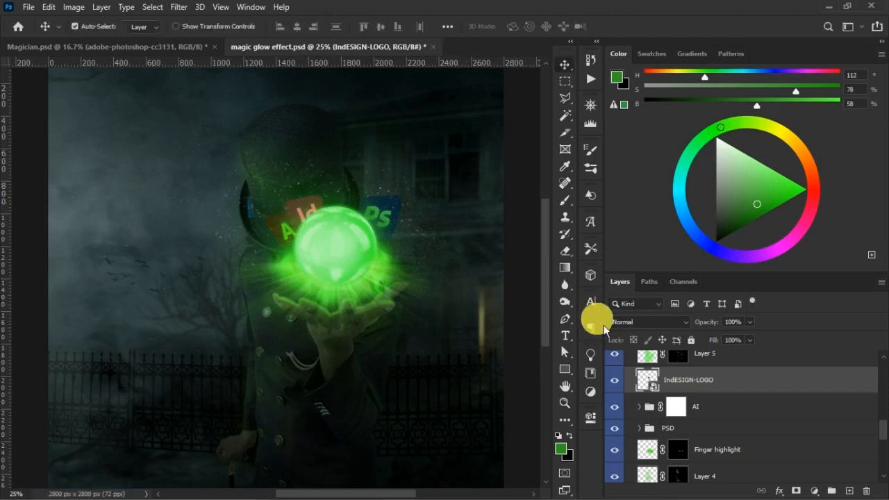
Reorder the IndESIGN-LOGO layer below the AI group and shift the logo slightly up and right behind the Ai logo
left_click(677, 407)
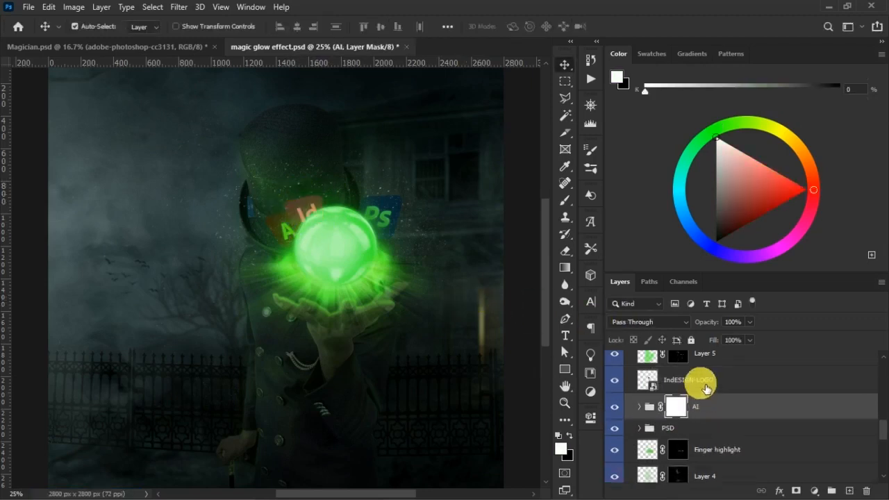
left_click_drag(706, 389, 716, 426)
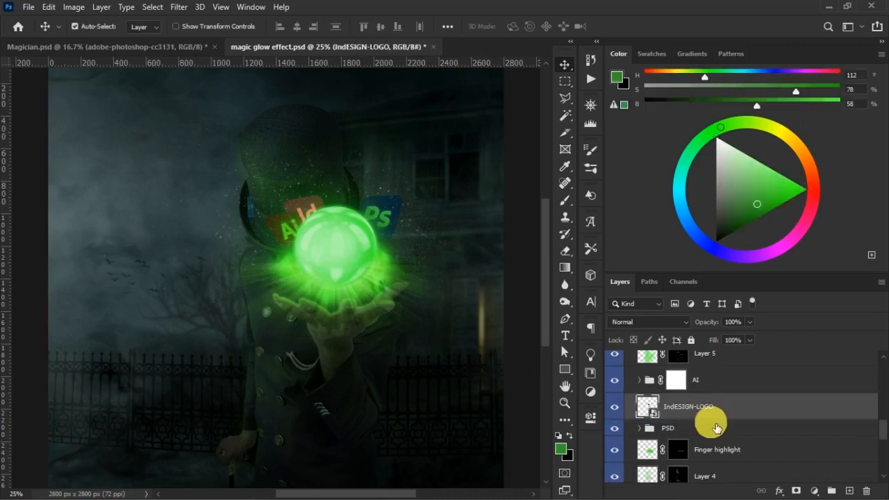
left_click(701, 378)
left_click(717, 416)
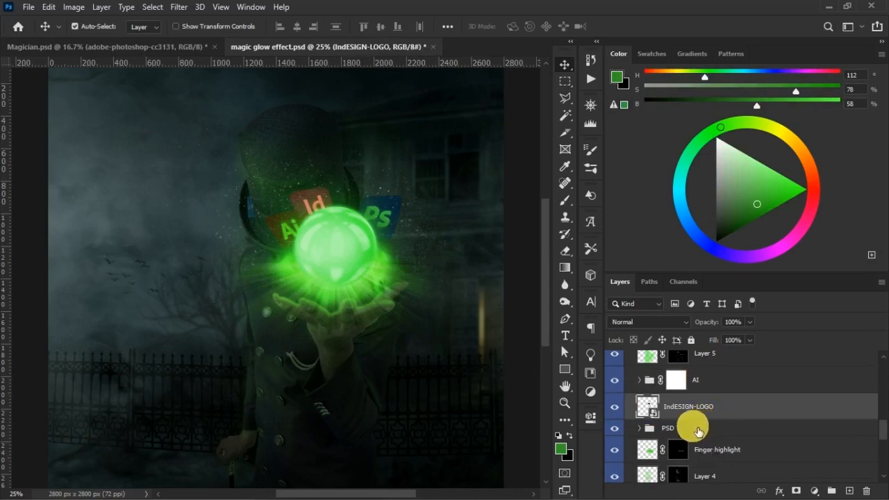
Make a slight further Free Transform adjustment to the InDesign logo above the crystal ball
key("ctrl+t")
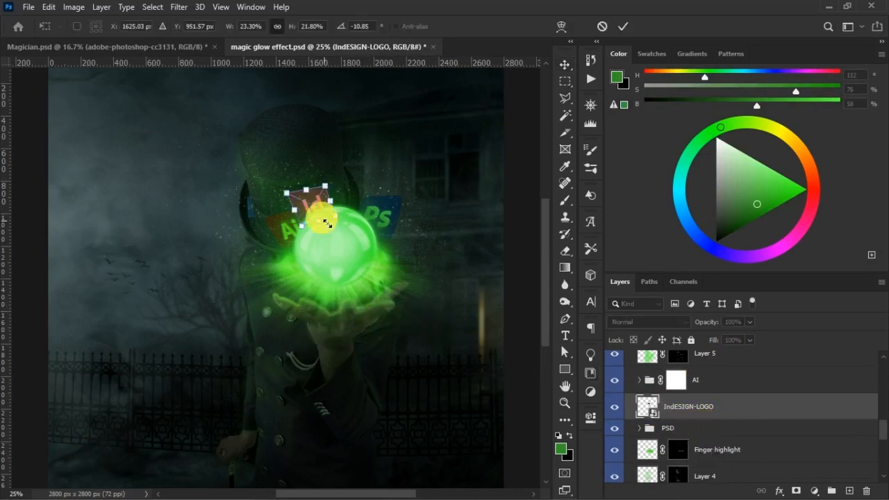
left_click_drag(300, 197, 297, 200)
key("Return")
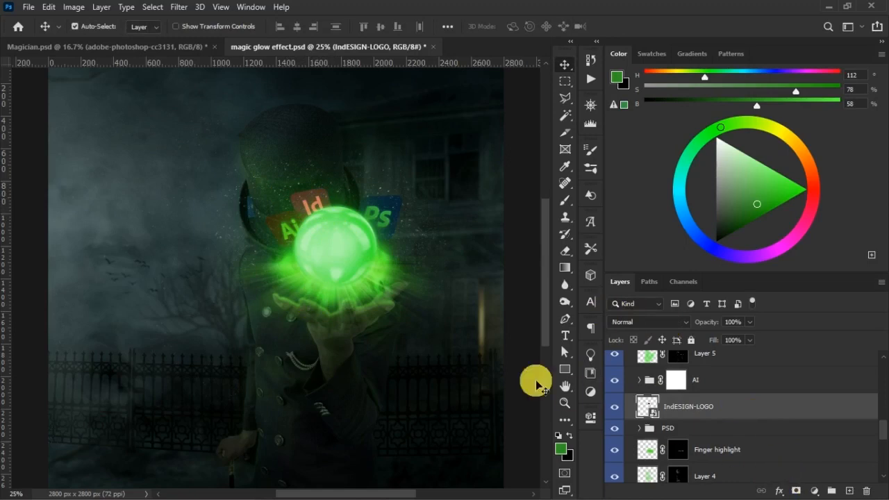
Select the Id letters and colorize them with a Hue/Saturation adjustment layer at hue 112 and saturation 77
key("w")
left_click(309, 223)
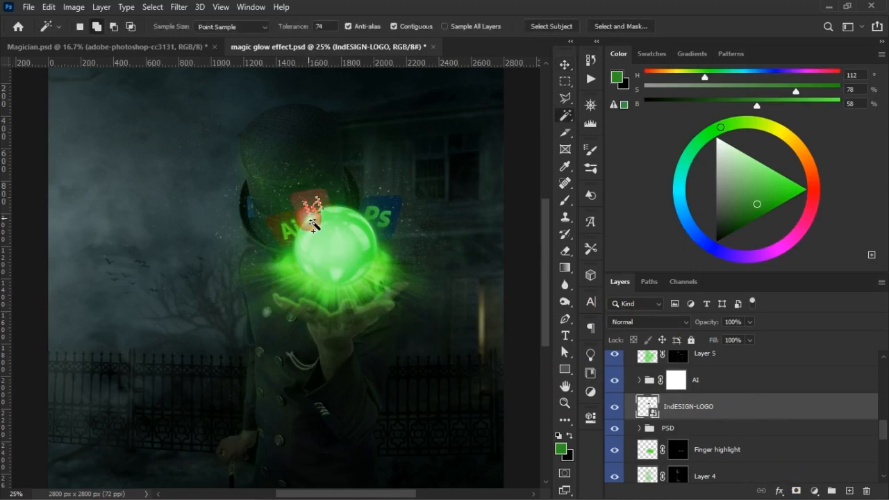
left_click(814, 491)
left_click(832, 368)
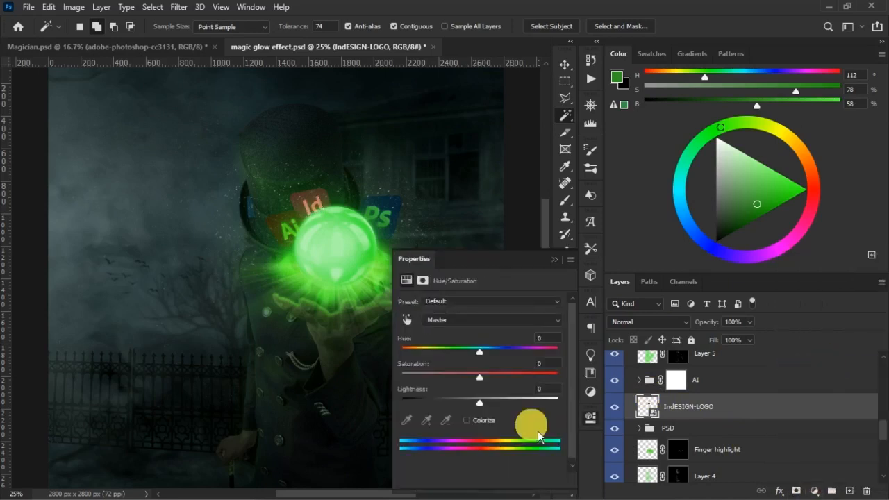
left_click(467, 420)
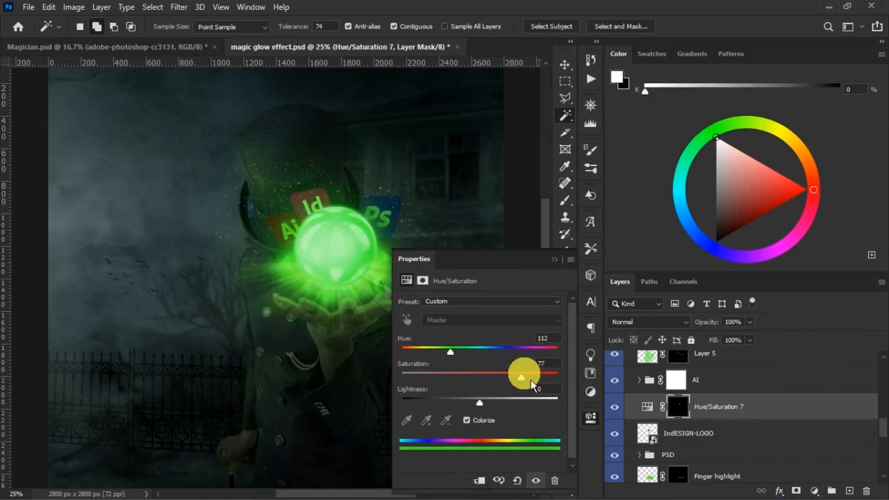
left_click(554, 259)
left_click(774, 405)
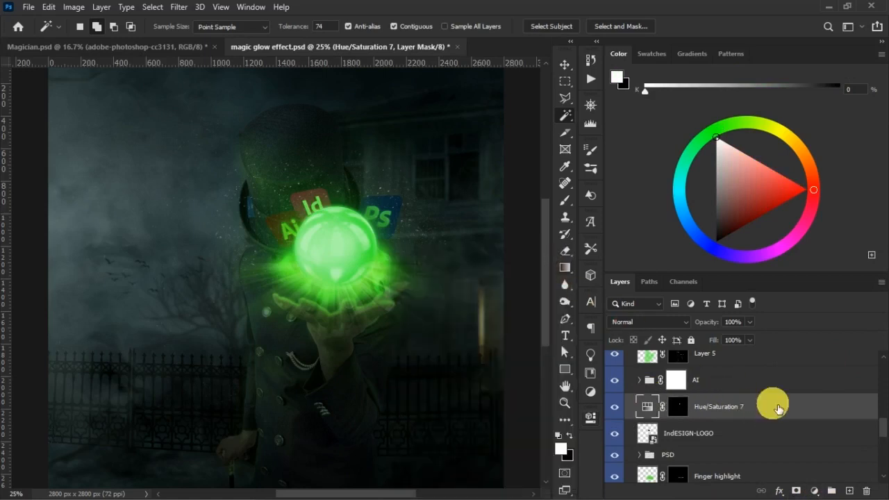
Add an Outer Glow to the Hue/Saturation 7 layer and slightly feather its mask
double_click(779, 409)
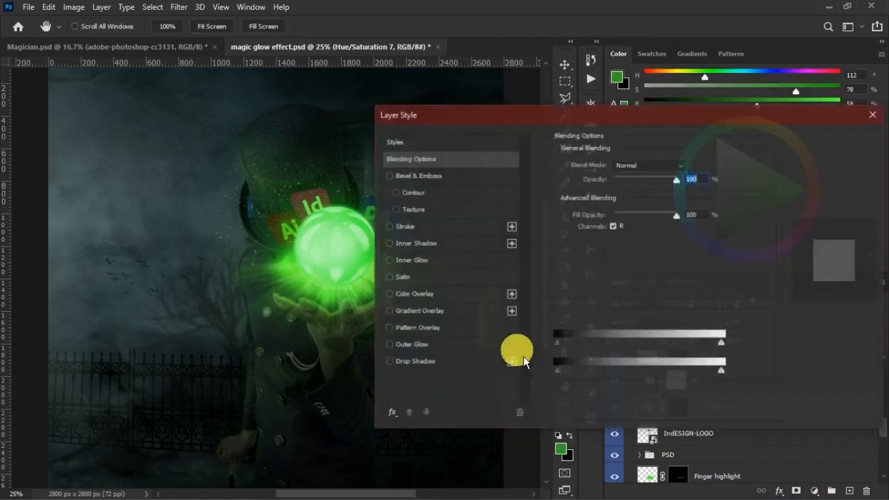
left_click(417, 345)
left_click(830, 146)
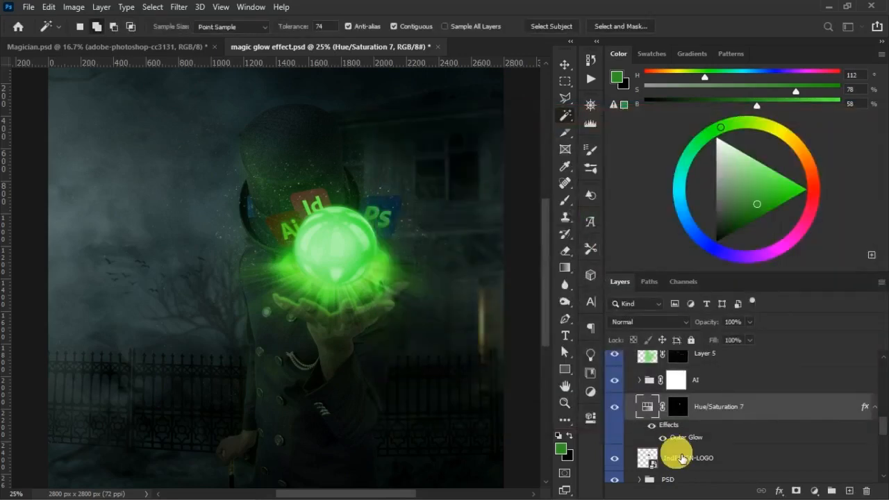
left_click(595, 424)
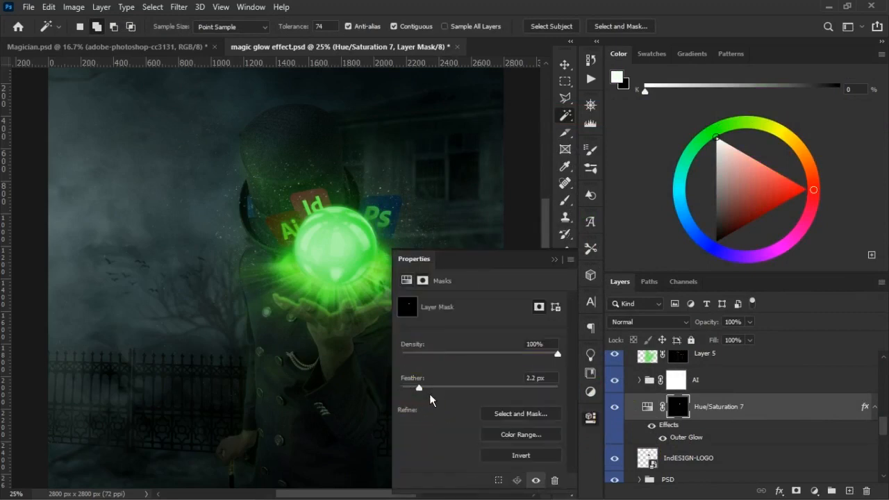
left_click(430, 389)
left_click(567, 262)
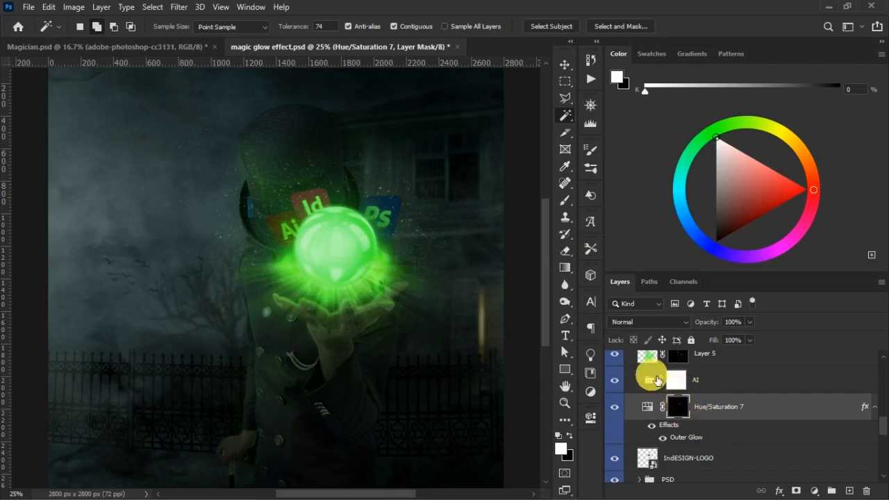
Group Hue/Saturation 7 with the IndESIGN-LOGO layer and save the document
left_click(709, 459, "shift")
key("ctrl+g")
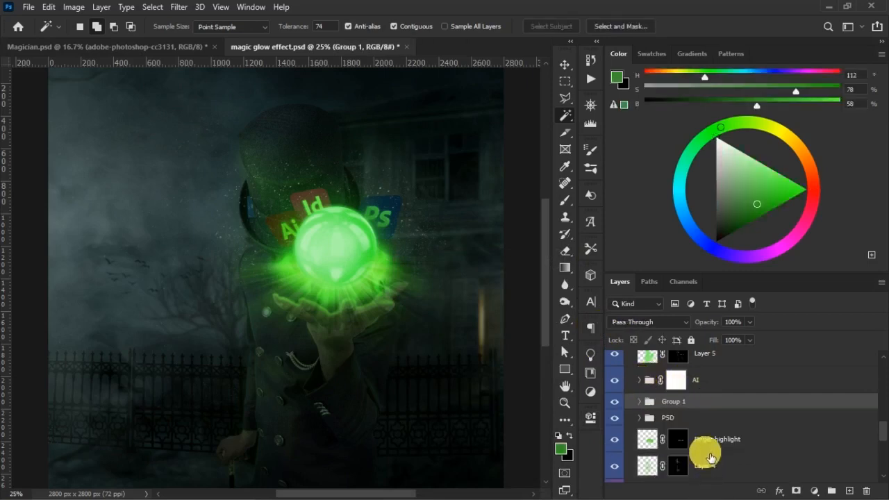
key("ctrl+s")
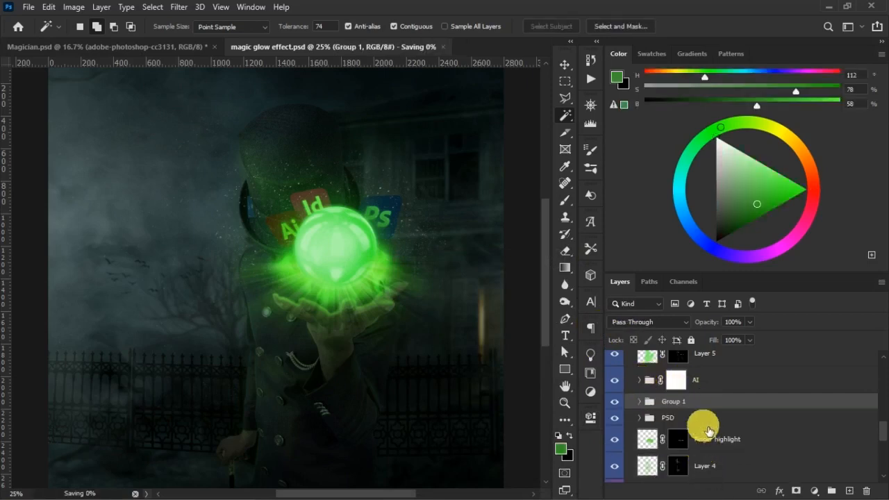
Mask the InDesign logo's group and paint black with a 250 px soft brush to fade the logo where it meets the crystal ball
left_click(797, 491)
key("b")
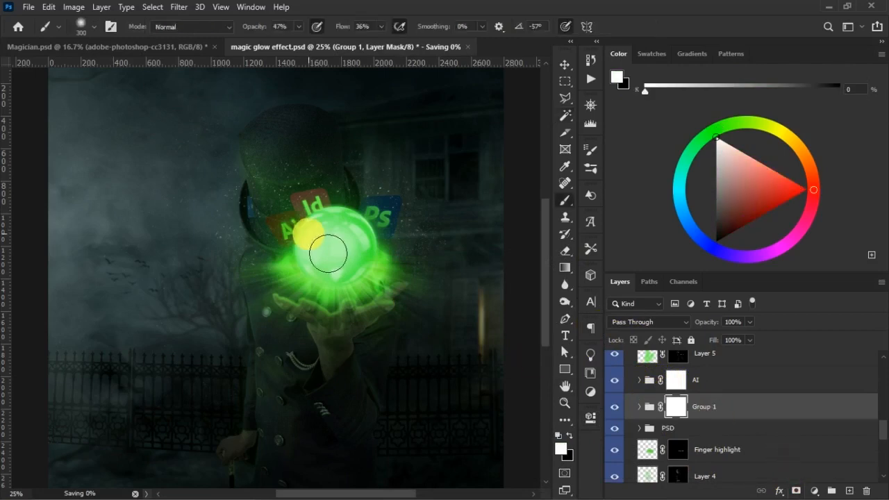
key("x")
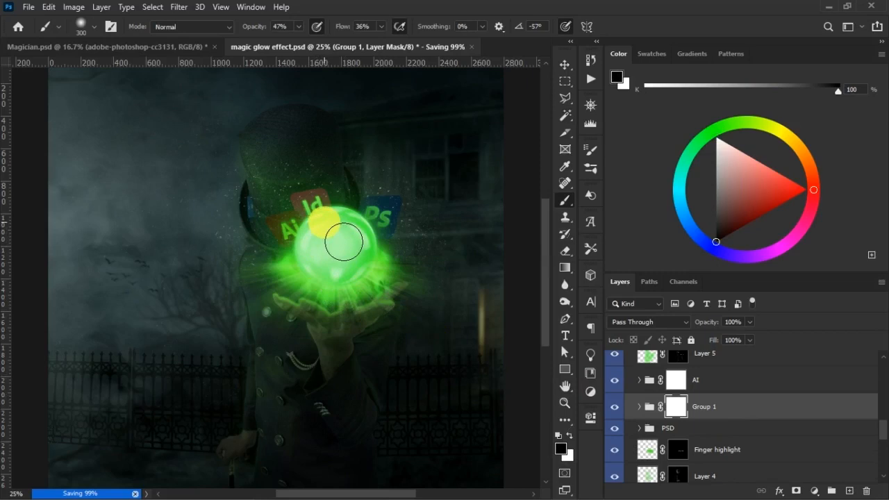
key("bracketleft")
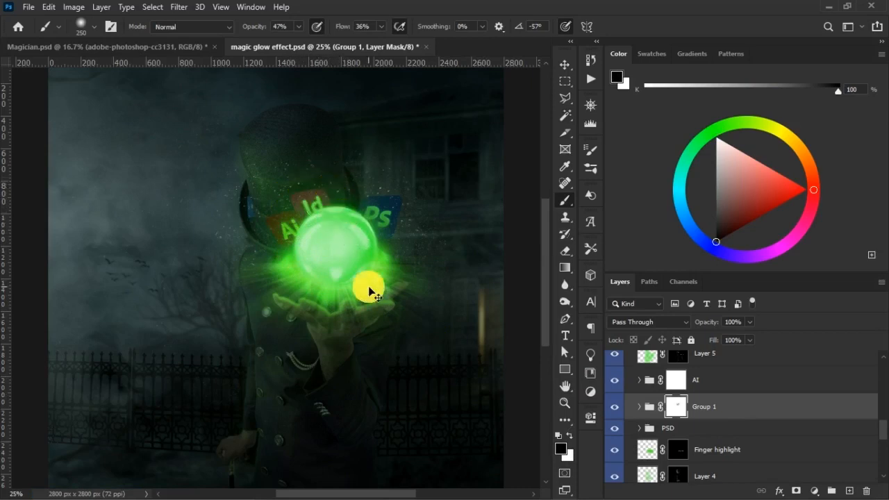
Review the whole composition with the three logos around the crystal ball and save the document
key("ctrl+minus")
key("ctrl+minus")
key("ctrl+plus")
key("ctrl+plus")
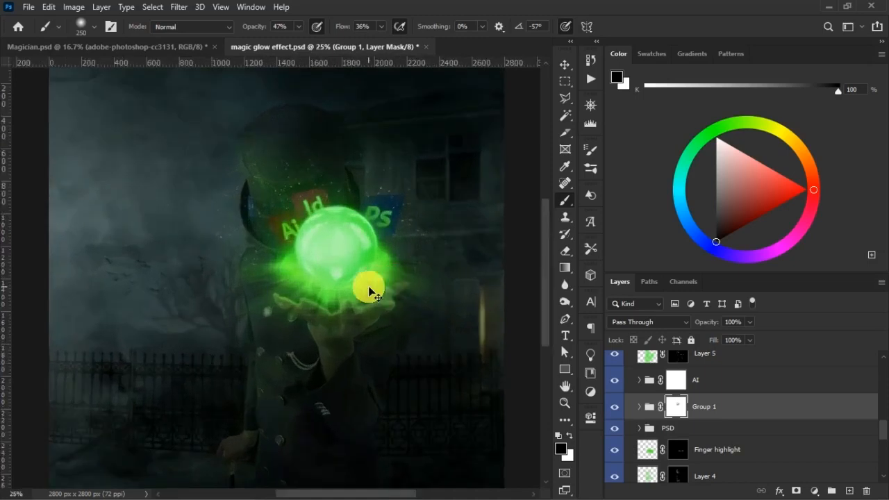
key("ctrl+plus")
key("ctrl+minus")
key("ctrl+minus")
key("ctrl+plus")
key("ctrl+s")
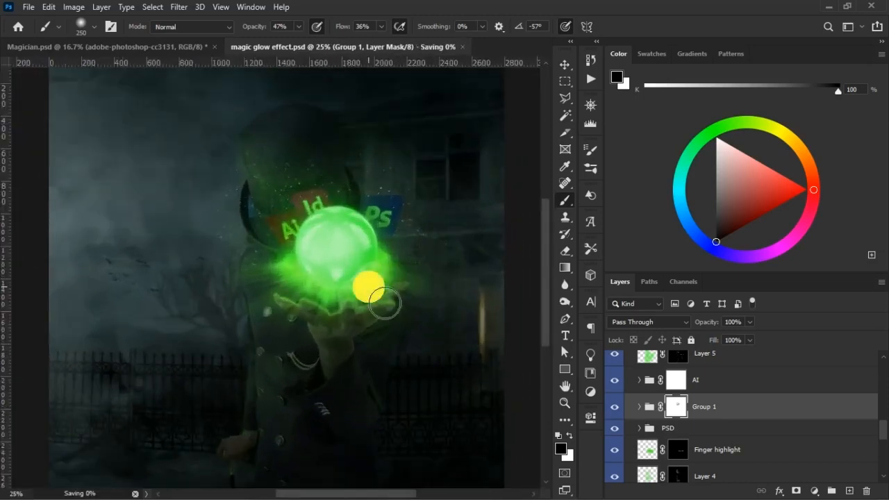
Compare the magic glow composition with the finished design in Magician.psd by switching between the two documents
key("v")
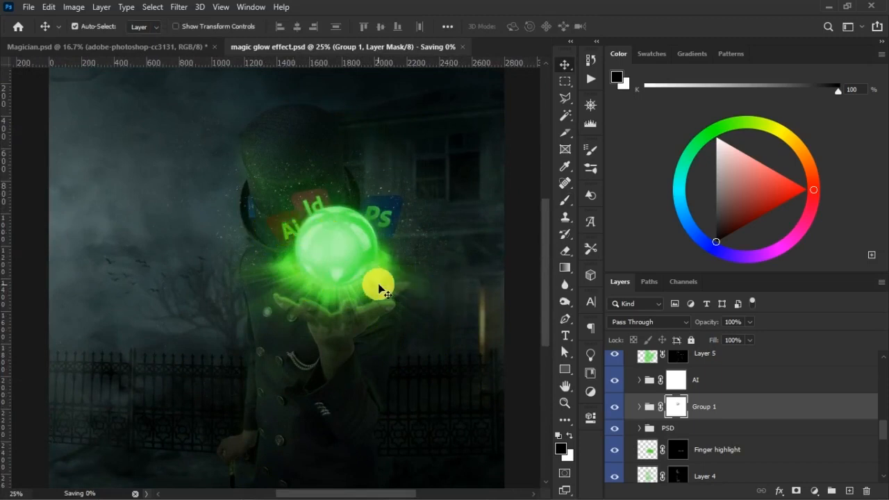
key("ctrl+minus")
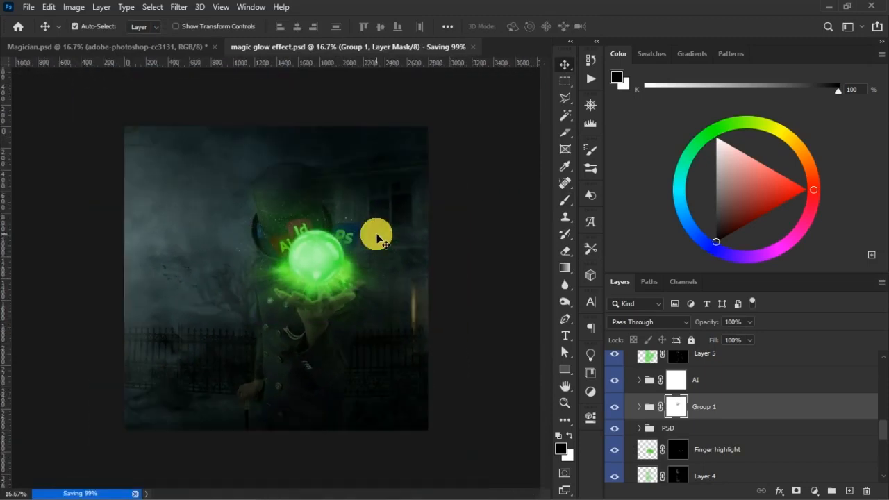
left_click(168, 50)
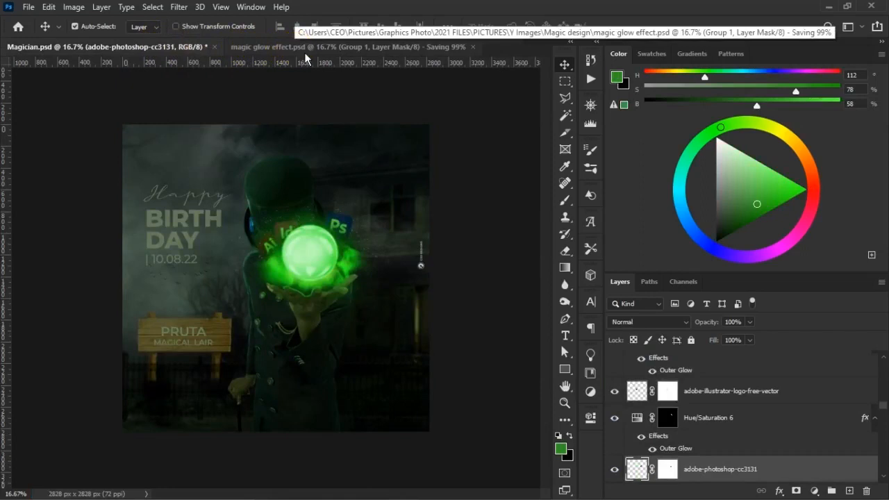
left_click(301, 50)
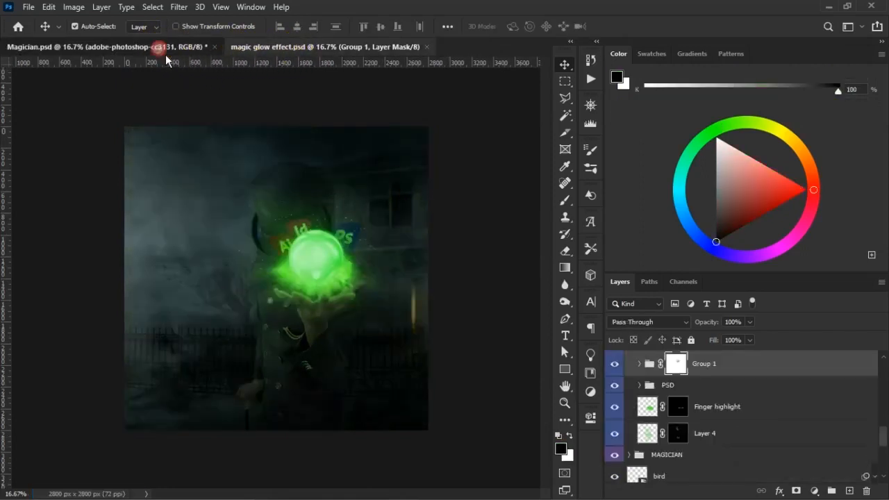
left_click(166, 52)
left_click(294, 50)
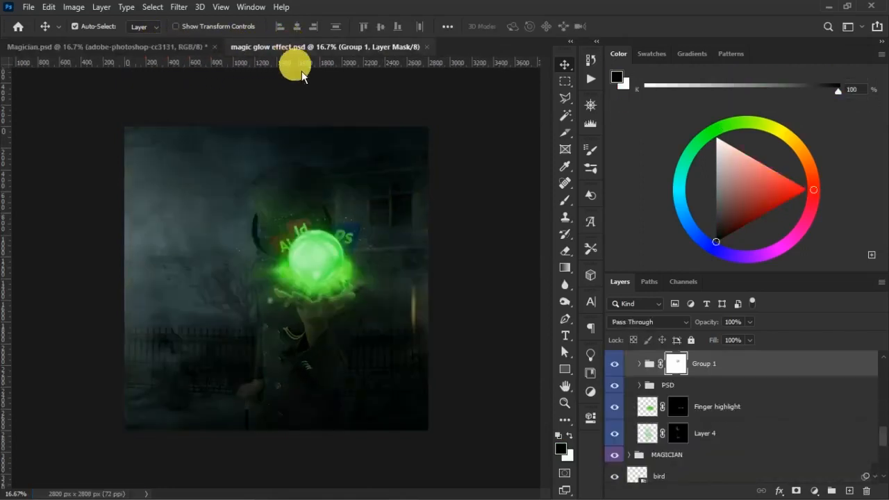
key("ctrl+minus")
key("ctrl+plus")
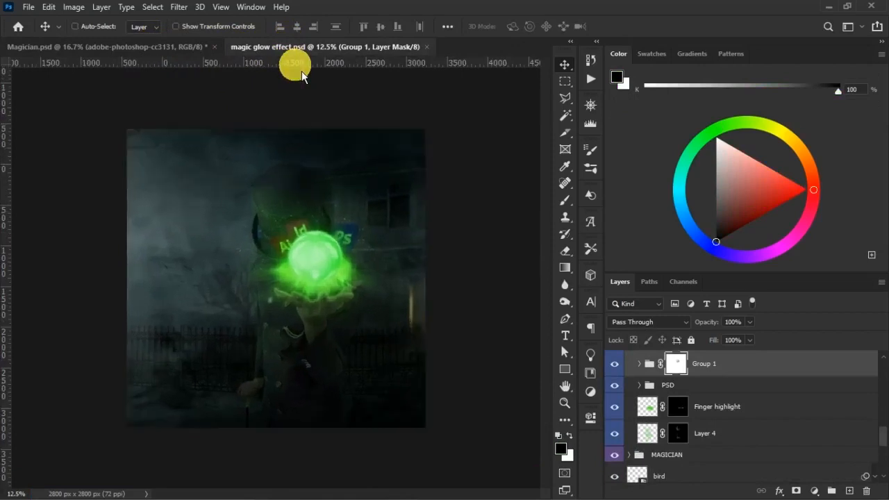
Check the smoke l-r copy layer's effect by toggling its visibility, and reposition the smoke with Free Transform
left_click(425, 221)
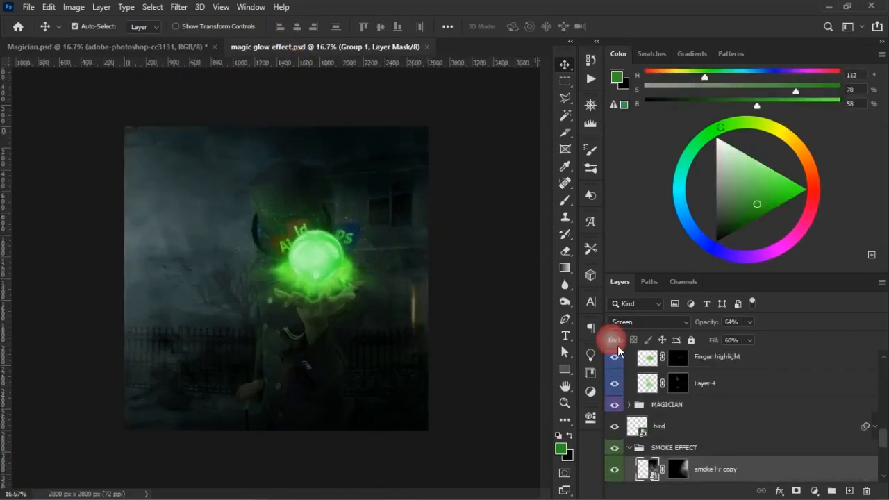
left_click(622, 472)
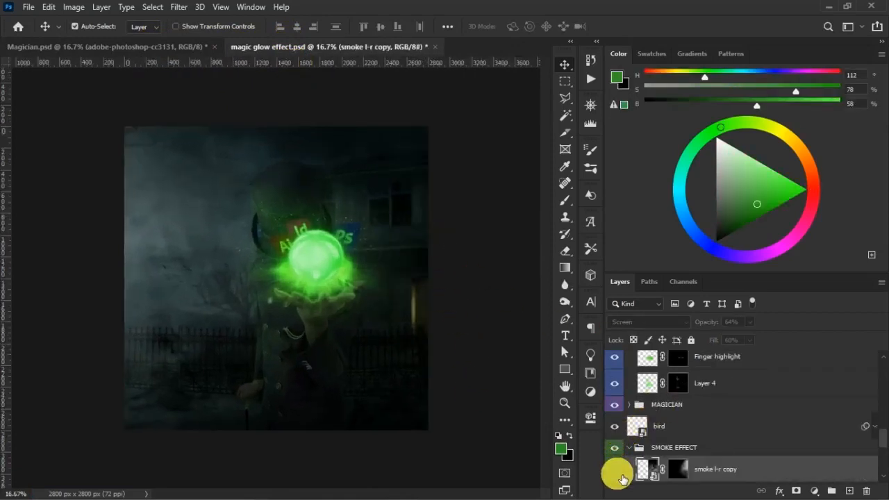
left_click(619, 474)
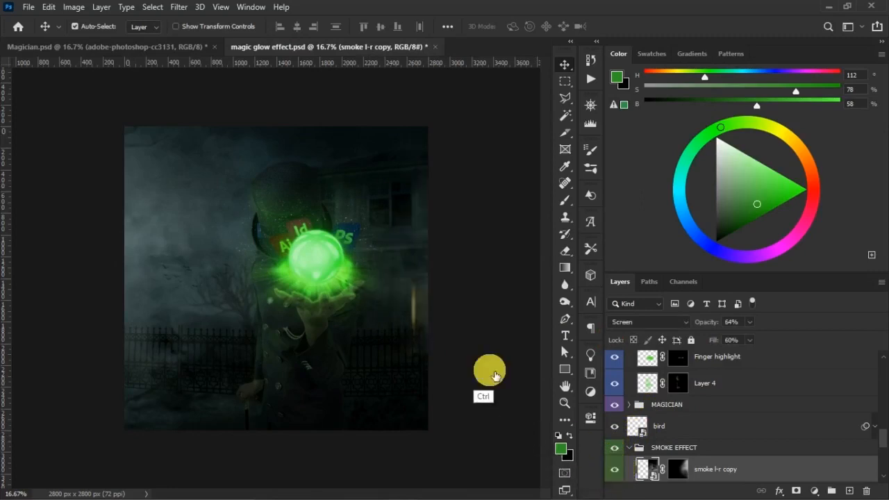
key("ctrl+t")
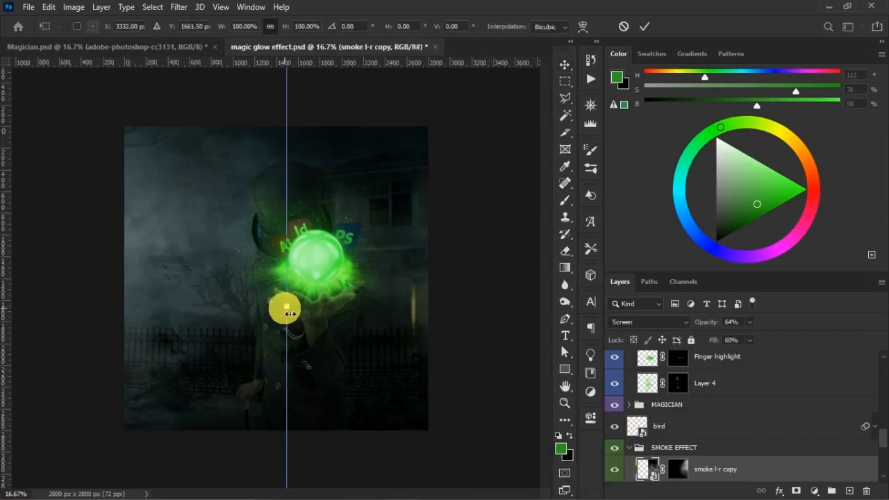
left_click_drag(291, 314, 377, 266)
left_click(565, 370)
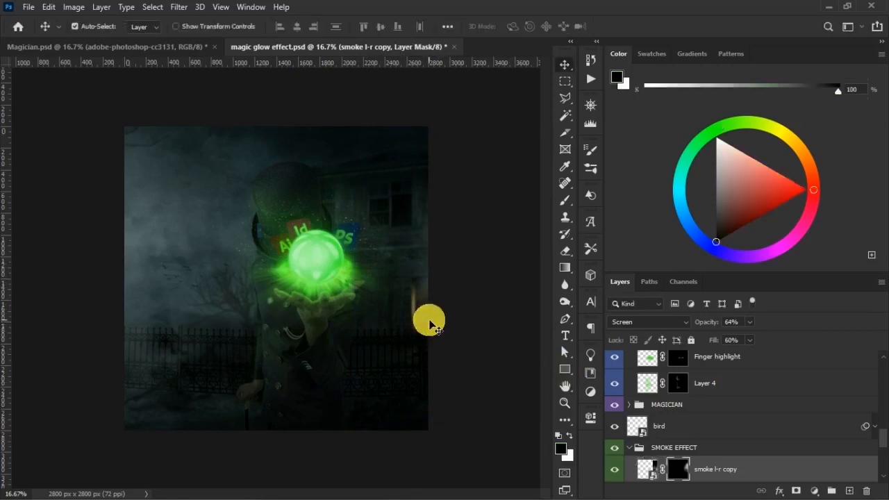
Ready an 800 px black brush for painting on the smoke l-r copy layer's mask
key("b")
key("bracketright")
key("bracketright")
key("bracketright")
key("bracketright")
key("bracketright")
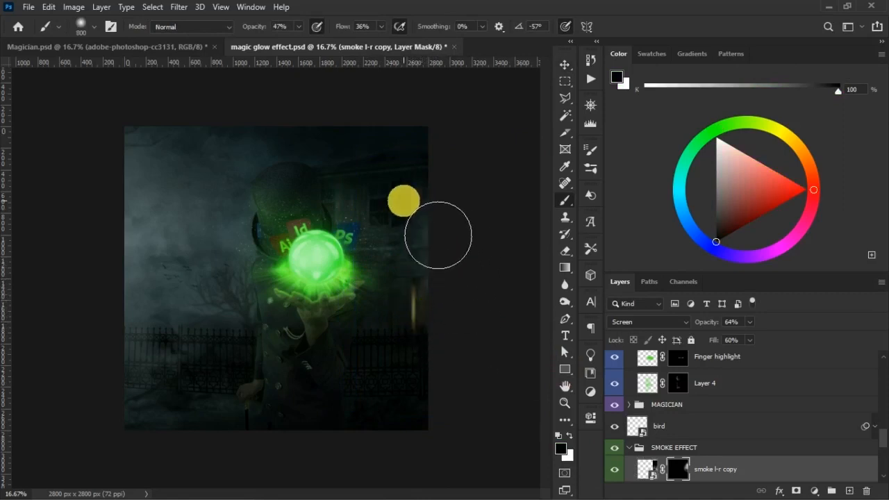
Check the smoke l-r layer by toggling its visibility and paint black on its mask with a 1000 px brush around the magician's lower coat
scroll(884, 448, "down", 3)
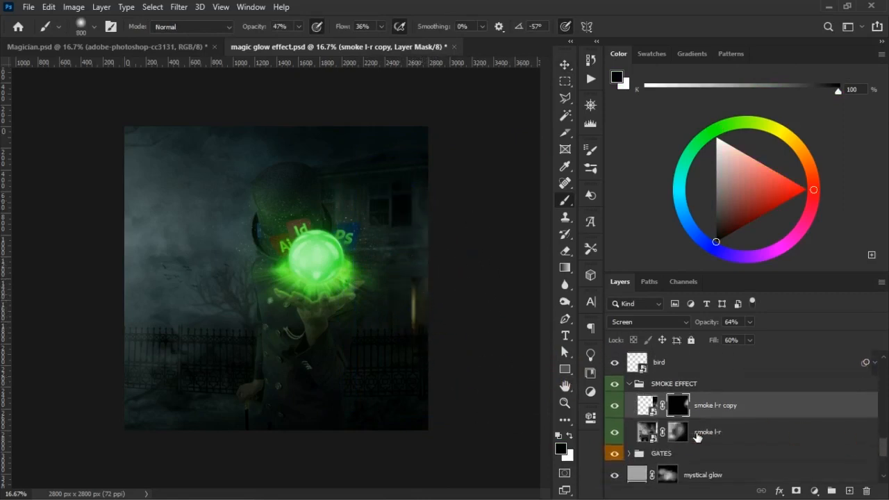
left_click(697, 435)
left_click(618, 436)
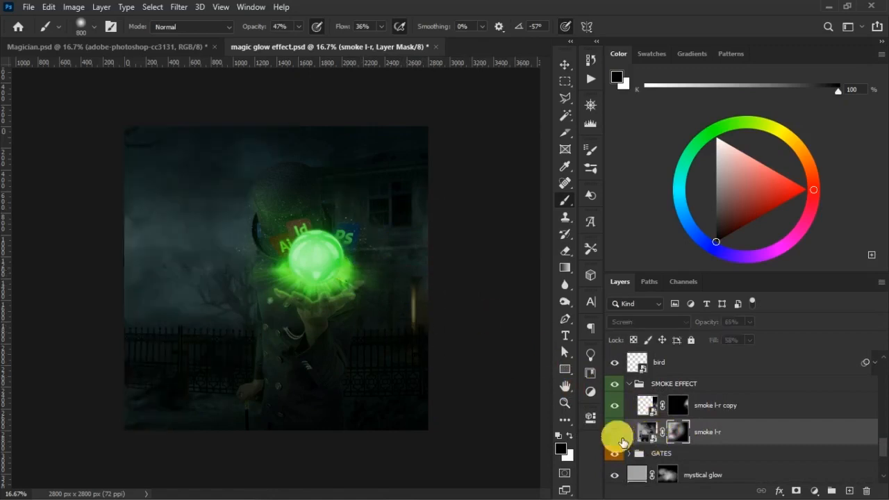
left_click(615, 433)
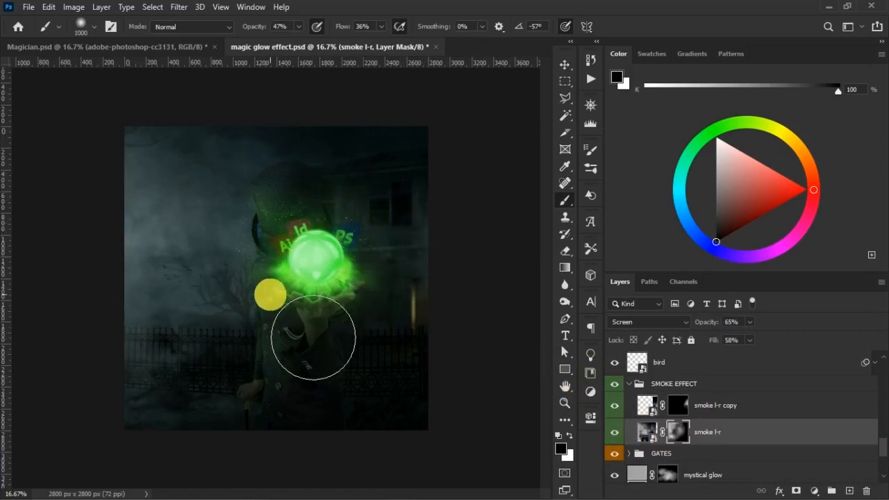
left_click(615, 432)
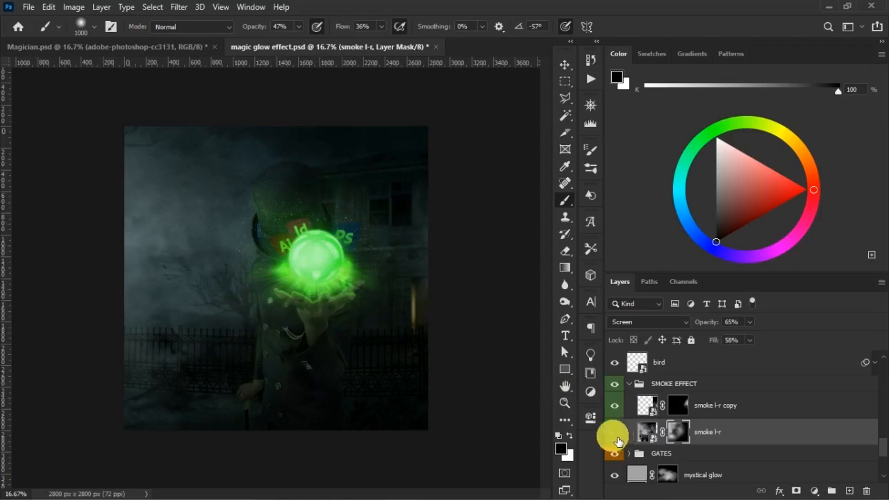
left_click(617, 437)
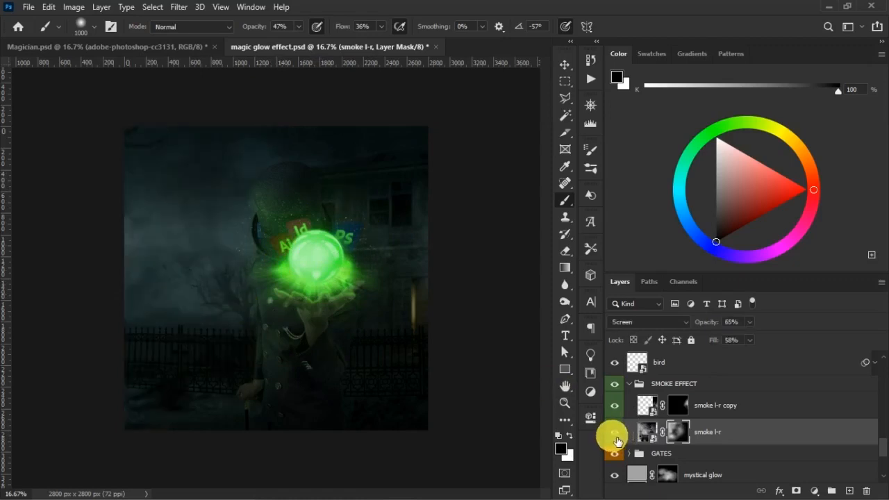
left_click(616, 438)
mouse_move(260, 401)
left_mouse_down()
mouse_move(235, 375)
mouse_move(257, 373)
mouse_move(224, 354)
left_mouse_up()
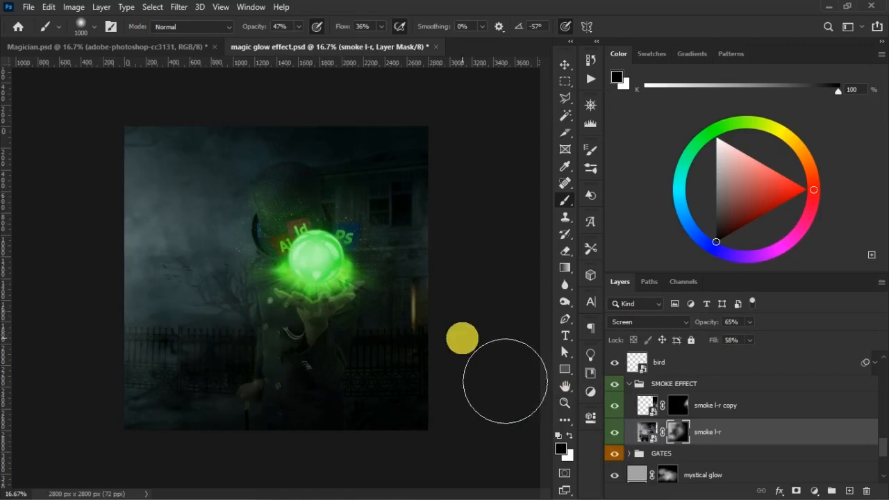
Check the smoke l-r copy layer by hiding and showing it, and save the document
left_click(678, 406)
left_click(647, 405)
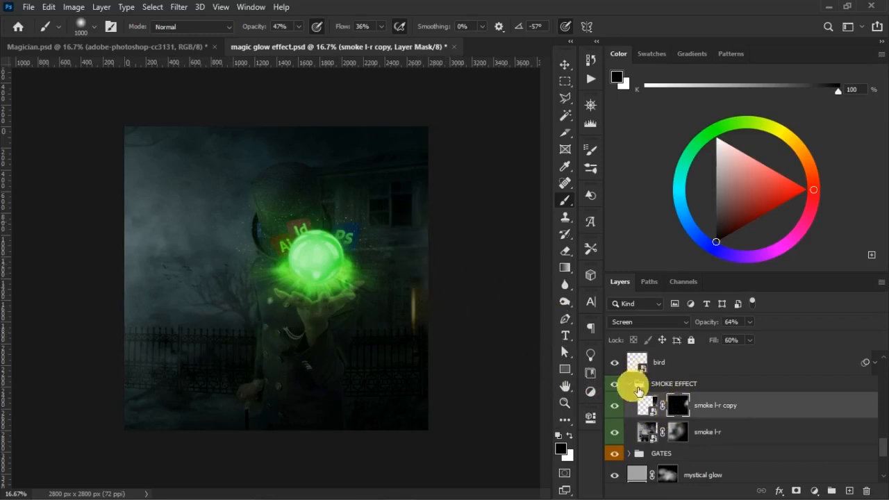
left_click(615, 411)
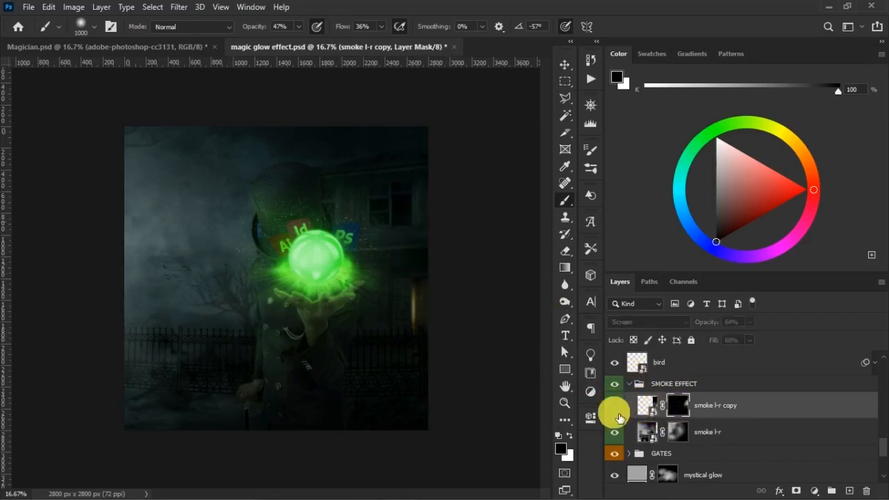
left_click(614, 414)
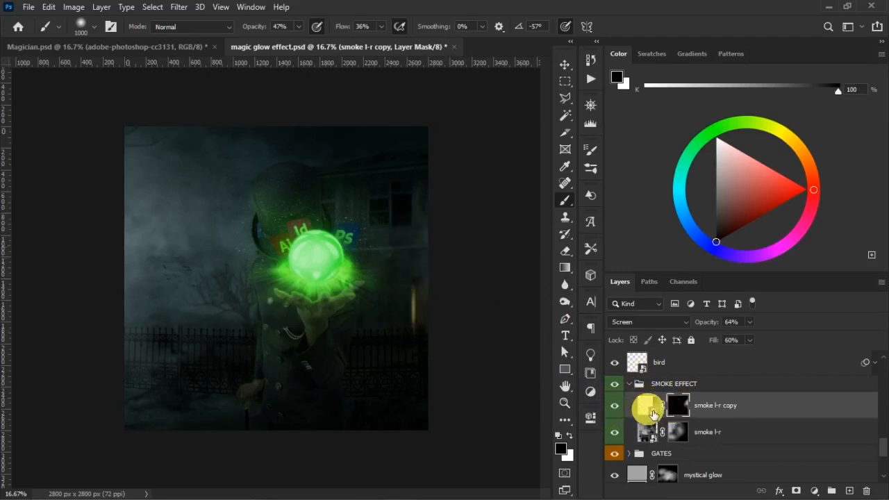
key("ctrl+s")
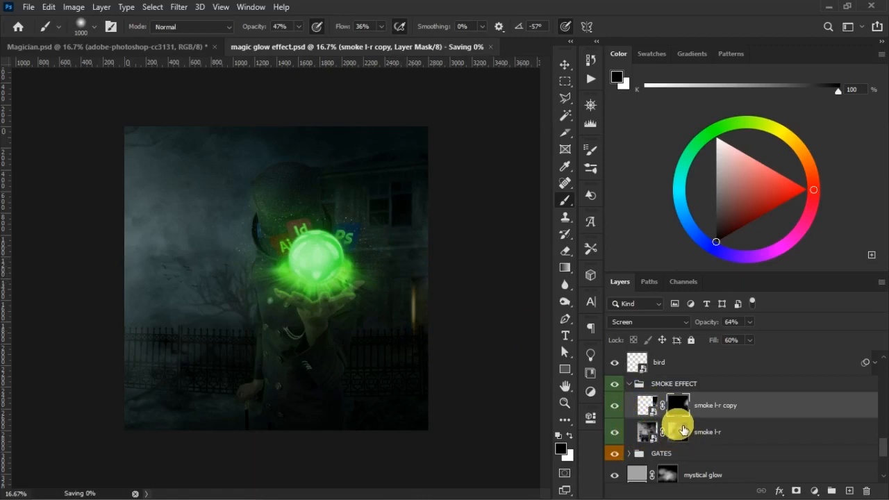
Collapse the SMOKE EFFECT and BALL groups to tidy the layer stack
left_click(631, 386)
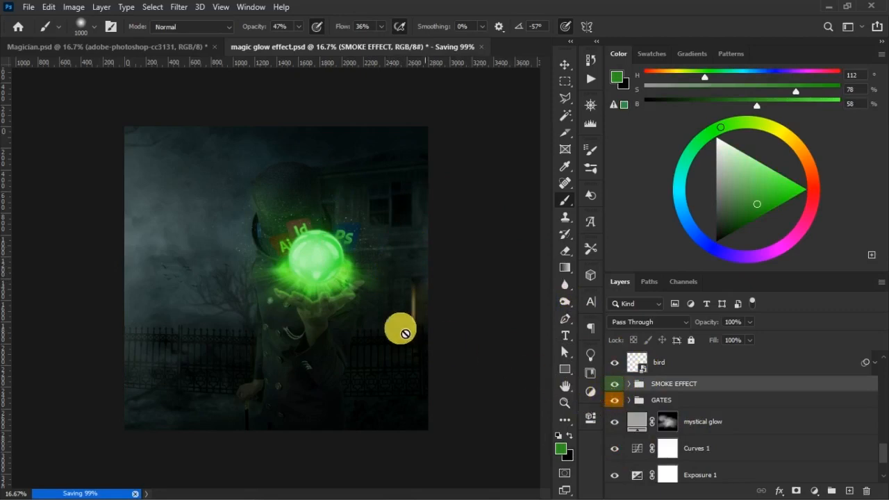
key("v")
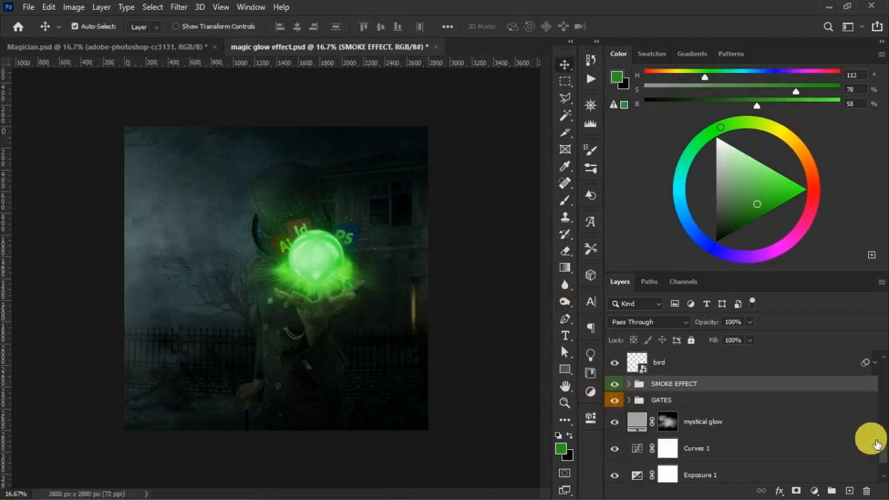
left_click_drag(883, 455, 883, 371)
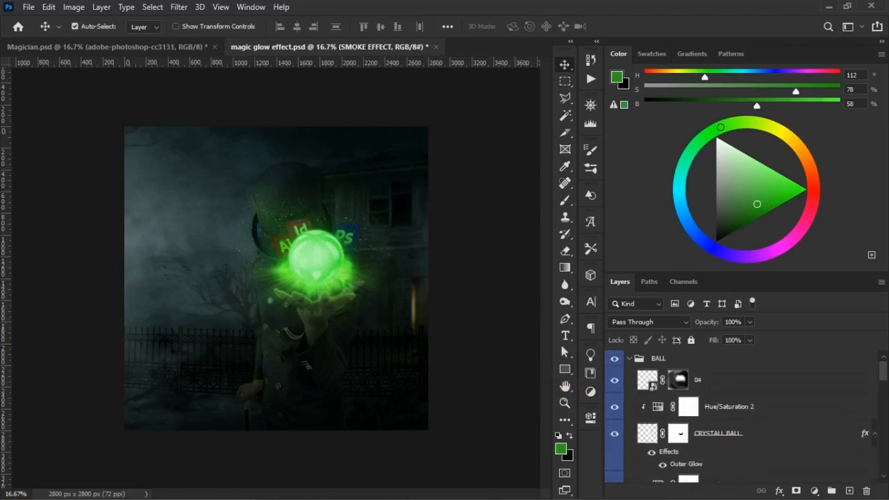
left_click(634, 359)
Hide and show the BALL and MAGICIAN groups to compare the scene with its background, and save the document
left_click_drag(619, 363, 624, 384)
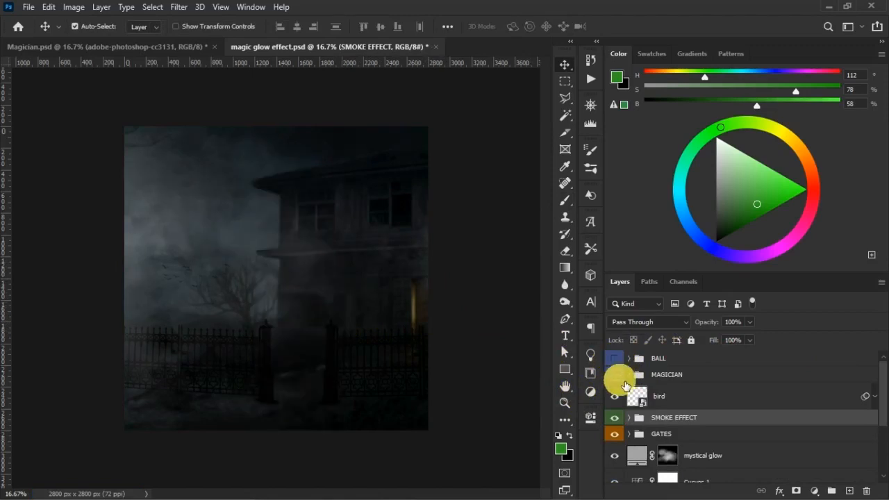
left_click(622, 375)
left_click(618, 362)
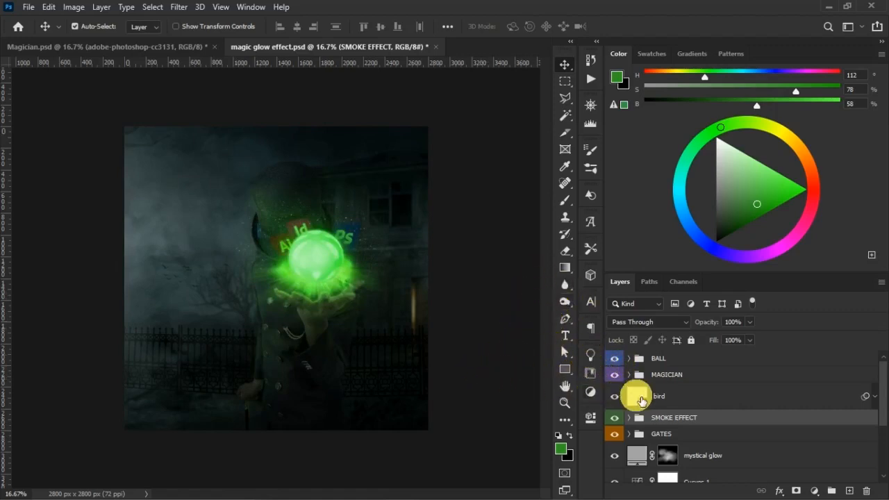
left_click(699, 359)
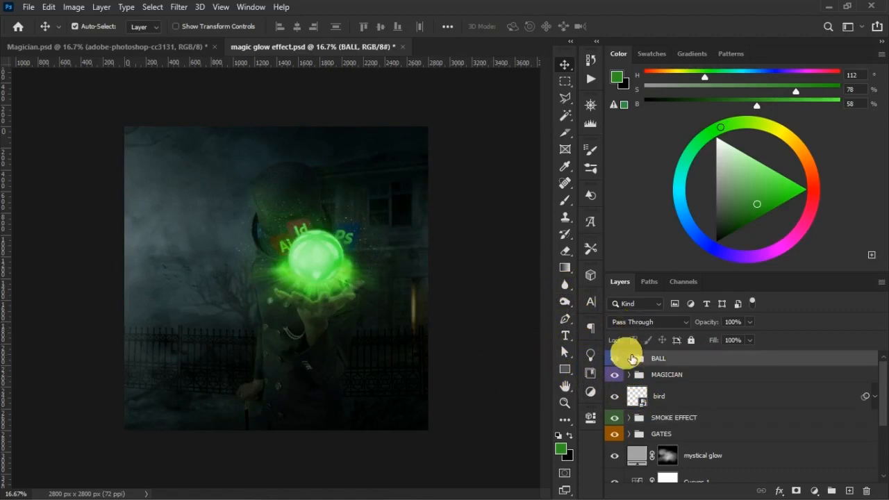
key("ctrl+s")
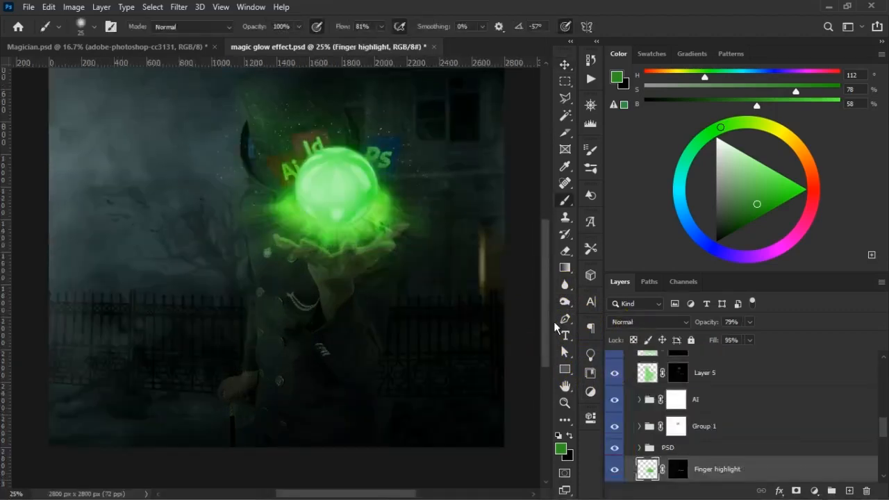
Add a new layer above the Finger highlight layer and enlarge the green brush to 125 px at 85% opacity
scroll(551, 275, "up", 5)
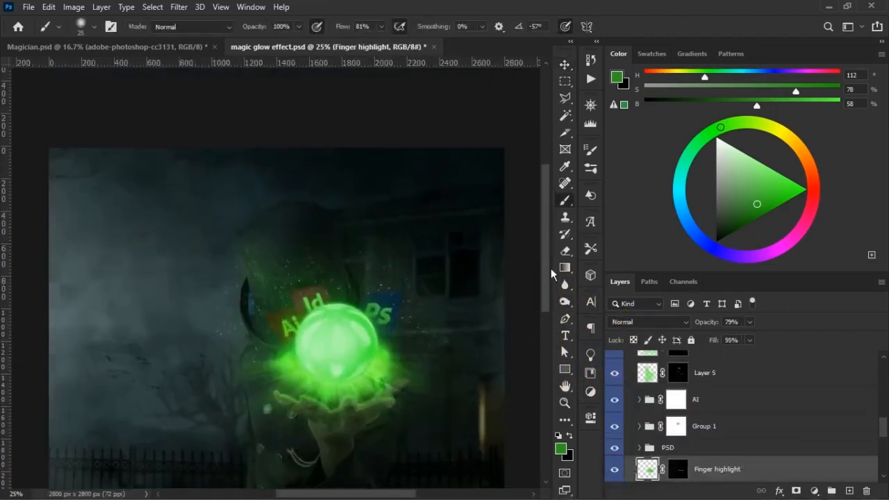
scroll(552, 299, "up", 3)
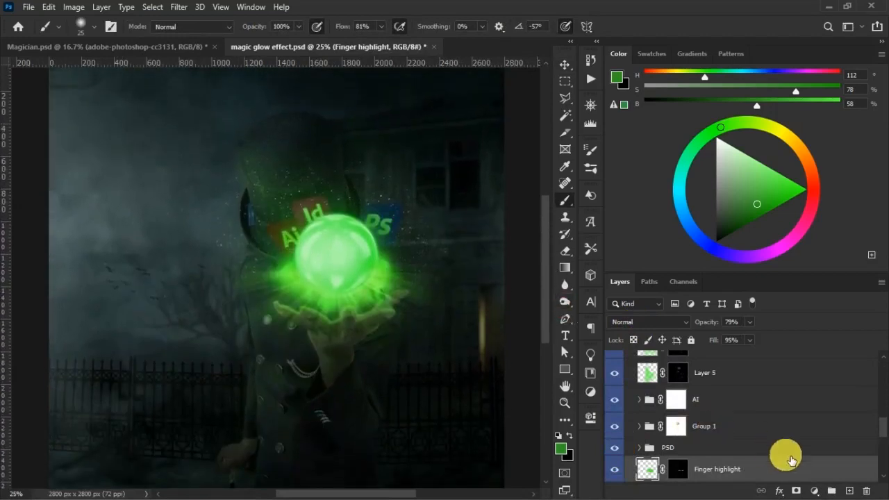
left_click(852, 492)
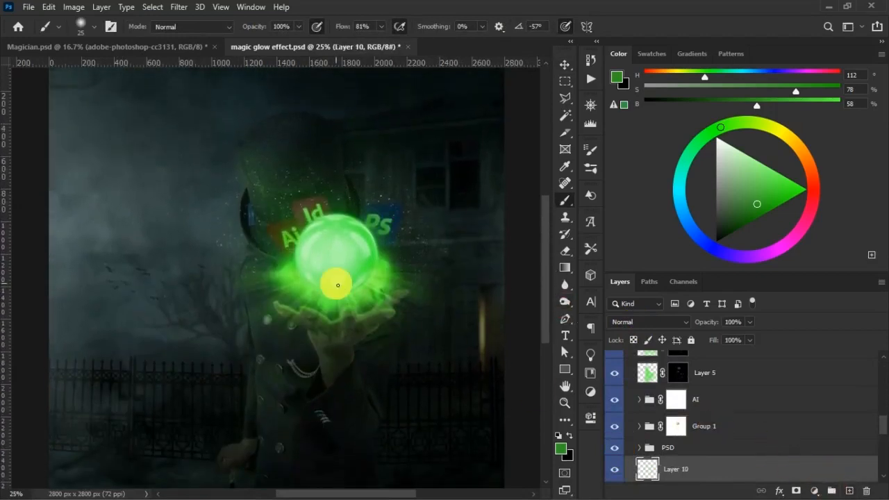
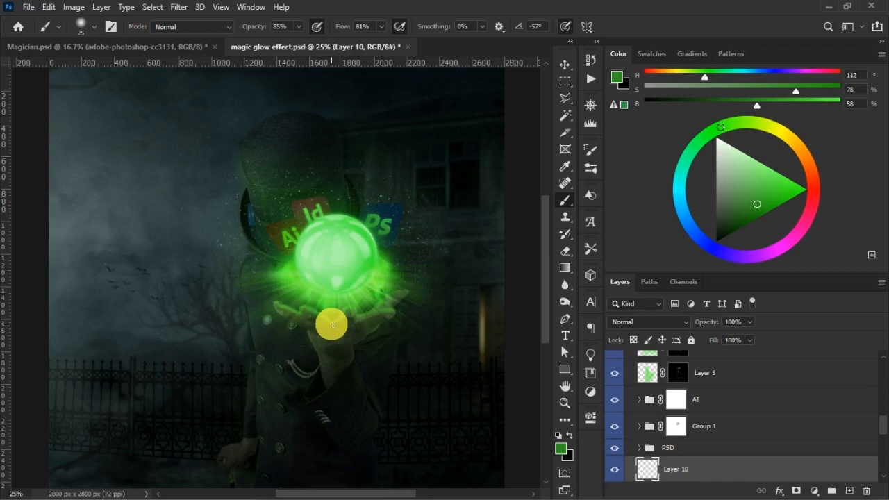
key("ctrl")
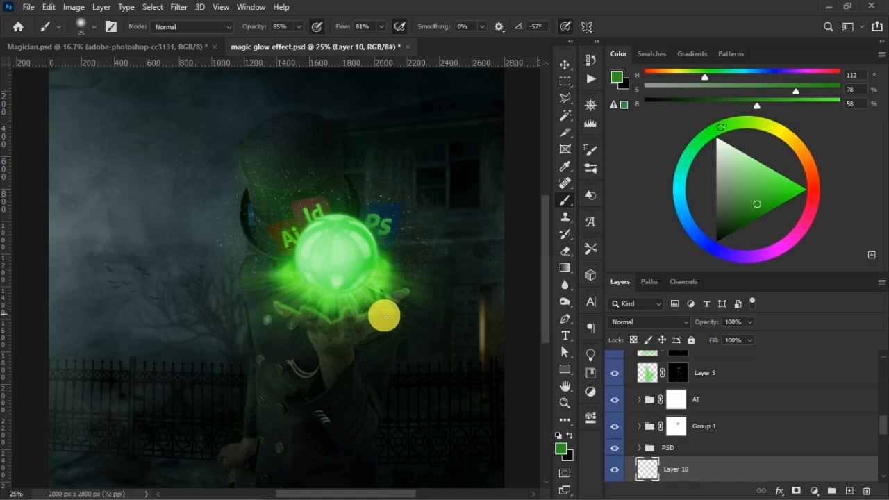
key("bracketright")
key("bracketright")
key("bracketright")
key("bracketright")
key("bracketright")
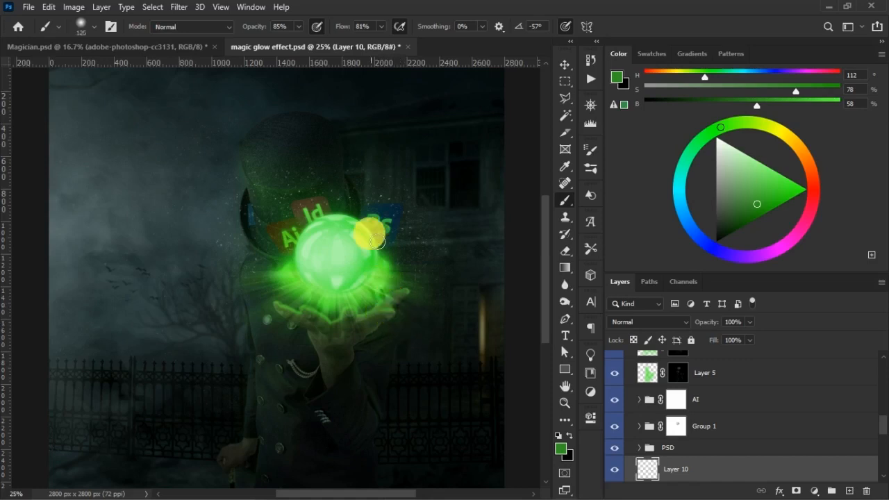
Set the brush to 29% opacity and 38% flow, and paint soft green light over the hand with an 80 px brush
left_click_drag(339, 29, 262, 32)
left_click_drag(350, 31, 340, 31)
left_click_drag(269, 30, 266, 32)
key("bracketright")
key("bracketright")
key("bracketright")
key("bracketright")
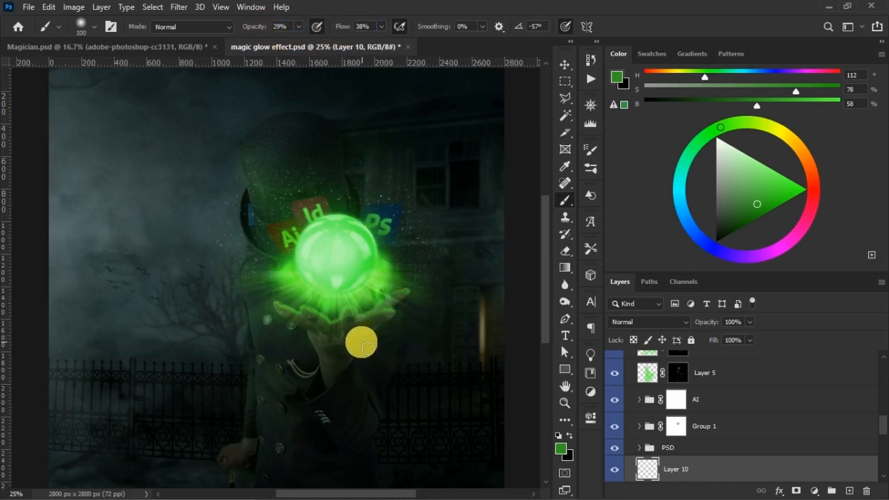
key("bracketleft")
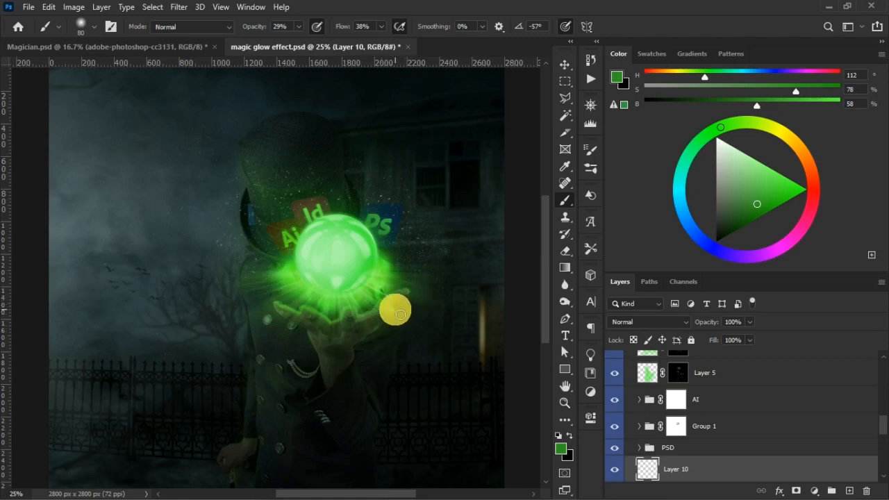
key("ctrl")
key("ctrl")
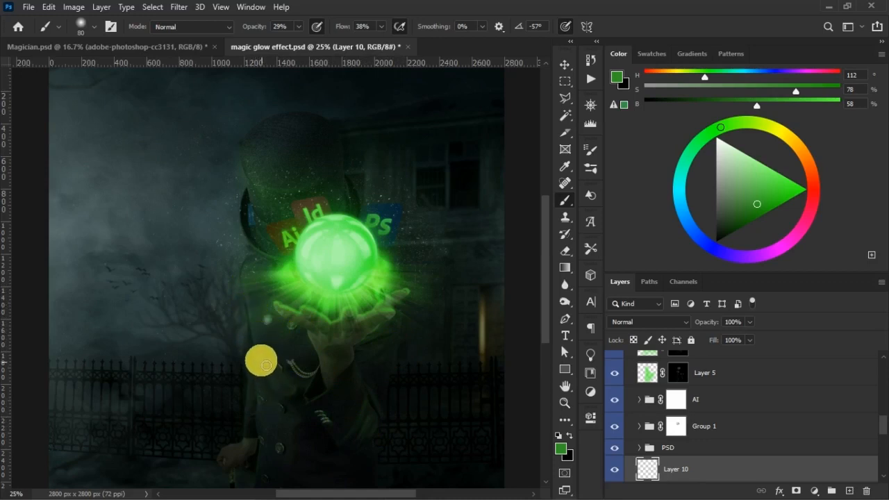
Paint green light on the coat with a 150 px brush, and set Layer 10 to 66% opacity and 76% fill
key("bracketright")
key("bracketright")
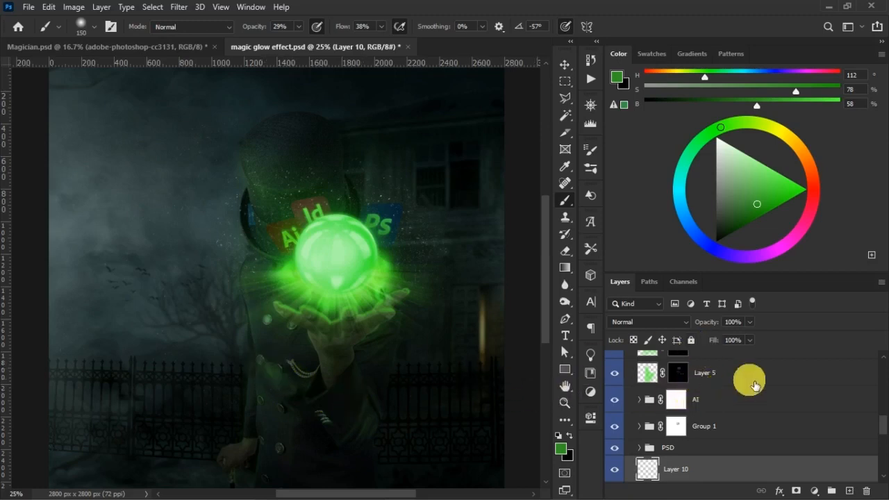
left_click_drag(710, 328, 703, 328)
Soften the green coat light on Layer 10 with a 250 px eraser and touch it up with a 90 px green brush
key("e")
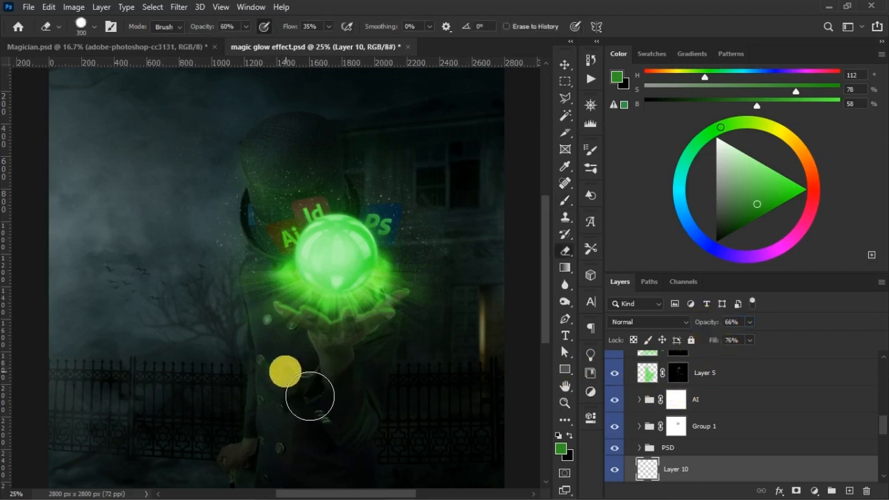
key("bracketleft")
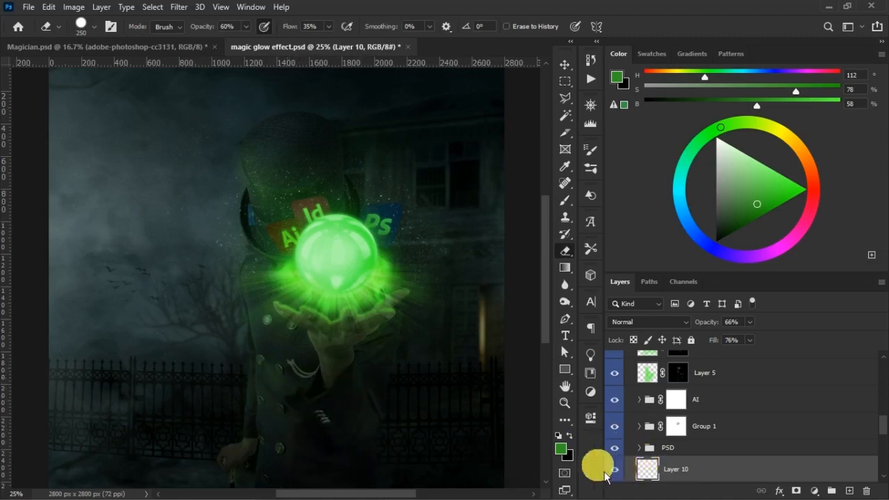
key("b")
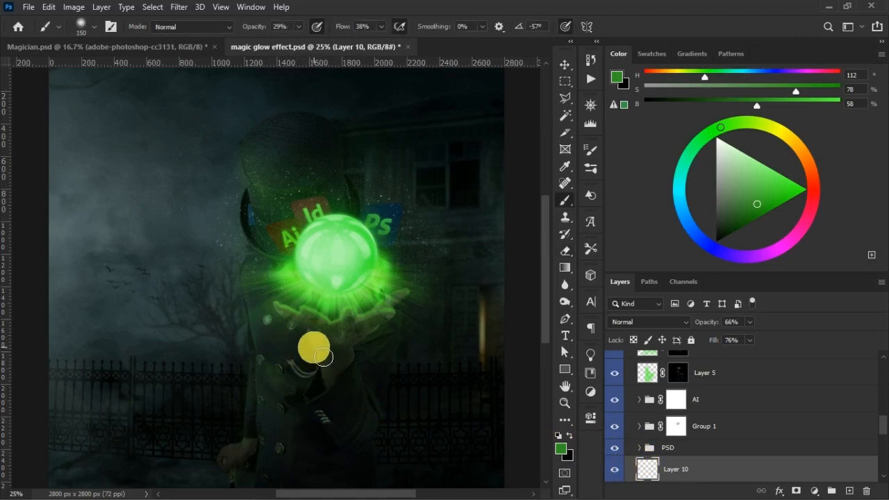
key("bracketleft")
key("bracketleft")
key("bracketleft")
key("bracketleft")
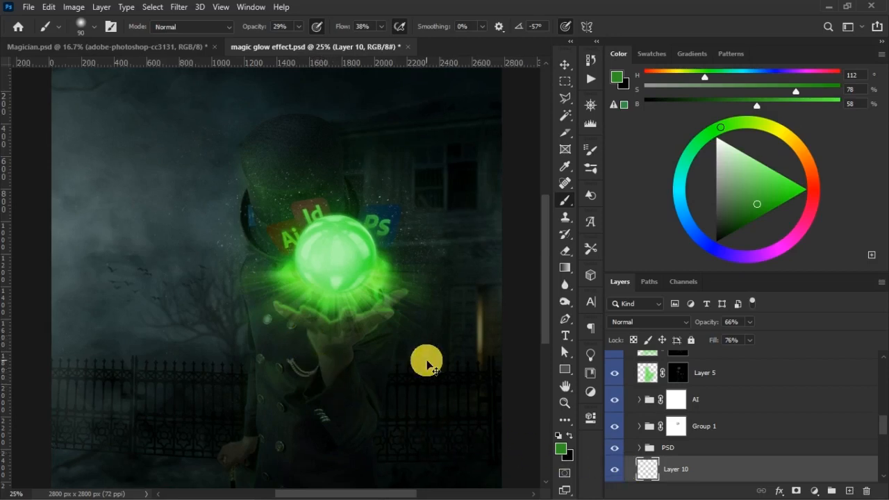
Save the document and collapse the BALL group
key("ctrl+minus")
key("ctrl+s")
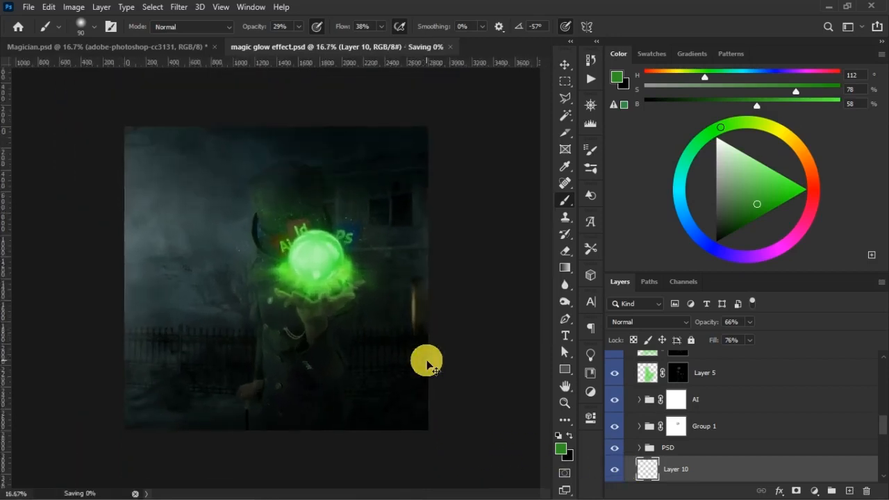
key("v")
left_click_drag(884, 432, 883, 373)
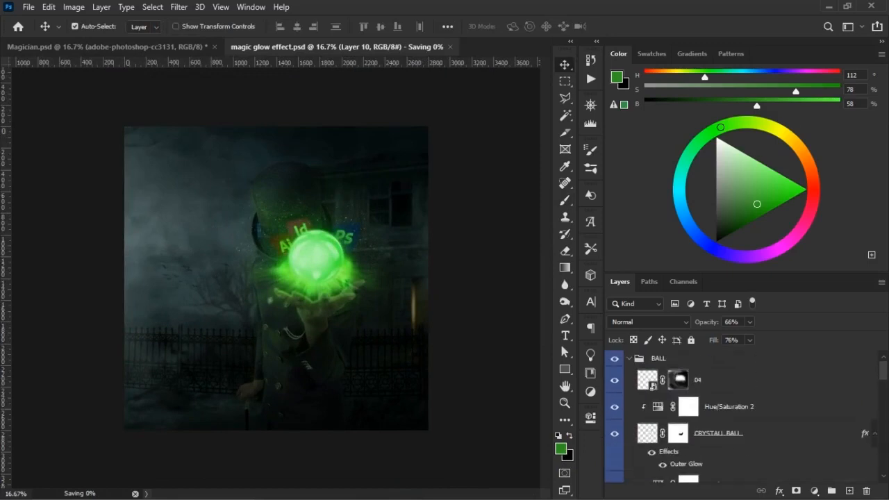
left_click(638, 358)
left_click(630, 359)
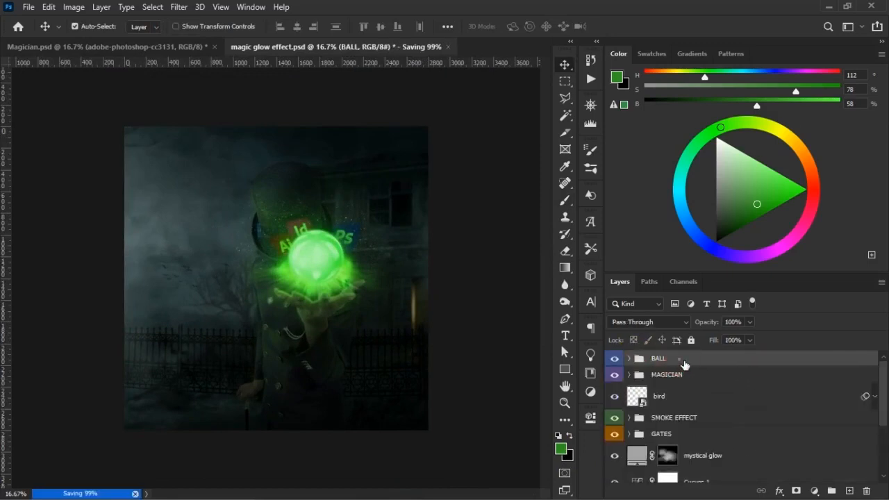
Add a Hue/Saturation adjustment above the BALL group and slightly lower its Lightness to darken the whole scene
left_click(815, 491)
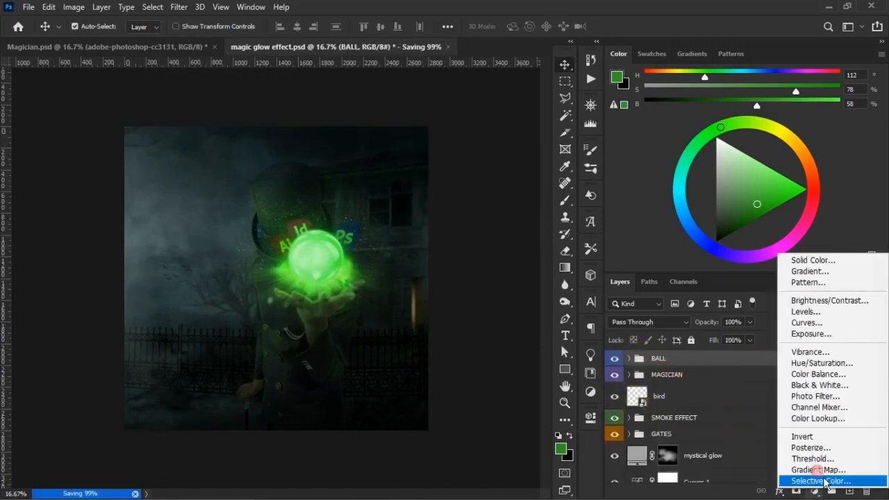
left_click(806, 362)
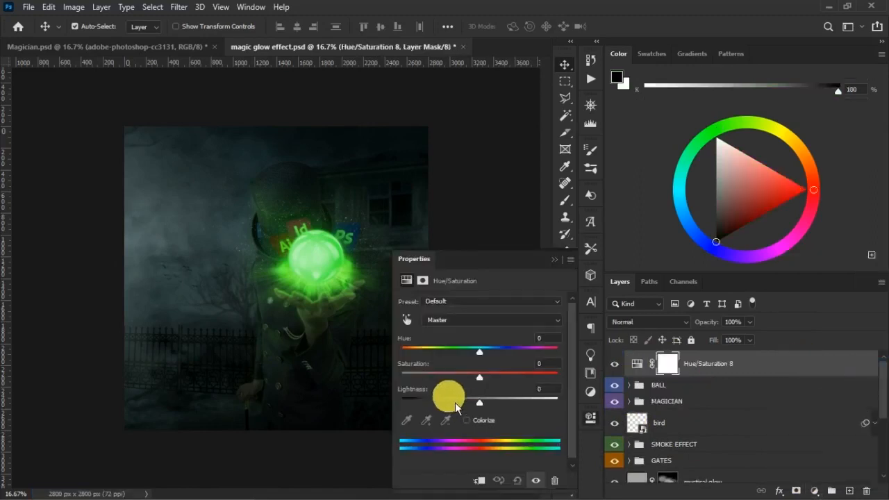
mouse_move(482, 408)
left_mouse_down()
mouse_move(469, 408)
mouse_move(478, 409)
left_mouse_up()
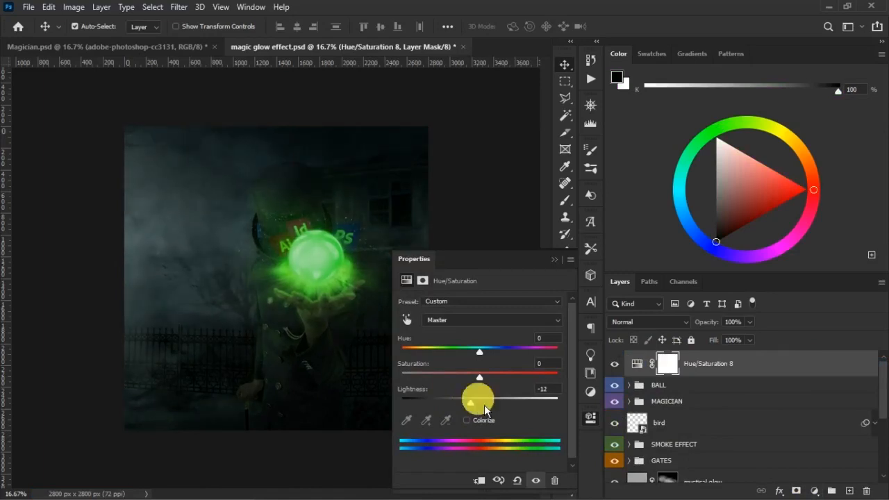
left_click(545, 389)
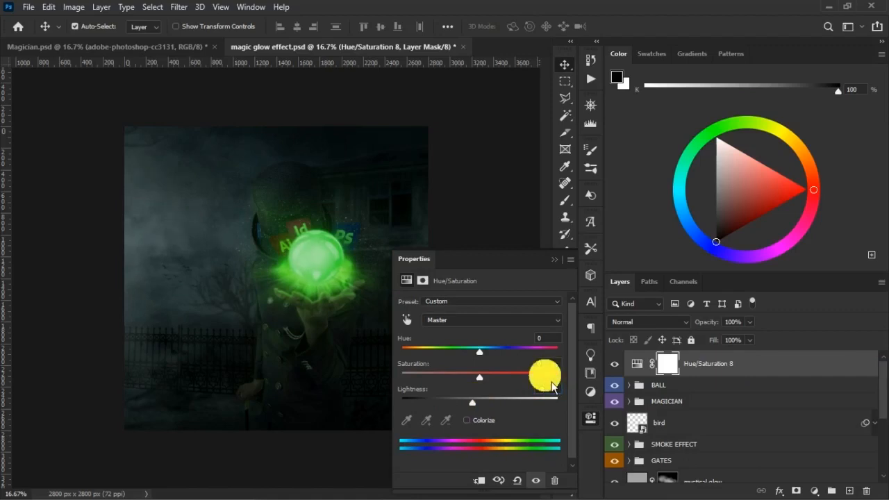
left_click(555, 258)
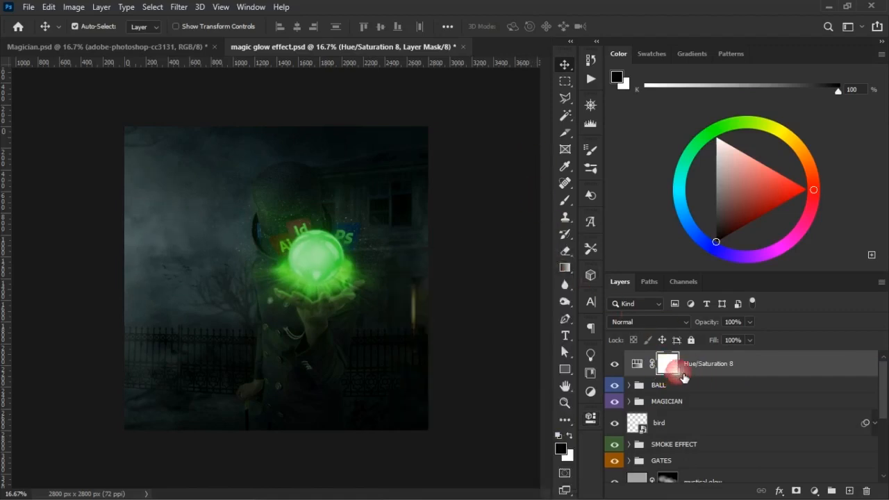
Paint black on the Hue/Saturation 8 mask over the magician's hat with a 600 px brush
key("b")
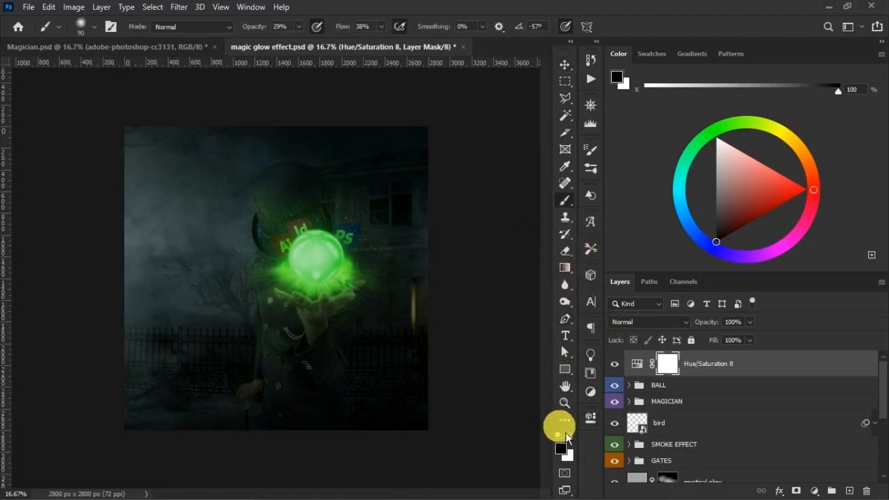
key("bracketright")
key("bracketright")
key("bracketright")
key("bracketright")
key("bracketright")
key("bracketright")
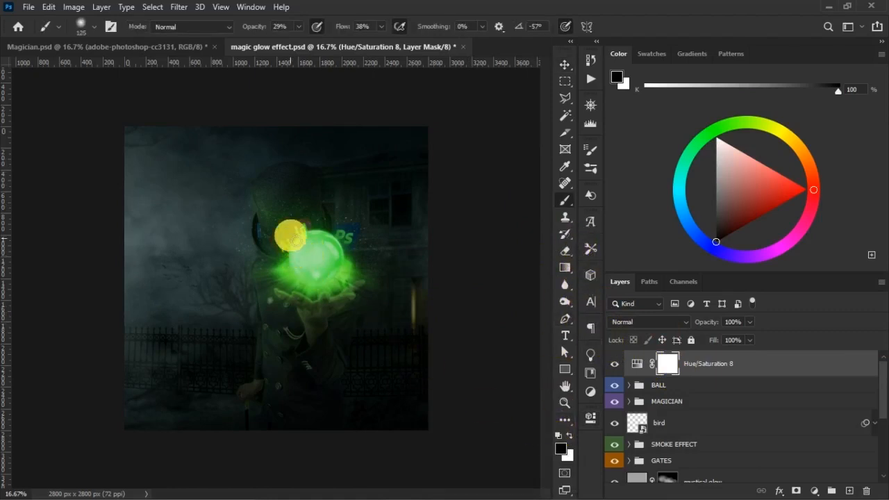
key("bracketright")
key("bracketright")
key("bracketright")
key("bracketright")
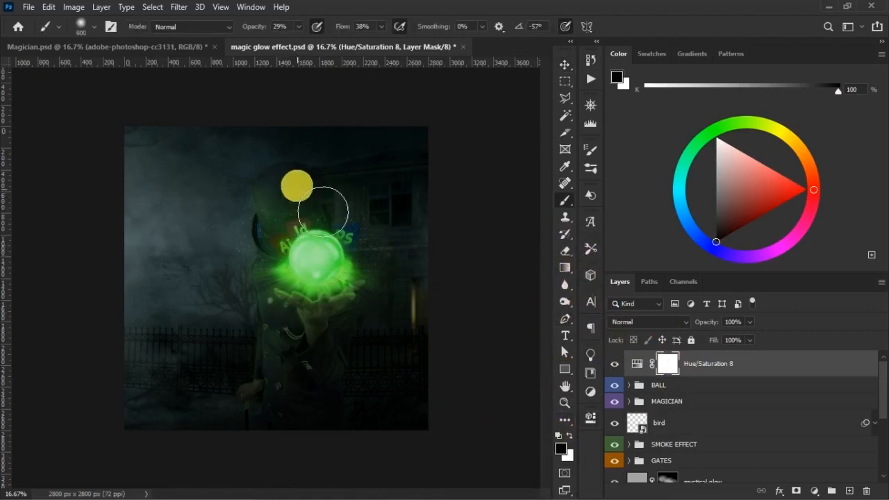
left_click_drag(278, 194, 284, 228)
Paint black on the adjustment mask over the magician, ball and lit window at 65% opacity and 88% flow, and switch the foreground to white
left_click_drag(257, 28, 274, 27)
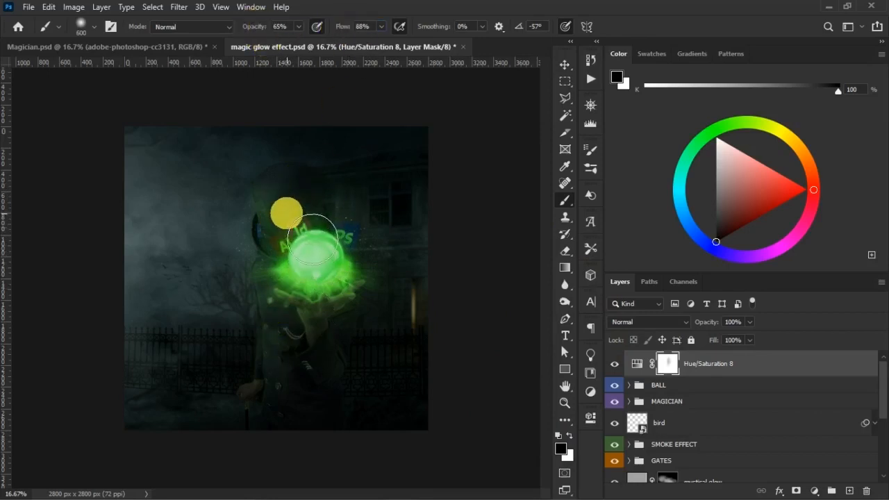
mouse_move(306, 366)
left_mouse_down()
mouse_move(298, 405)
mouse_move(317, 327)
mouse_move(316, 241)
mouse_move(315, 251)
mouse_move(300, 219)
mouse_move(323, 231)
mouse_move(360, 314)
mouse_move(336, 358)
mouse_move(309, 359)
mouse_move(305, 345)
mouse_move(345, 405)
mouse_move(529, 400)
left_mouse_up()
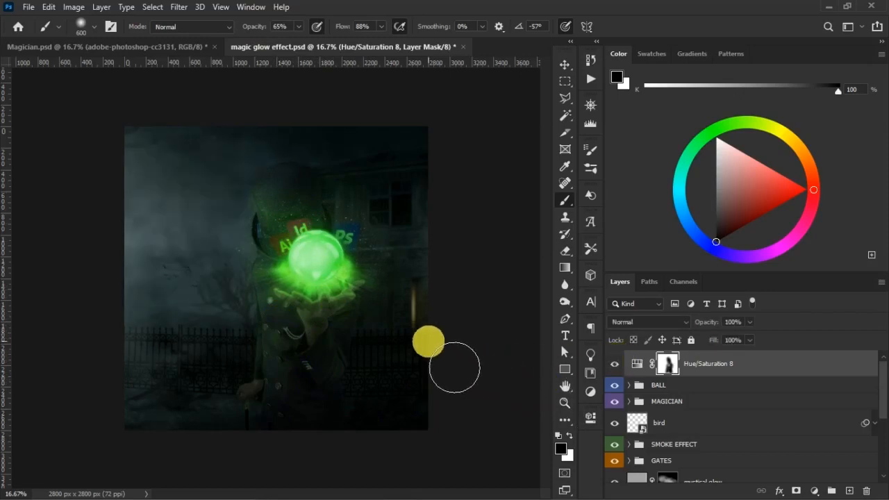
left_click_drag(318, 260, 334, 298)
mouse_move(413, 324)
left_mouse_down()
mouse_move(353, 216)
mouse_move(402, 292)
left_mouse_up()
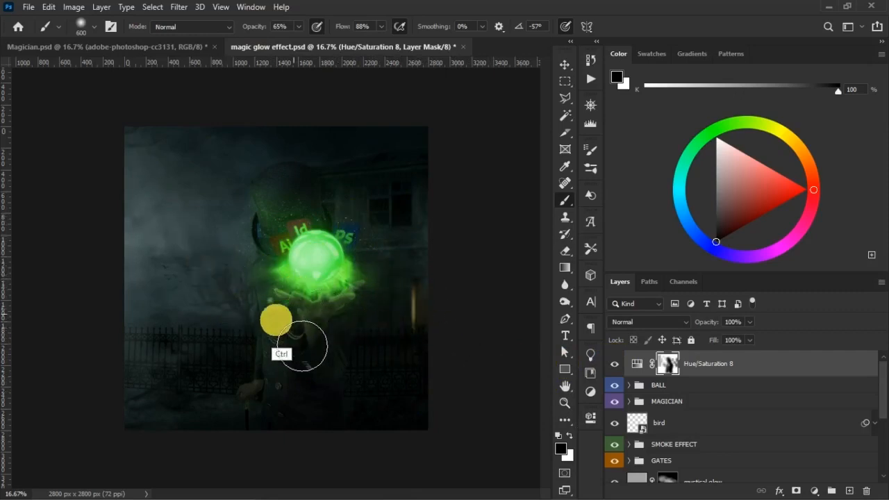
key("x")
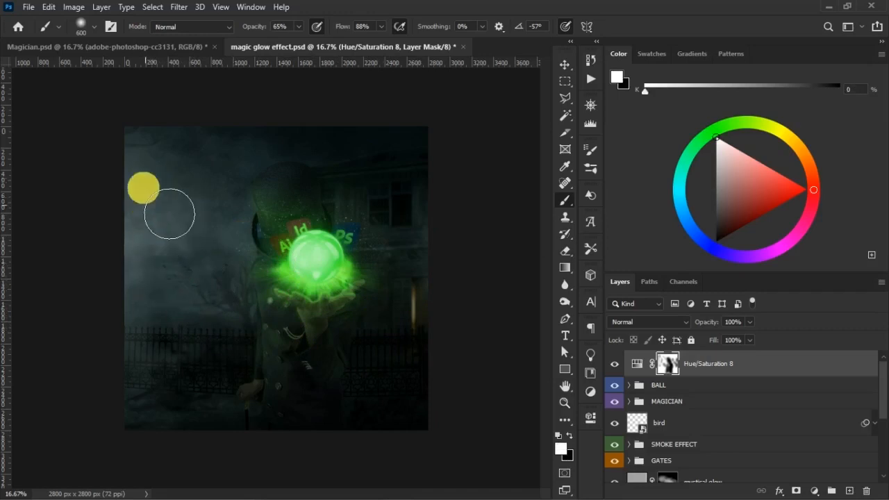
Check the Hue/Saturation 8 adjustment by hiding and showing it, and save the document
left_click(615, 364)
left_click(615, 364)
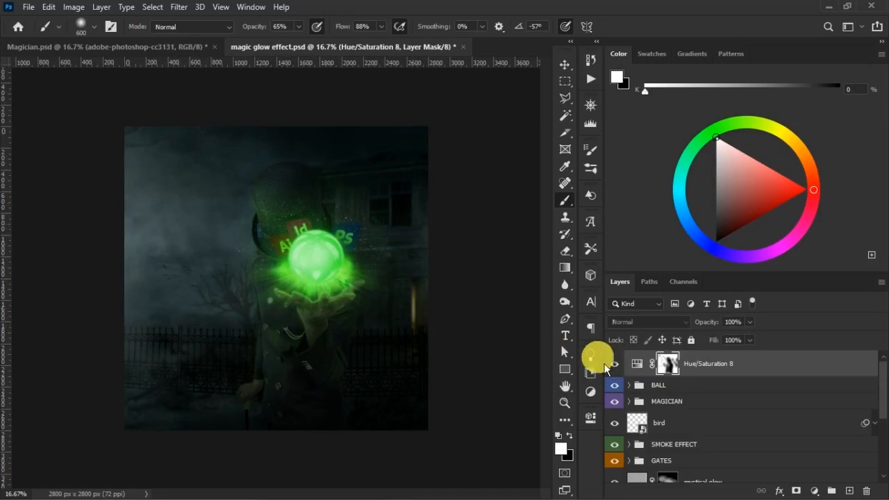
key("ctrl+s")
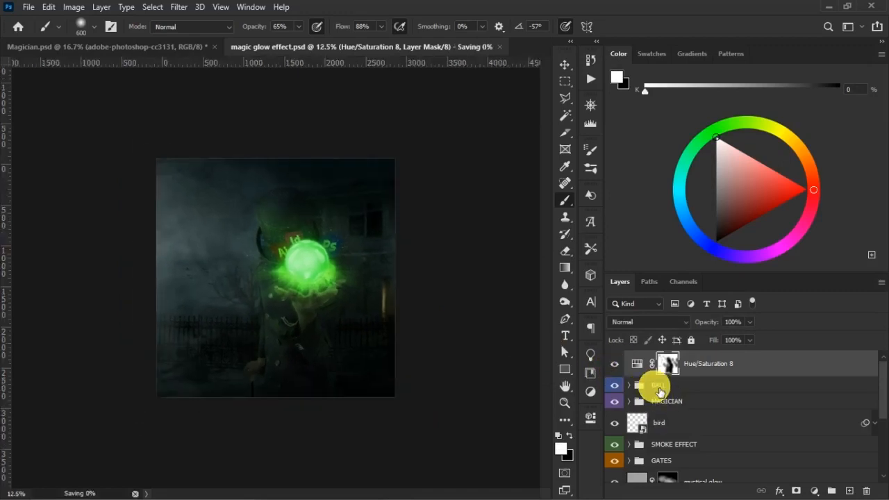
Place the wooden sign image images(135) as an embedded object directly above the MAGICIAN group
key("v")
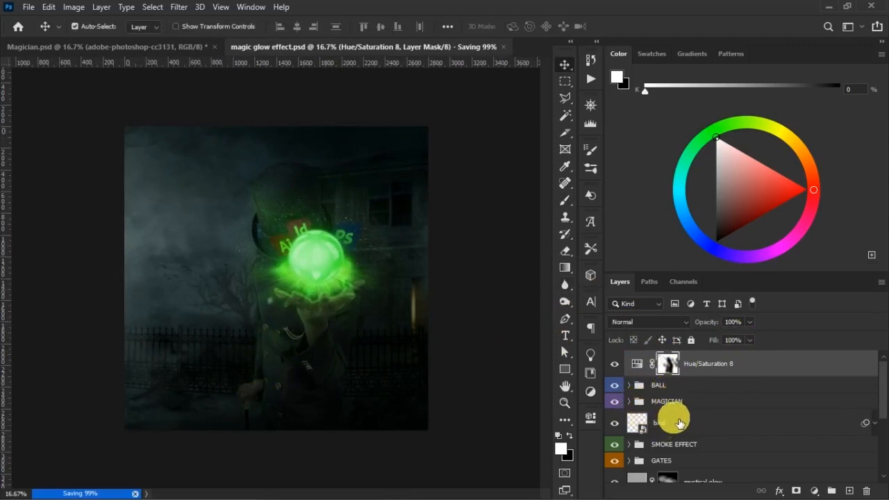
left_click(668, 402)
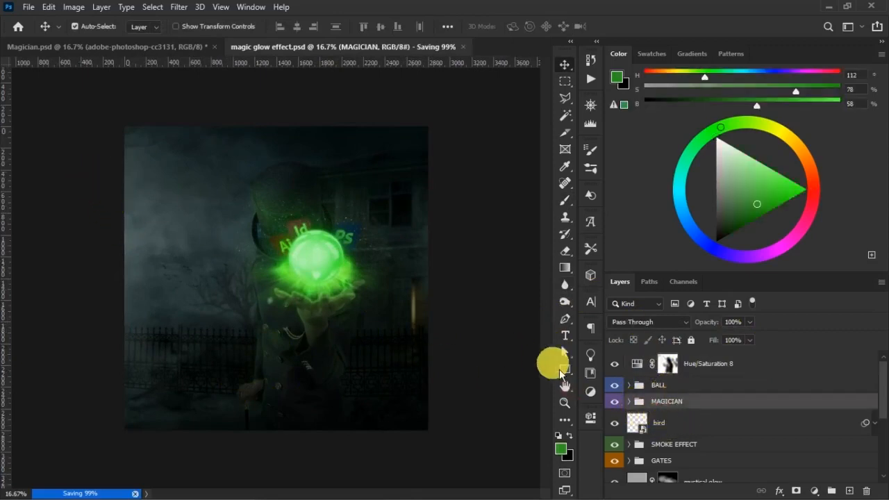
left_click(30, 7)
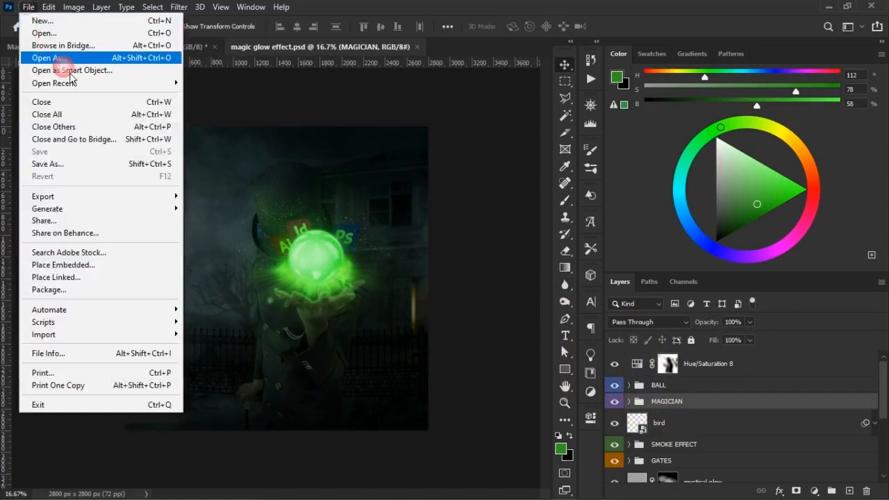
left_click(115, 267)
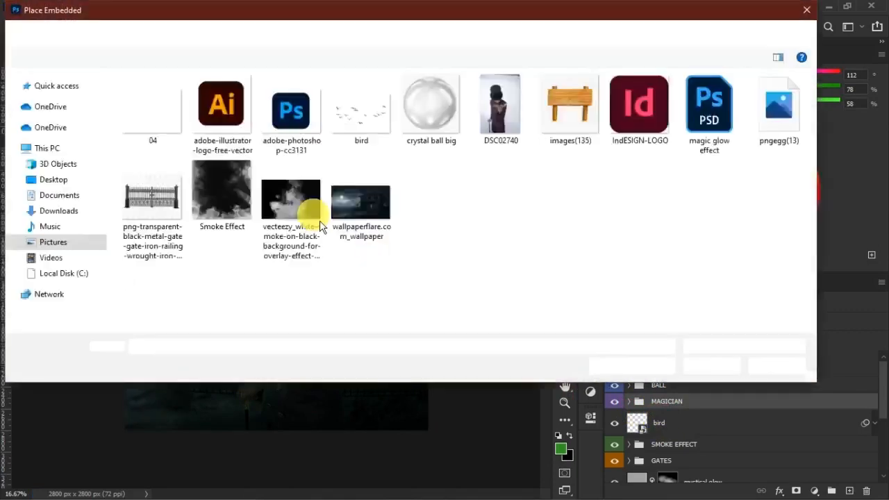
double_click(575, 125)
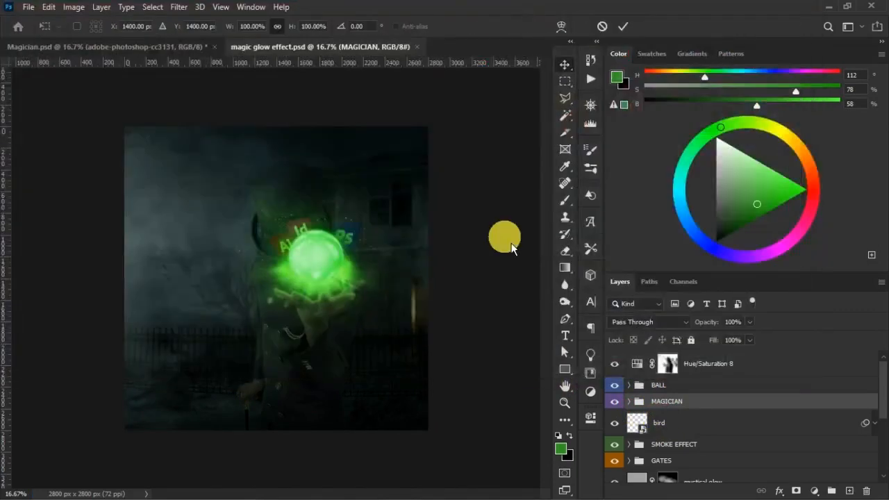
Enlarge the wooden sign image proportionally and position it beside the magician on the misty side of the scene
left_click_drag(306, 307, 334, 336)
left_click_drag(316, 287, 223, 278)
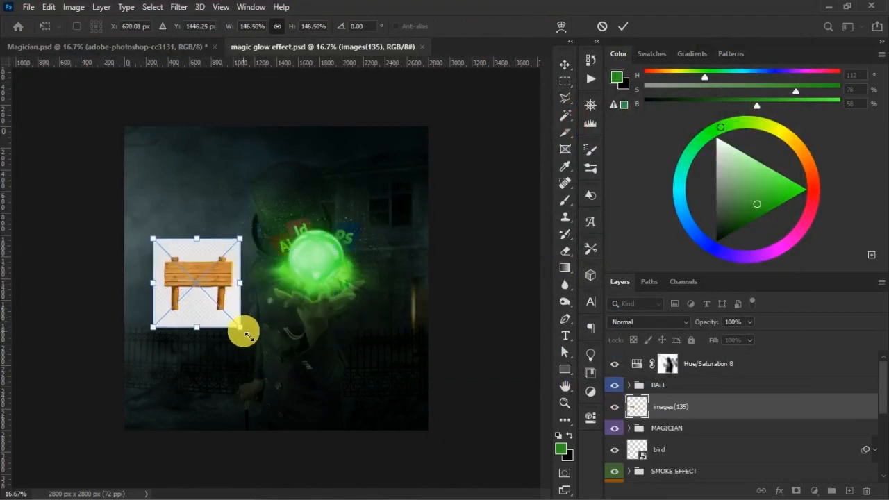
left_click_drag(248, 336, 267, 354)
key("Return")
Select the wooden sign as the subject and refine its edge with Smooth 2, Feather 4.2 px, Contrast 18% and Shift Edge -80%
key("w")
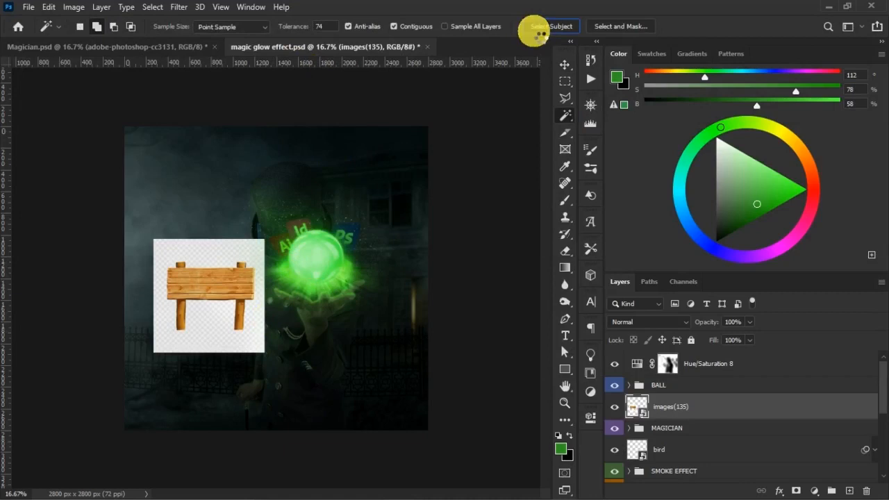
left_click(621, 27)
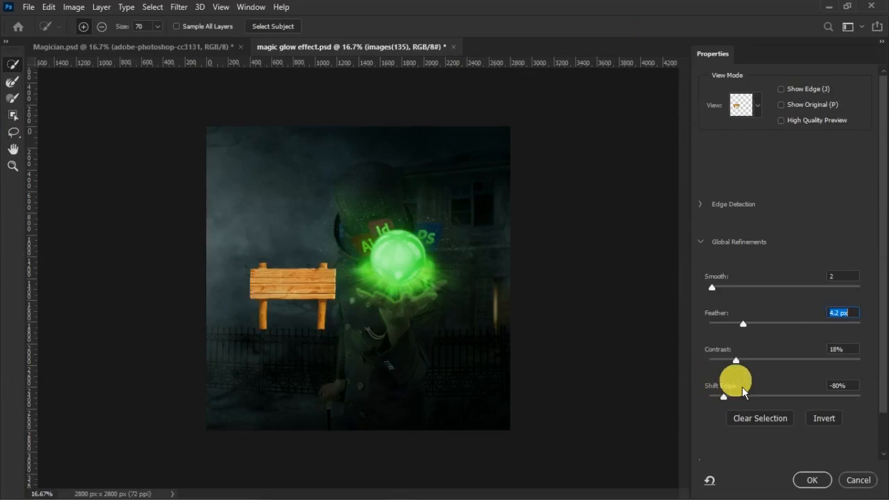
left_click(806, 481)
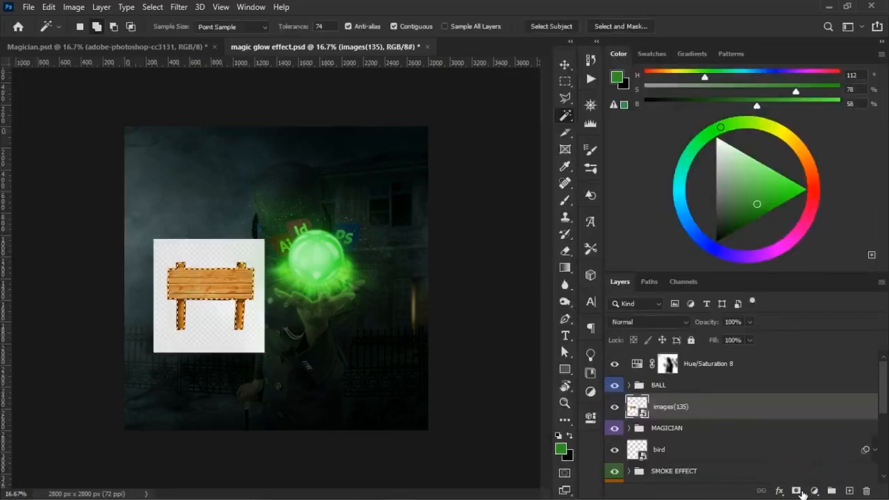
Rasterize the wooden sign layer and apply its layer mask
right_click(704, 414)
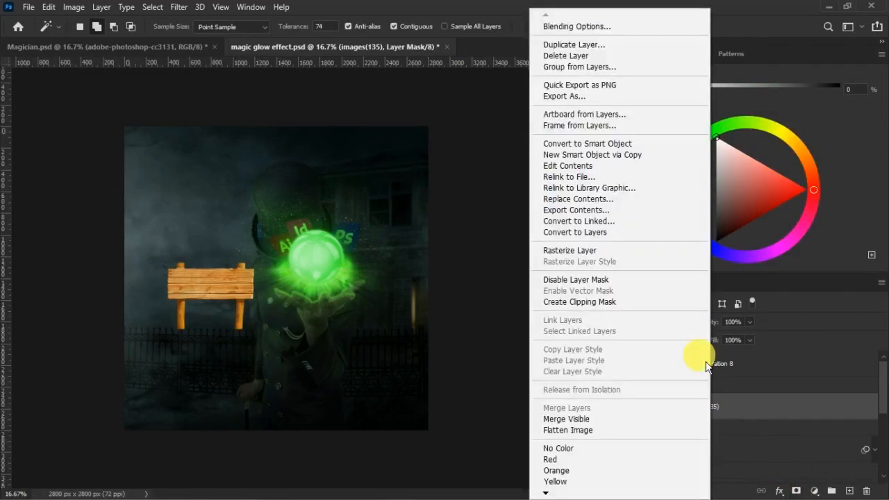
left_click(609, 255)
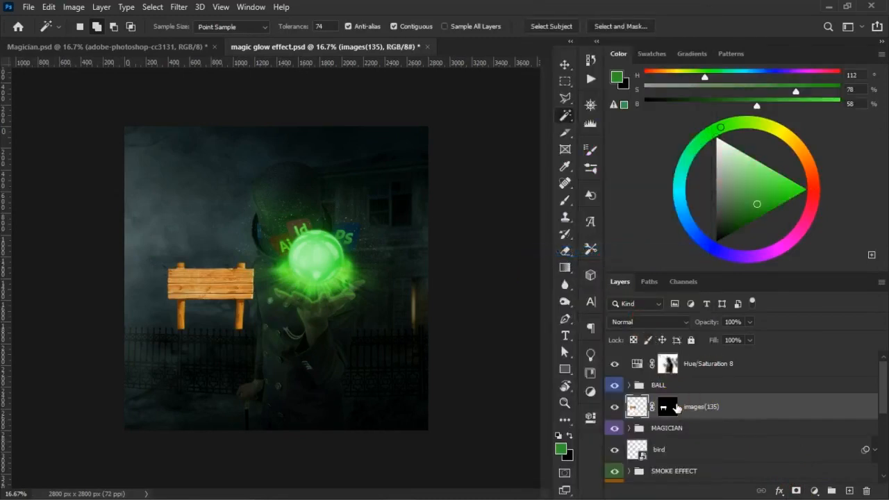
right_click(668, 407)
left_click(715, 318)
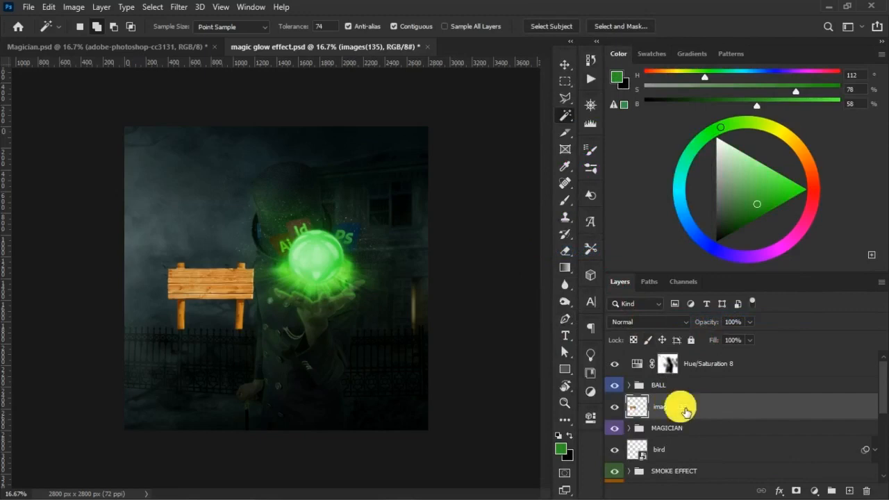
Rename the wooden sign layer to WOOD
double_click(686, 412)
left_click(804, 168)
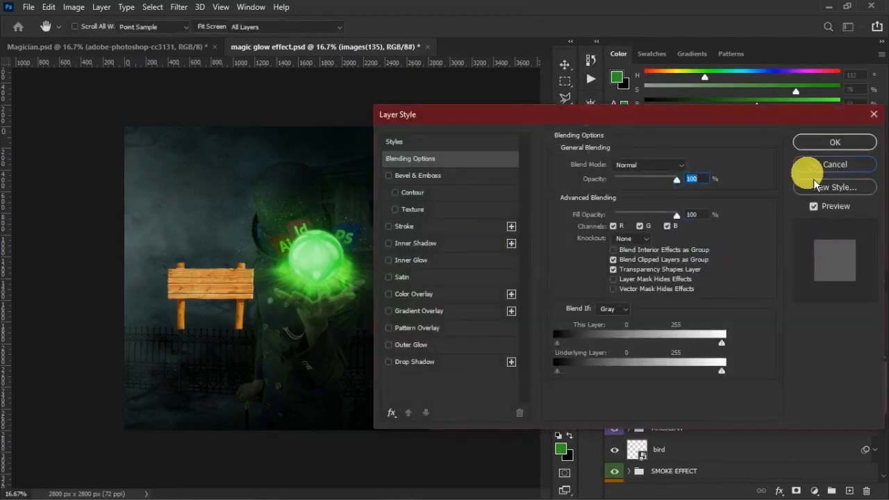
double_click(671, 406)
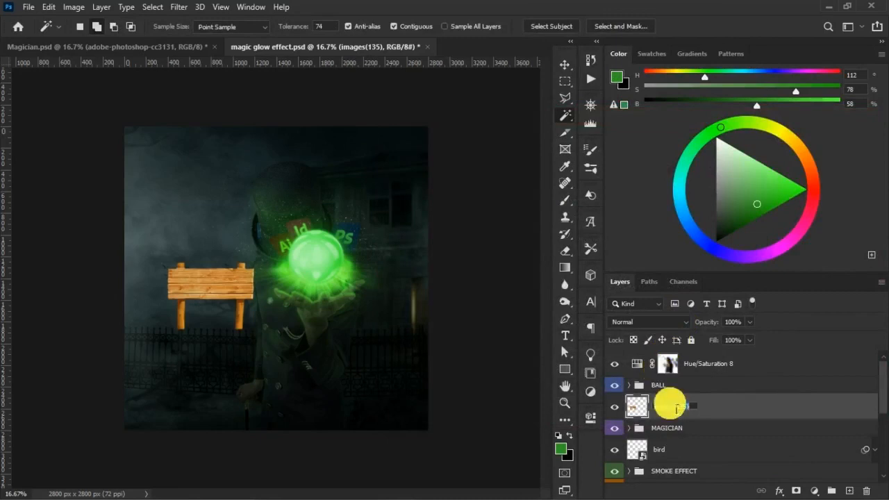
type("WOOD")
left_click(764, 384)
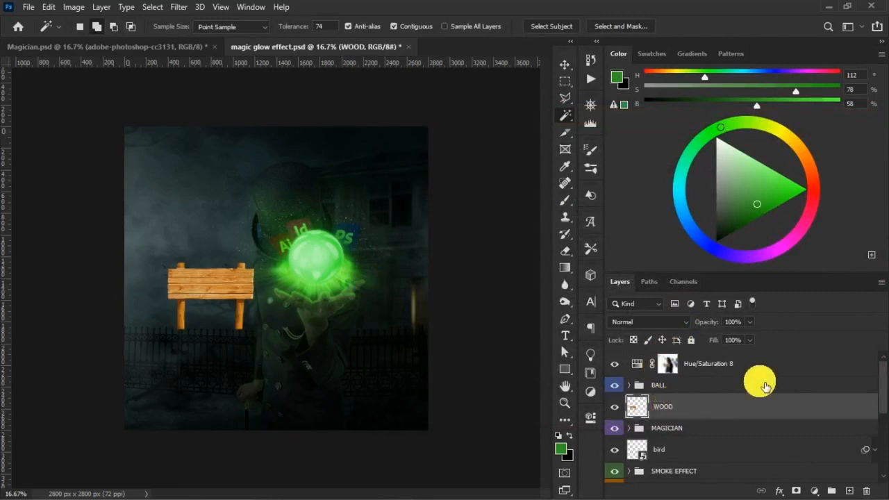
Save the document and put the WOOD layer into a new group named WOOD
key("ctrl+s")
key("v")
key("ctrl")
key("ctrl+g")
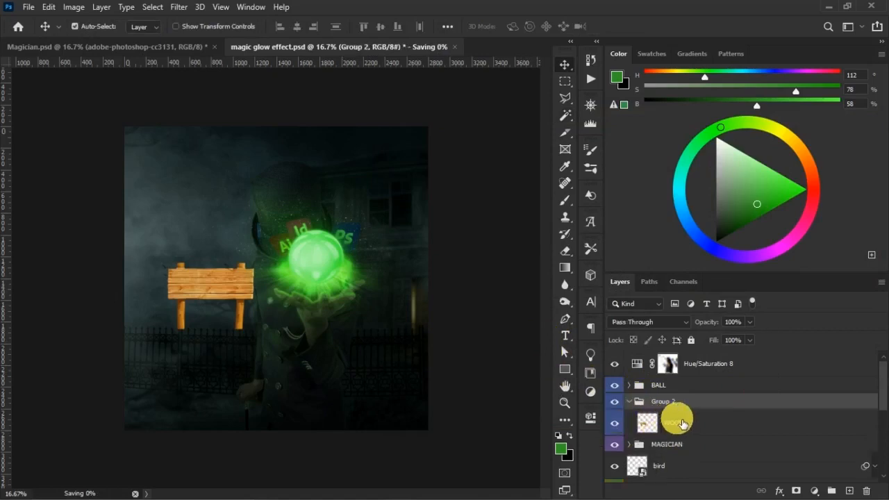
double_click(667, 403)
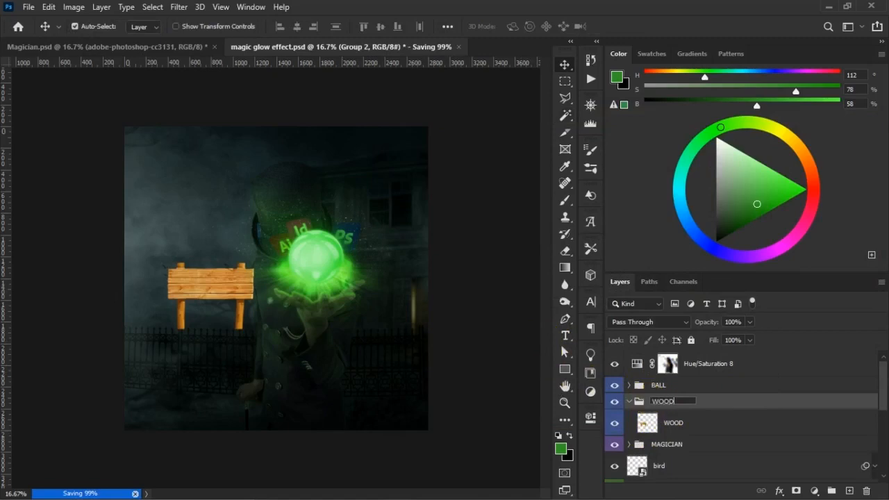
left_click(656, 403)
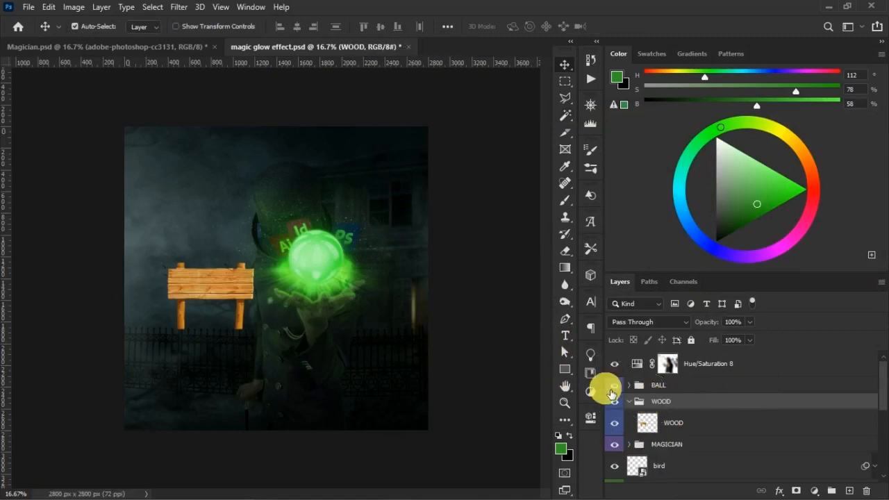
Move the WOOD group directly below the MAGICIAN group and expand it
left_click(629, 401)
left_click_drag(701, 366, 704, 436)
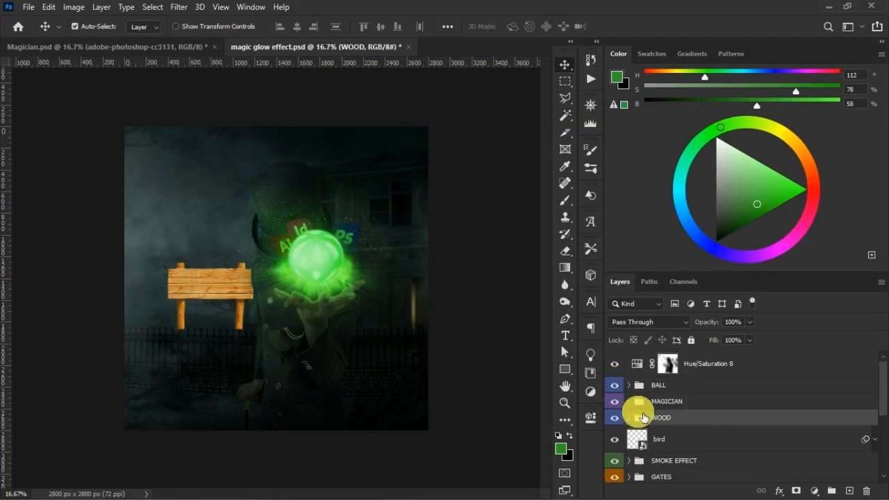
left_click(642, 416)
Add an Exposure adjustment clipped to the WOOD layer and set its exposure to -1.44
left_click(673, 439)
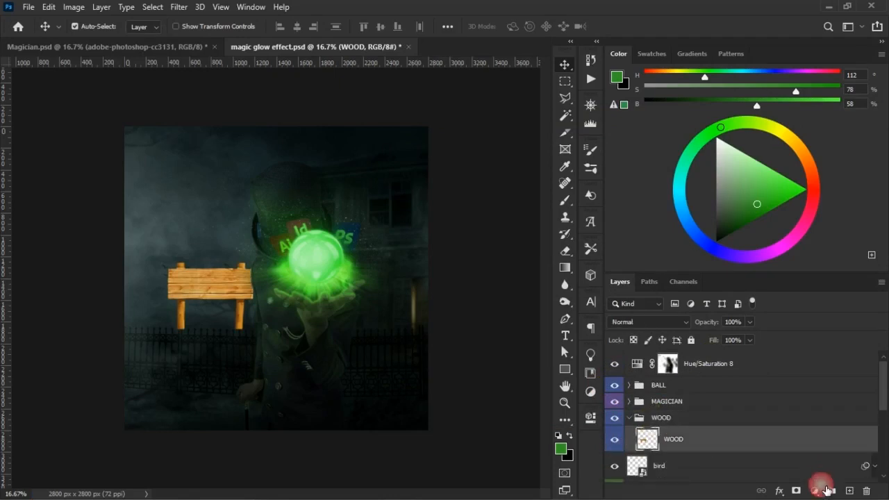
left_click(815, 490)
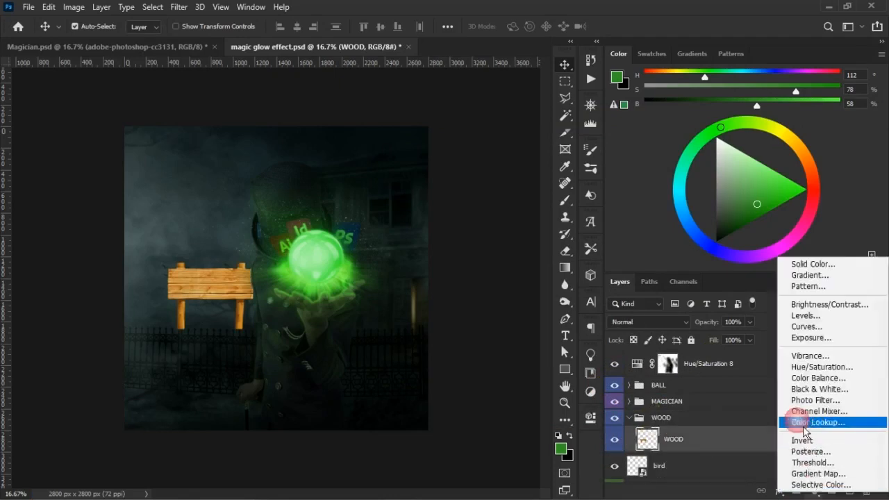
left_click(823, 338)
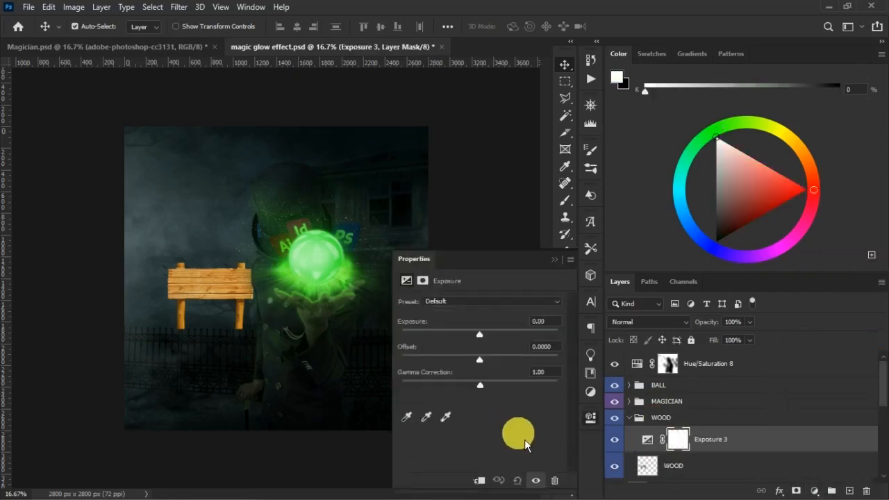
left_click_drag(479, 334, 446, 334)
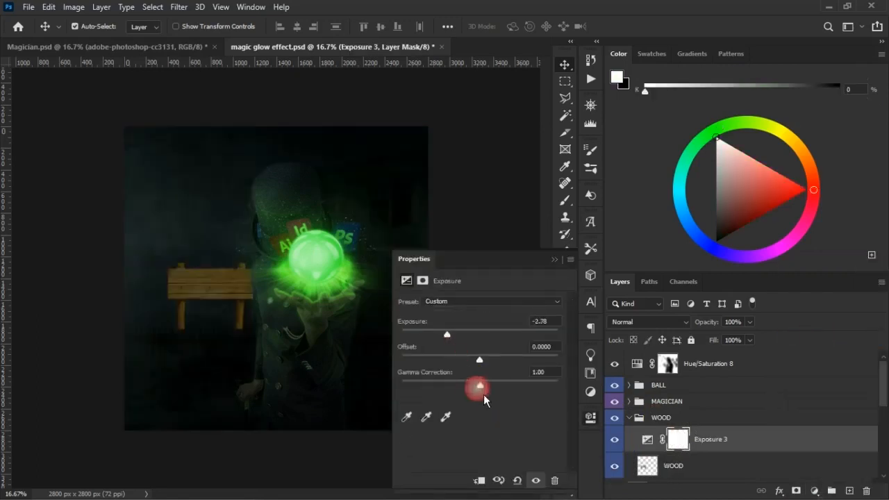
left_click(479, 480)
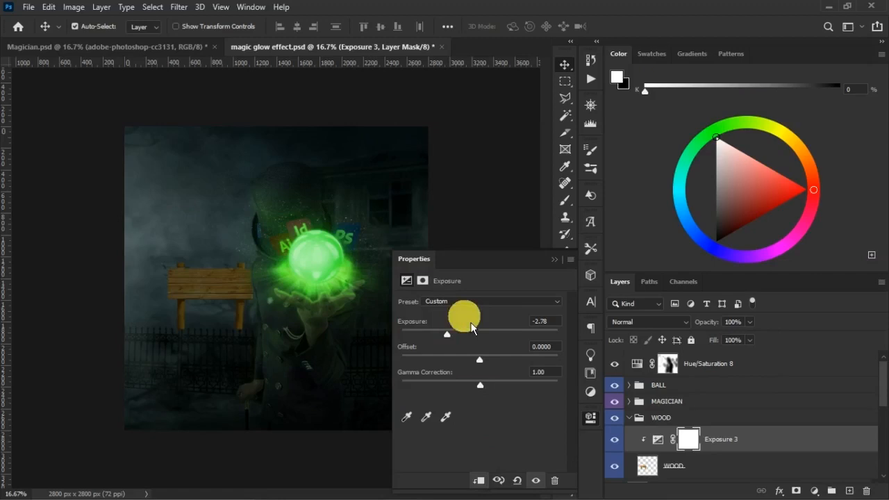
left_click_drag(453, 338, 470, 345)
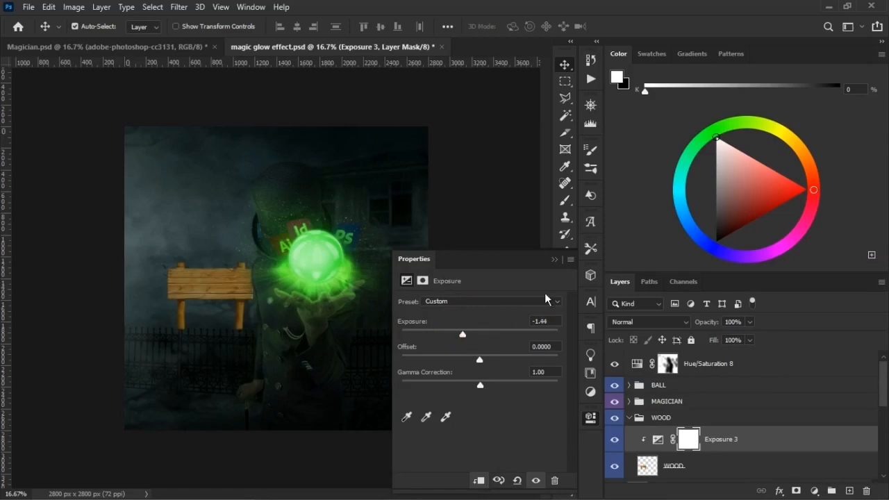
left_click(555, 259)
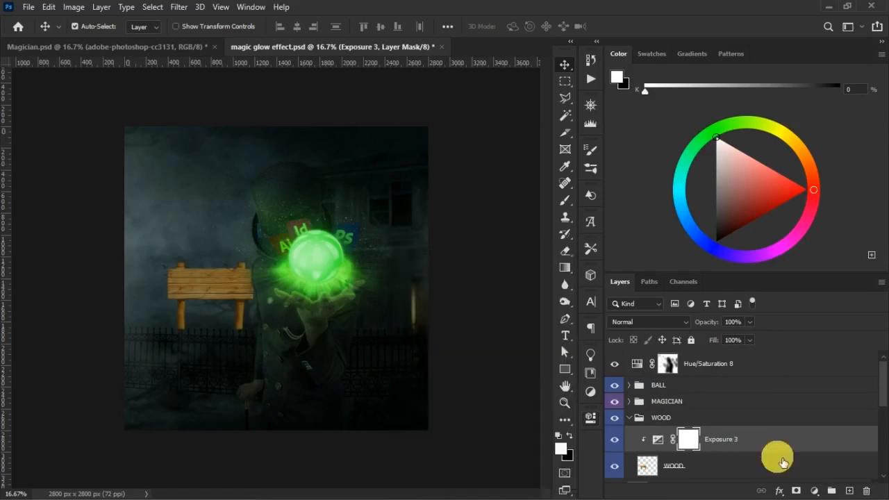
Add a clipped Hue/Saturation adjustment above the sign's Exposure layer and lower its saturation to -63
left_click(815, 491)
left_click(831, 278)
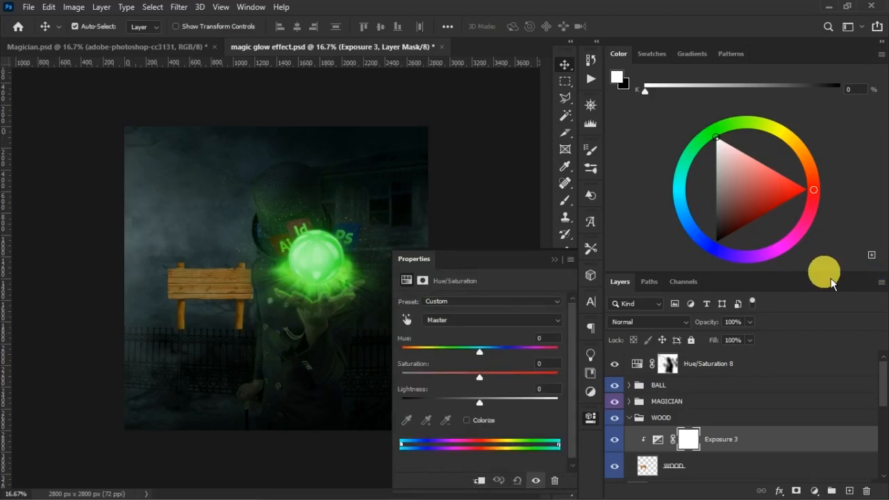
left_click(480, 481)
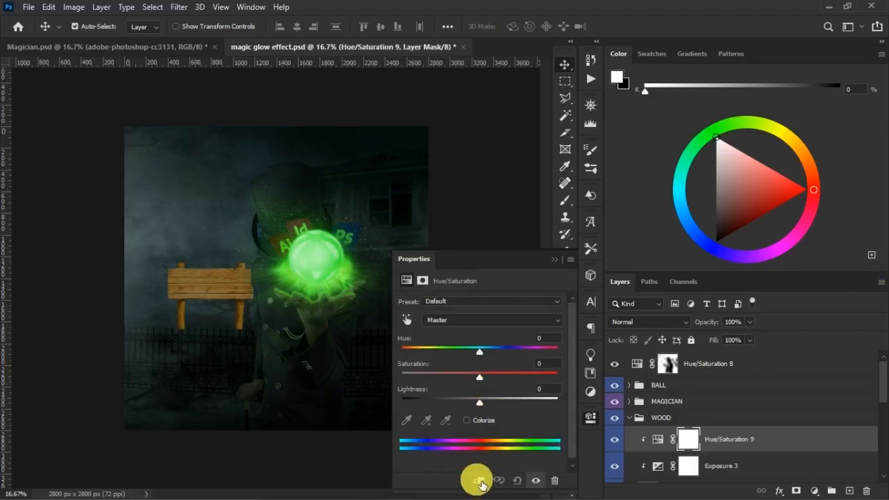
left_click_drag(479, 378, 430, 376)
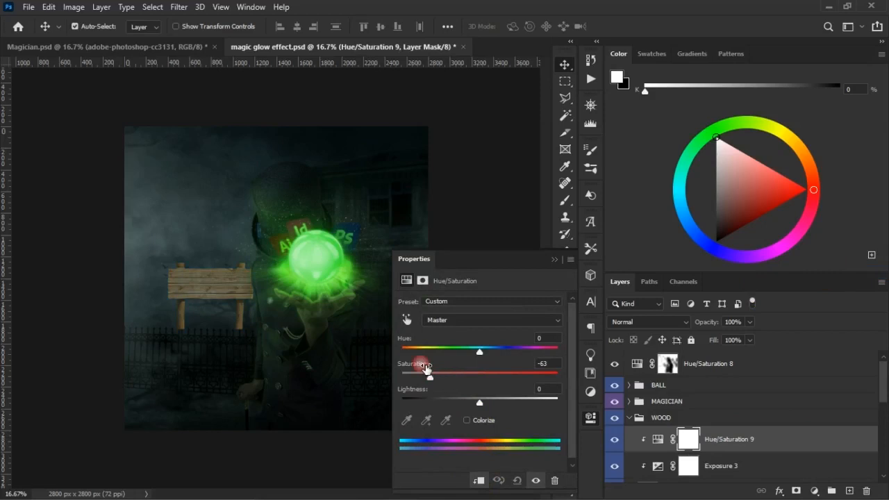
Check the sign in Magician.psd and fine-tune the saturation and lightness of the sign's Hue/Saturation adjustment
left_click(178, 47)
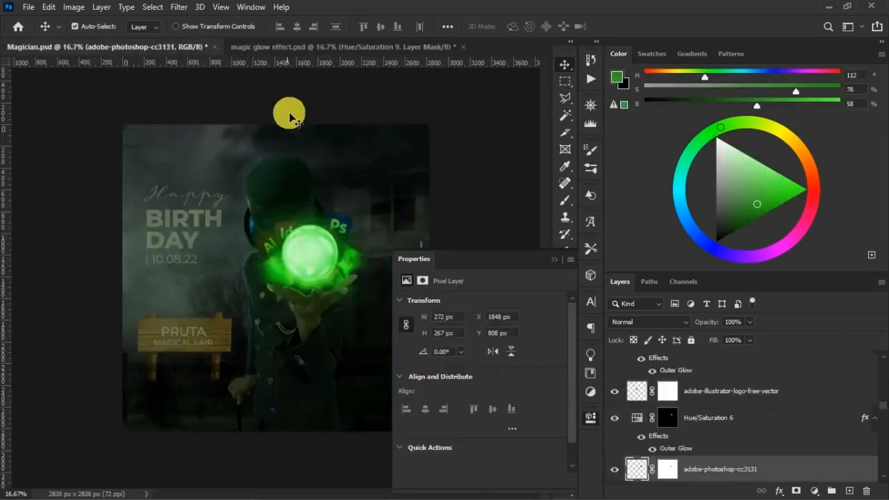
left_click(303, 48)
left_click_drag(430, 377, 432, 377)
mouse_move(499, 401)
left_mouse_down()
mouse_move(486, 412)
mouse_move(443, 410)
mouse_move(485, 405)
left_mouse_up()
left_click(554, 261)
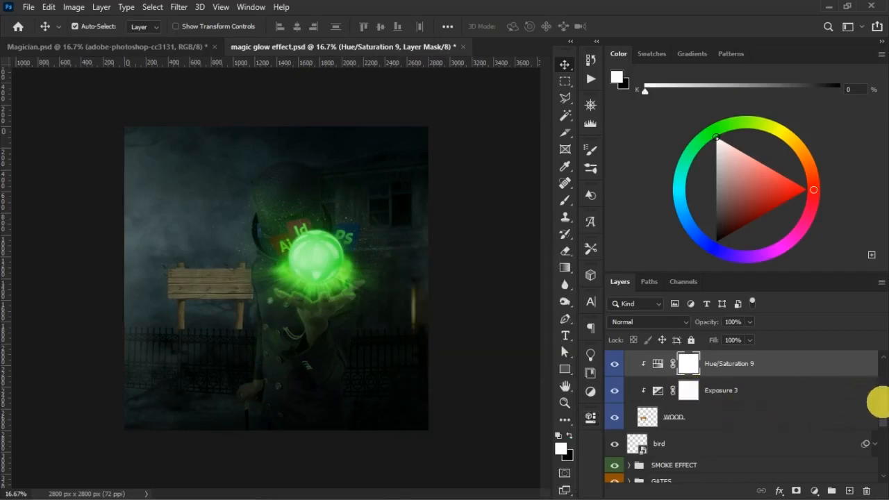
Transform the whole WOOD group, moving the sign down toward the canvas's left edge and enlarging it slightly
left_click(879, 397)
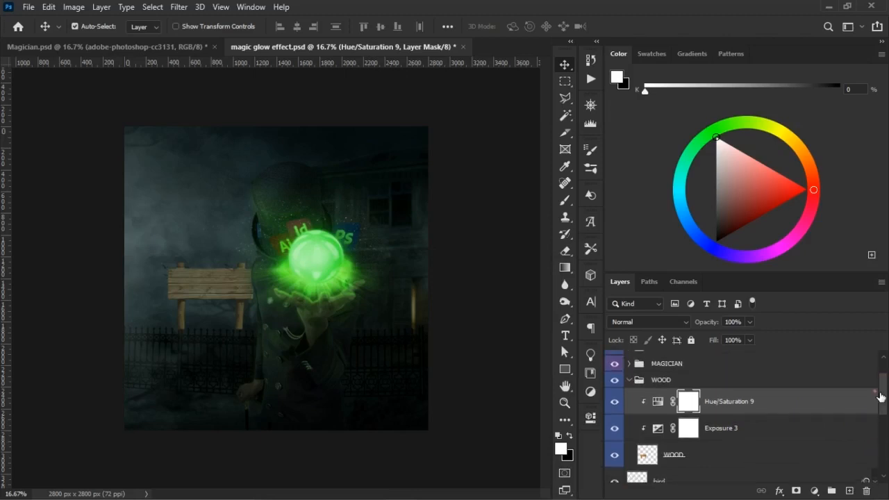
left_click(677, 382)
key("ctrl+t")
left_click_drag(236, 294, 203, 347)
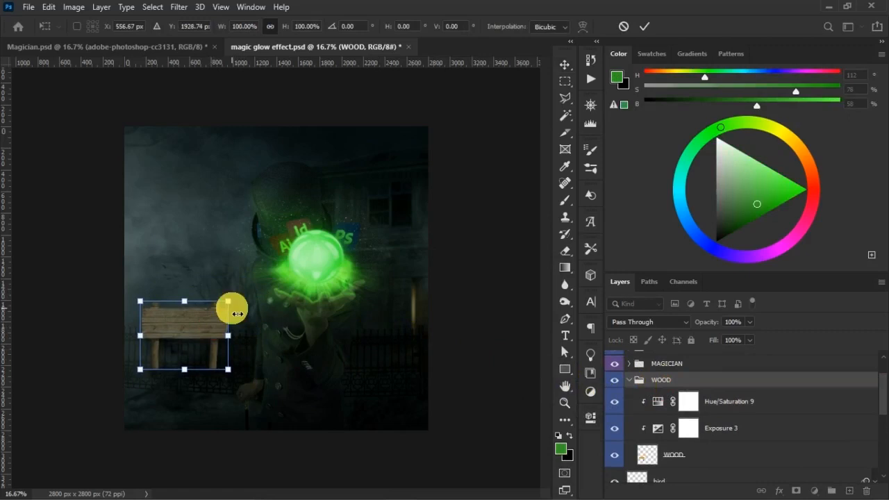
mouse_move(236, 305)
left_mouse_down()
mouse_move(242, 291)
mouse_move(233, 289)
left_mouse_up()
key("Return")
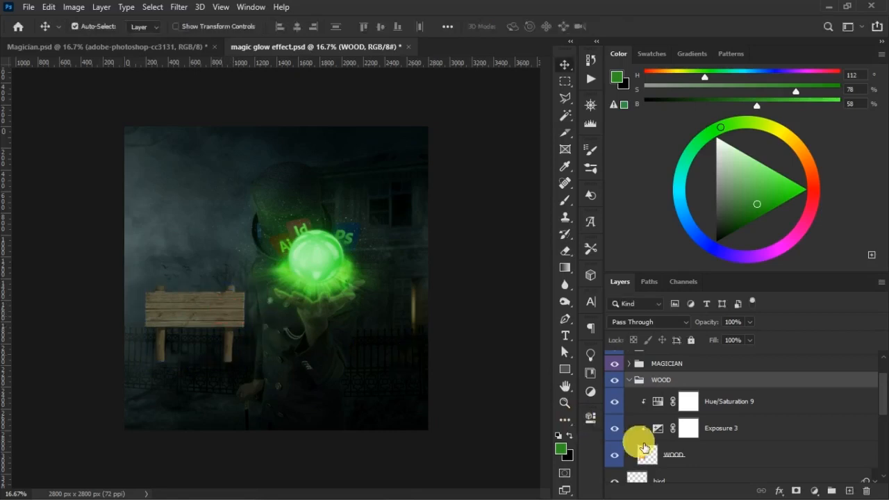
Place the WOOD group below the GATES group and shift the sign slightly upward behind the fence
left_click(629, 380)
left_click_drag(668, 380, 694, 452)
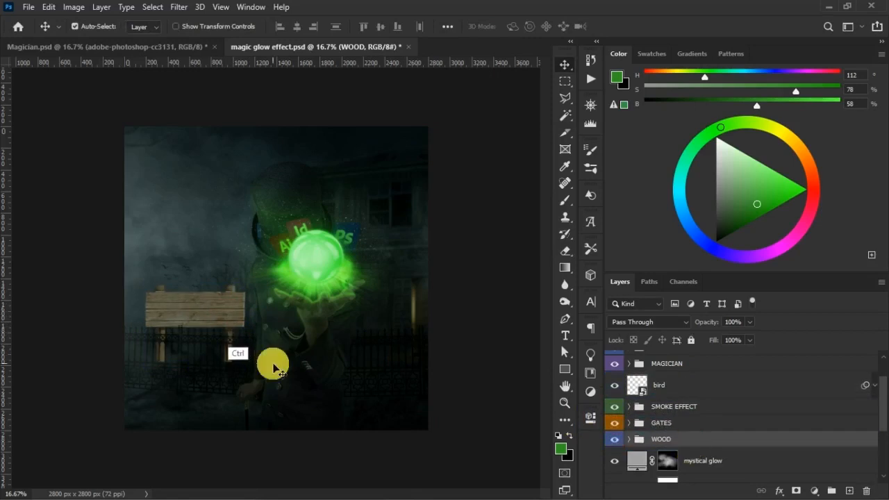
key("ctrl+t")
left_click_drag(224, 318, 241, 300)
key("Return")
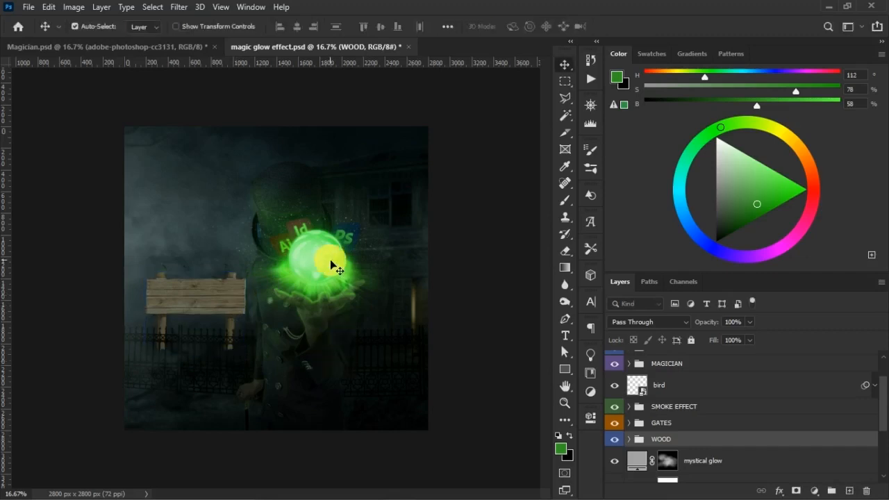
Check the sign placement in Magician.psd and nudge the WOOD group about 120 px down and 10 px left
left_click(187, 53)
left_click(355, 51)
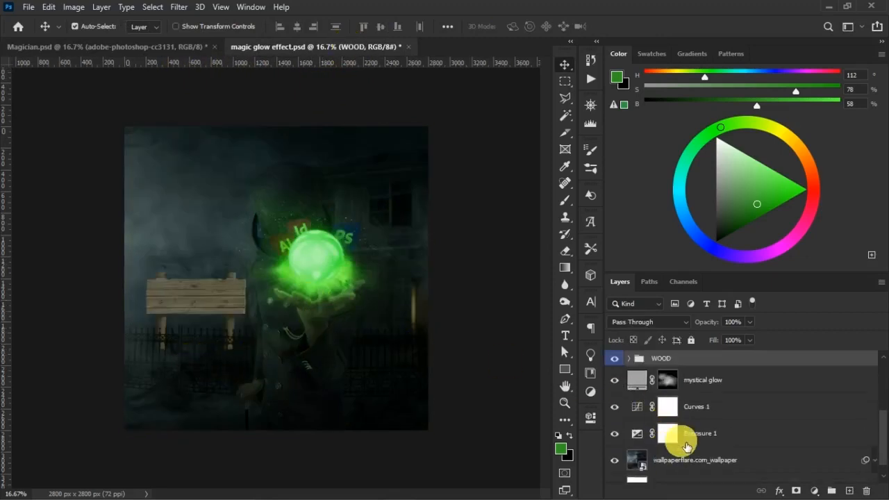
scroll(729, 389, "up", 2)
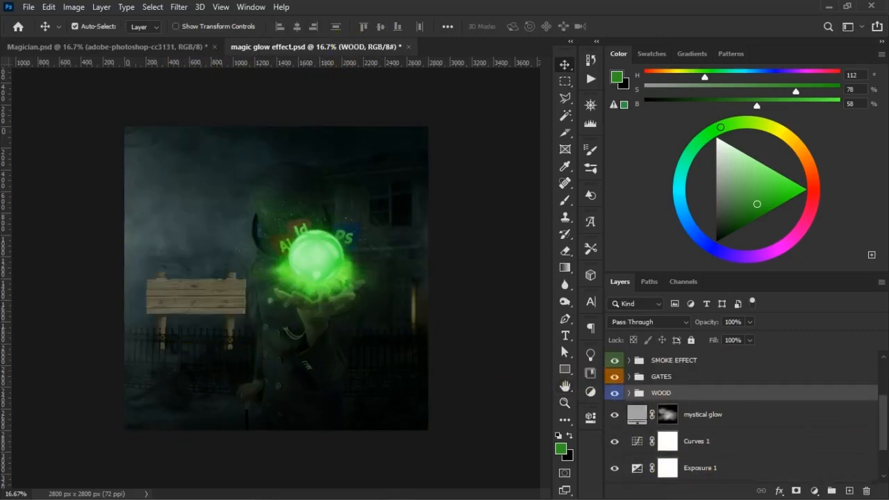
left_click(726, 381)
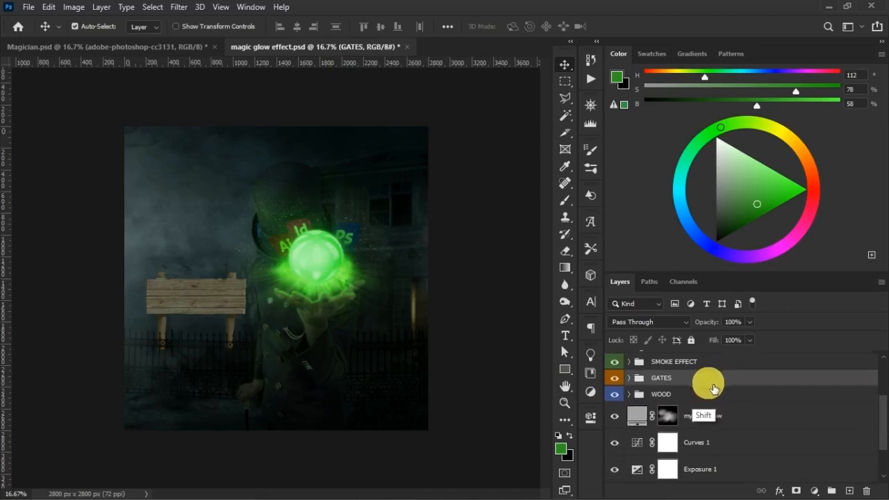
left_click(693, 401)
key("shift+Down")
key("shift+Down")
key("shift+Down")
key("shift+Down")
key("shift+Down")
key("shift+Down")
key("shift+Down")
key("shift+Down")
key("shift+Down")
key("shift+Down")
key("shift+Down")
key("shift+Down")
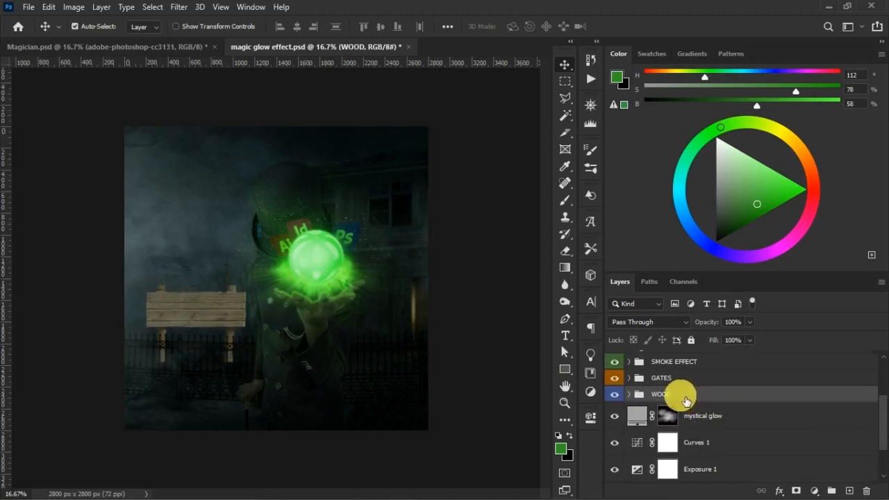
key("shift+Left")
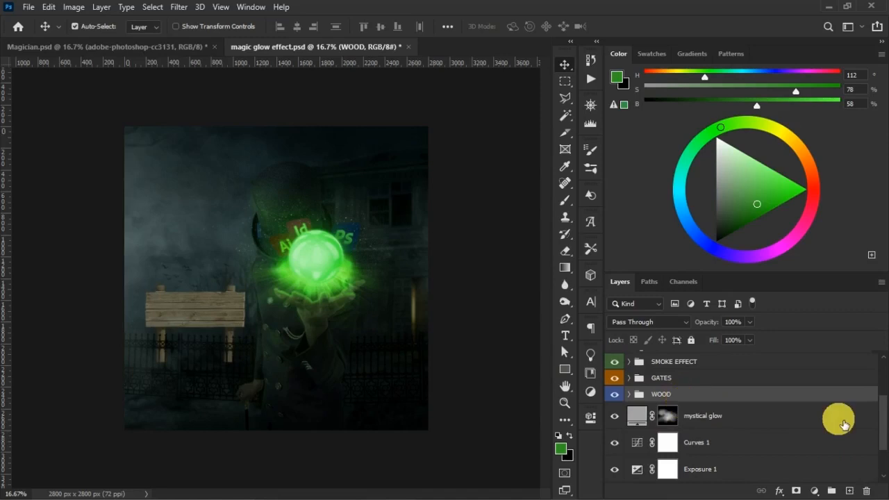
Move the WOOD group below the mystical glow layer, directly above Curves 1
scroll(843, 425, "down", 2)
scroll(880, 440, "up", 1)
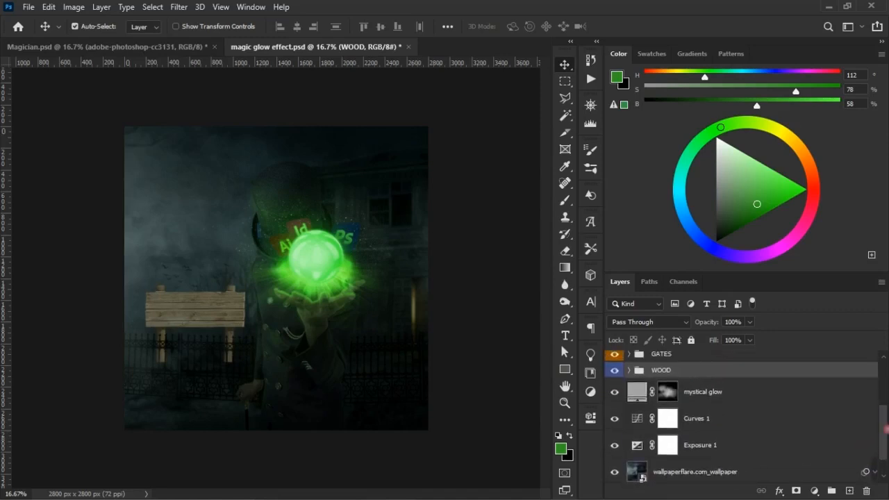
left_click_drag(685, 367, 699, 406)
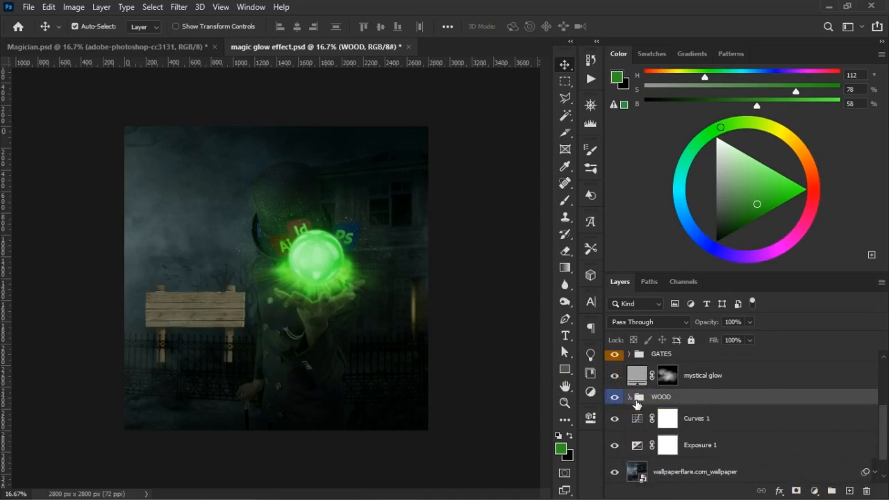
Add a new layer inside the WOOD group and place it directly beneath the WOOD sign layer
left_click(628, 397)
left_click(773, 446)
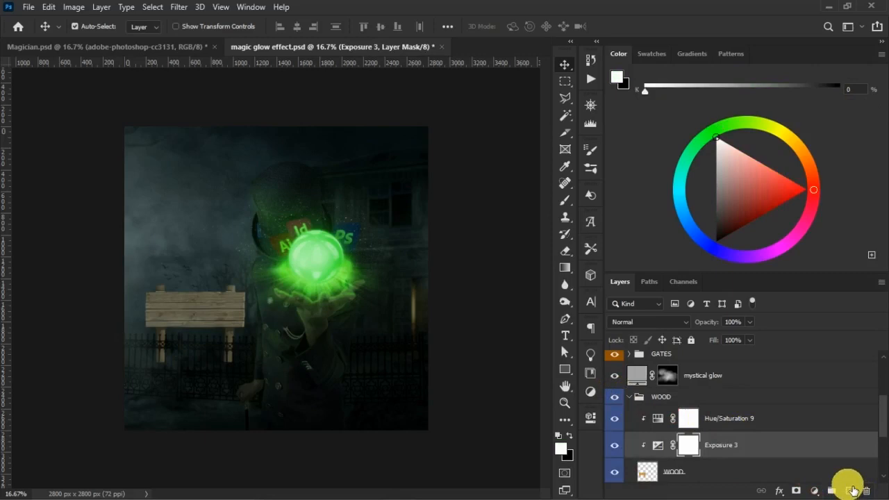
left_click(766, 425)
left_click(851, 492)
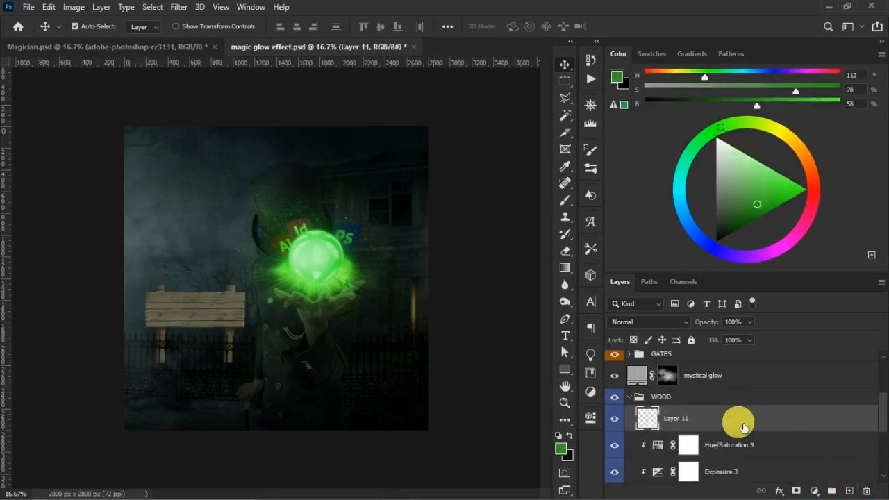
left_click_drag(883, 417, 882, 432)
left_click_drag(709, 367, 738, 453)
Paint black shading behind the sign's posts along the fence, using a 175 px soft brush and raising opacity and flow to 100%
key("b")
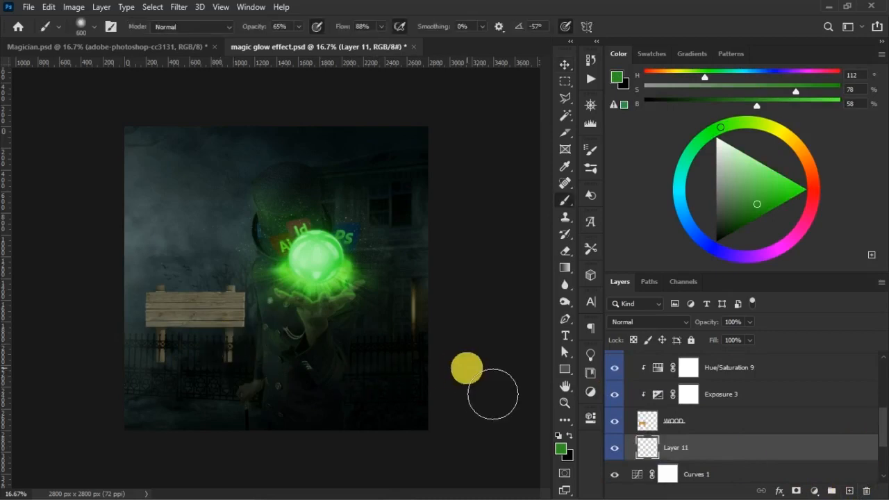
left_click(570, 435)
key("z")
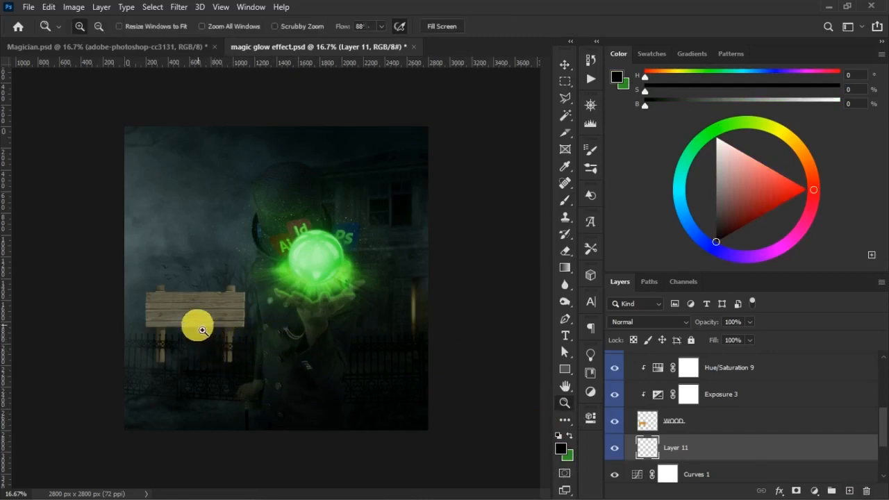
mouse_move(138, 266)
left_mouse_down()
mouse_move(327, 452)
mouse_move(360, 354)
left_mouse_up()
left_click_drag(159, 313, 260, 295)
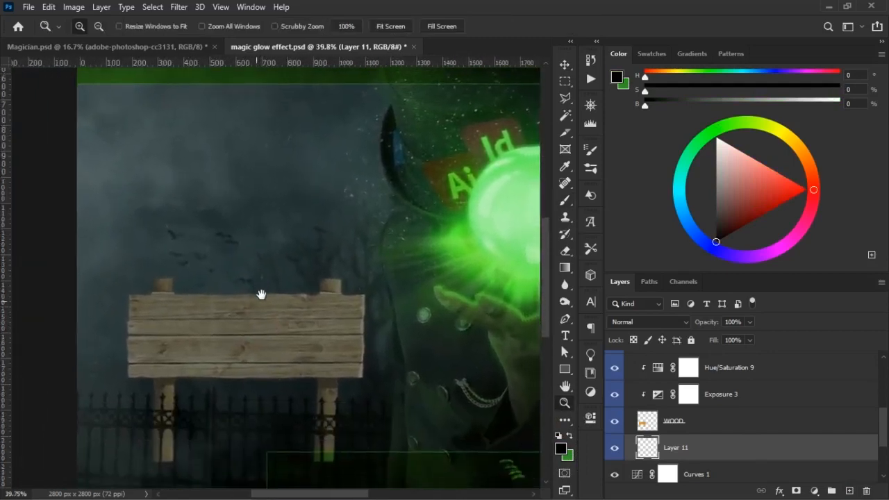
key("ctrl+minus")
key("ctrl+minus")
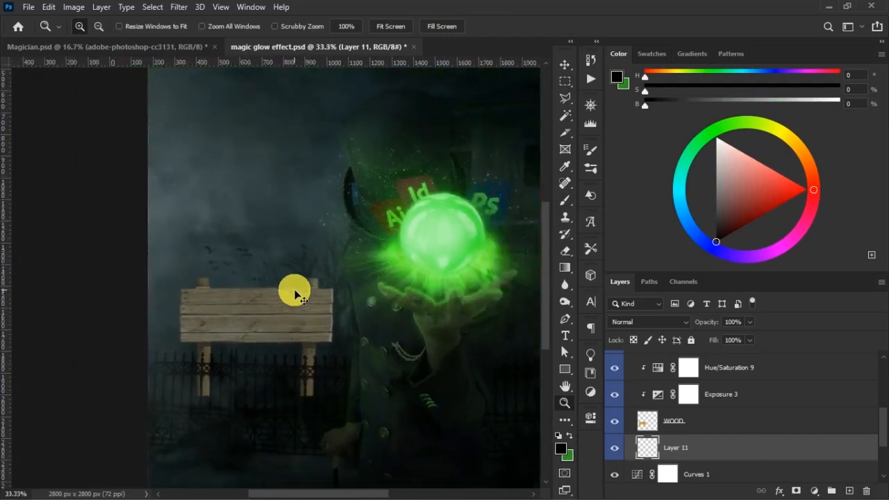
key("b")
key("bracketleft")
key("bracketleft")
key("bracketleft")
key("bracketleft")
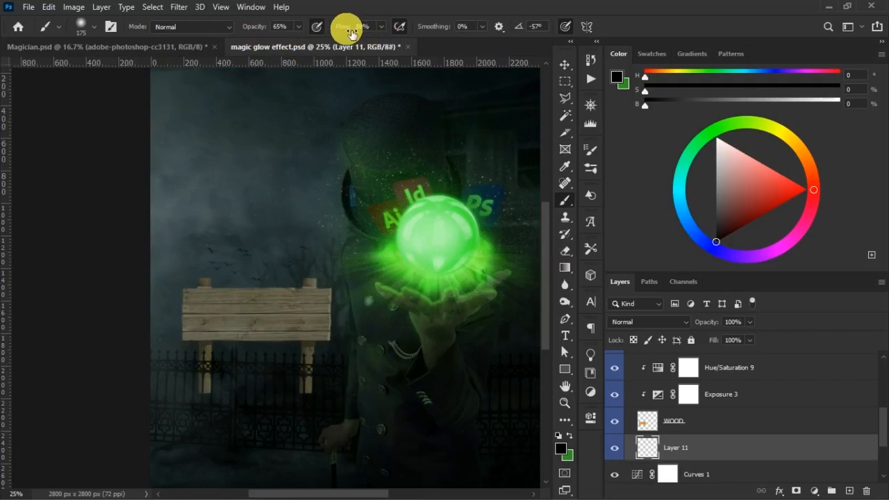
left_click_drag(249, 29, 256, 27)
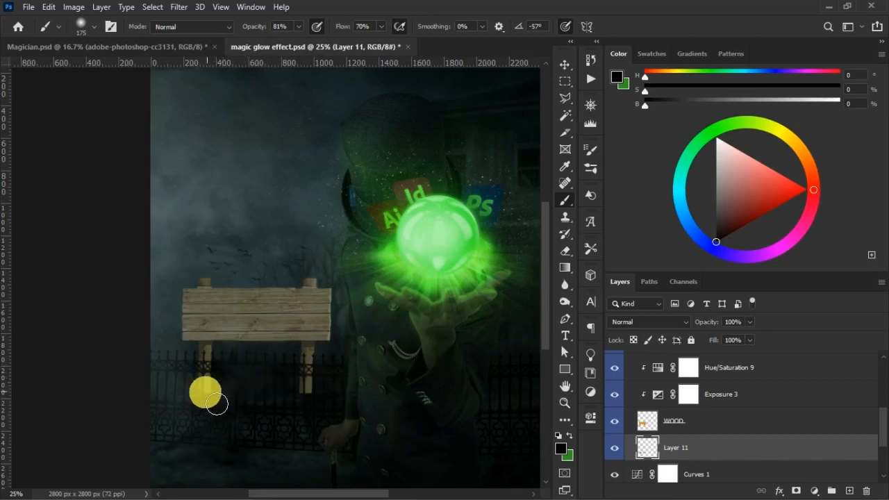
left_click_drag(267, 31, 349, 31)
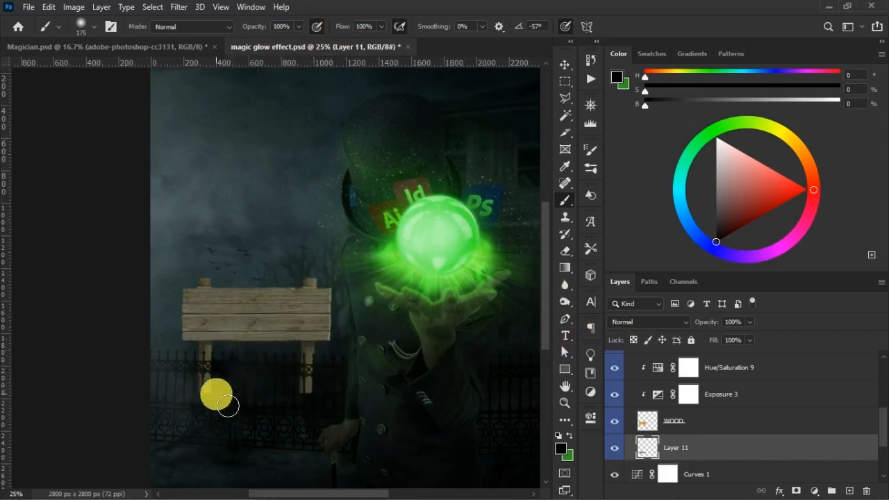
Collapse the WOOD group and move it above the mystical glow layer, directly below GATES
scroll(869, 434, "up", 3)
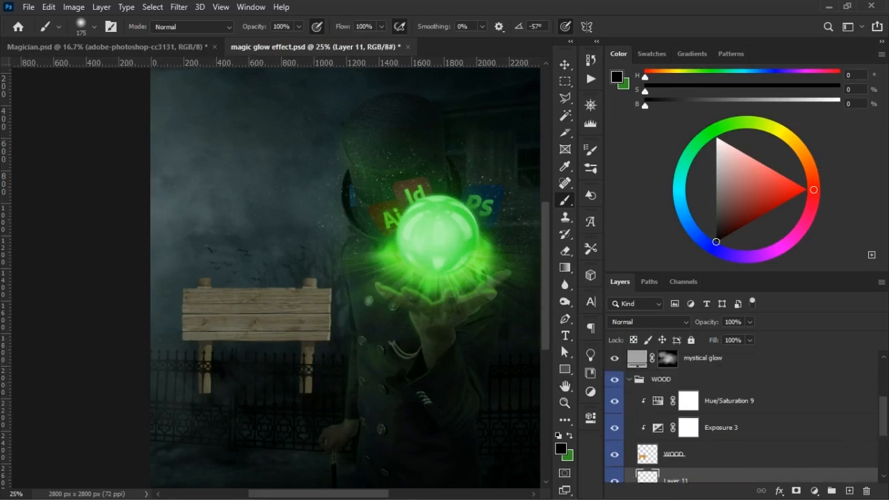
left_click(640, 416)
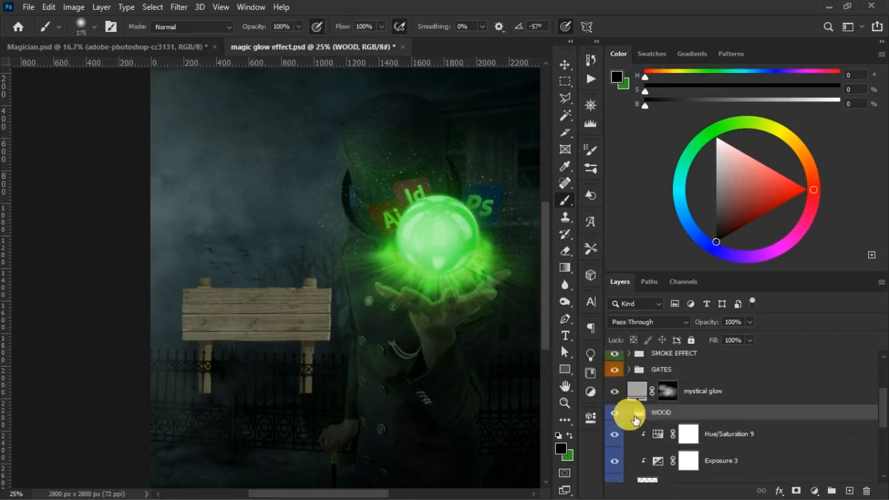
left_click(631, 413)
left_click_drag(675, 414, 662, 386)
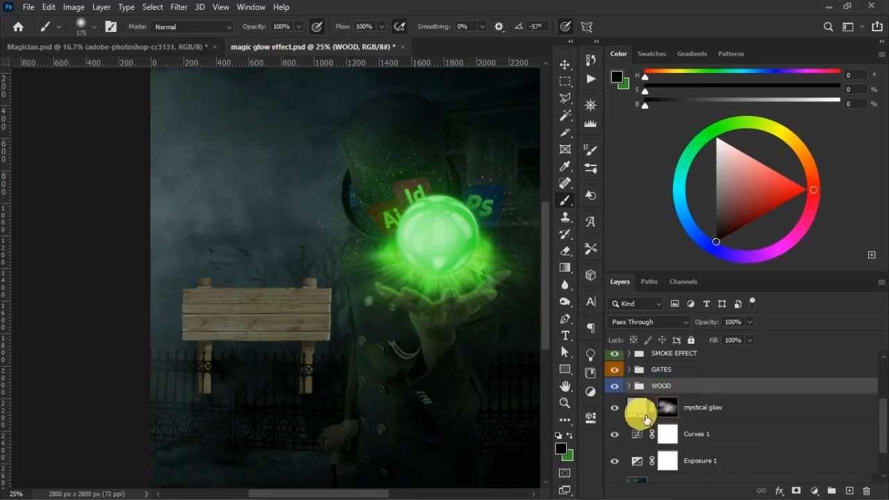
Compare the sign with Layer 11 hidden and shown, then refine the black shading around the posts with a 90 px brush
left_click(629, 386)
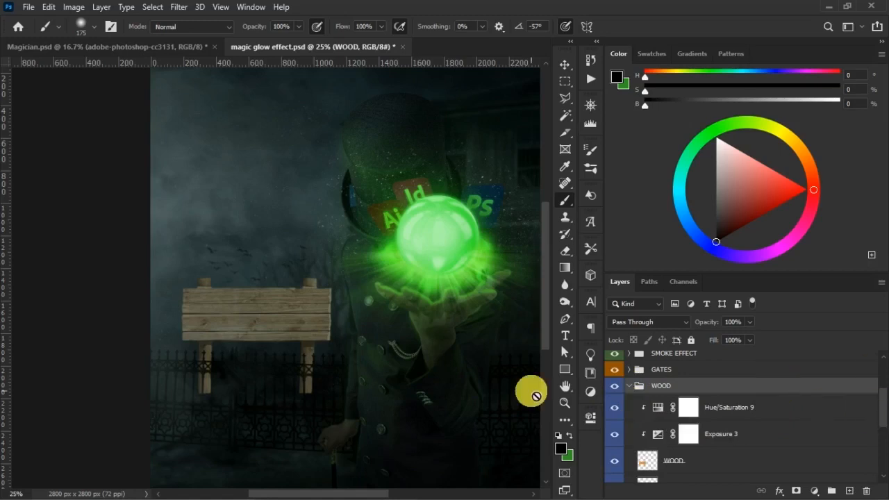
scroll(875, 411, "down", 3)
left_click(652, 429)
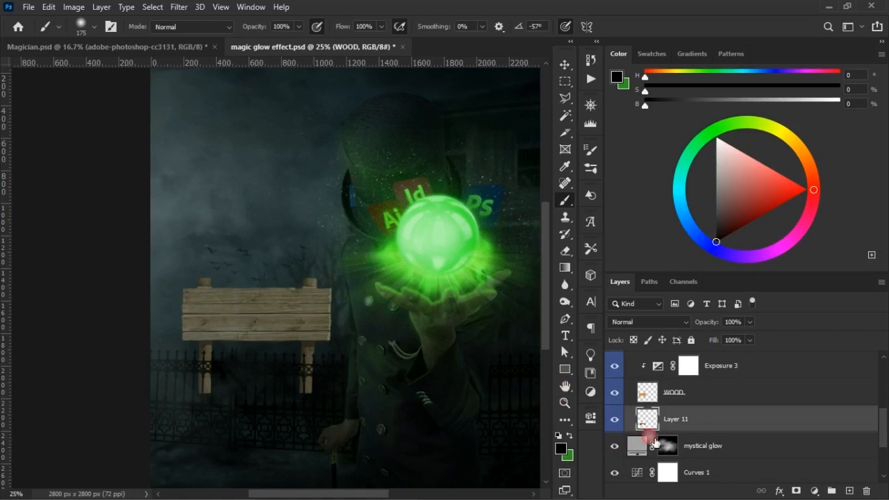
left_click(615, 421)
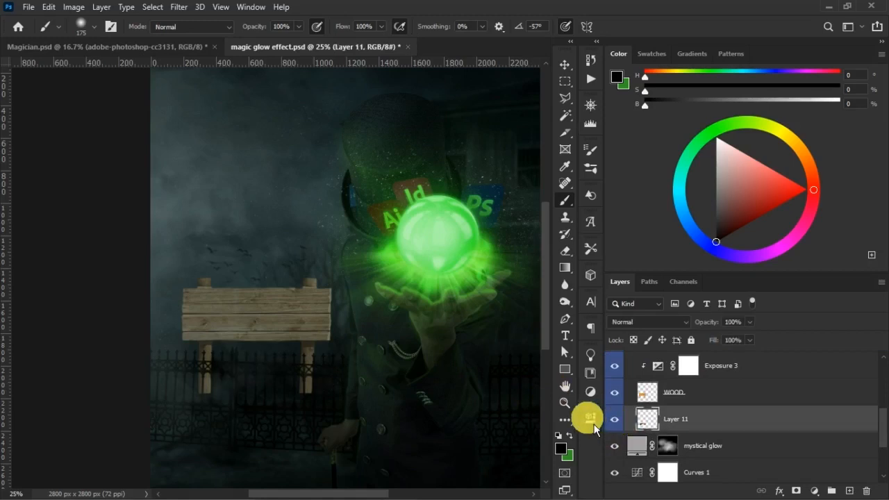
left_click(618, 421)
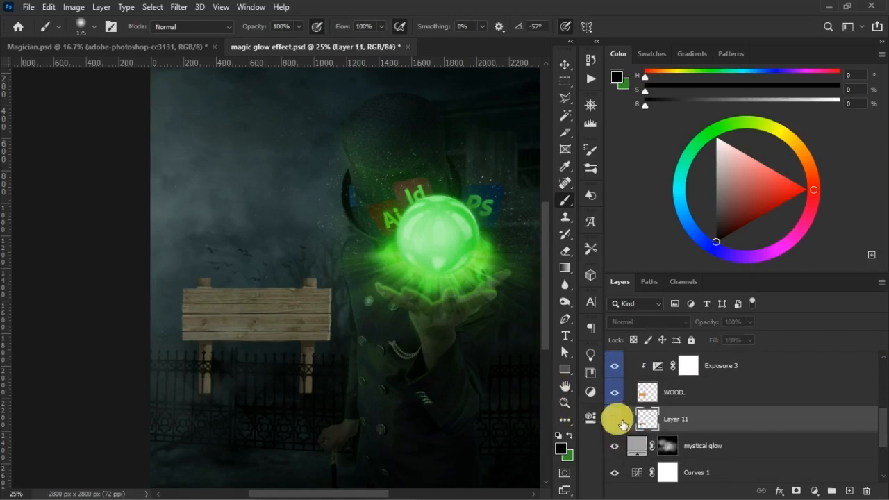
left_click(616, 420)
key("bracketleft")
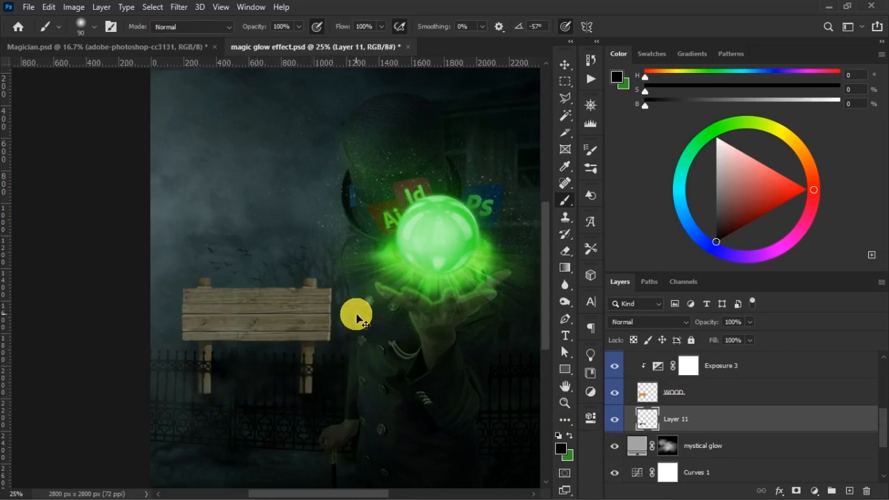
Collapse the WOOD group and save the document
key("ctrl+minus")
key("v")
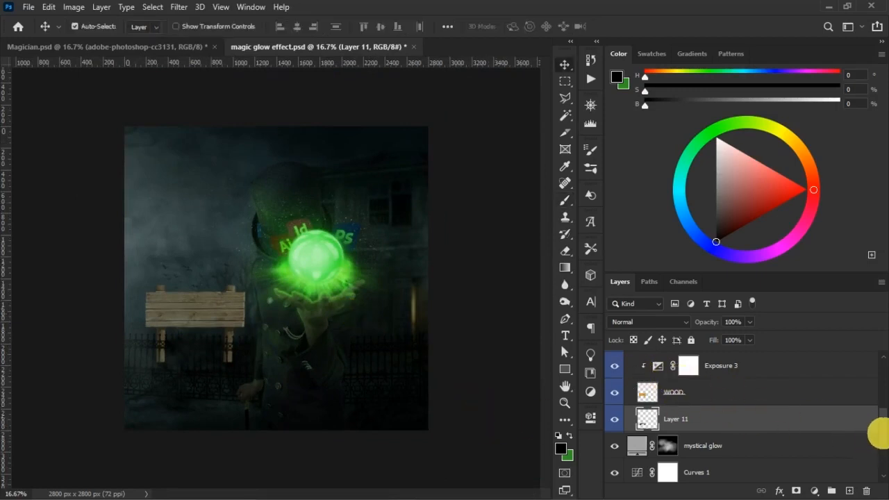
scroll(869, 427, "up", 4)
left_click(629, 452)
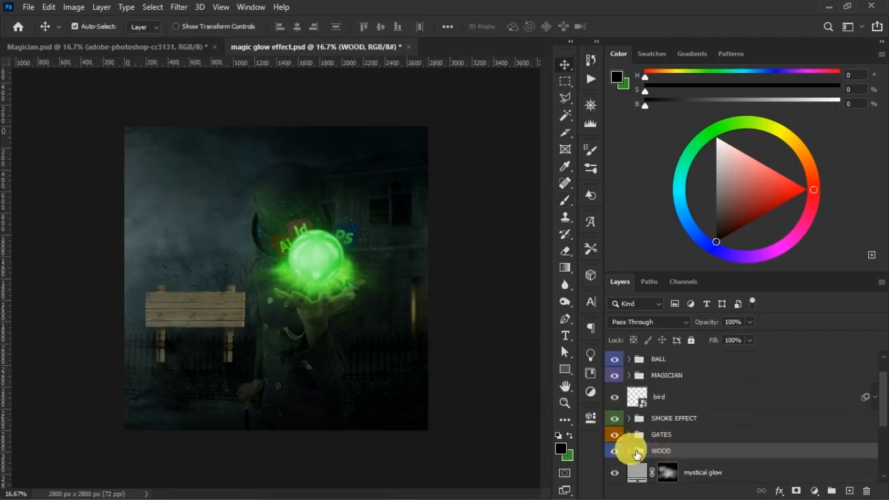
key("ctrl+s")
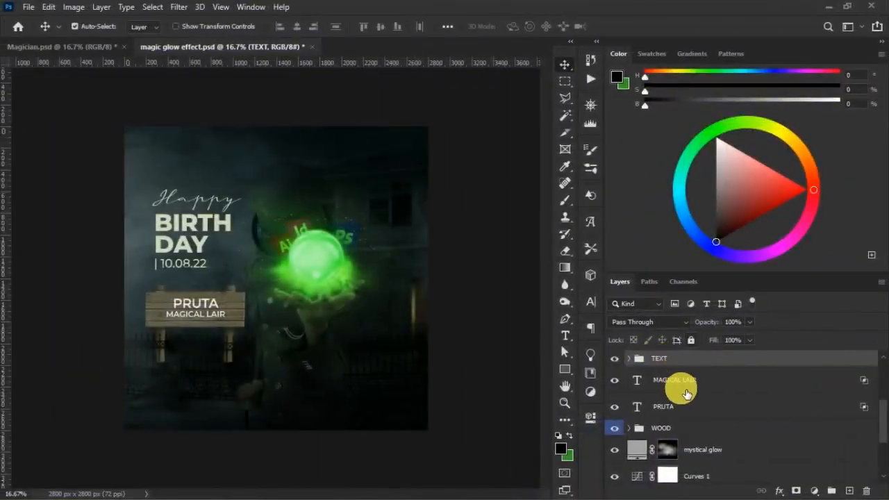
Examine the sign's text layers and the character settings of the BIRTH DAY, date and Happy layers in the TEXT group
left_click(681, 384)
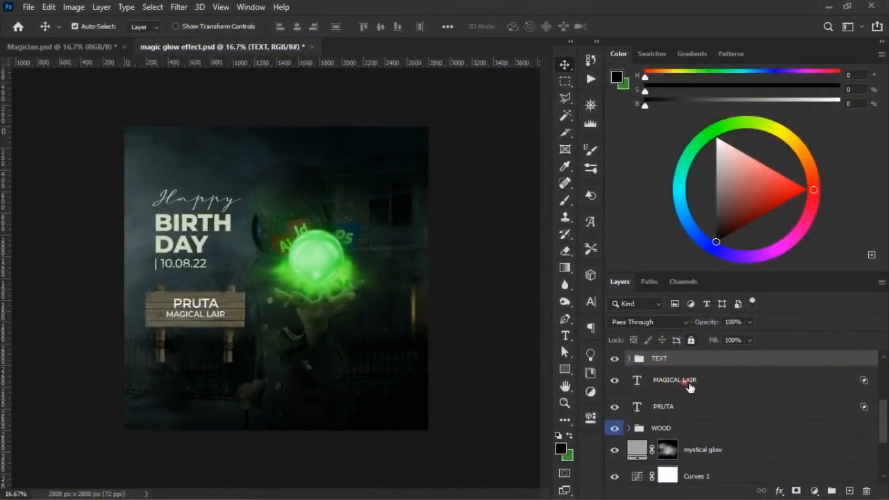
left_click(680, 409)
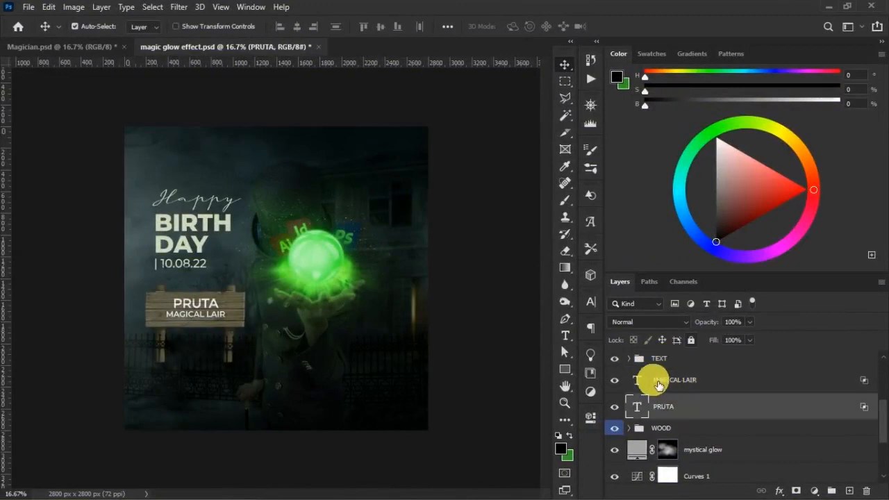
left_click(629, 359)
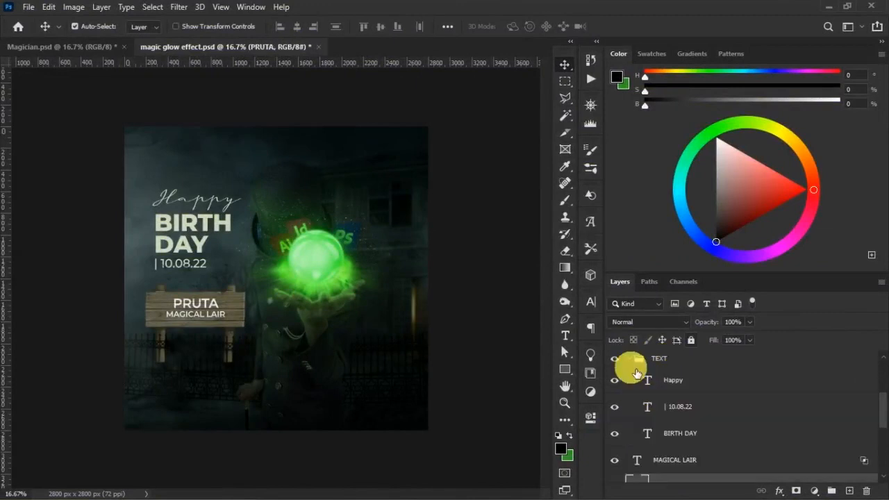
left_click(681, 433)
left_click(591, 302)
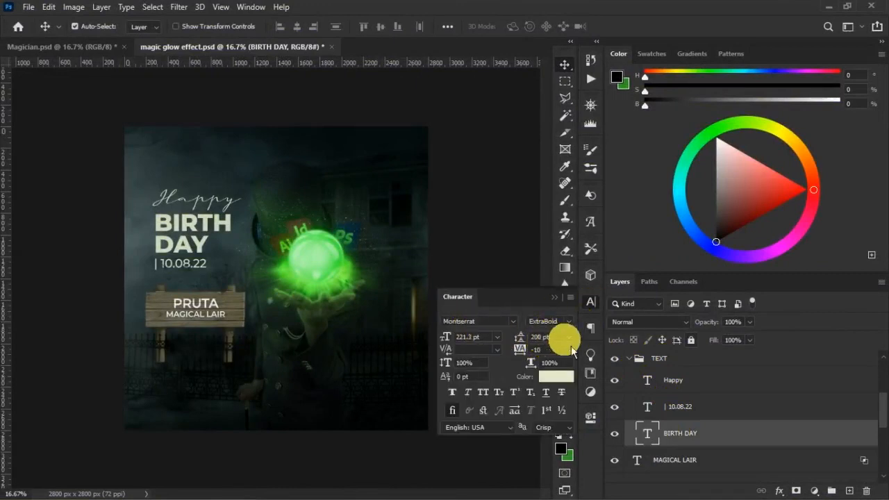
left_click(681, 407)
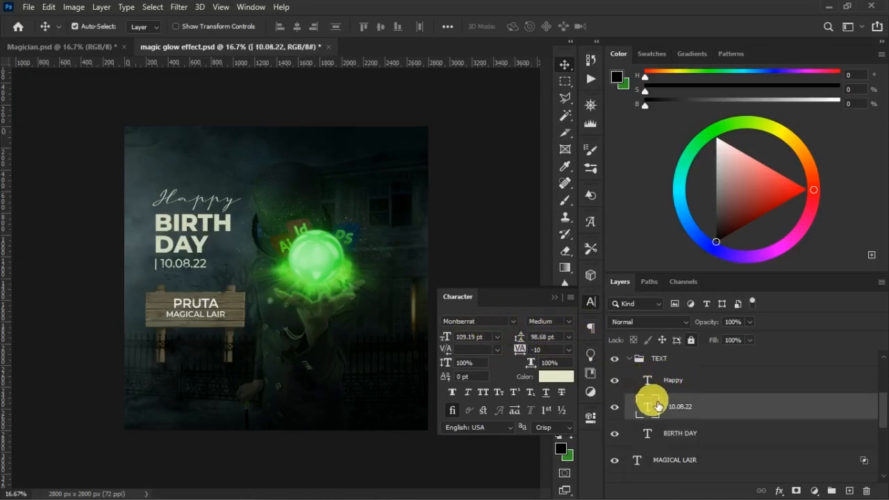
left_click(688, 381)
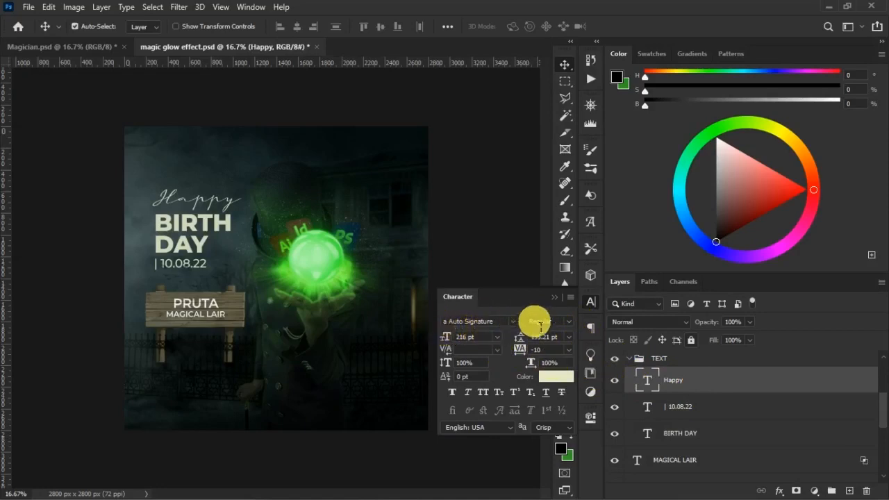
left_click(554, 307)
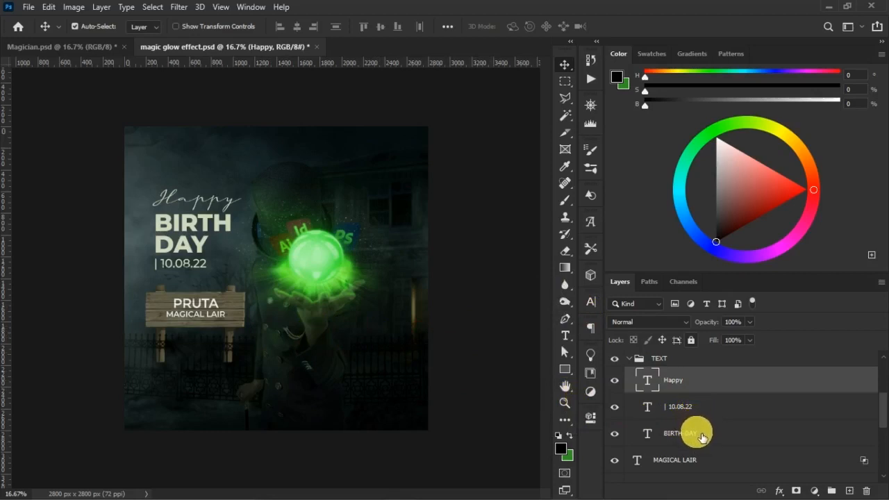
Collapse the TEXT group, lower it to 71% opacity and 75% fill, and nudge it up 10 px
left_click(629, 357)
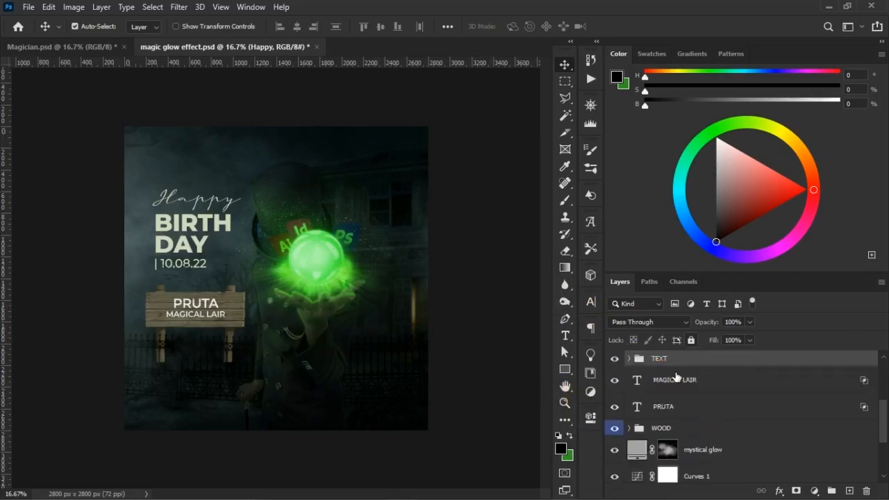
mouse_move(717, 341)
left_mouse_down()
mouse_move(706, 338)
mouse_move(708, 325)
mouse_move(713, 337)
left_mouse_up()
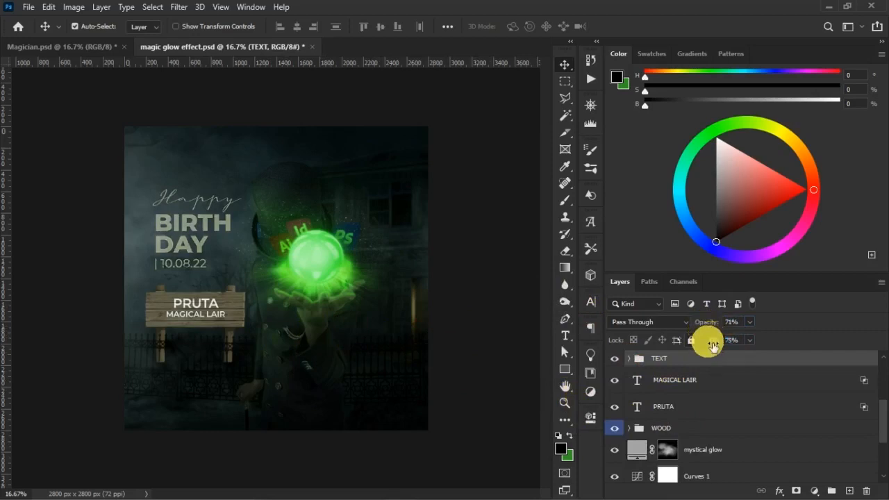
key("shift+Up")
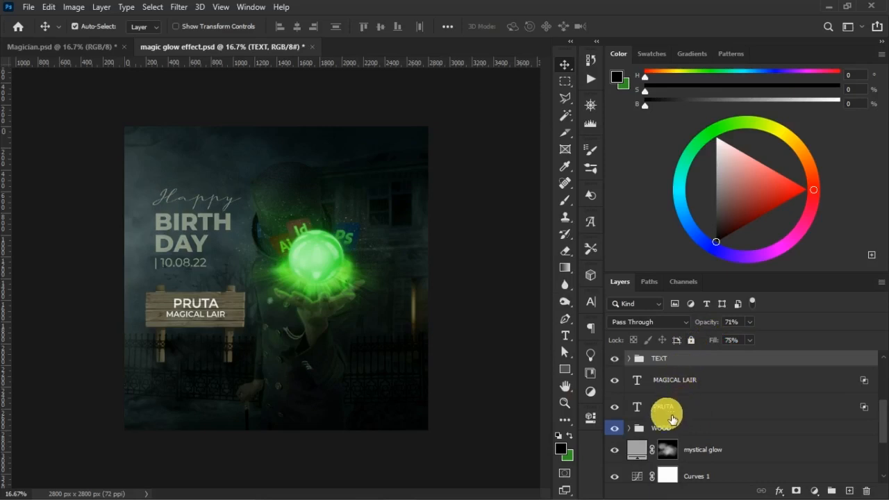
Set both text layers on the wooden sign to 65% opacity and 67% fill
left_click(693, 405)
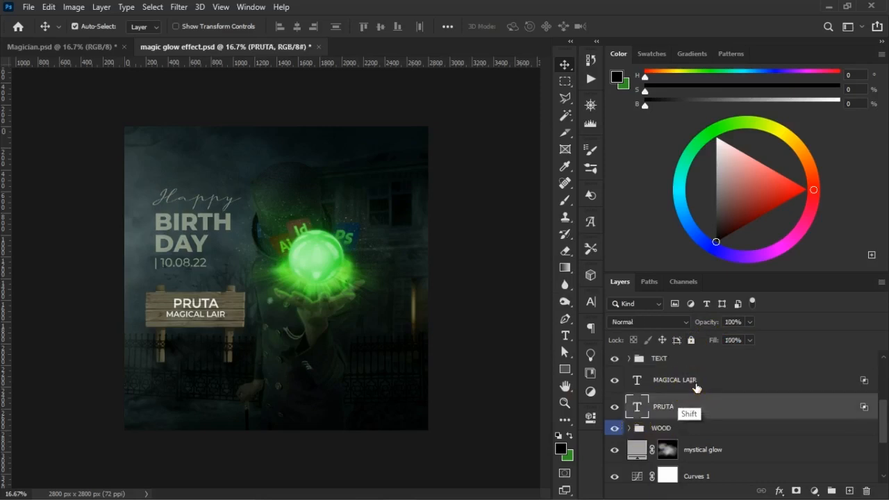
left_click(697, 386, "shift")
left_click_drag(719, 345, 702, 357)
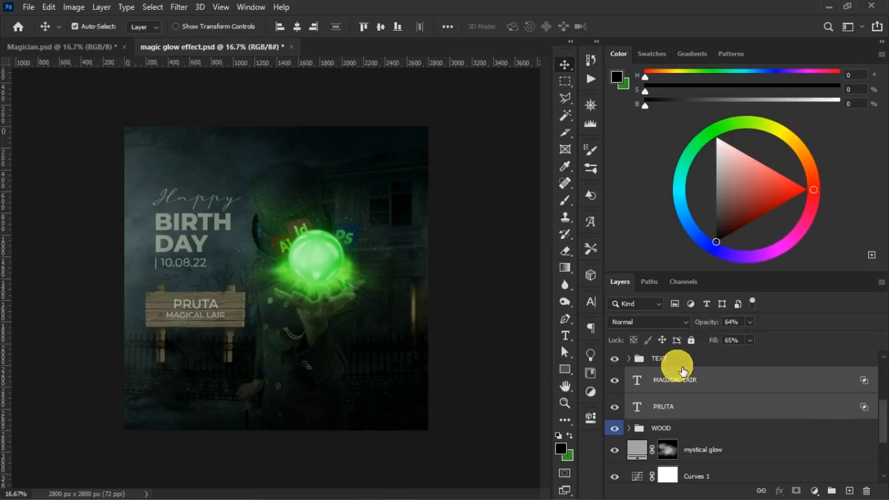
left_click_drag(714, 331, 720, 347)
Move the bird layer slightly up and to the right above the wooden sign, and set its opacity and fill to 100%
right_click(182, 281)
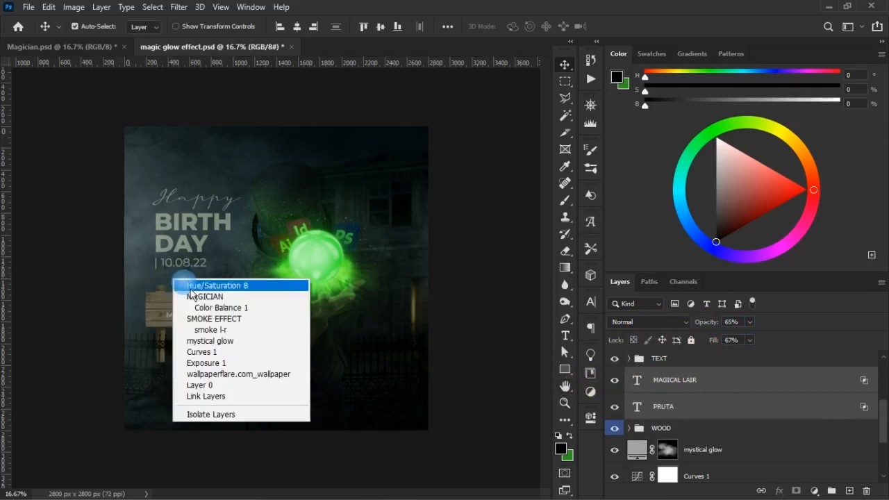
left_click(232, 378)
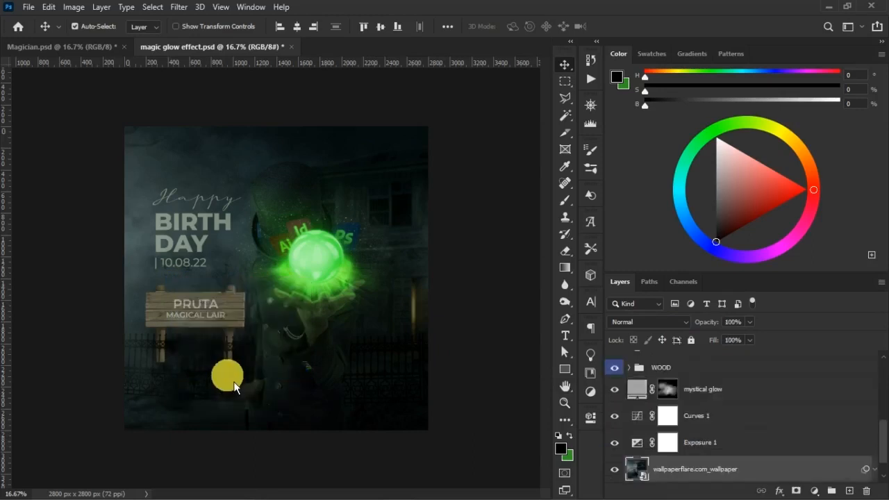
key("z")
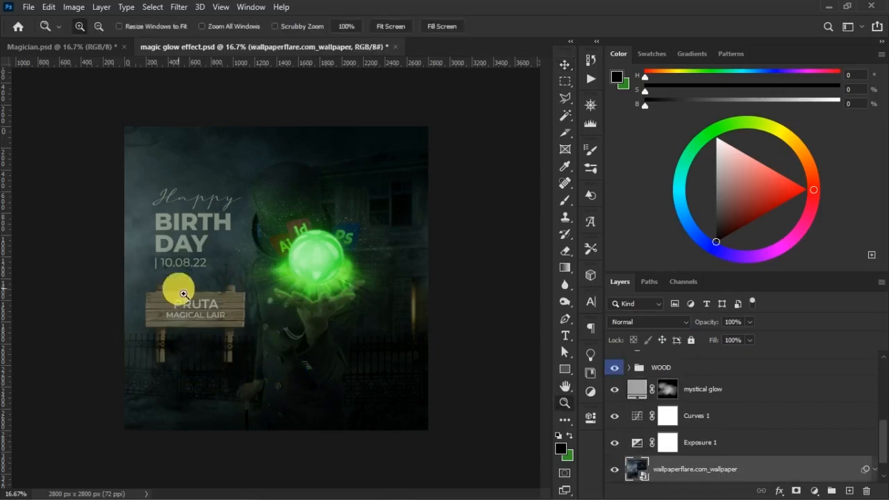
left_click_drag(139, 225, 351, 366)
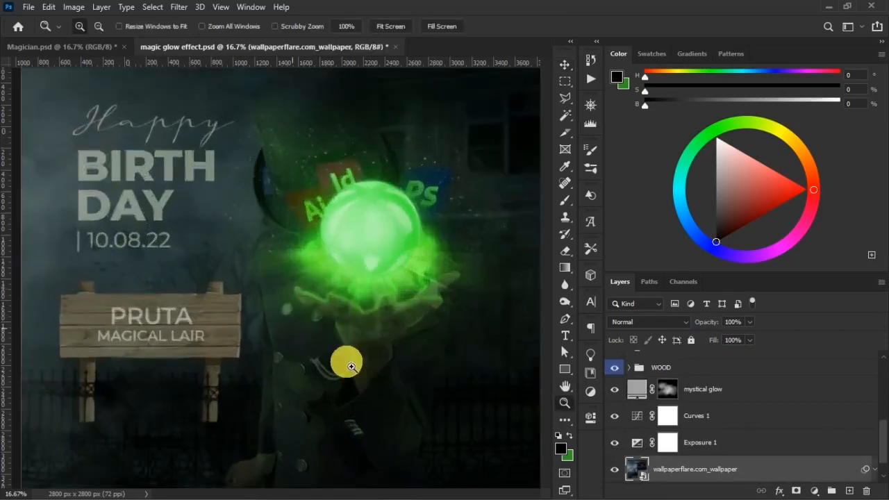
key("space")
left_click_drag(145, 264, 243, 269)
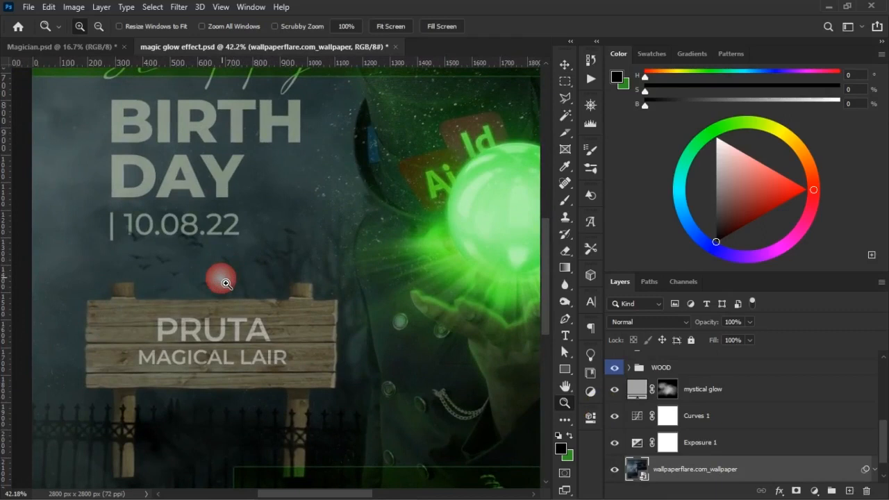
key("v")
right_click(198, 244)
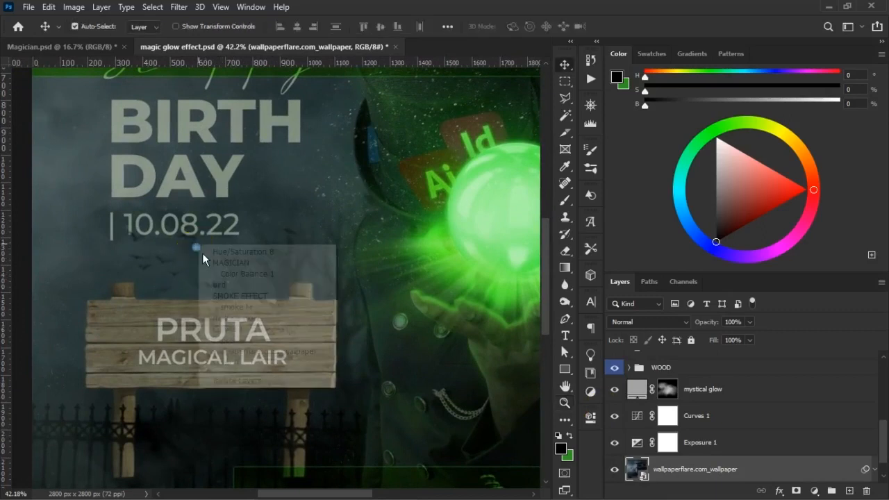
left_click(240, 286)
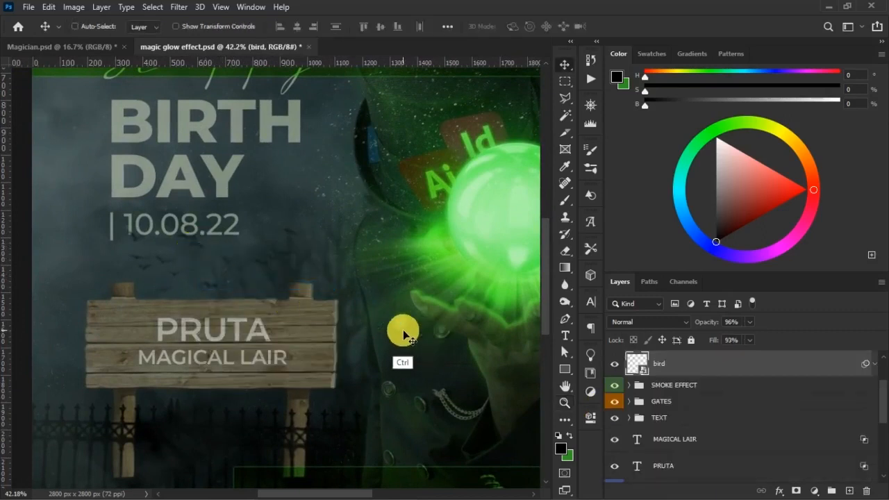
key("ctrl+t")
mouse_move(233, 263)
left_mouse_down()
mouse_move(238, 243)
mouse_move(244, 258)
left_mouse_up()
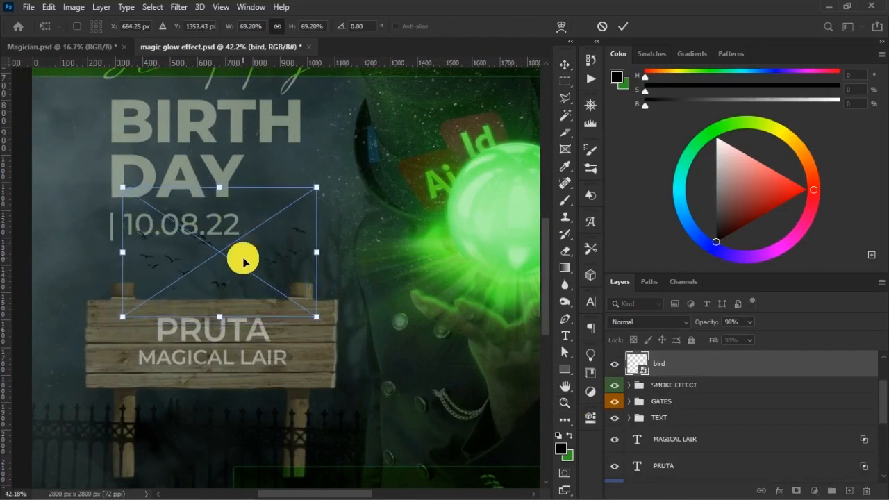
key("Return")
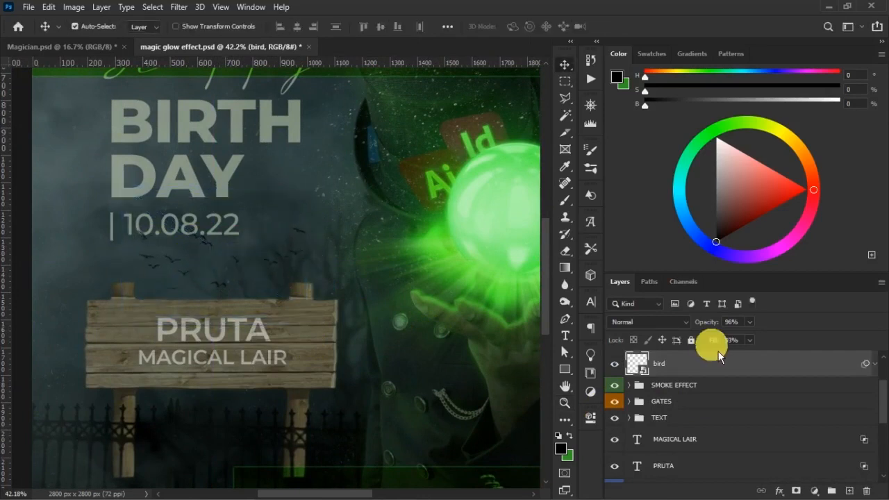
left_click(748, 341)
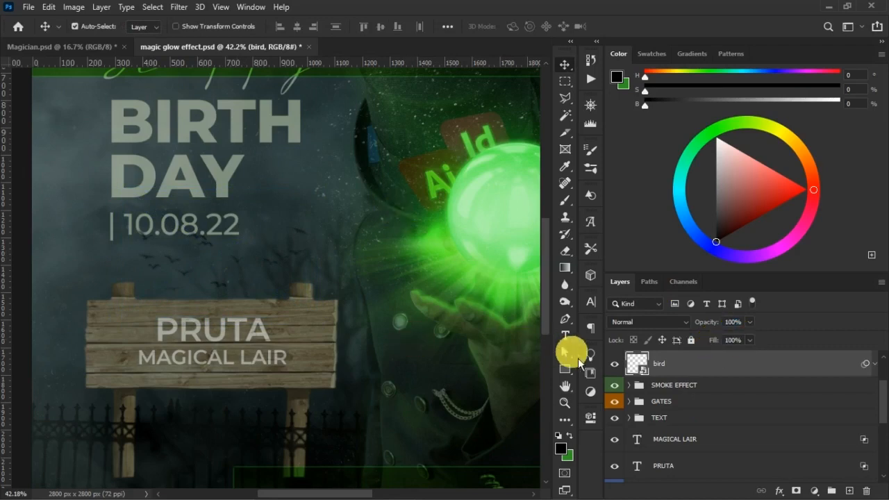
key("ctrl+j")
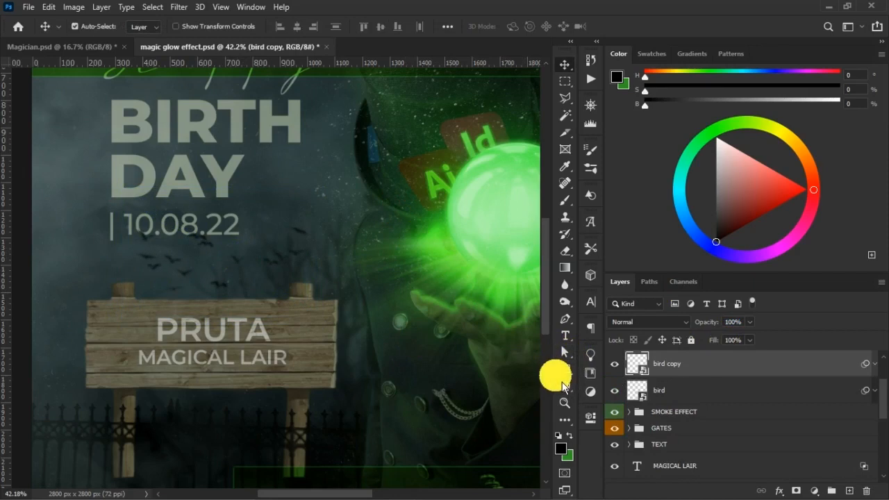
key("ctrl+0")
key("ctrl+minus")
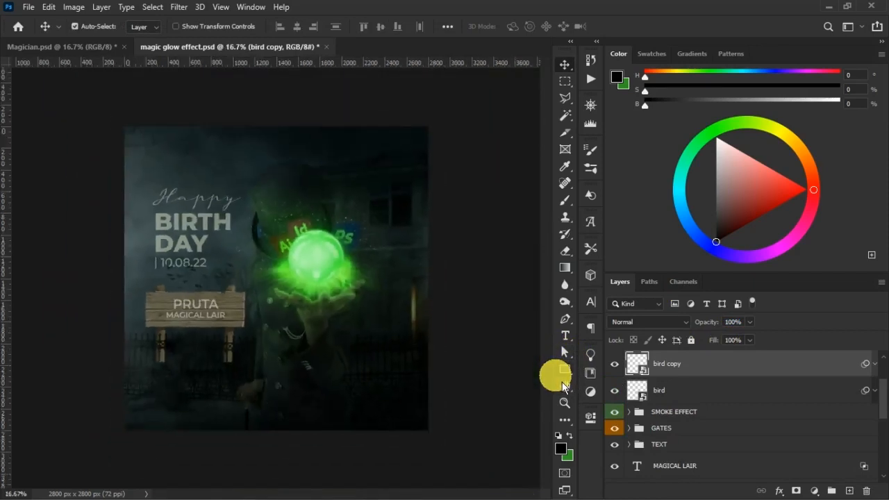
left_click(688, 393, "shift")
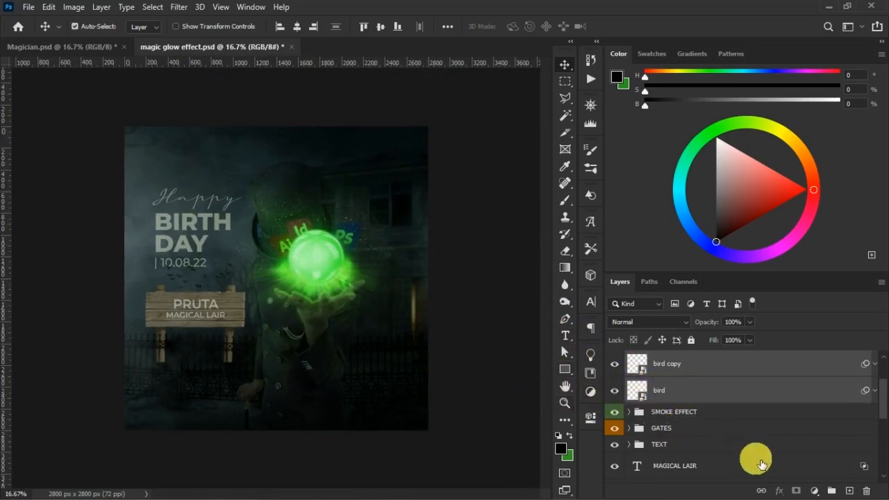
left_click(701, 395)
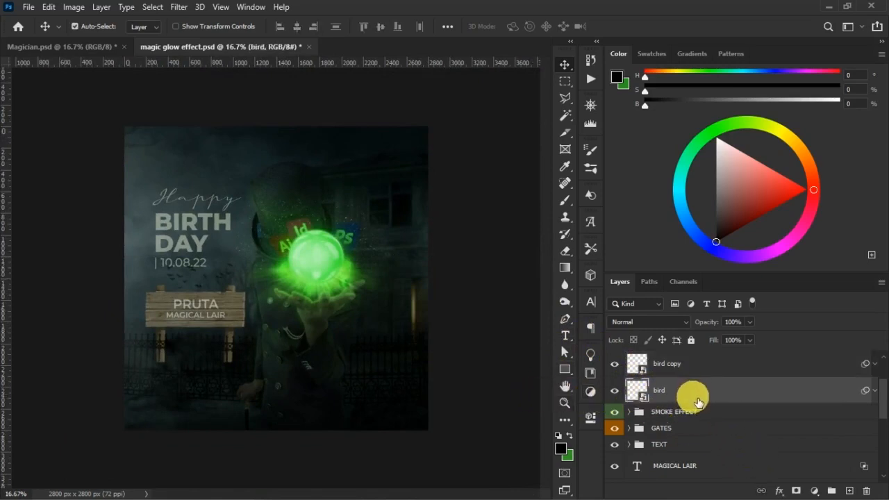
left_click(684, 367)
key("Delete")
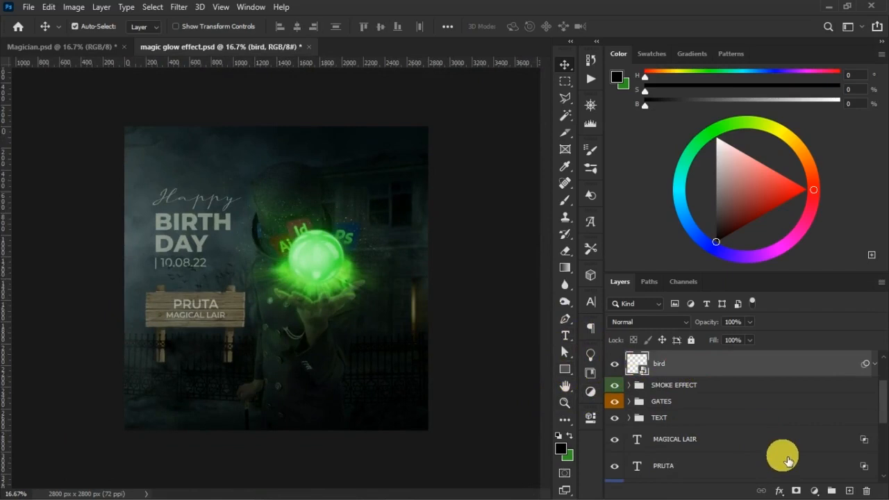
Add a mask to the bird layer and paint it black with a 150 px brush over the birds by the date
left_click(796, 492)
key("b")
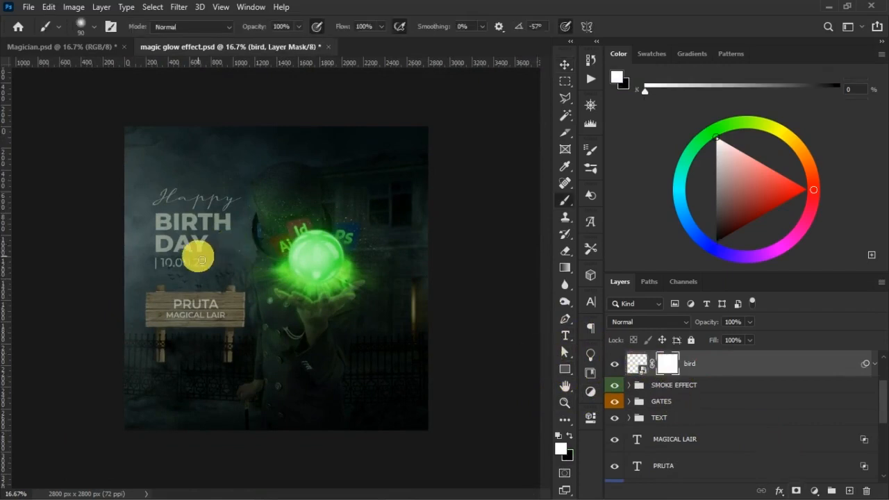
key("x")
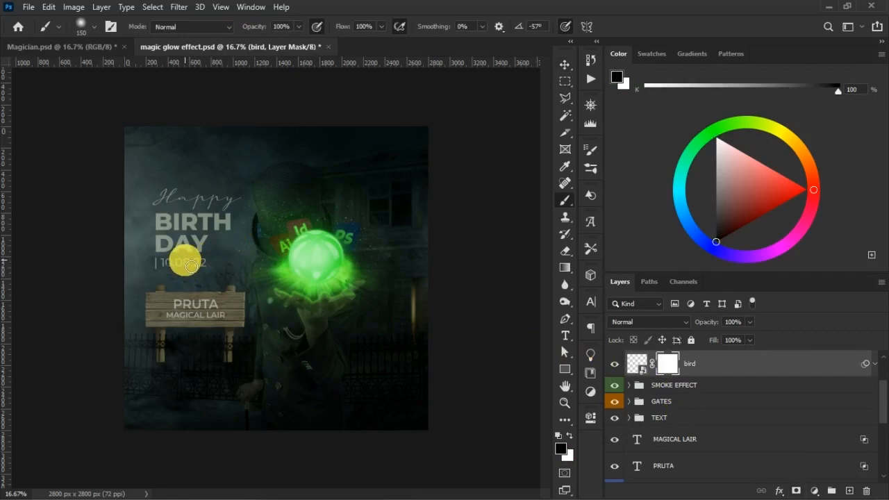
left_click_drag(191, 266, 203, 267)
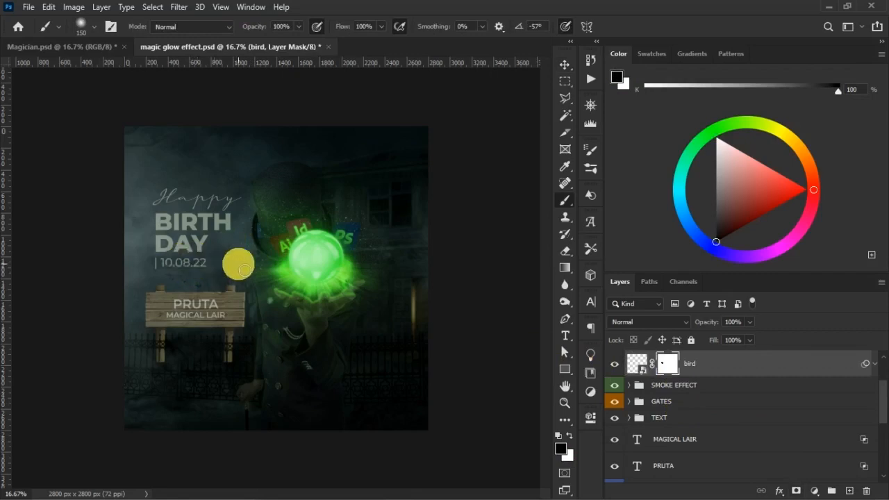
left_click(238, 264)
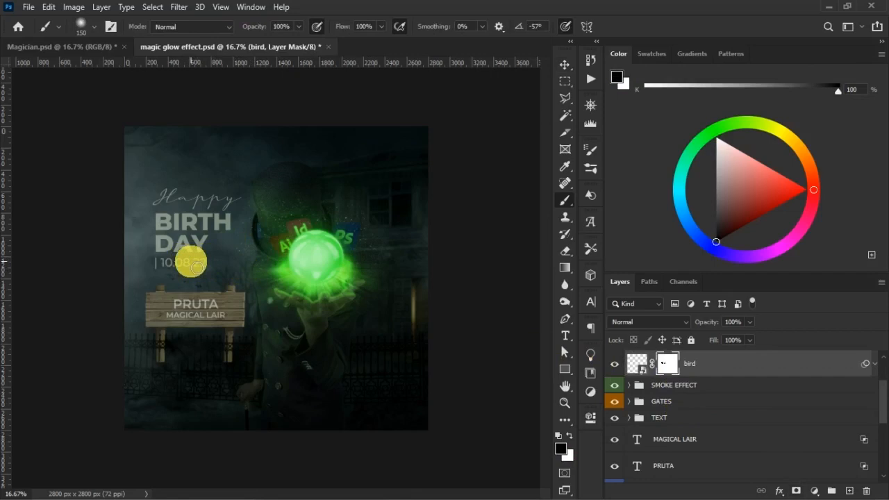
Duplicate the masked bird layer and save the document
key("v")
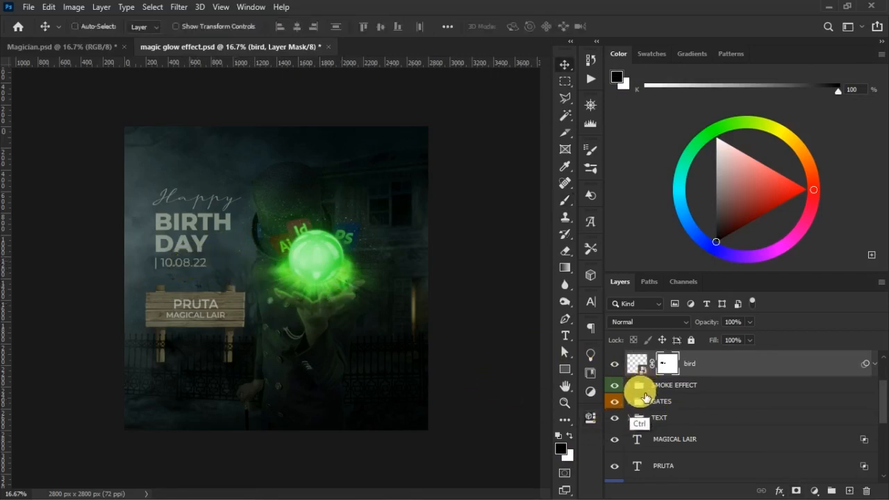
key("ctrl+j")
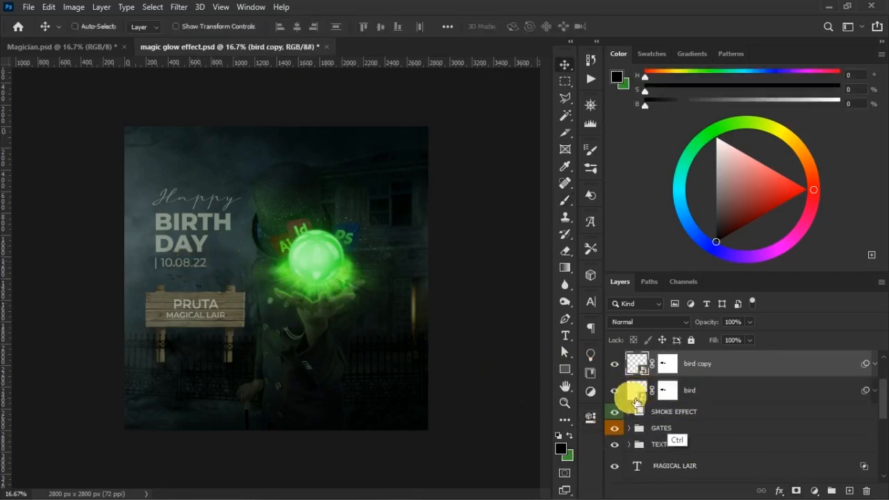
key("ctrl+s")
Set both bird layers to 96% opacity and 82% fill
left_click(716, 390, "ctrl")
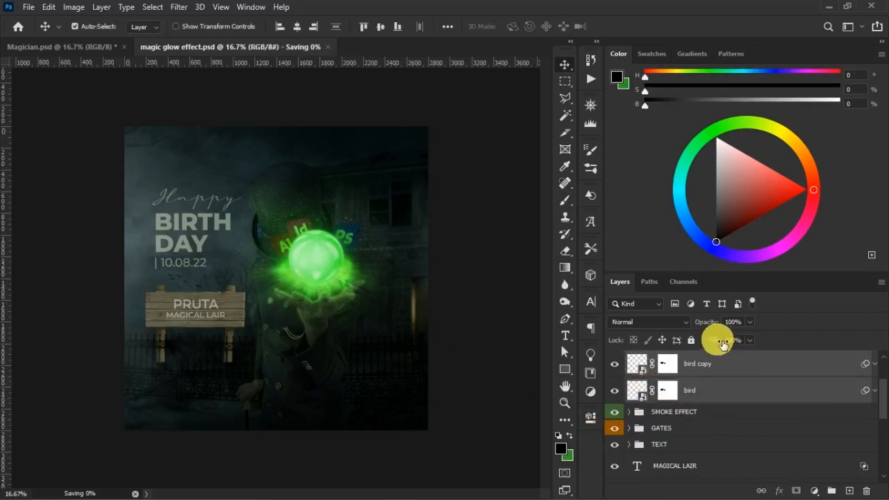
left_click_drag(722, 344, 716, 328)
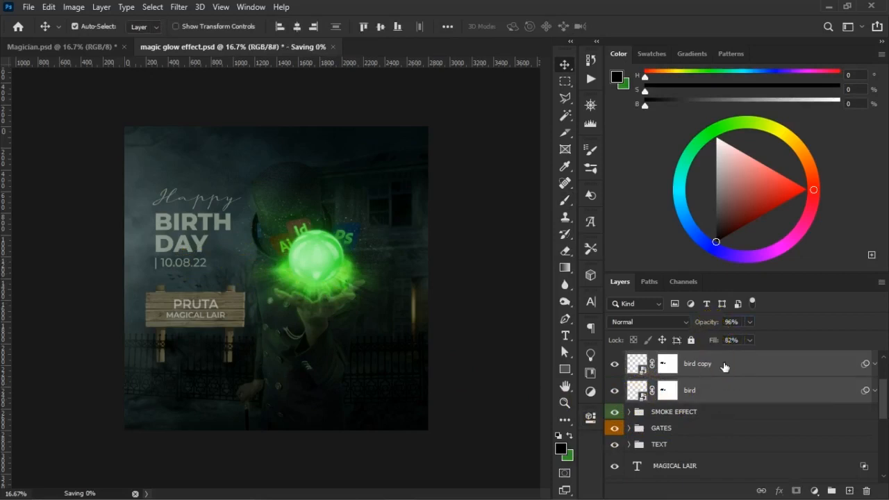
left_click(706, 368)
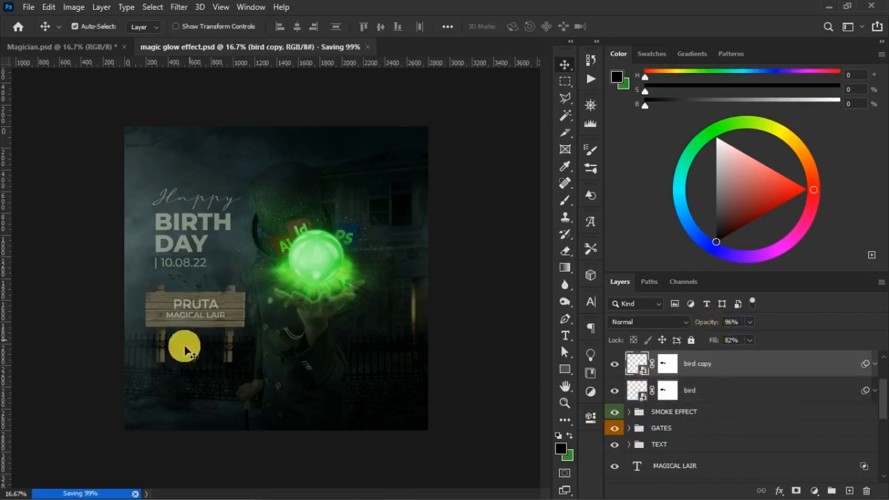
Lower the PRUTA text layer on the sign to 50% opacity and 45% fill
key("t")
left_click(194, 311)
left_click(199, 316)
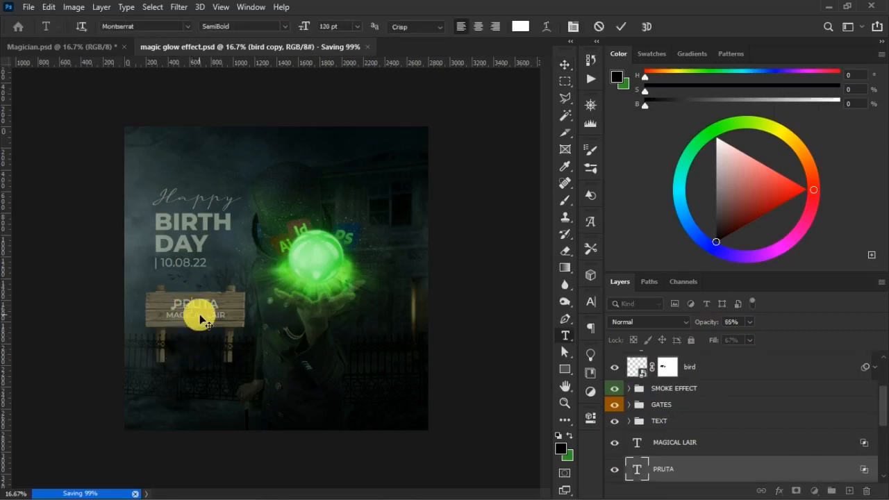
key("ctrl+Return")
key("v")
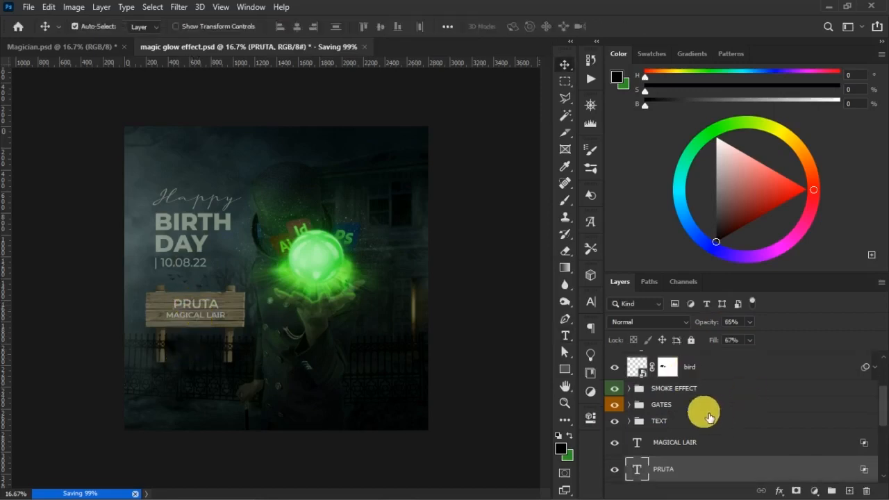
left_click_drag(730, 339, 718, 328)
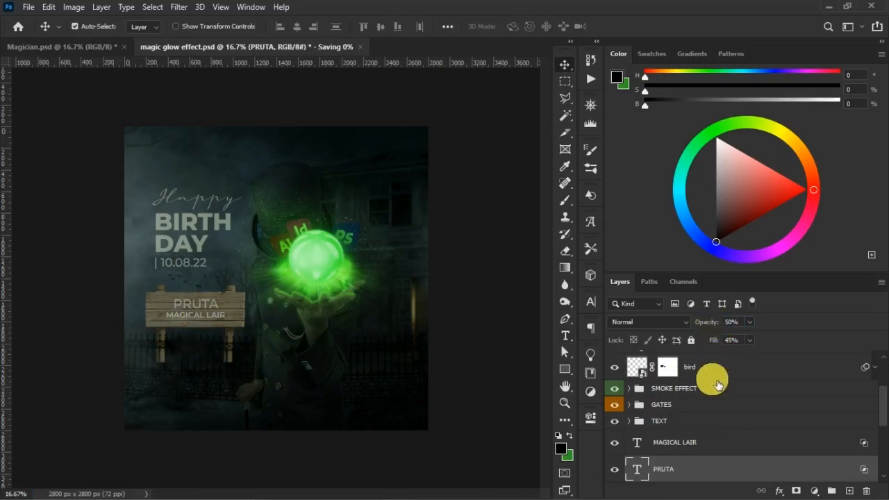
Check the character settings of the MAGICAL LAIR text layer and set it to 79% opacity and 75% fill
left_click(677, 439)
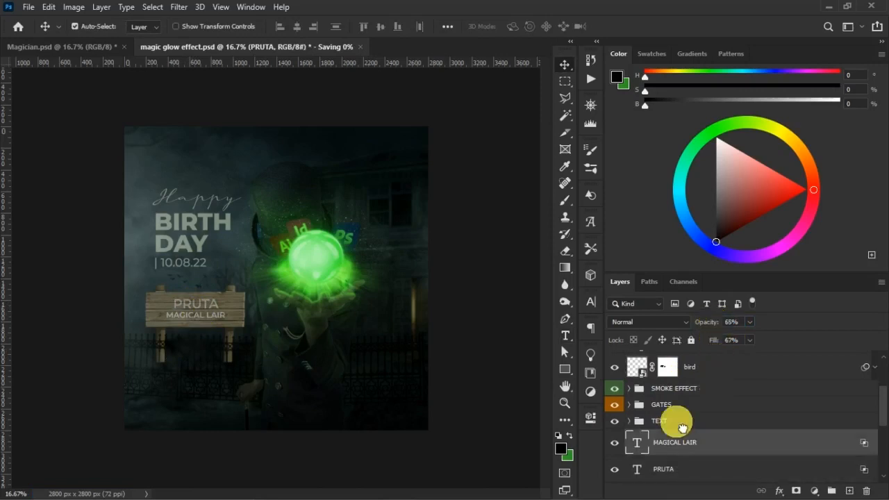
left_click(591, 301)
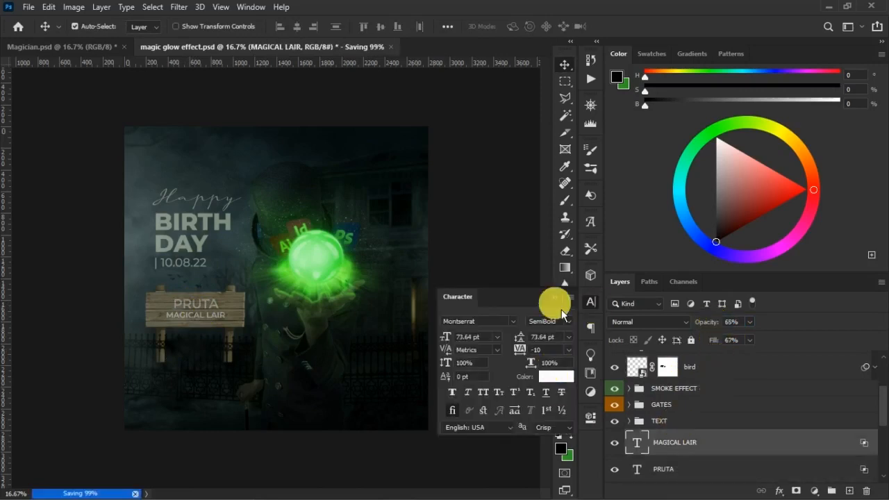
left_click(555, 299)
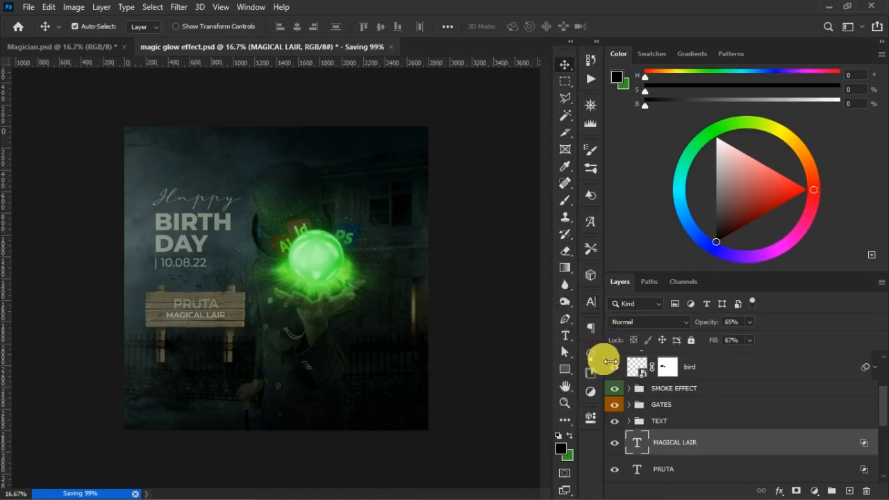
left_click_drag(709, 330, 718, 328)
Set the PRUTA and MAGICAL LAIR text layers each to 65% opacity and 65% fill
left_click(683, 464)
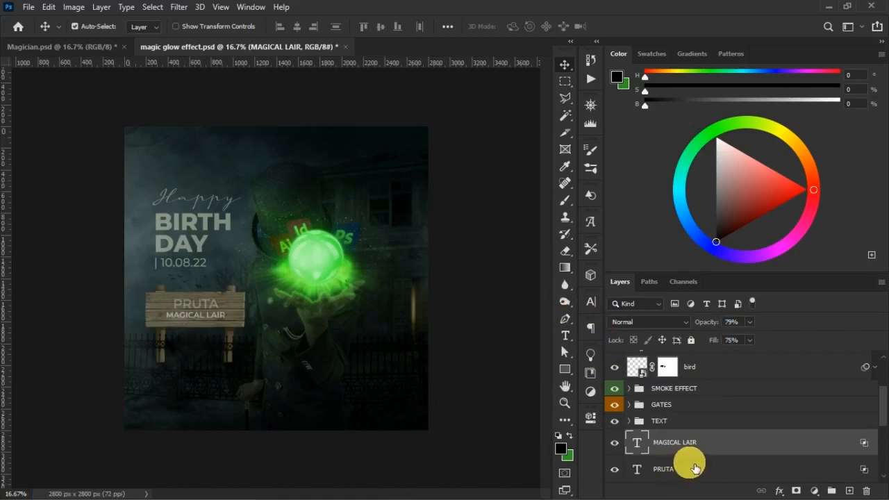
left_click(690, 471)
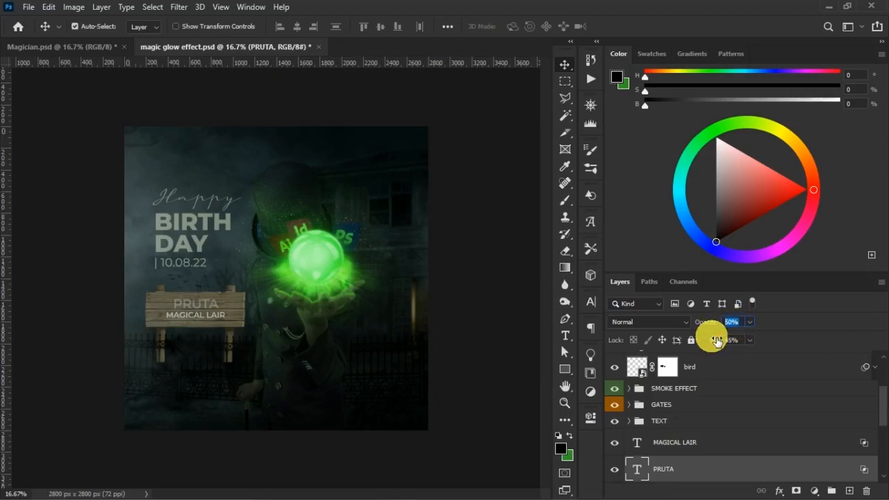
key("Tab")
type("65")
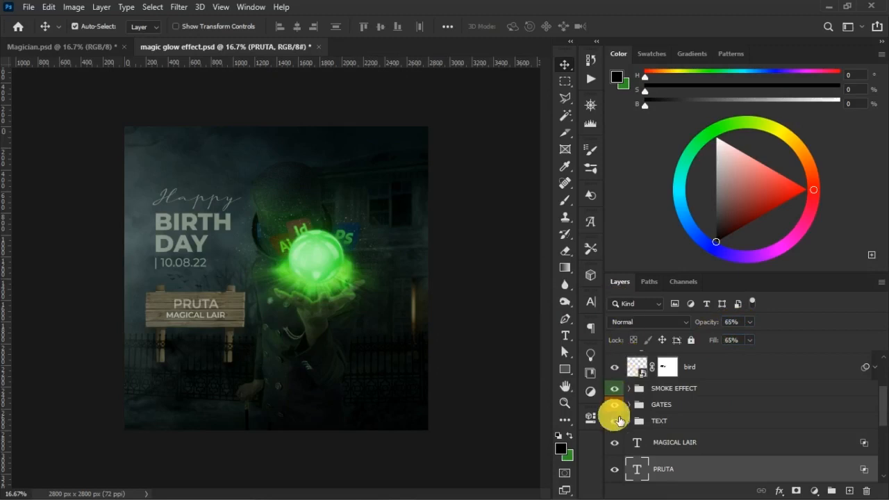
left_click(674, 445)
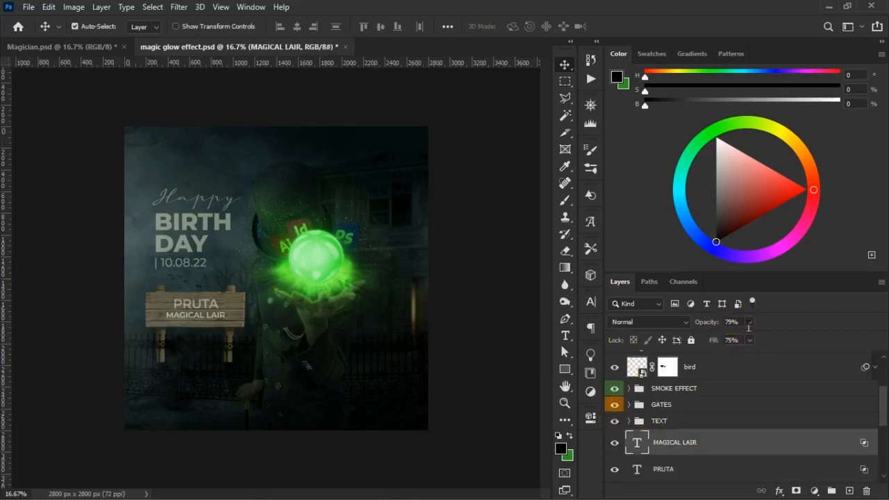
type("65")
key("Tab")
type("65")
key("Return")
Recolour the PRUTA and MAGICAL LAIR text layers together to the pale green-grey #e9eee8, based on a sample from the BIRTH DAY lettering
left_click(686, 469, "shift")
left_click(598, 309)
left_click(557, 380)
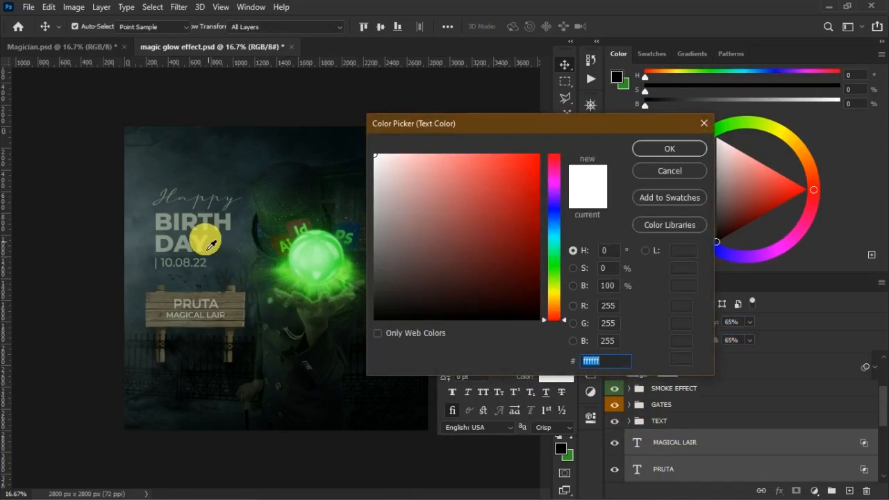
left_click(209, 223)
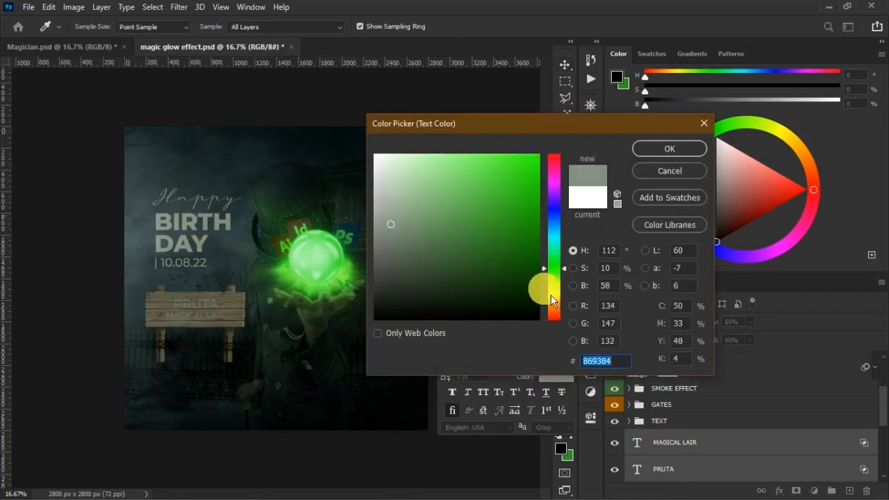
left_click_drag(416, 199, 376, 166)
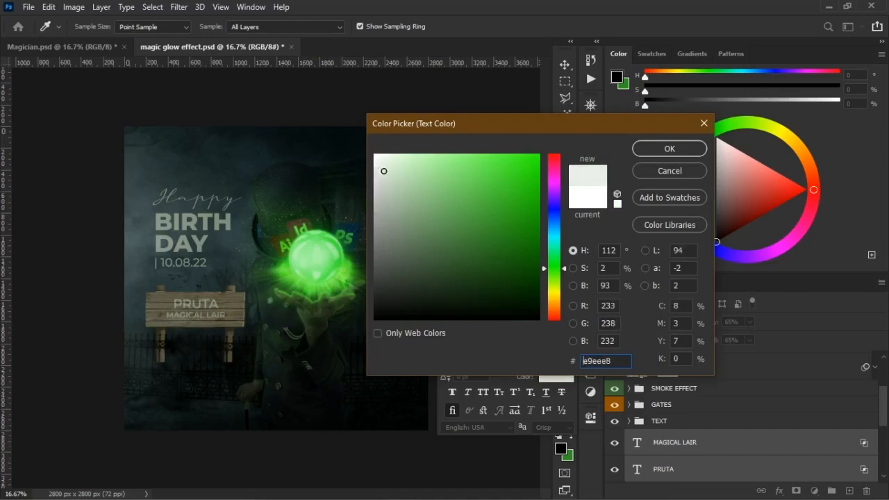
key("Return")
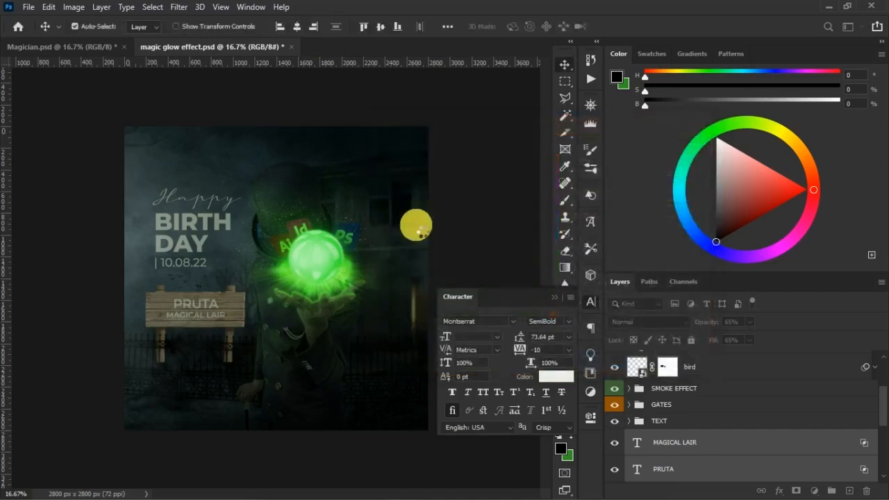
left_click(580, 318)
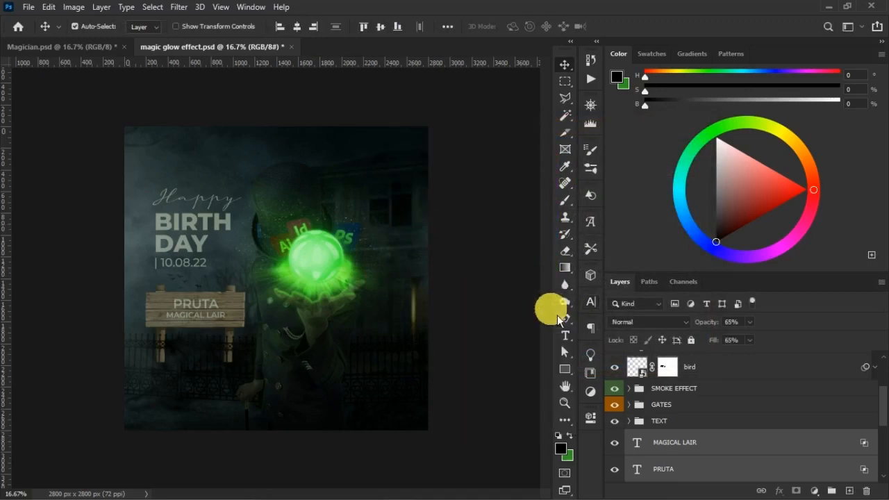
Set the font weight of the PRUTA text layer to Montserrat Bold
double_click(669, 471)
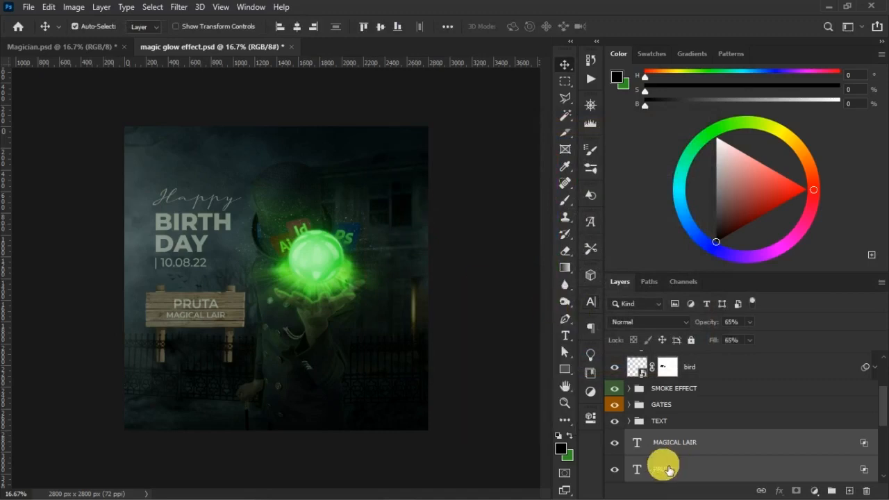
left_click(596, 311)
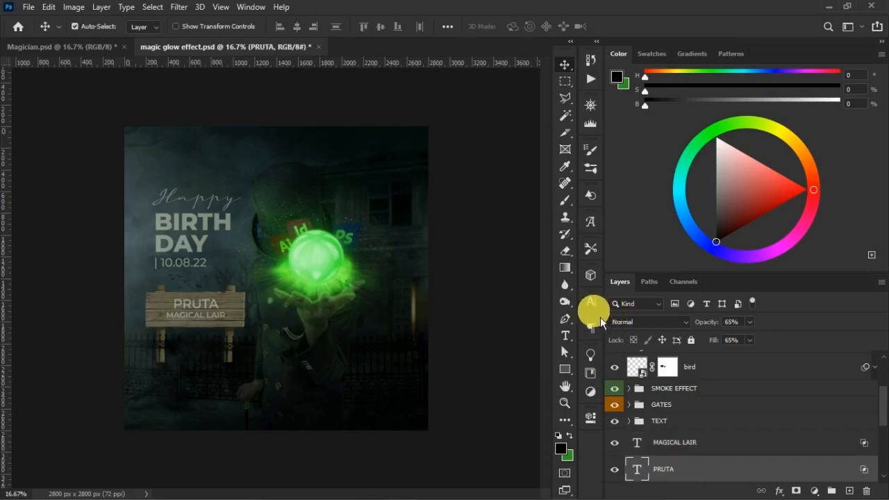
left_click(570, 322)
left_click(569, 258)
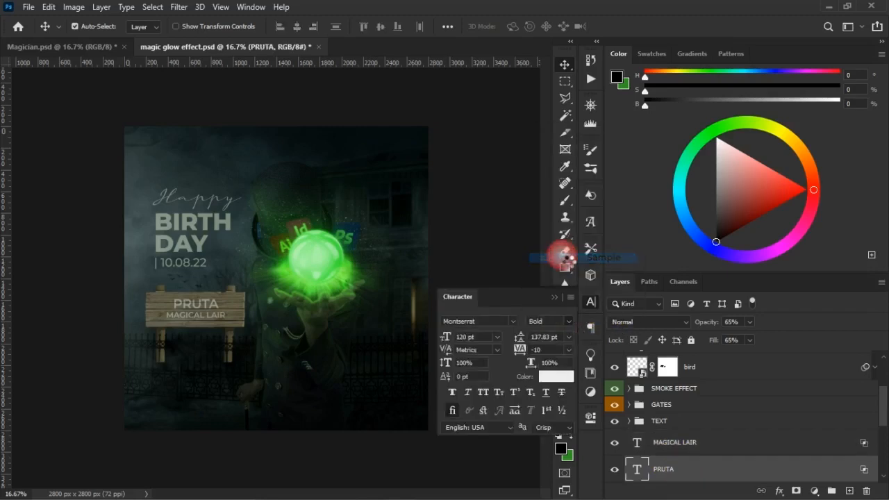
left_click(565, 309)
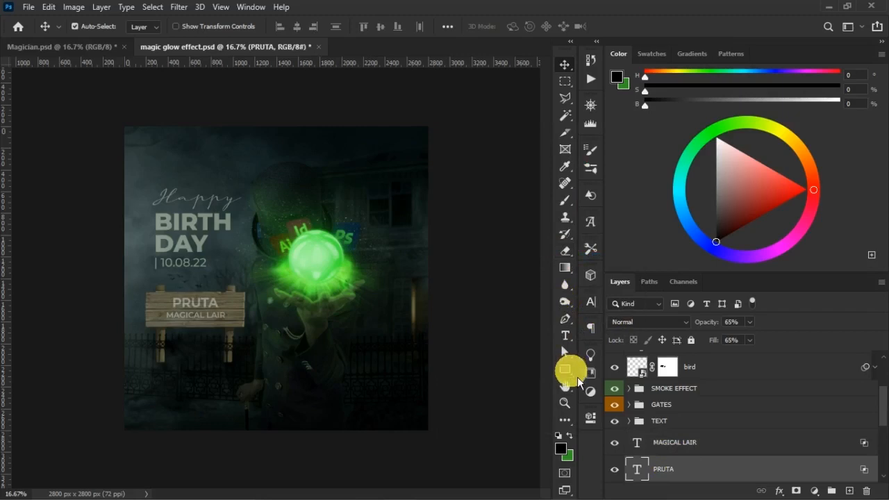
Adjust the MAGICAL LAIR layer's Blend If range for the underlying layer, splitting the dark slider to 0 / 65
left_click(659, 444)
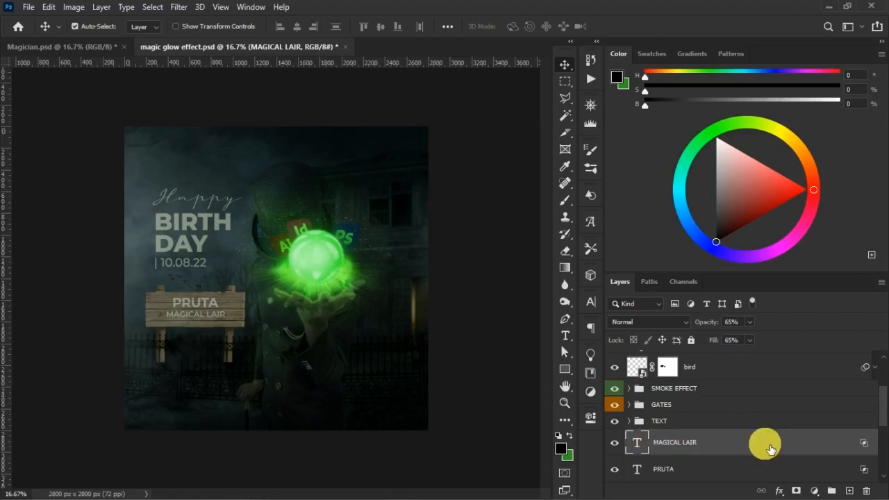
double_click(770, 449)
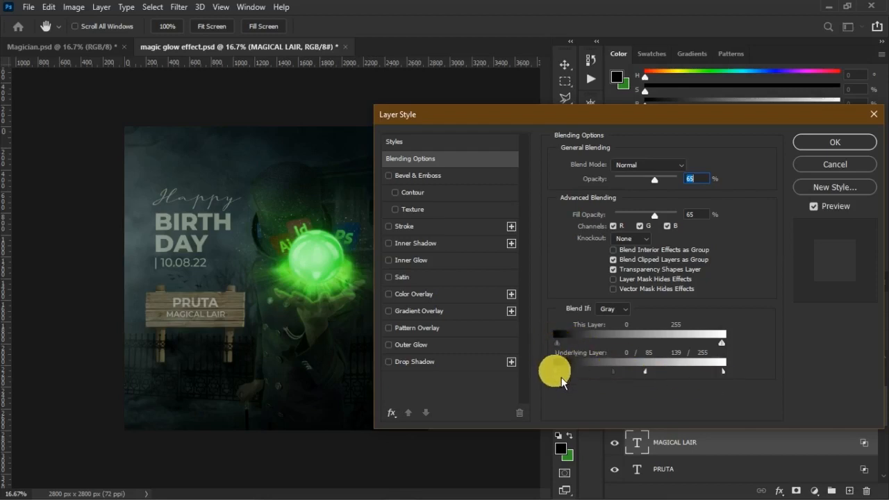
left_click_drag(615, 375, 610, 381)
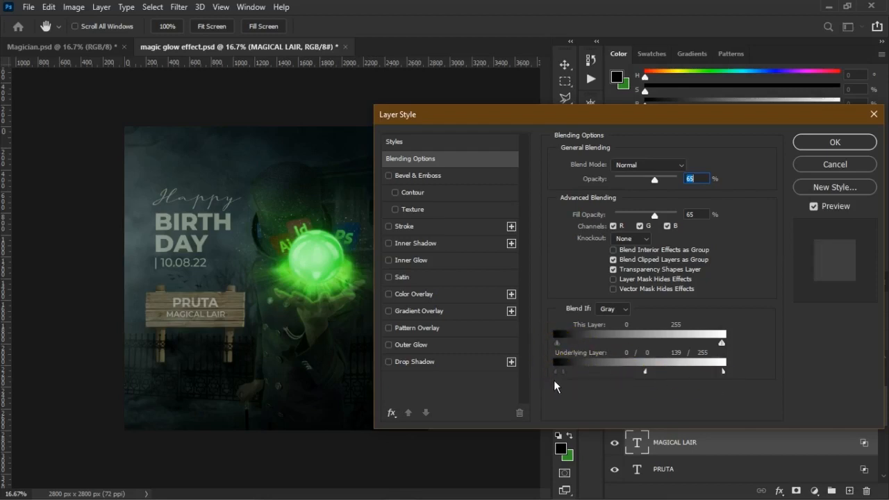
key("alt")
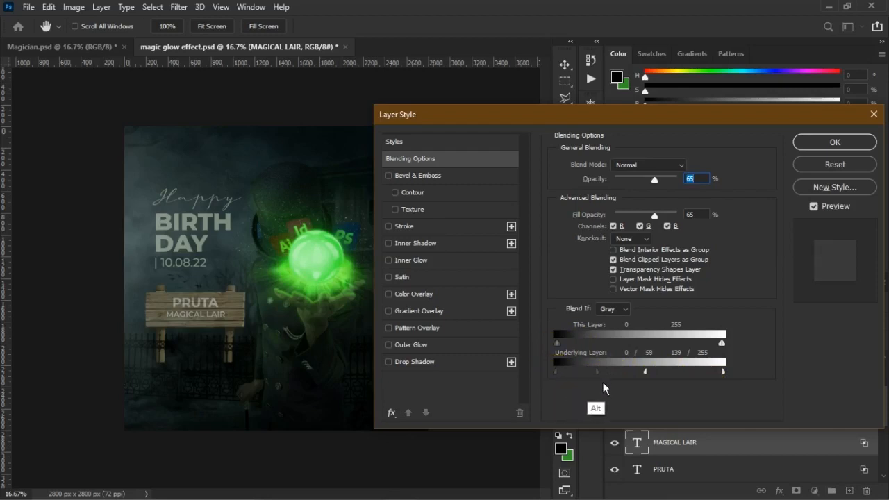
left_click(647, 377)
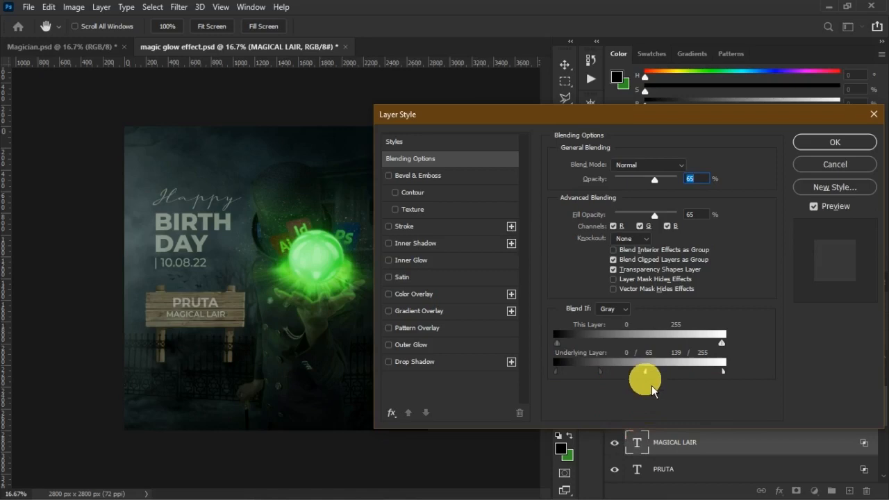
key("alt")
left_click_drag(722, 372, 649, 373)
left_click(834, 143)
Examine up close how the PRUTA and MAGICAL LAIR lettering blends with the wood grain of the sign
key("z")
left_click_drag(148, 257, 366, 417)
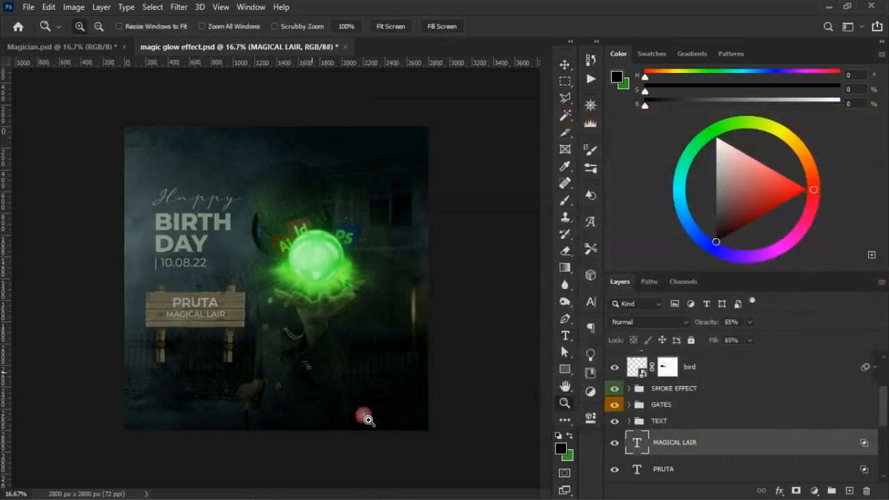
left_click_drag(70, 228, 281, 318)
key("space")
left_click_drag(129, 192, 352, 391)
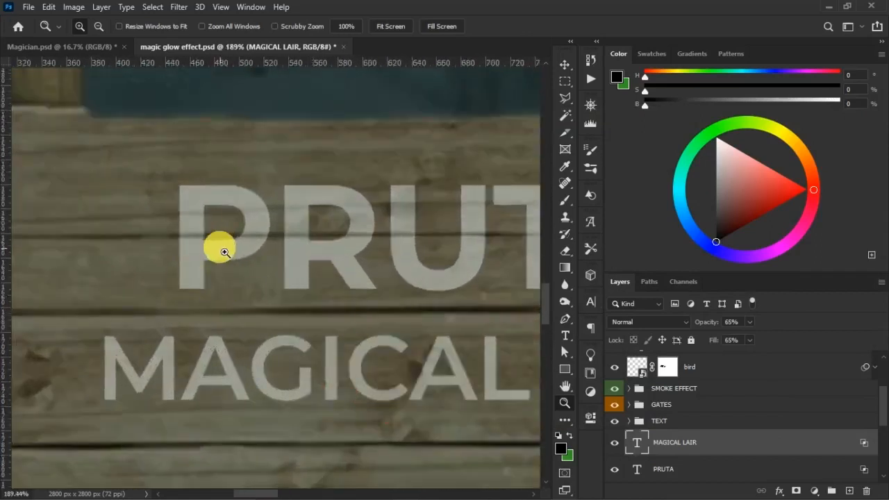
key("ctrl+0")
key("ctrl+minus")
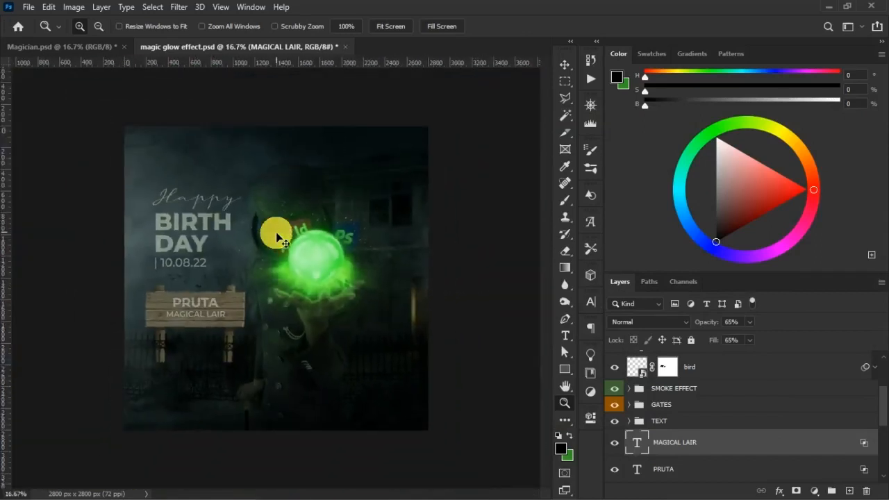
key("v")
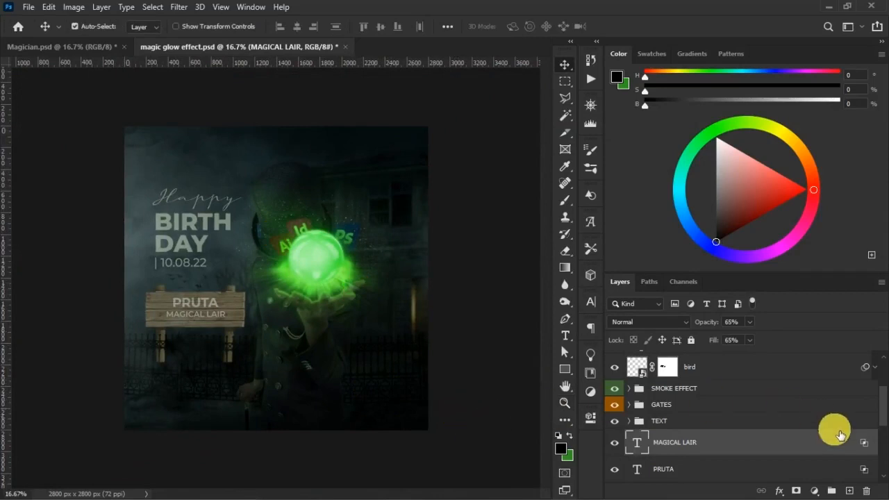
Select the Hue/Saturation 8 adjustment layer at the top of the layer stack
left_click_drag(883, 406, 883, 379)
left_click(727, 377)
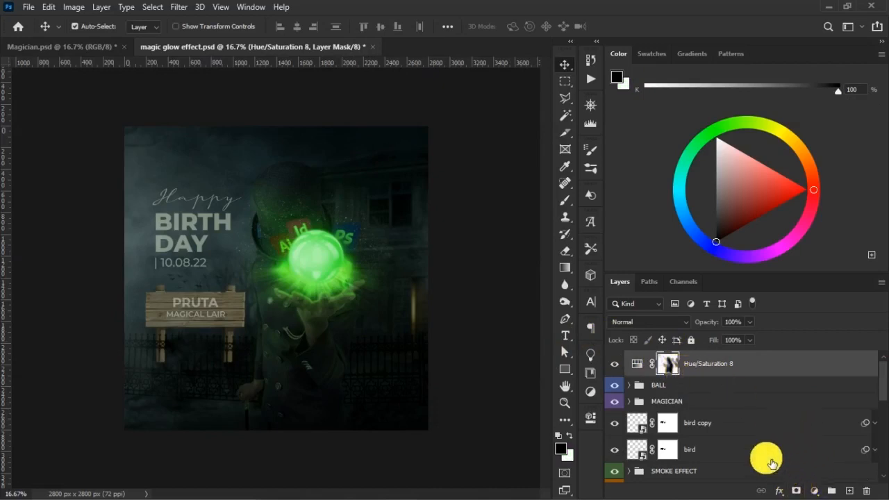
key("ctrl")
key("ctrl+n")
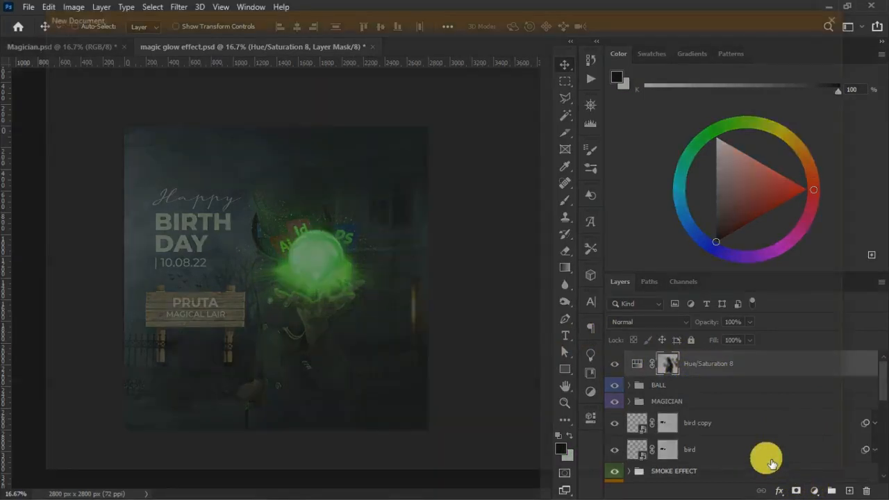
key("Escape")
Create a new layer above Hue/Saturation 8 in Soft Light mode, filled with the neutral 50% gray
key("ctrl")
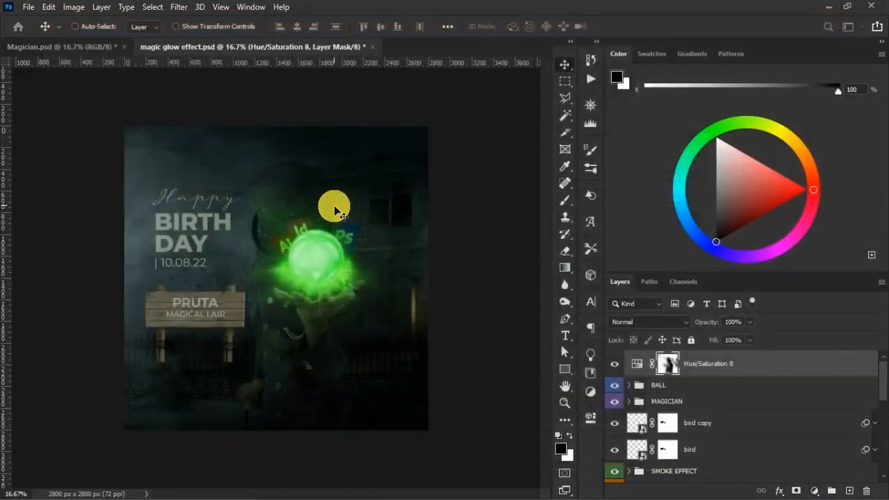
key("ctrl+shift+n")
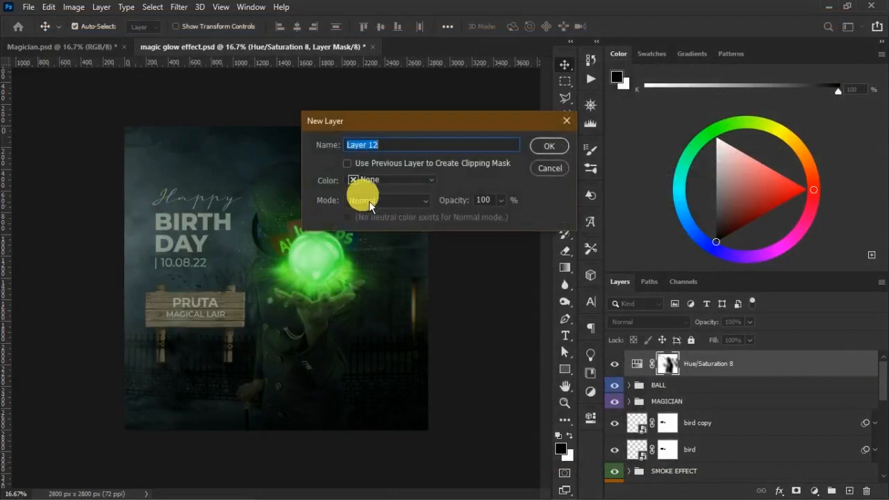
left_click(385, 200)
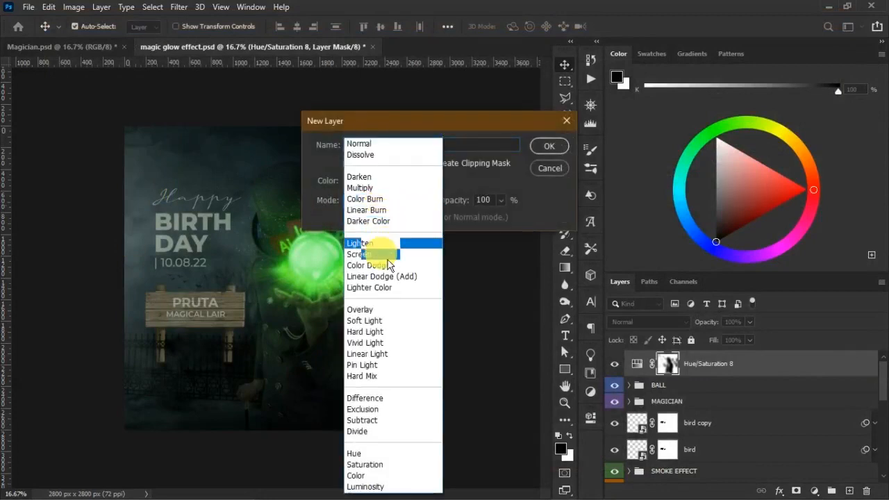
left_click(378, 321)
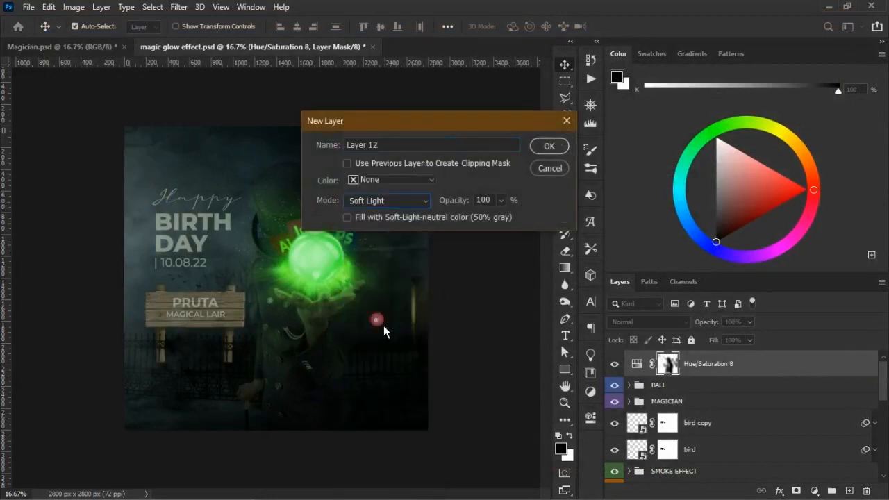
left_click(348, 217)
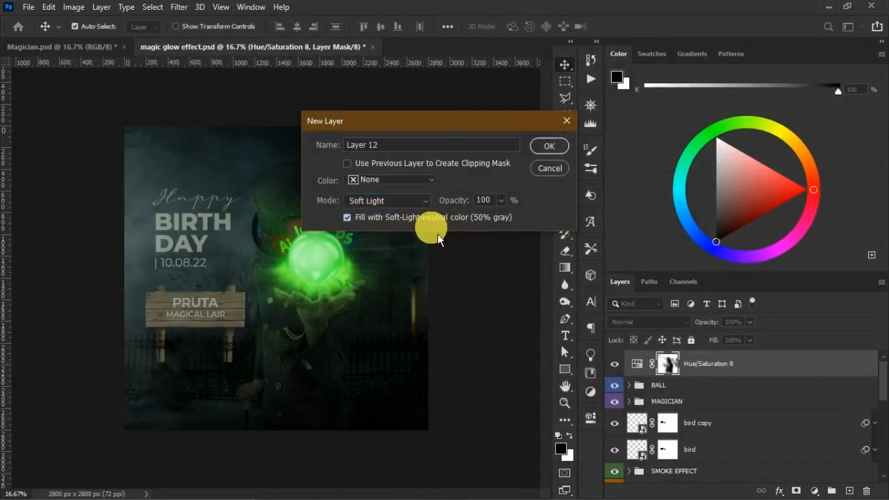
left_click(552, 146)
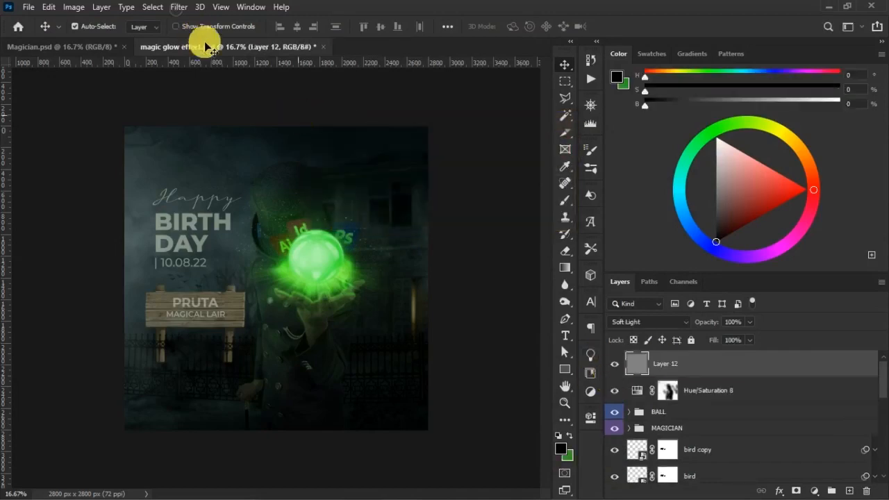
Apply the Add Noise filter to the gray Soft Light layer with an amount of 6%, Uniform distribution and Monochromatic
left_click(182, 9)
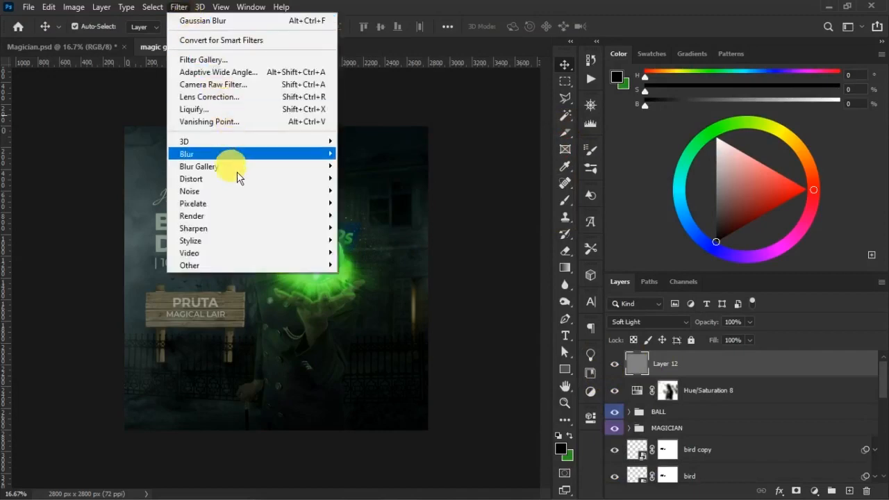
mouse_move(242, 195)
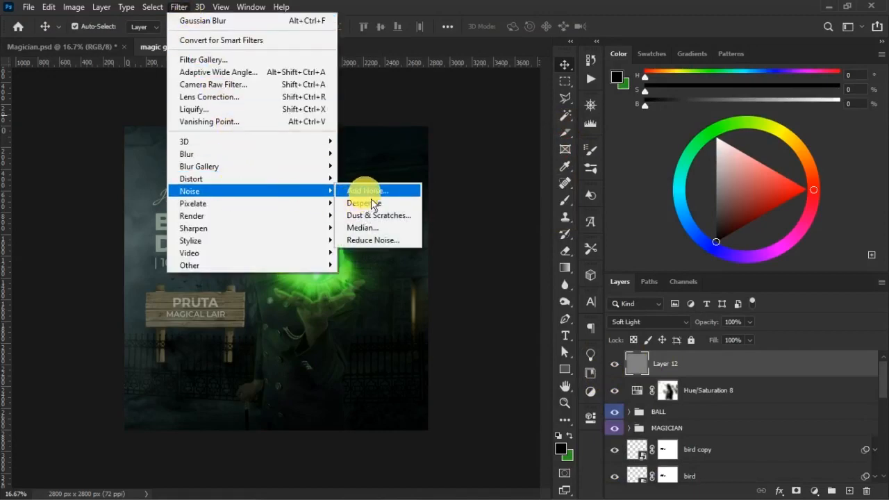
left_click(373, 196)
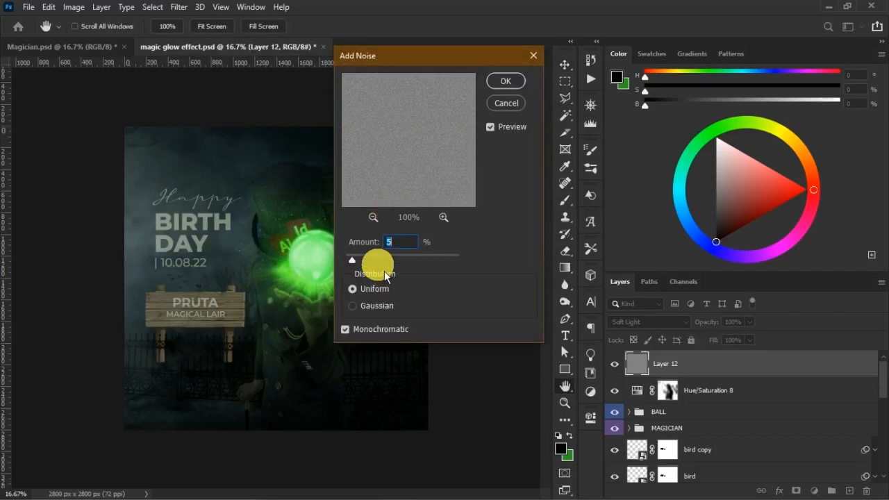
left_click(357, 260)
left_click_drag(357, 260, 355, 260)
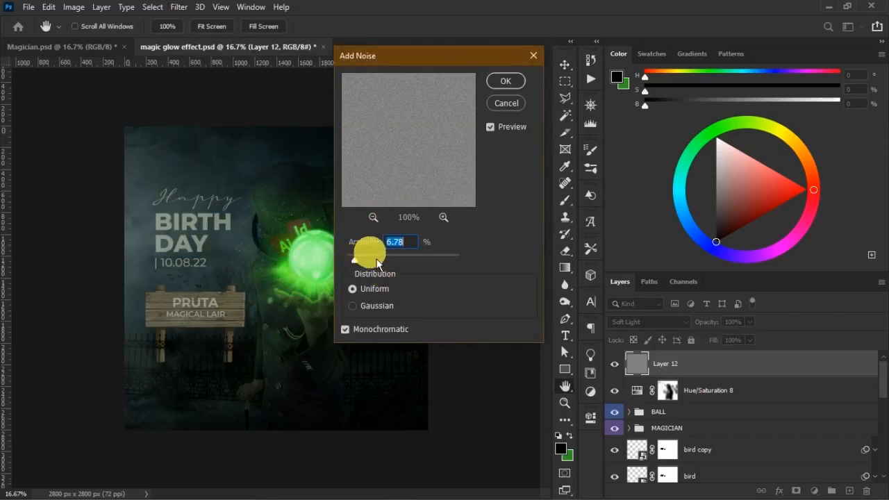
type("6")
key("Return")
Examine the noise grain up close around the glowing ball, the magician's hand and the coat buttons
left_click(408, 201)
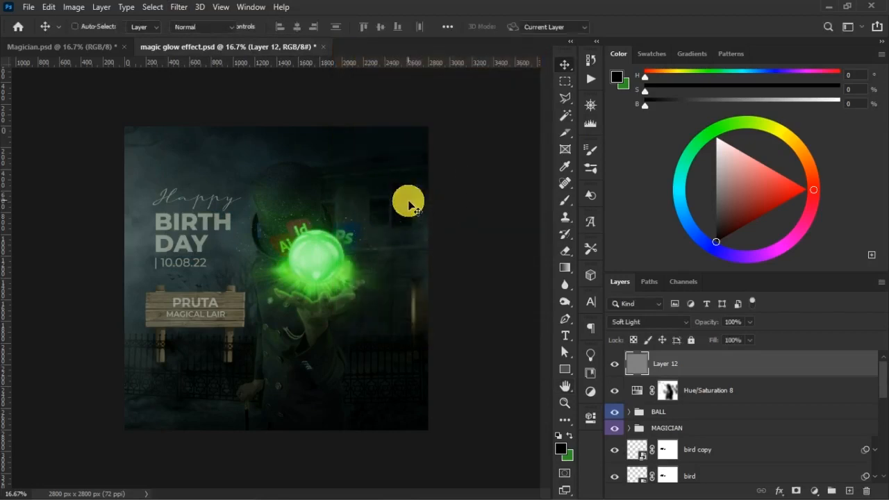
key("s")
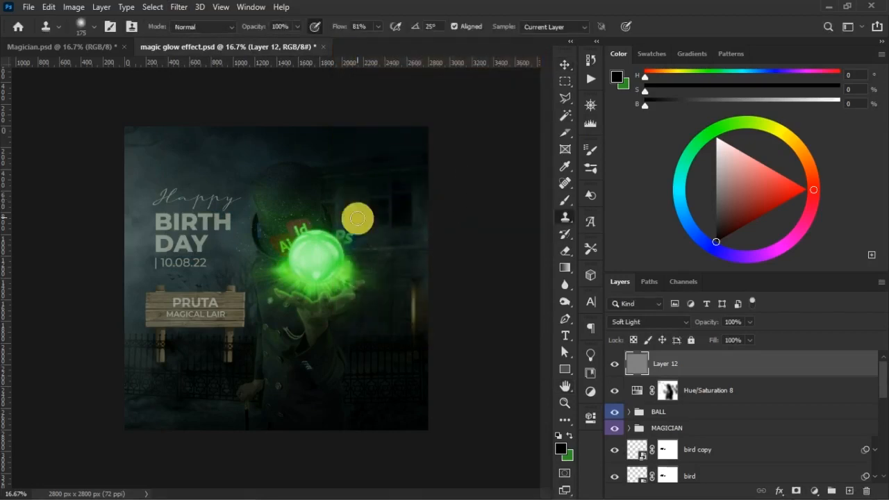
key("z")
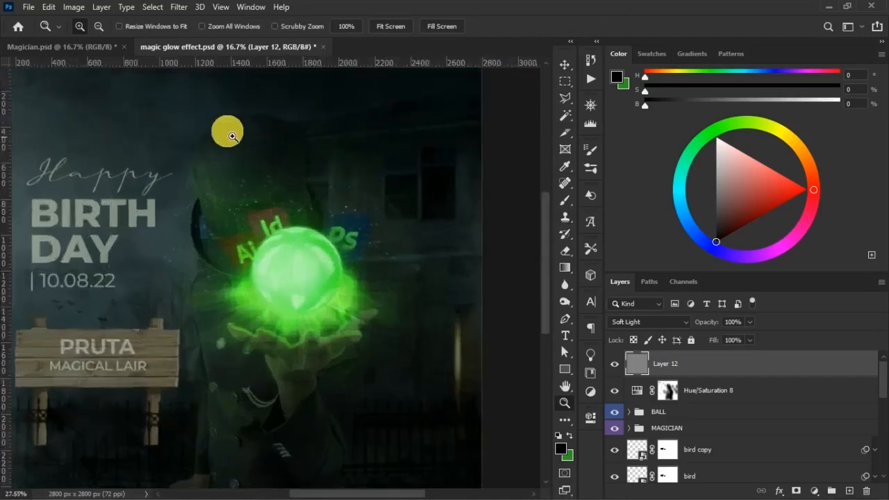
left_click_drag(143, 97, 510, 457)
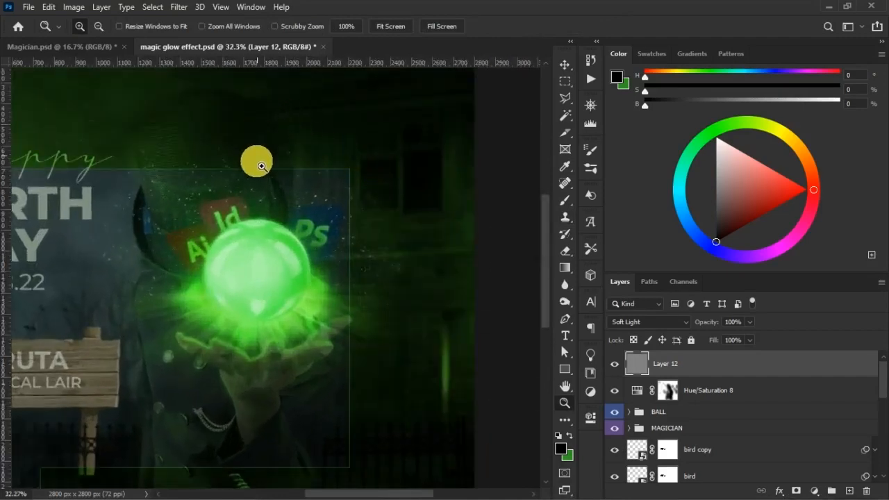
left_click_drag(77, 229, 350, 472)
left_click_drag(74, 175, 406, 434)
left_click_drag(103, 169, 376, 456)
left_click(299, 342)
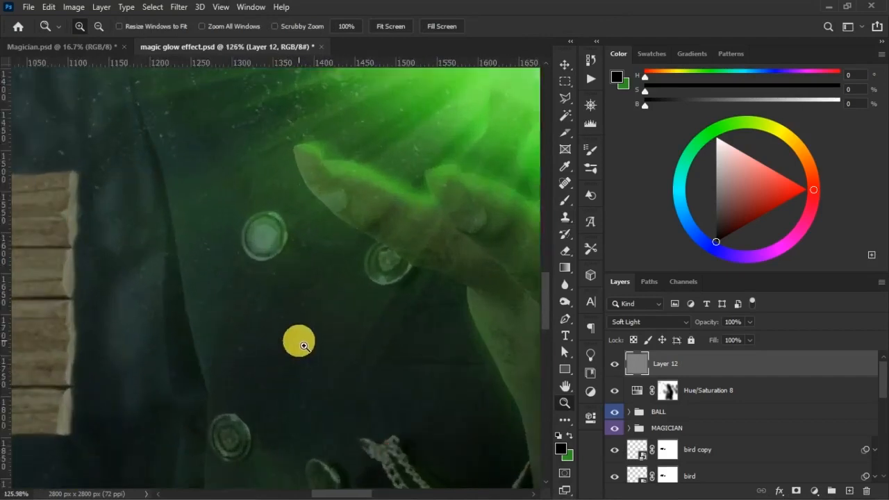
Add a Color Balance adjustment layer directly above Hue/Saturation 8, below the gray noise layer
key("ctrl+0")
left_click(224, 327, "alt")
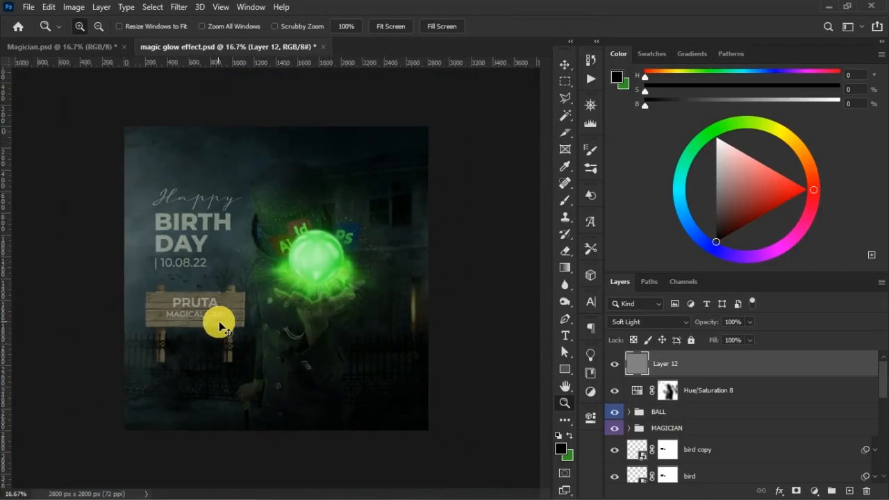
key("ctrl+plus")
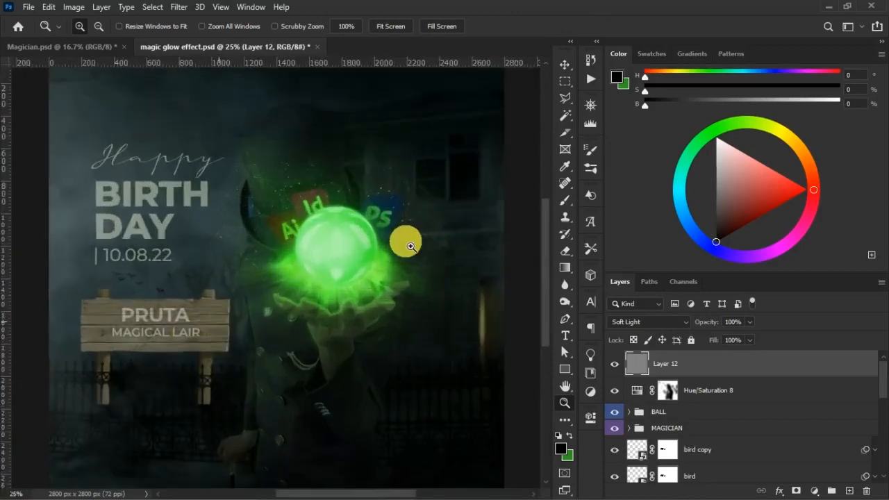
key("v")
key("ctrl+minus")
left_click(668, 390)
left_click(814, 491)
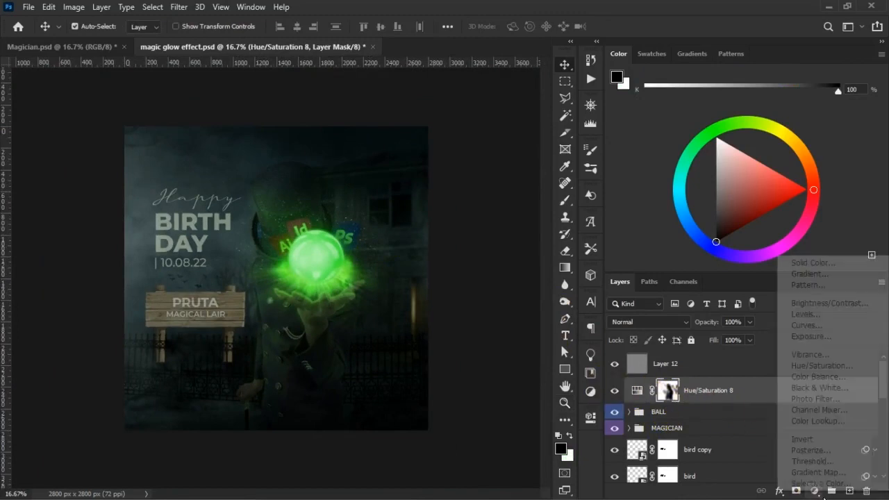
left_click(820, 376)
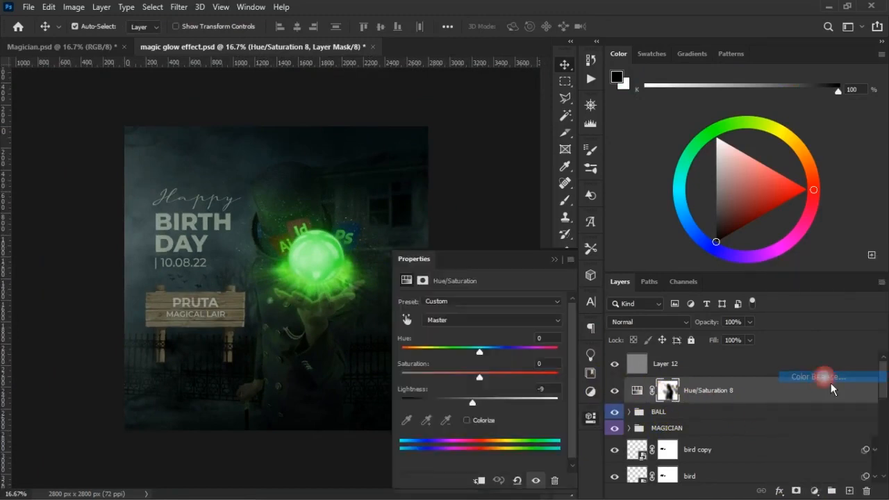
Shift the Color Balance midtones toward green by setting Magenta–Green to +10
left_click_drag(465, 353, 483, 358)
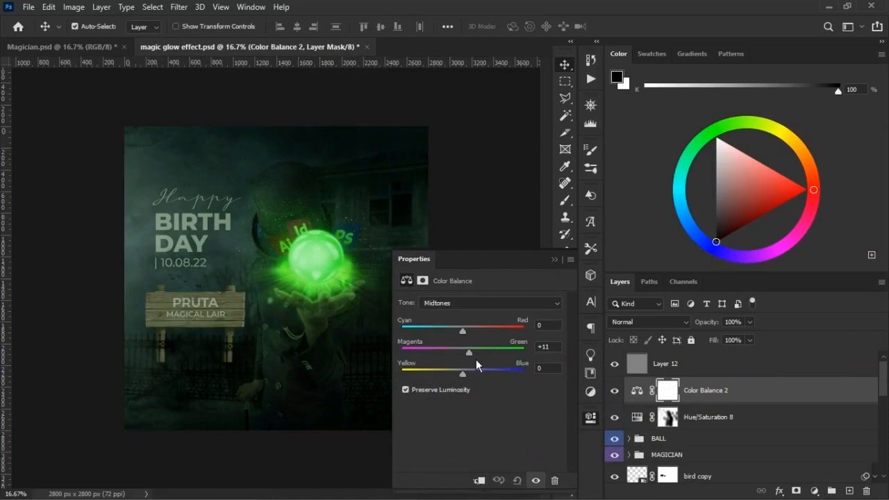
left_click_drag(476, 359, 475, 359)
left_click(545, 347)
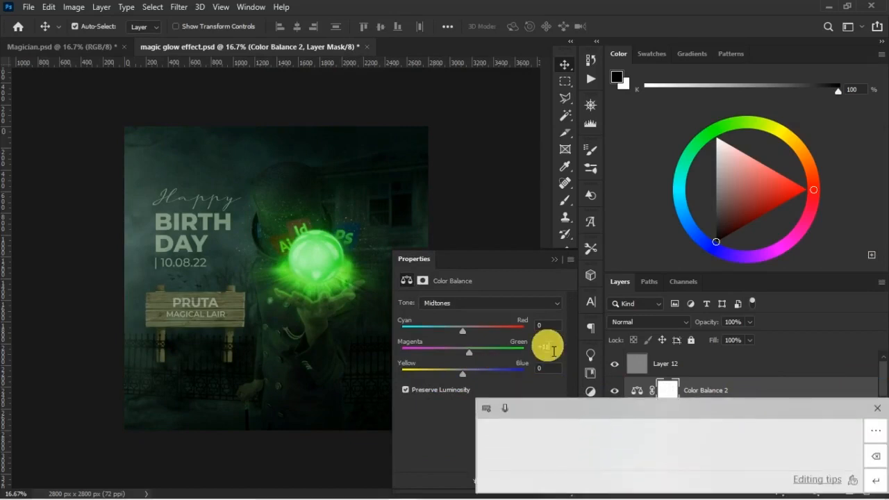
key("Down")
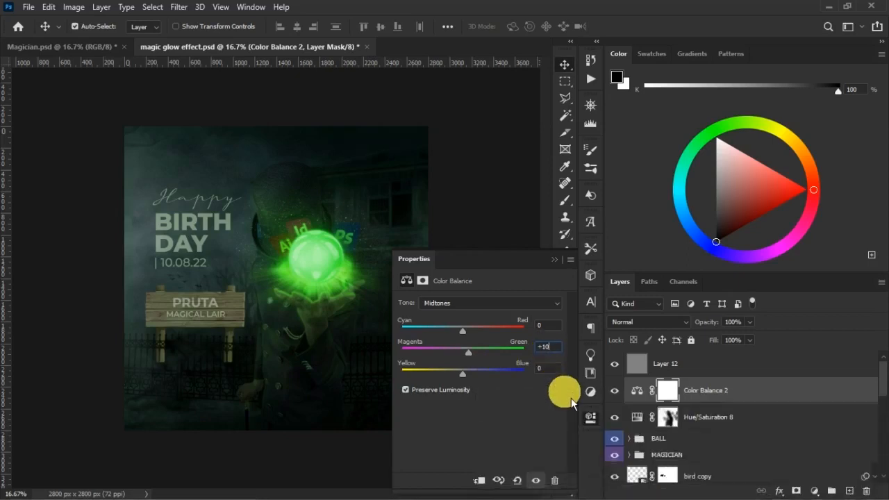
Set the Color Balance highlights to +10 on Magenta–Green and close the adjustment's properties
left_click(495, 303)
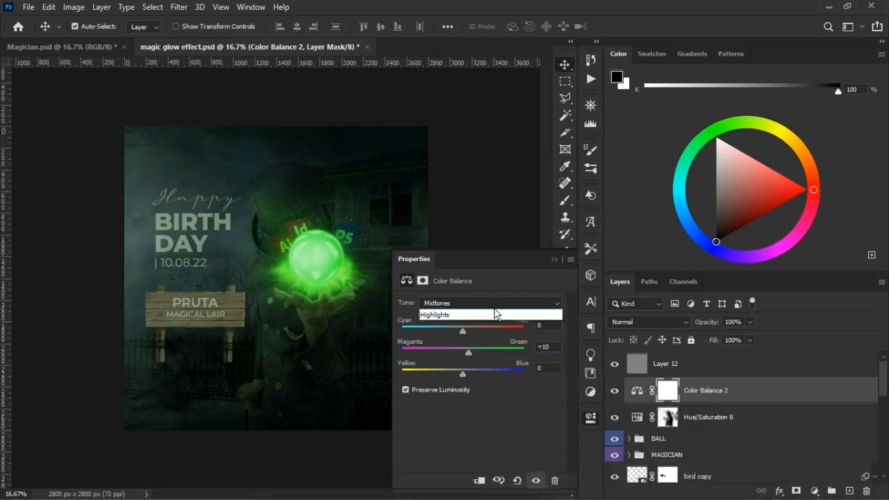
left_click(469, 335)
left_click_drag(463, 352, 484, 361)
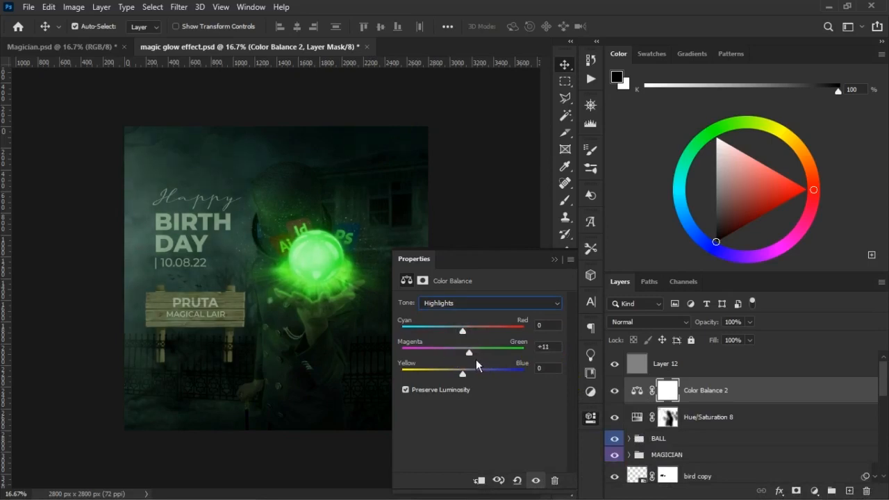
left_click(486, 357)
left_click(554, 349)
key("BackSpace")
type("0")
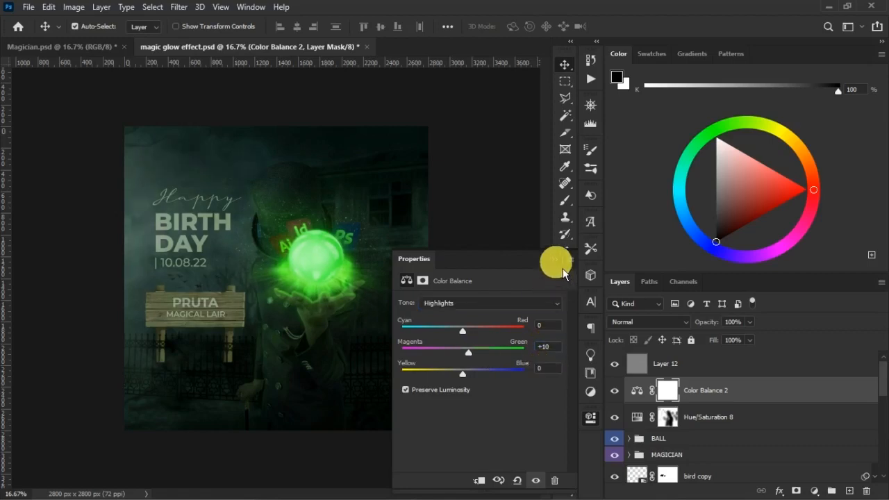
left_click(555, 259)
Stamp all visible layers into a new layer above Layer 12 and convert it to a smart object
left_click(695, 365)
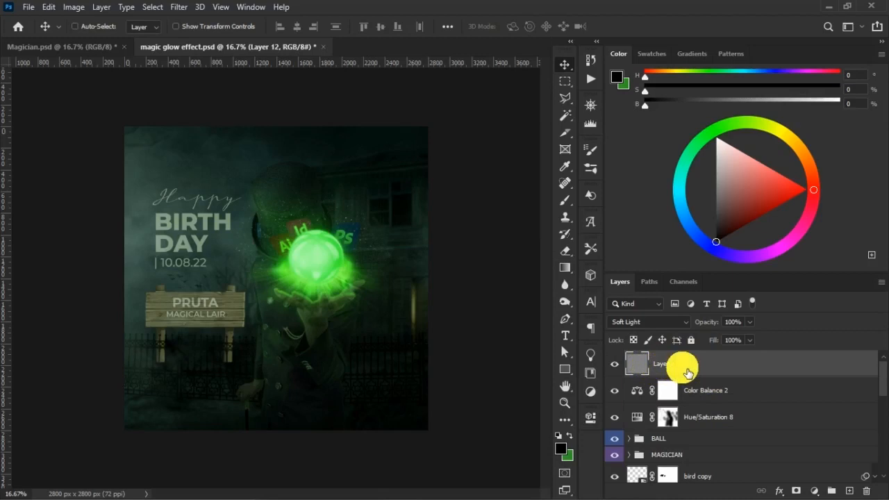
key("ctrl+alt+shift+e")
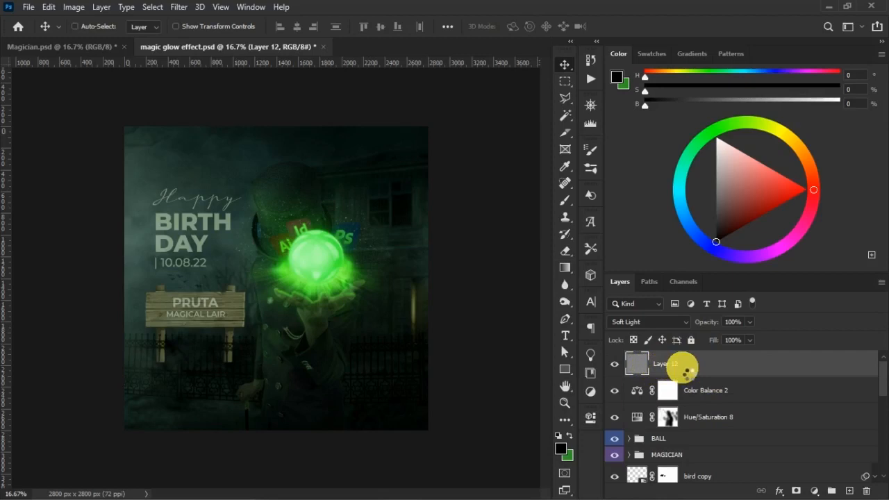
right_click(707, 362)
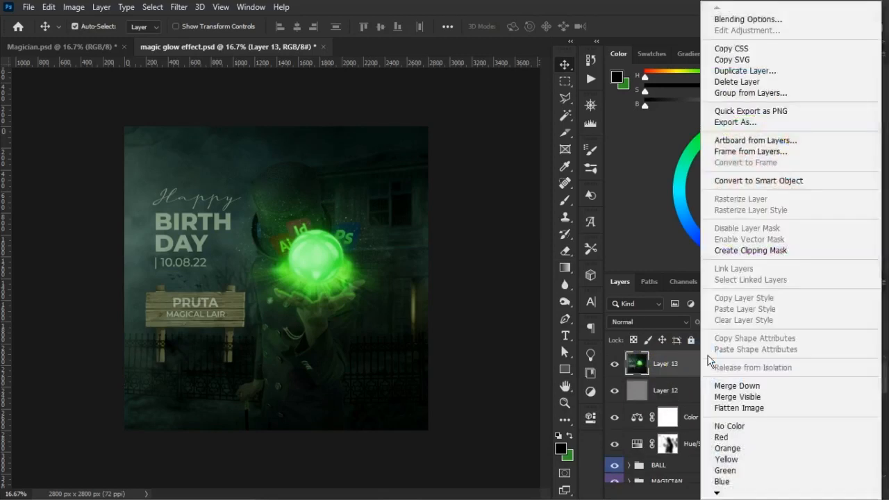
left_click(764, 182)
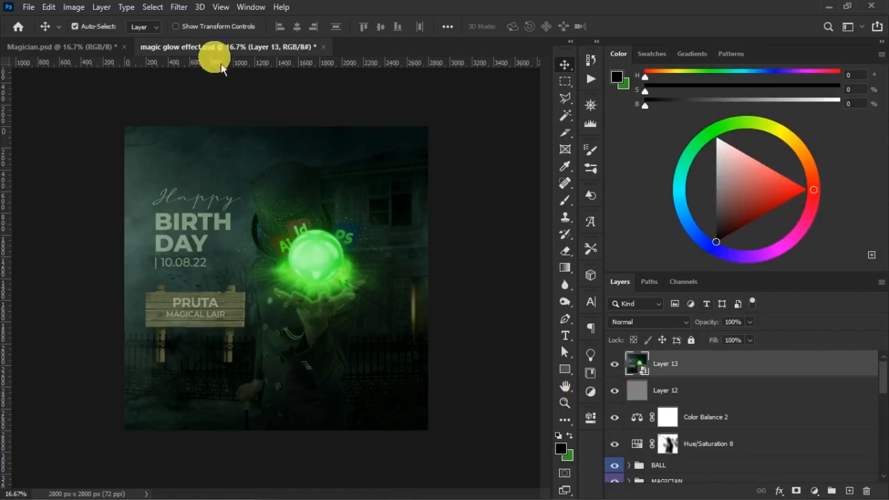
Open the Camera Raw Filter on the stamped layer and set the Temperature to +5
left_click(178, 6)
left_click(227, 84)
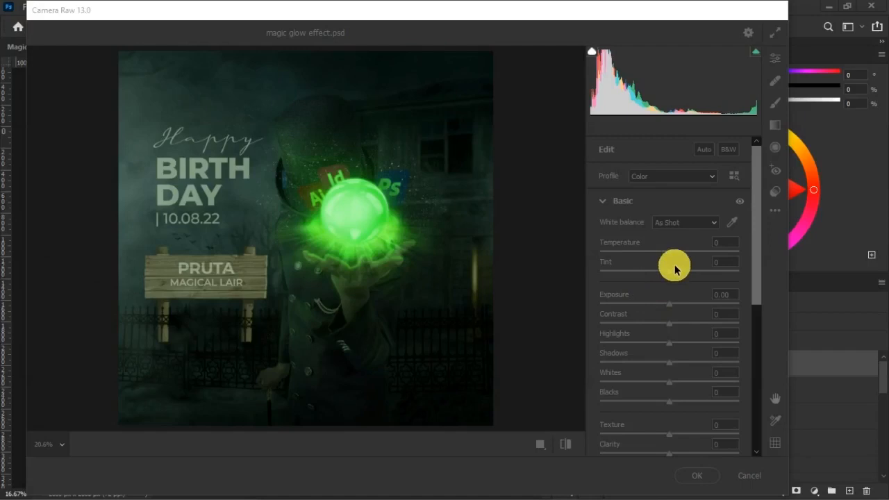
left_click(716, 201)
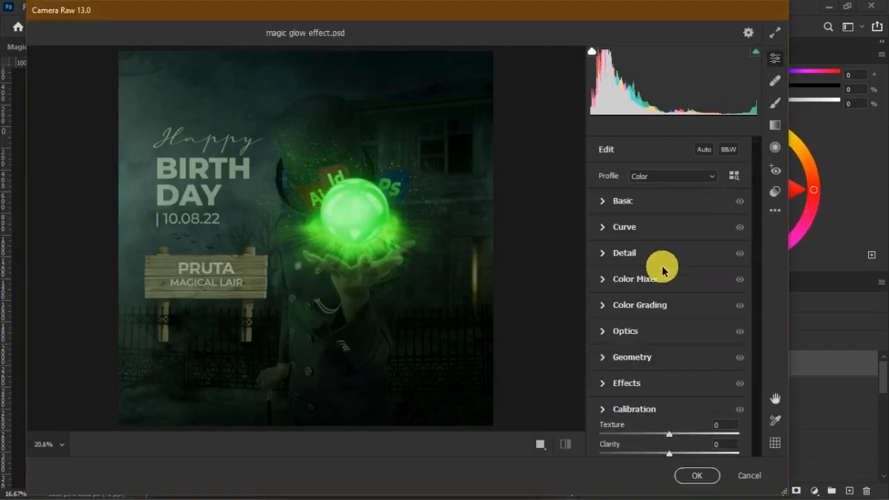
left_click(597, 201)
mouse_move(672, 209)
left_mouse_down()
mouse_move(655, 201)
mouse_move(679, 211)
left_mouse_up()
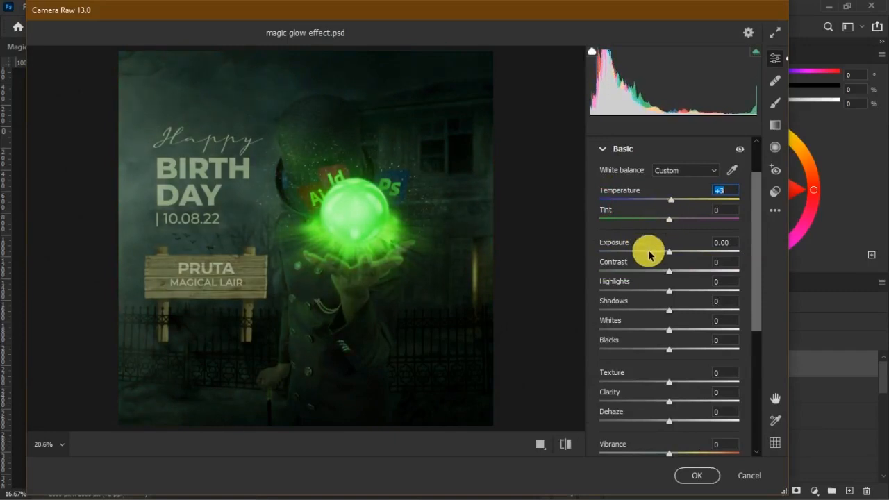
left_click_drag(672, 198, 679, 202)
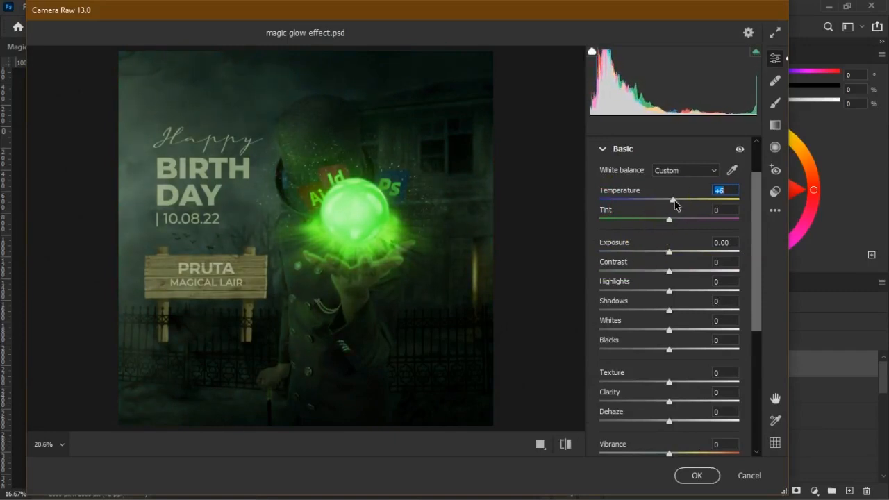
type("5")
key("Tab")
Set Exposure to +0.05, Contrast to +4, Highlights to +9 and Texture to +6, and apply the Camera Raw Filter
left_click_drag(669, 251, 674, 252)
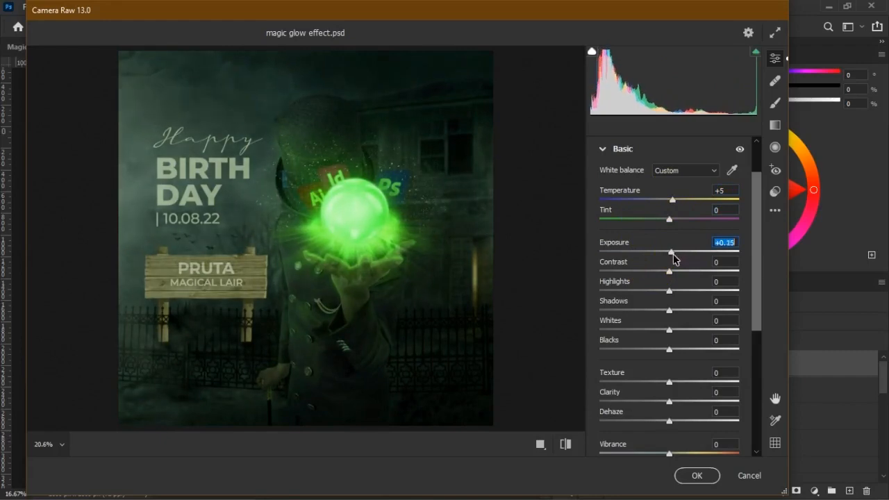
double_click(724, 247)
type("0")
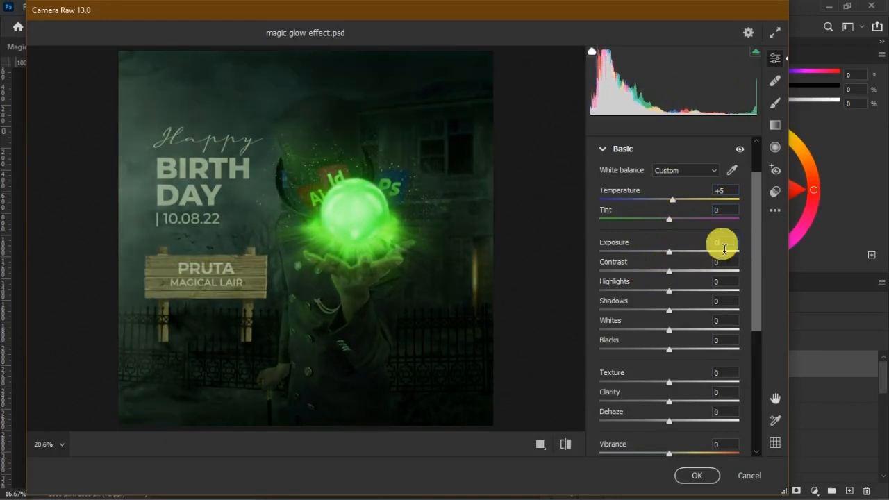
type(".05")
key("Tab")
left_click_drag(672, 276, 669, 315)
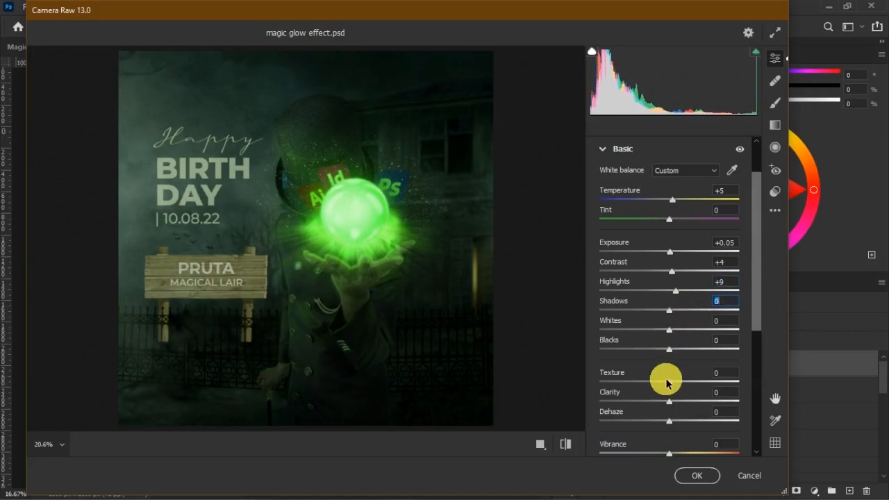
left_click_drag(673, 384, 680, 387)
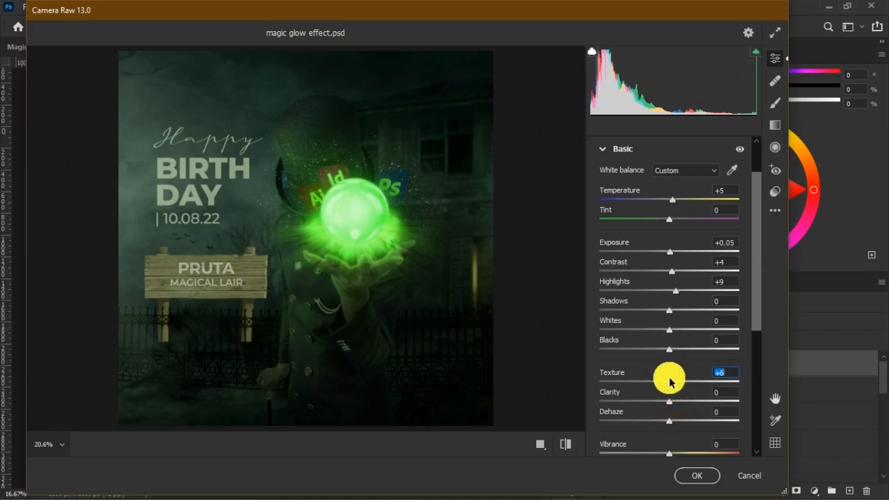
left_click(715, 476)
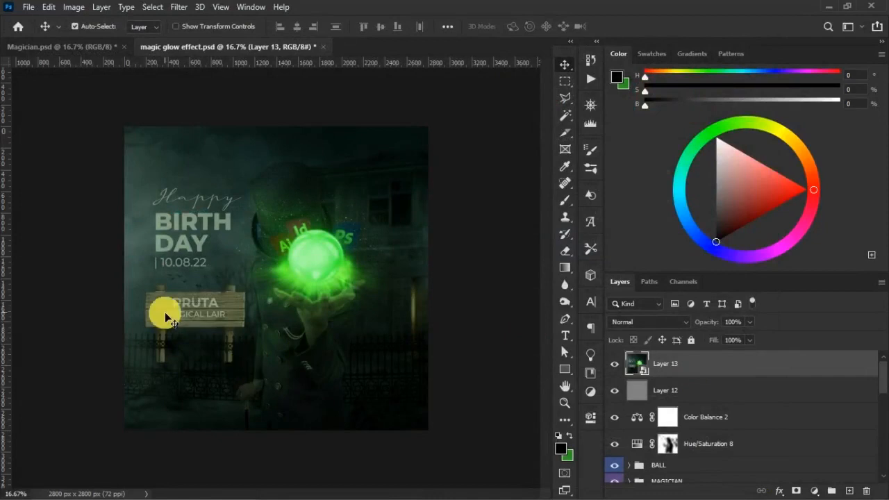
Delete the stamped smart object layer and select the WOOD group of the sign
key("Delete")
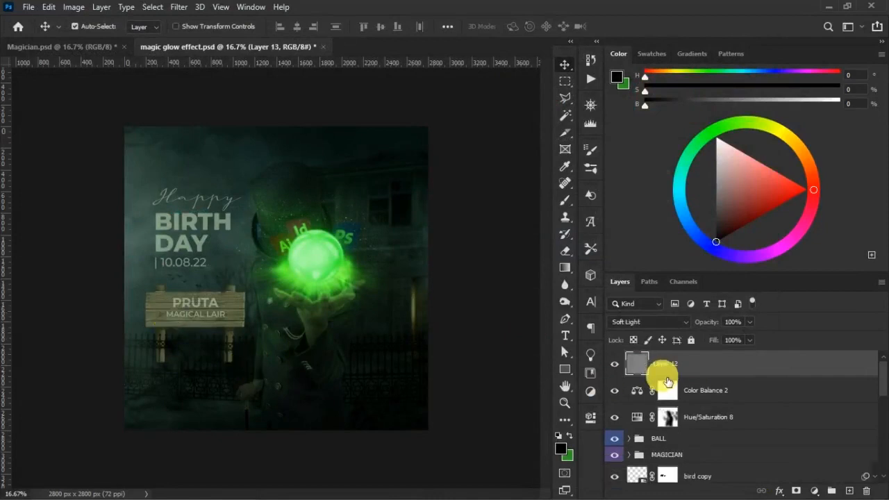
right_click(159, 319)
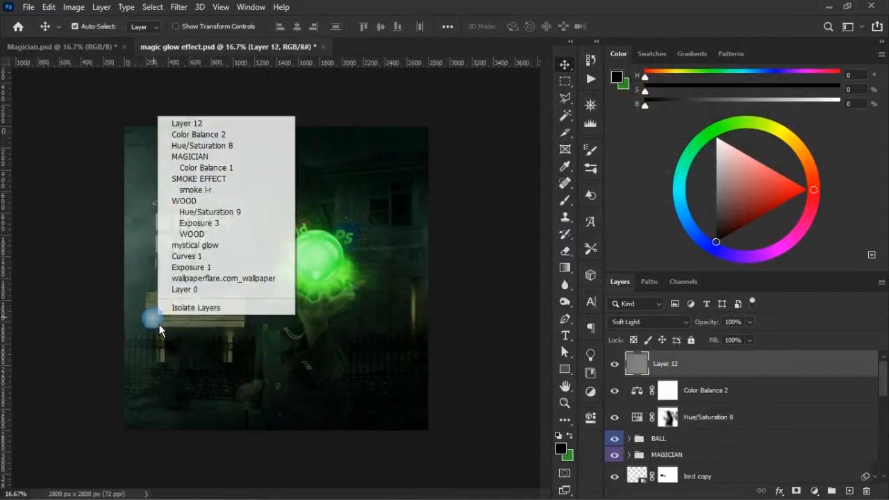
left_click(189, 200)
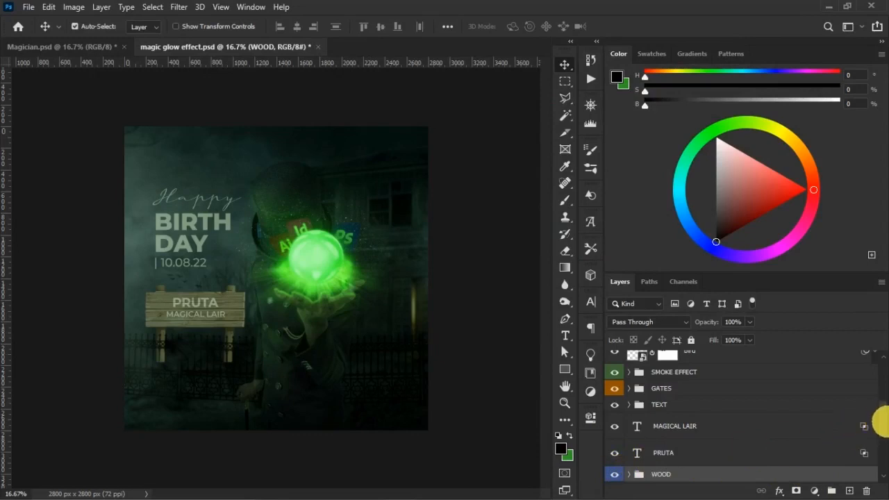
Create a new empty layer between Color Balance 2 and the gray noise layer
scroll(874, 420, "up", 3)
scroll(746, 417, "up", 3)
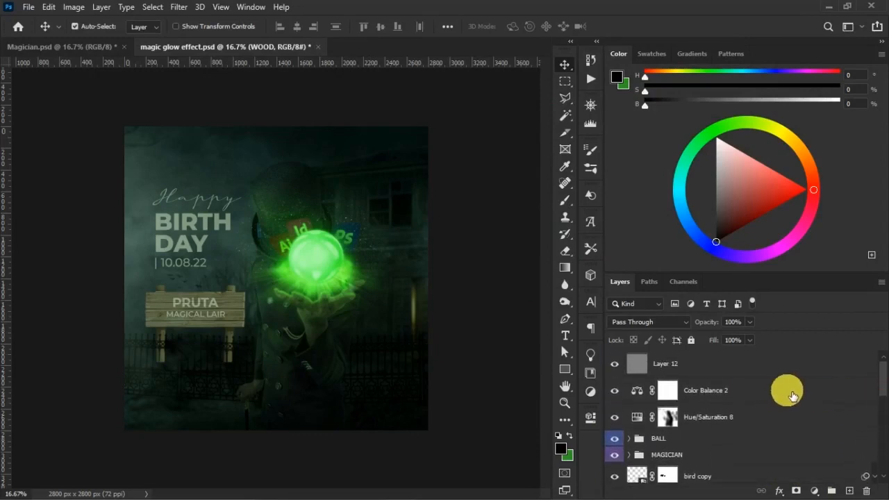
left_click(632, 385)
left_click(852, 491)
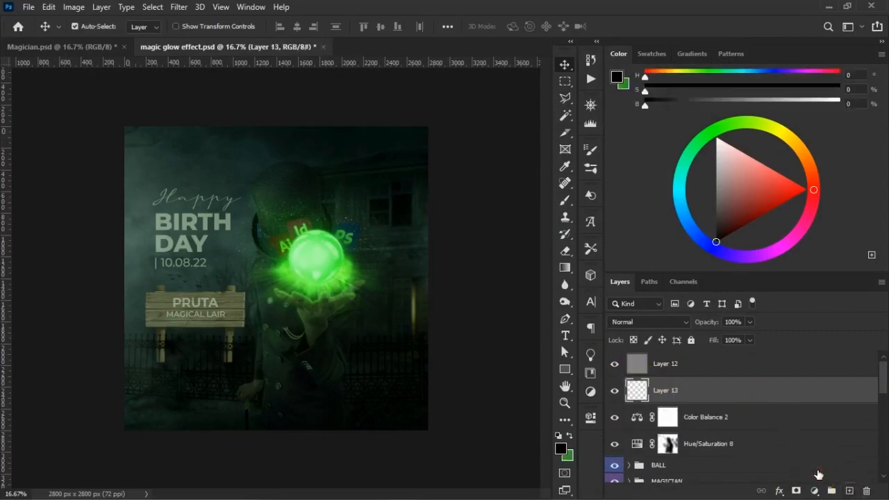
Shade the bases of both wooden sign posts with a soft black size 50 brush at 71% opacity and 21% flow
key("z")
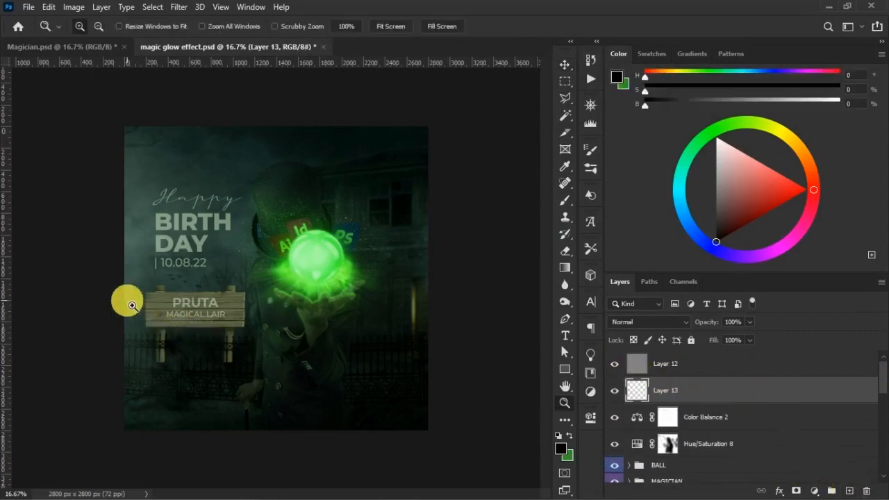
left_click(141, 305)
left_click_drag(119, 281, 312, 425)
left_click_drag(123, 339, 380, 371)
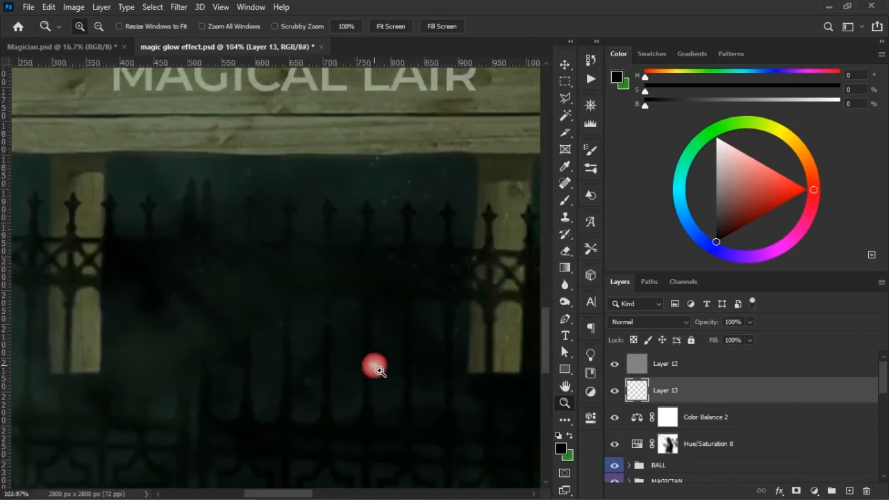
left_click(375, 363, "alt")
left_click(375, 362, "alt")
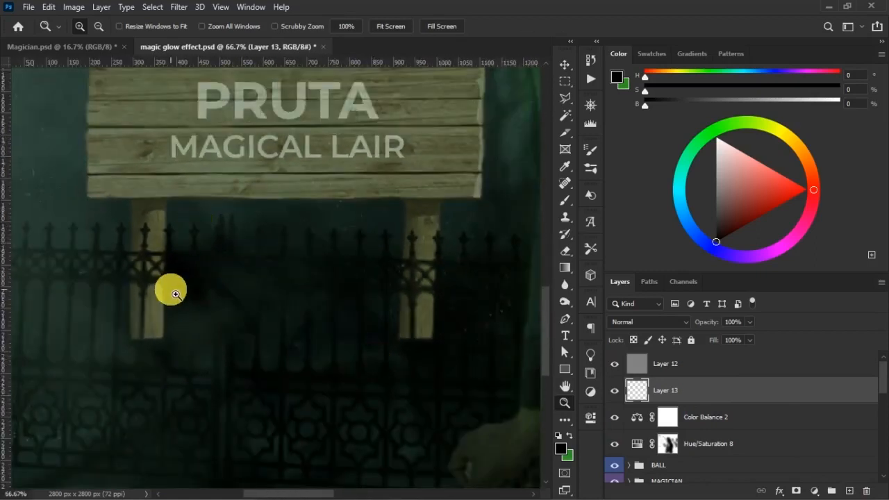
key("b")
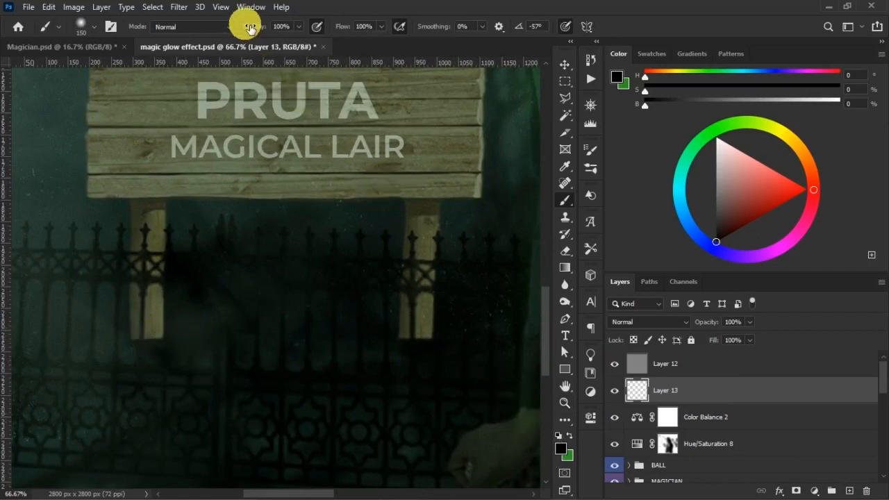
left_click_drag(257, 31, 250, 31)
left_click_drag(353, 30, 347, 30)
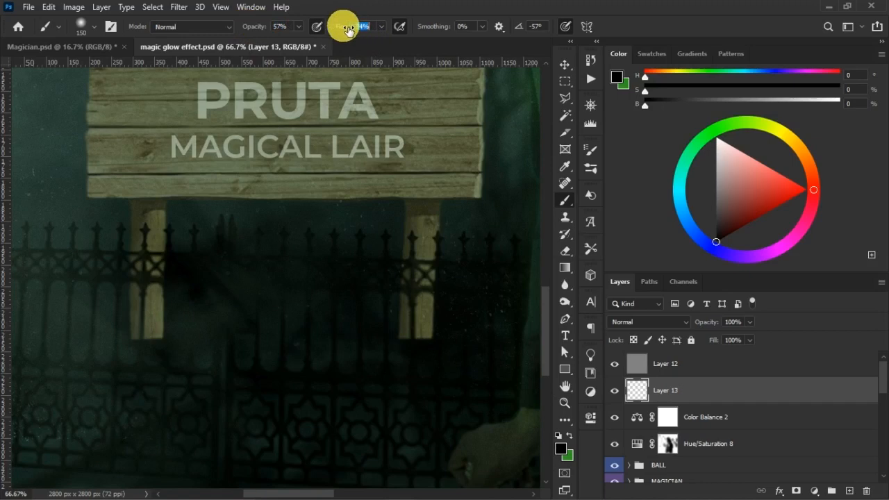
left_click_drag(245, 26, 254, 27)
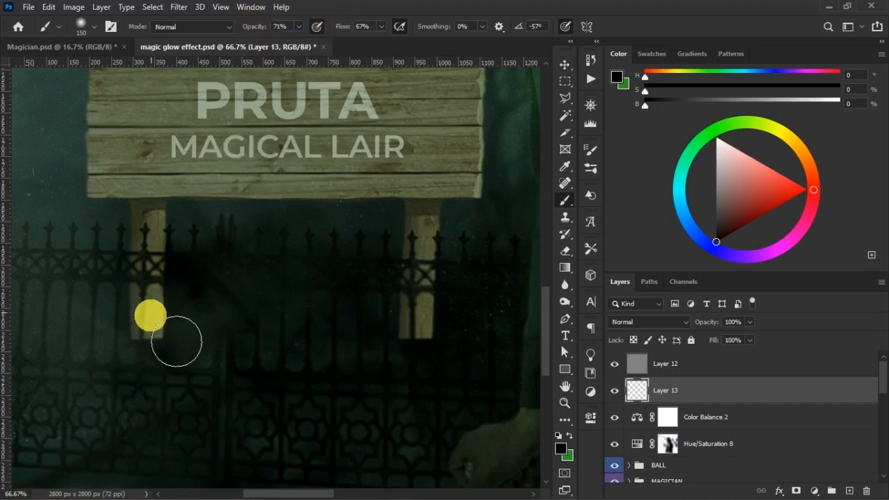
key("bracketleft")
key("bracketleft")
key("bracketleft")
key("bracketleft")
key("bracketleft")
key("bracketleft")
key("bracketleft")
key("bracketleft")
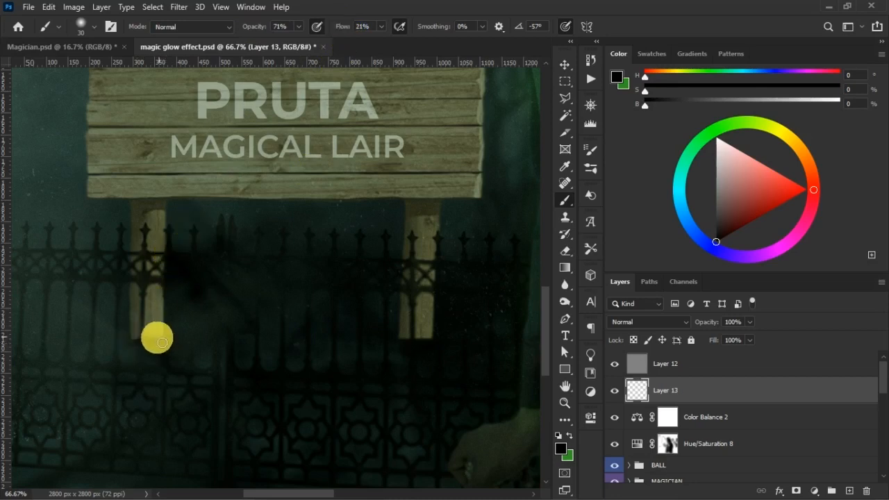
key("bracketright")
key("bracketright")
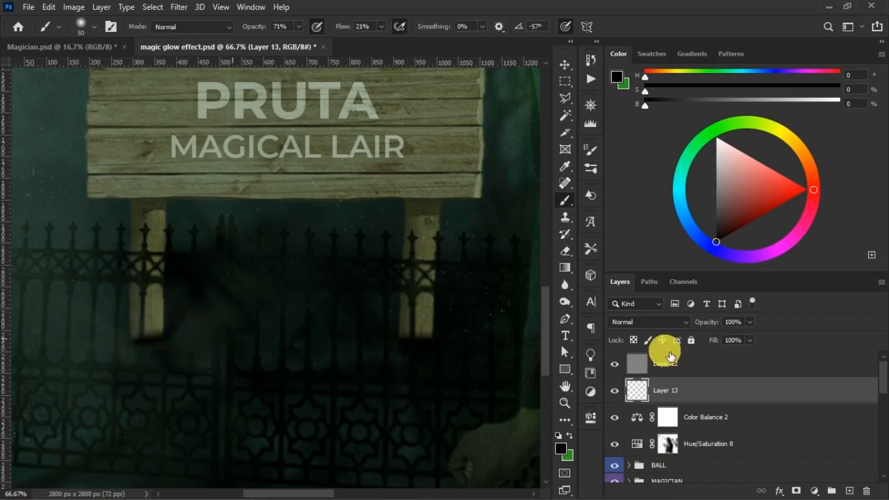
Set the post shading layer's opacity to 50% and its fill to 64%
mouse_move(718, 342)
left_mouse_down()
mouse_move(706, 341)
mouse_move(707, 323)
mouse_move(720, 341)
left_mouse_up()
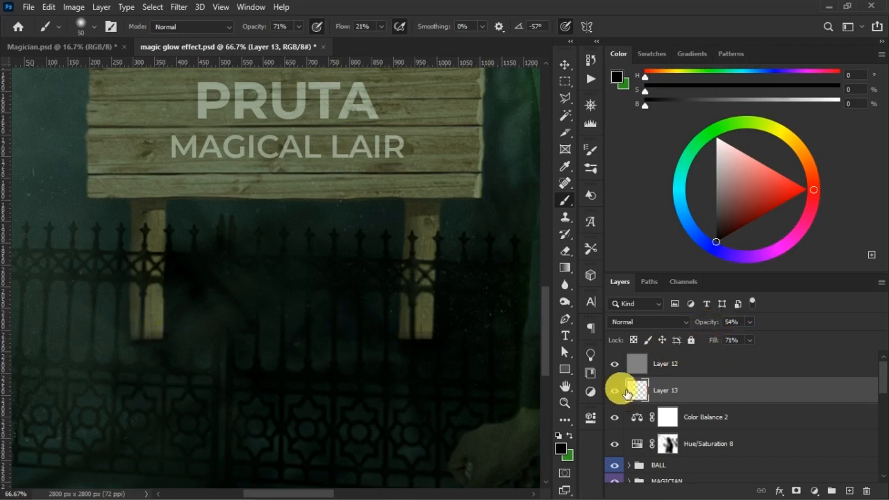
left_click(620, 393)
left_click(617, 392)
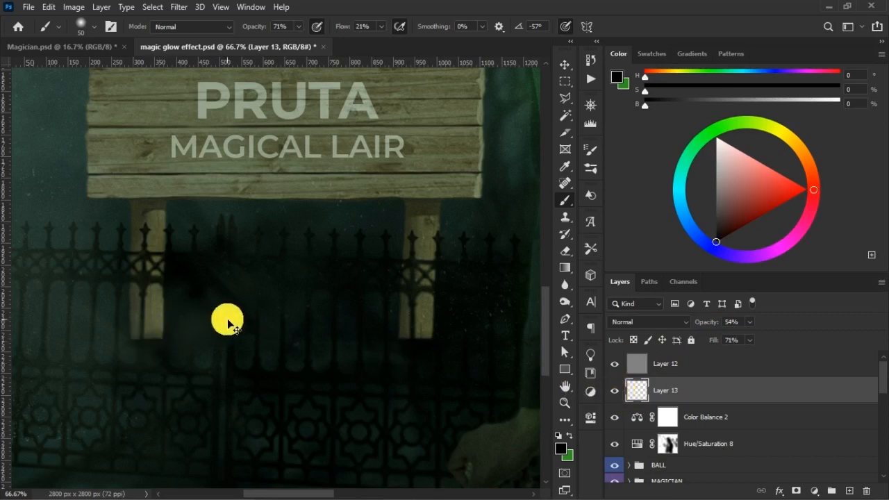
key("ctrl+minus")
key("ctrl+minus")
key("ctrl+minus")
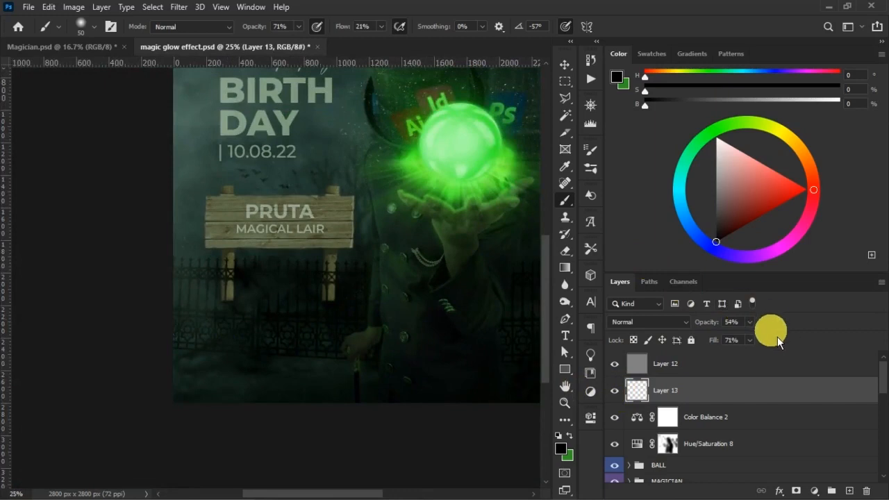
left_click_drag(718, 341, 714, 326)
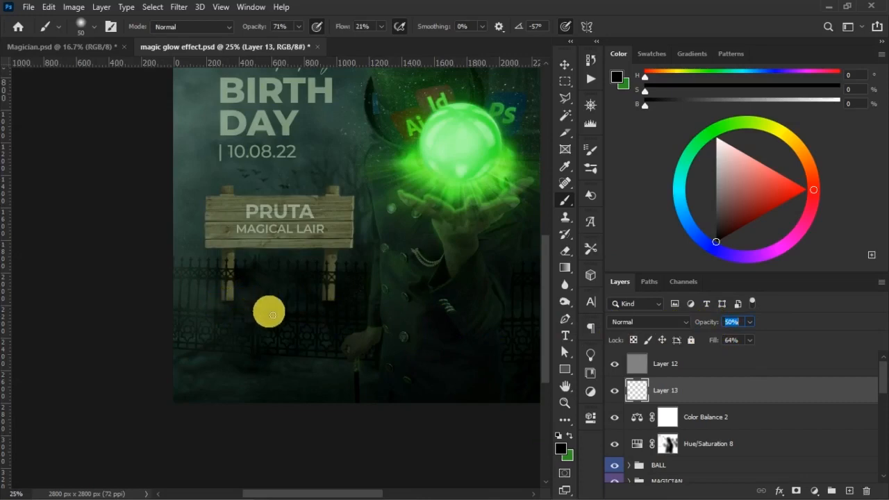
Brush softer black shading around the post bases with a size 125 brush at 31% flow
right_click(254, 302)
left_click(362, 189)
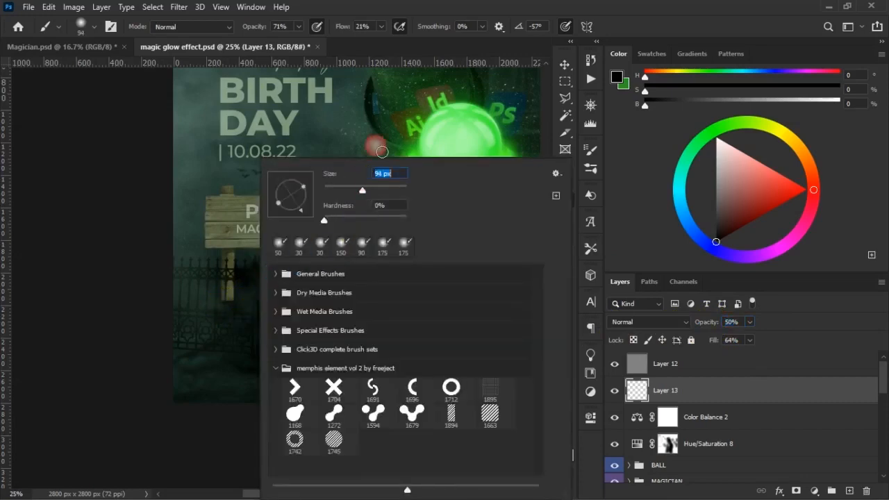
left_click(393, 22)
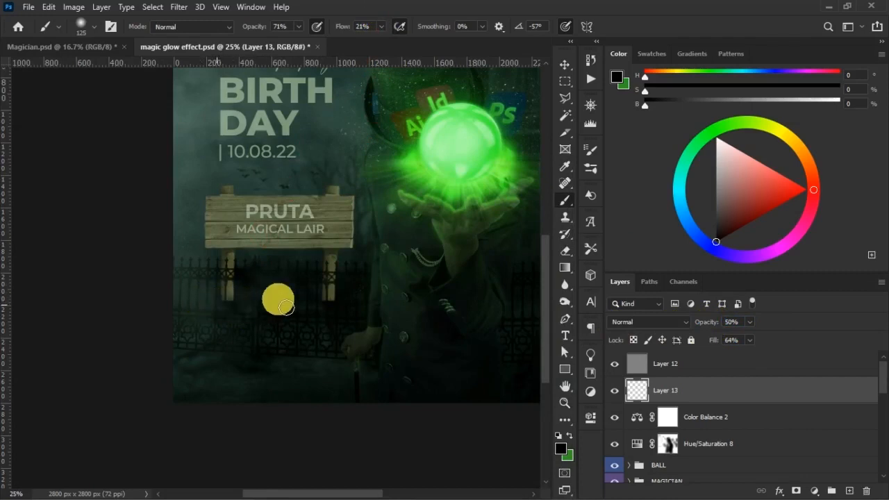
left_click_drag(347, 29, 354, 29)
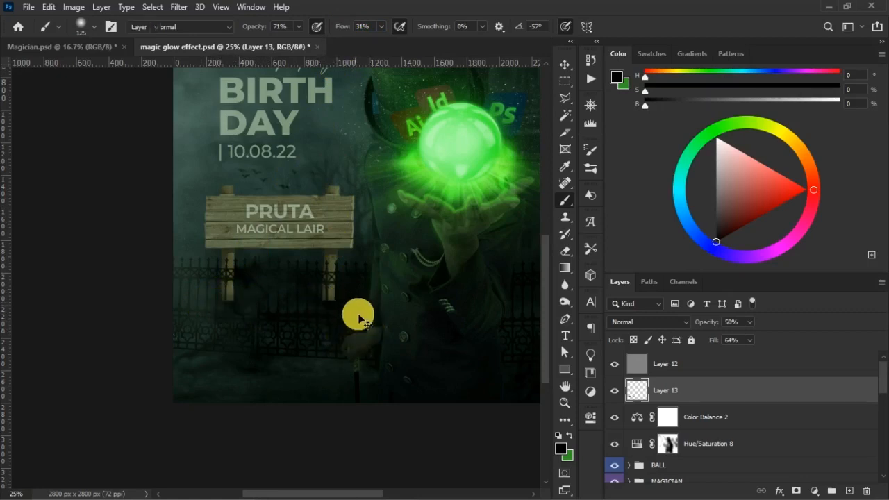
Select the WOOD group of the sign
key("v")
right_click(229, 215)
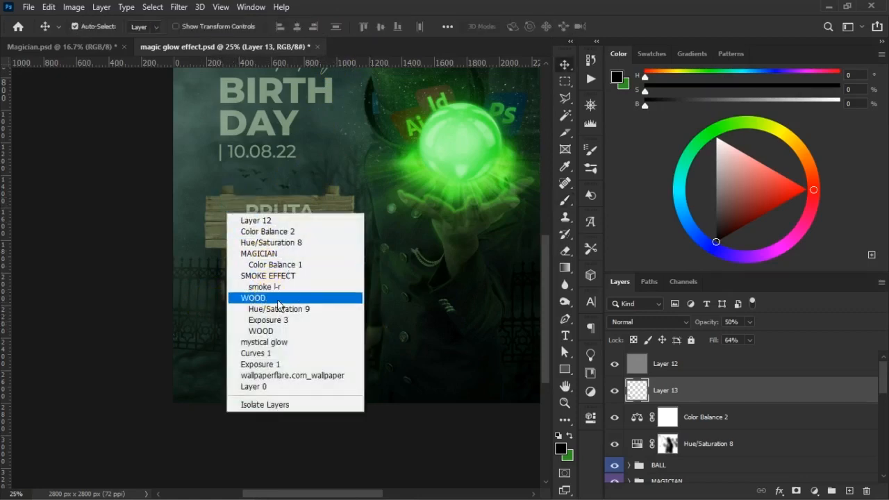
left_click(253, 298)
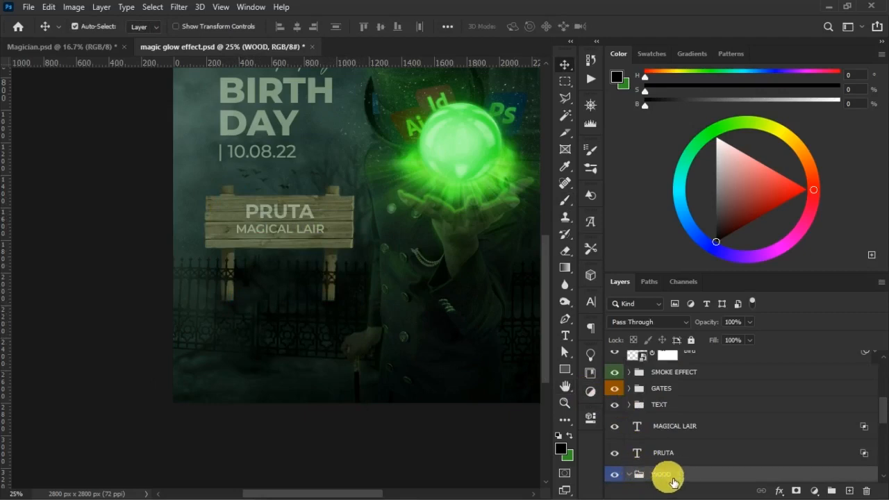
left_click(684, 454)
left_click(796, 491)
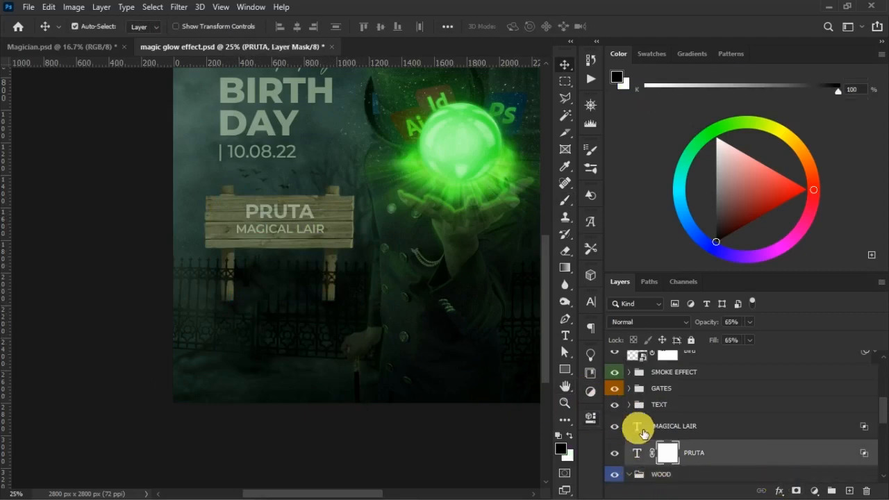
key("ctrl+z")
key("ctrl+z")
Add a layer mask to the WOOD group and fade out both post bases with a size 175 black brush at 31% flow
left_click(869, 478)
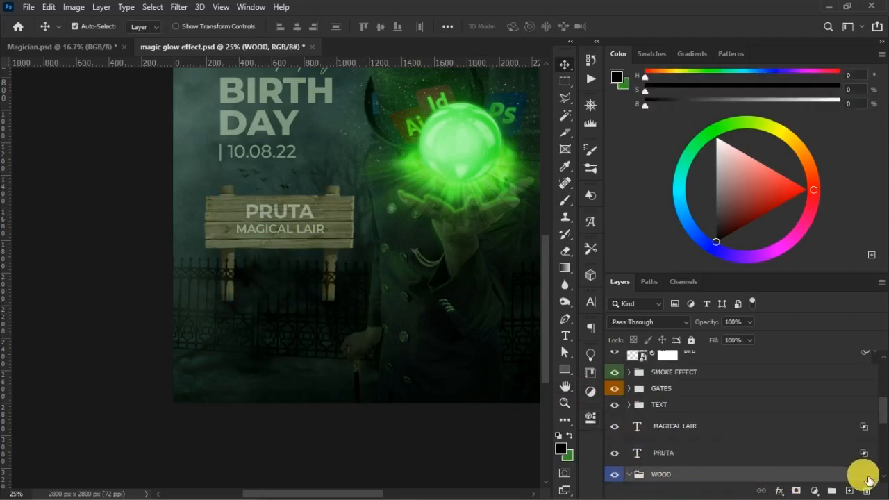
left_click(883, 475)
left_click(830, 485)
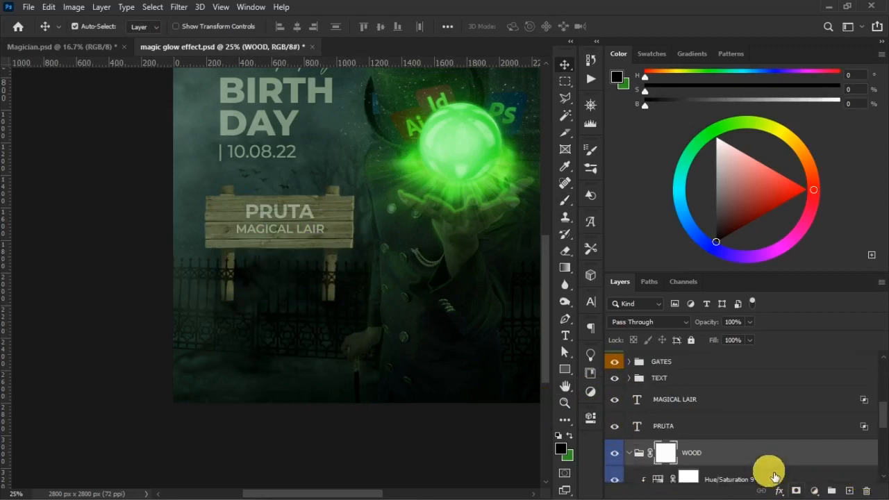
left_click(566, 202)
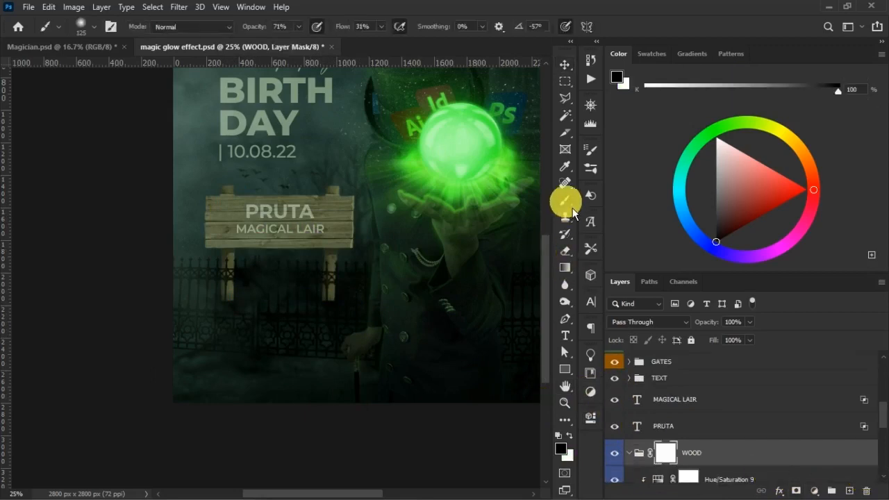
key("bracketright")
key("bracketright")
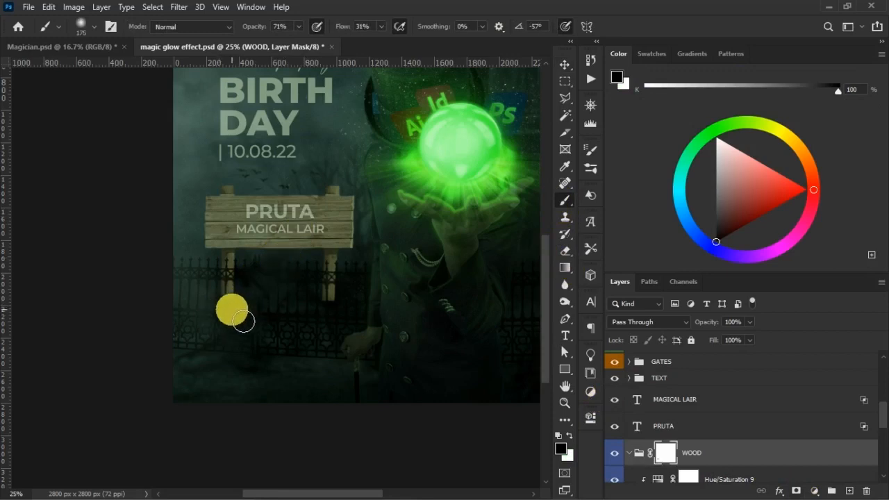
mouse_move(332, 306)
left_mouse_down()
mouse_move(319, 308)
mouse_move(336, 304)
left_mouse_up()
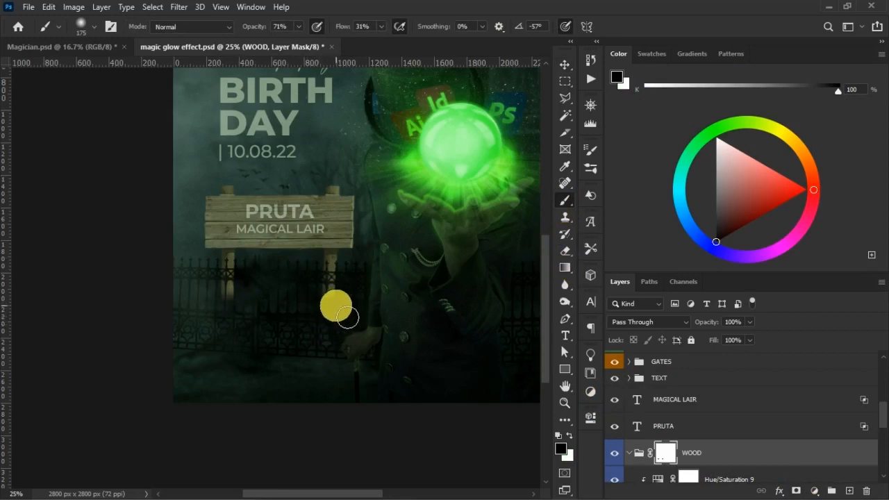
Save the document and check the whole composite
key("ctrl+s")
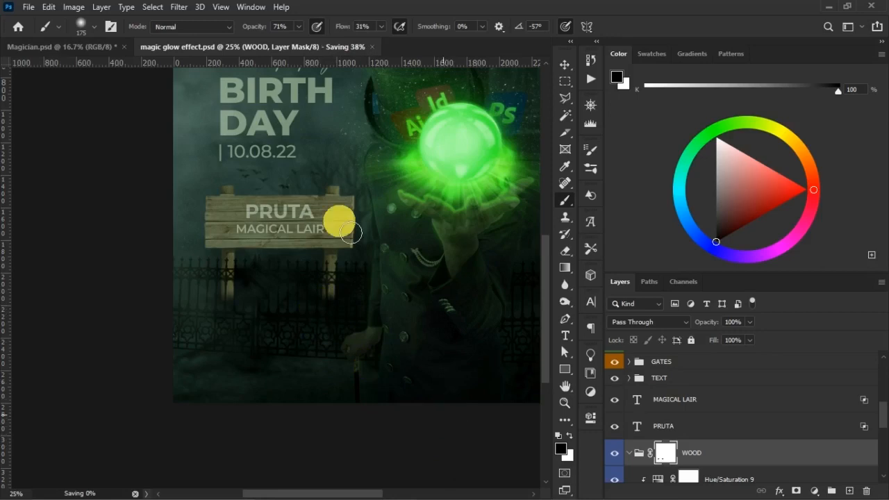
key("ctrl+minus")
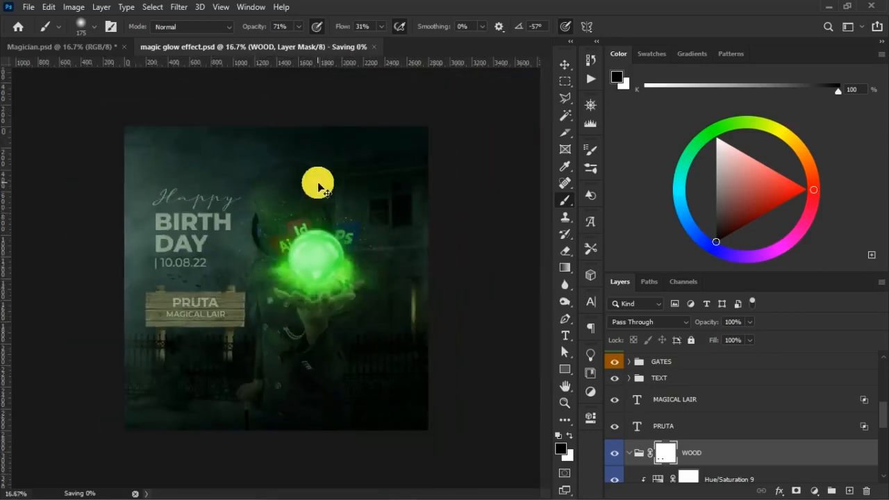
key("ctrl+plus")
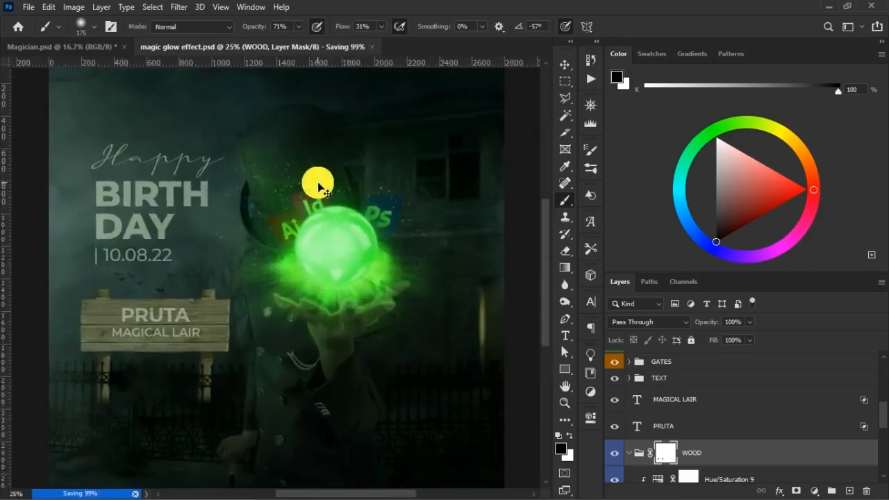
key("ctrl+minus")
Stamp all visible layers into a new layer above the gray noise layer and convert it to a smart object
key("v")
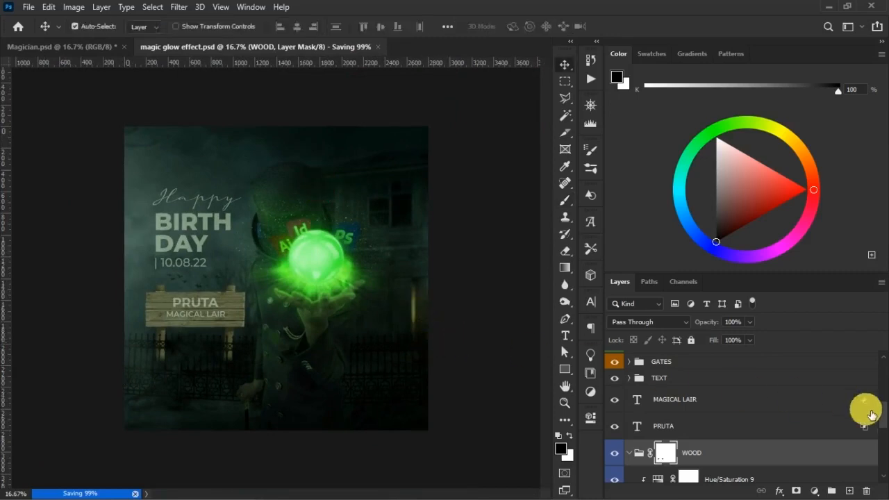
scroll(865, 417, "up", 5)
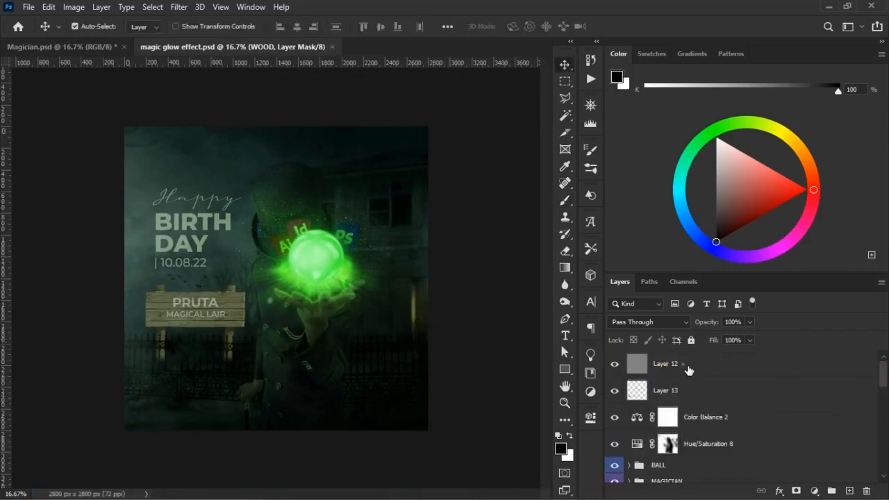
left_click(668, 370)
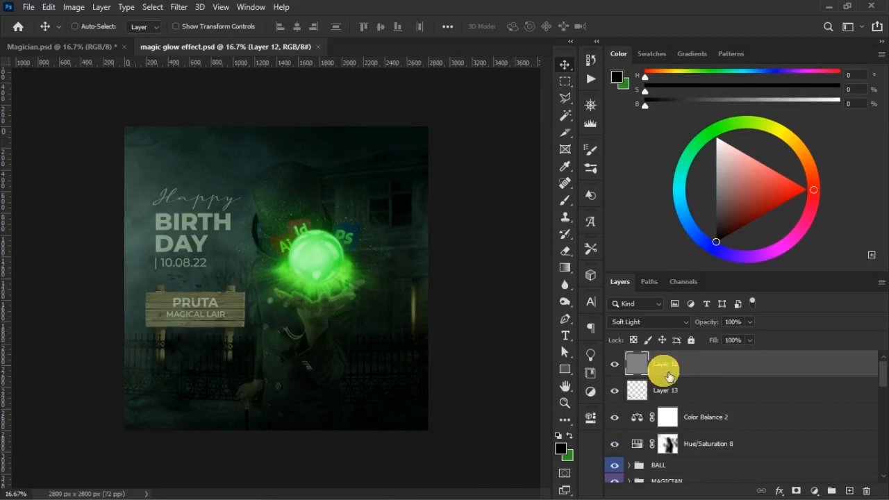
key("ctrl+alt+shift+e")
right_click(714, 369)
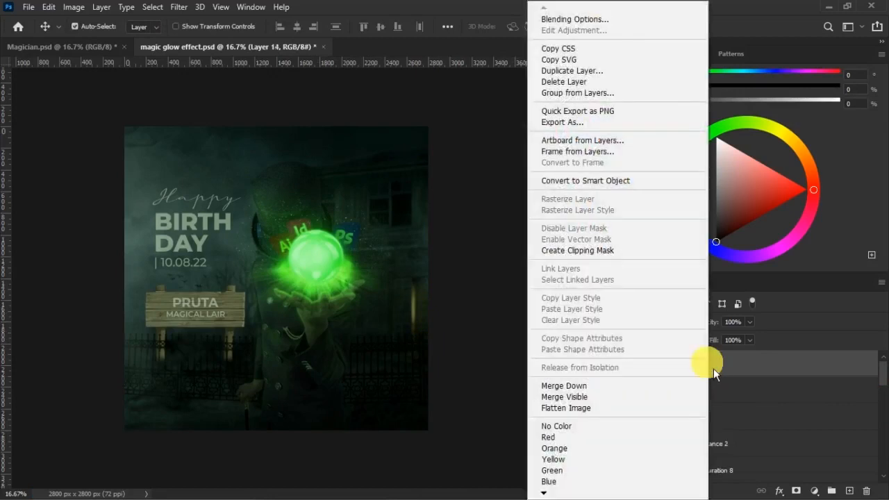
left_click(637, 197)
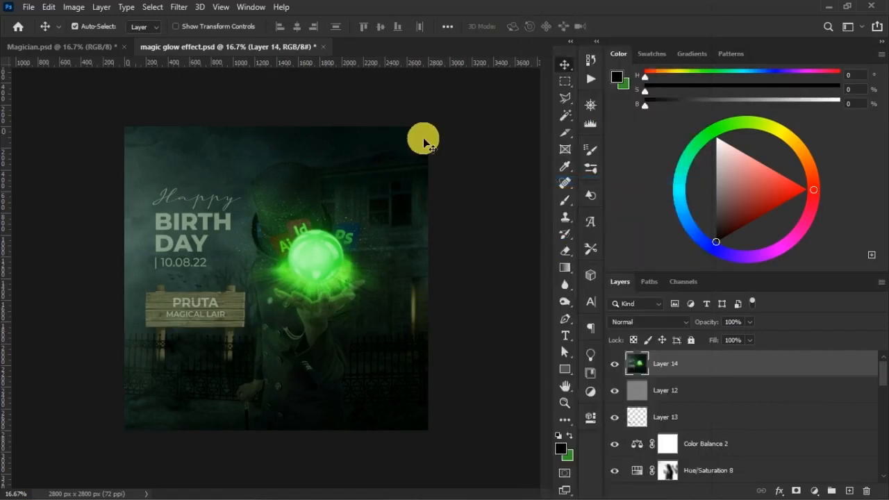
Start the Camera Raw Filter on the stamped smart object and set Temperature to +4 and Tint to +4
left_click(178, 7)
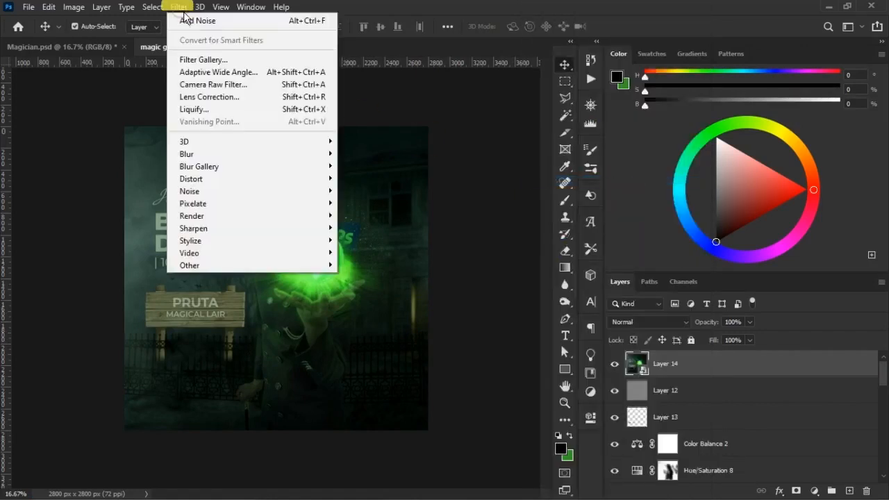
left_click(230, 85)
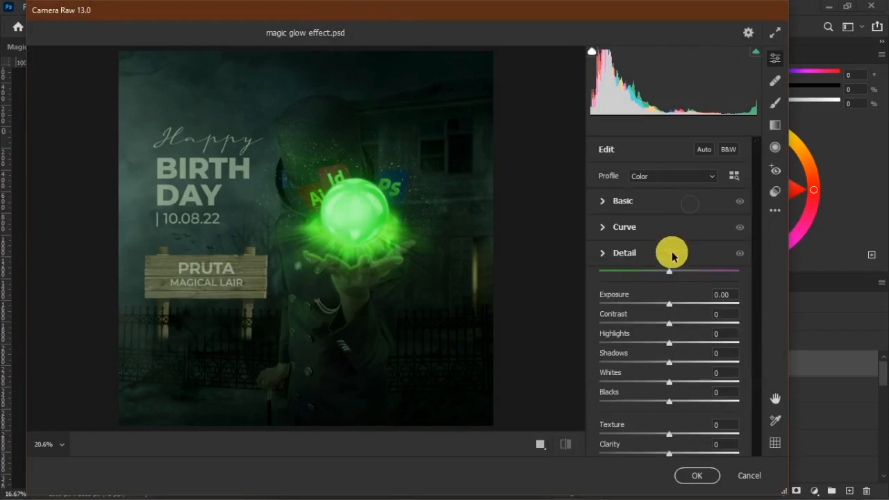
left_click(605, 201)
left_click_drag(669, 200, 674, 201)
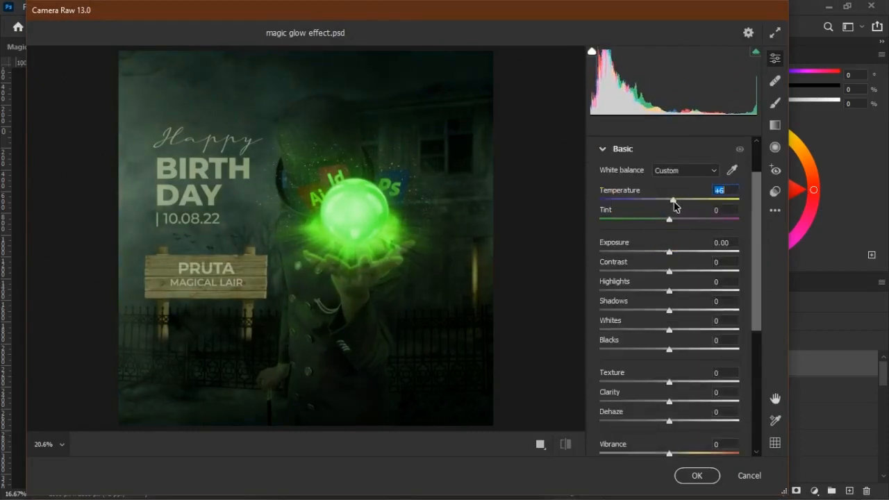
left_click(678, 219)
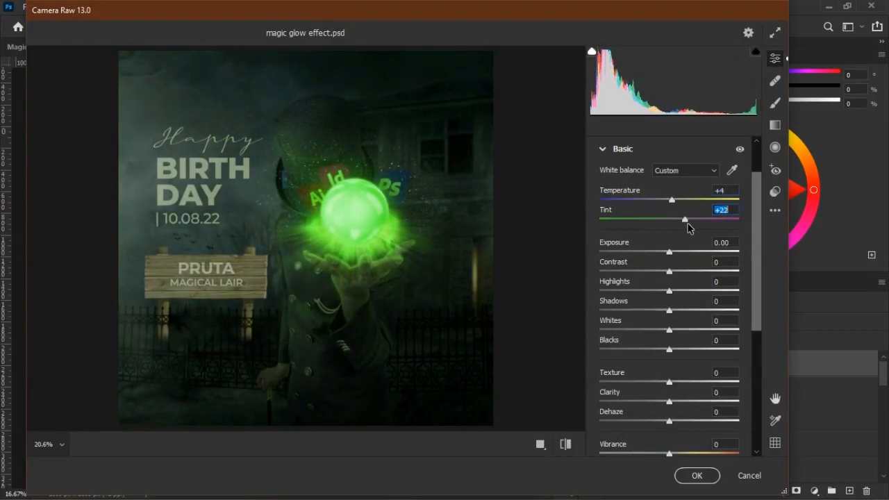
left_click_drag(701, 224, 680, 231)
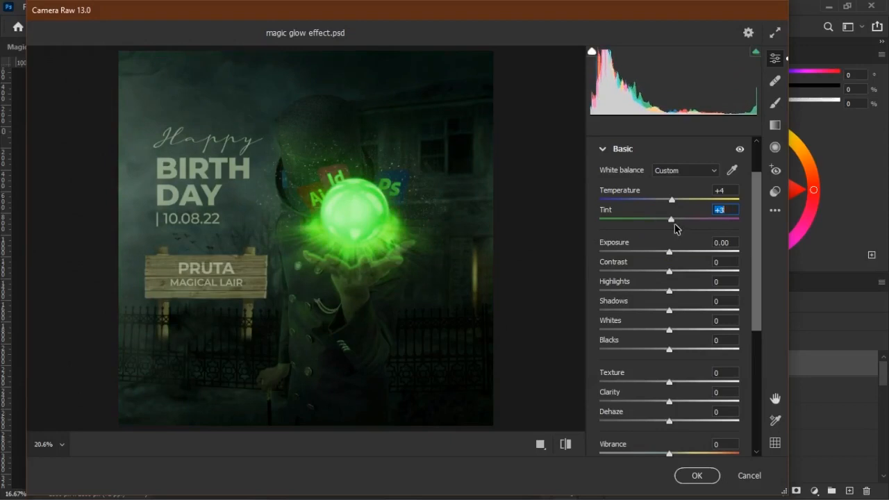
left_click_drag(675, 226, 680, 227)
Set the basic adjustments to Contrast +7, Highlights +4, Texture +7 and Clarity +7
left_click_drag(671, 270, 678, 297)
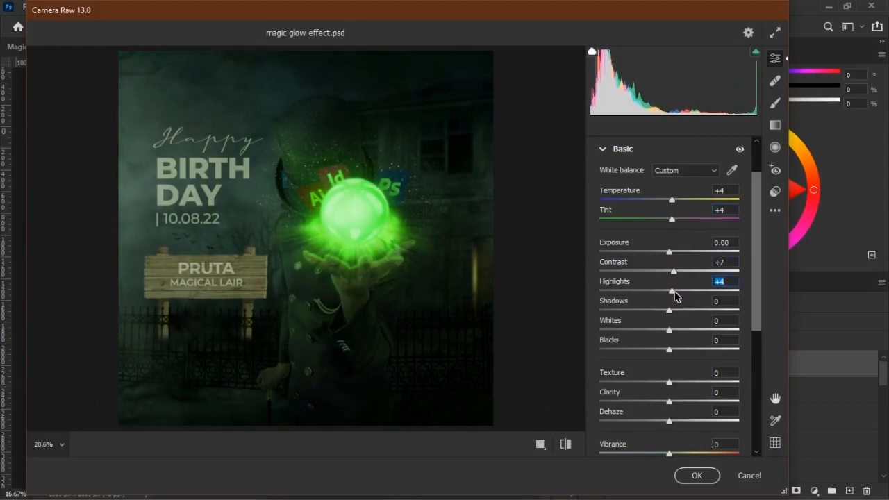
left_click_drag(674, 383, 686, 387)
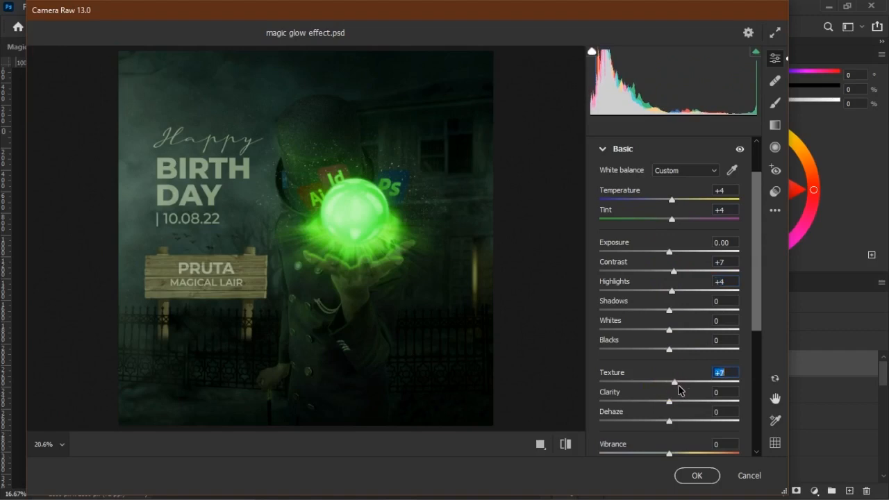
left_click_drag(669, 402, 672, 403)
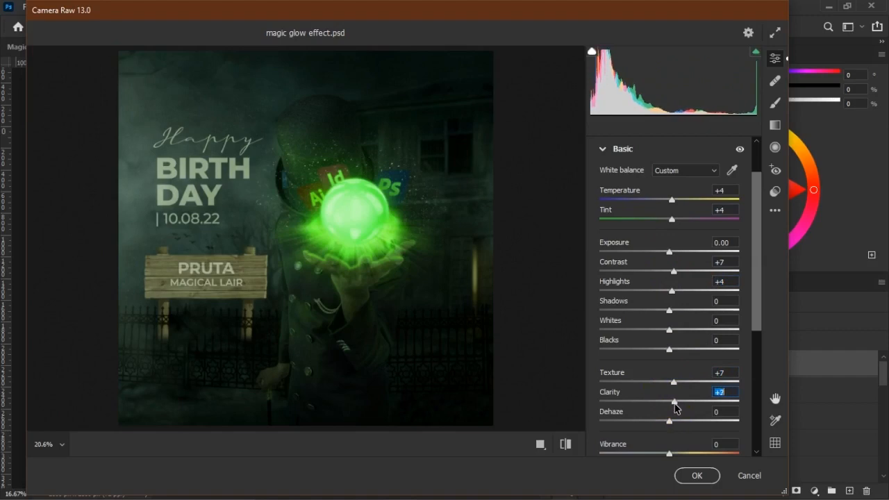
left_click_drag(676, 409, 678, 408)
Lower the white end point of the point curve to an output of 243 at input 255
left_click_drag(756, 318, 760, 396)
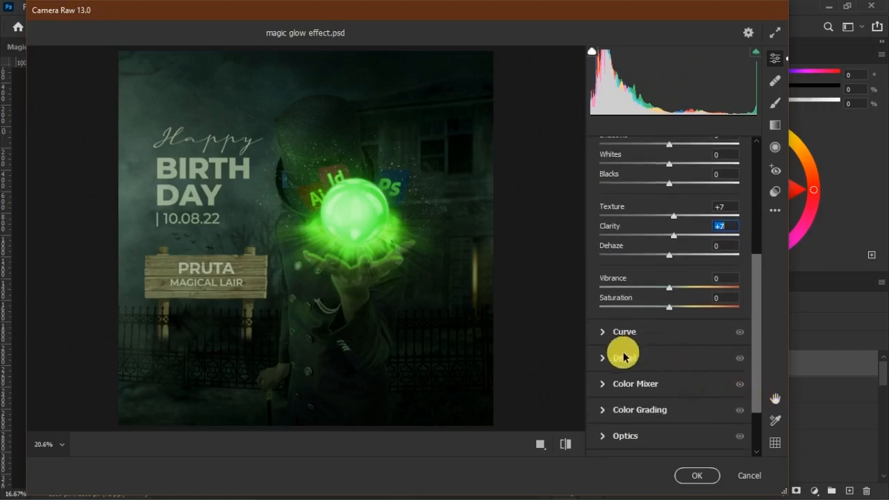
left_click(603, 334)
mouse_move(599, 365)
left_mouse_down()
mouse_move(613, 364)
mouse_move(599, 365)
left_mouse_up()
left_click_drag(741, 223, 746, 229)
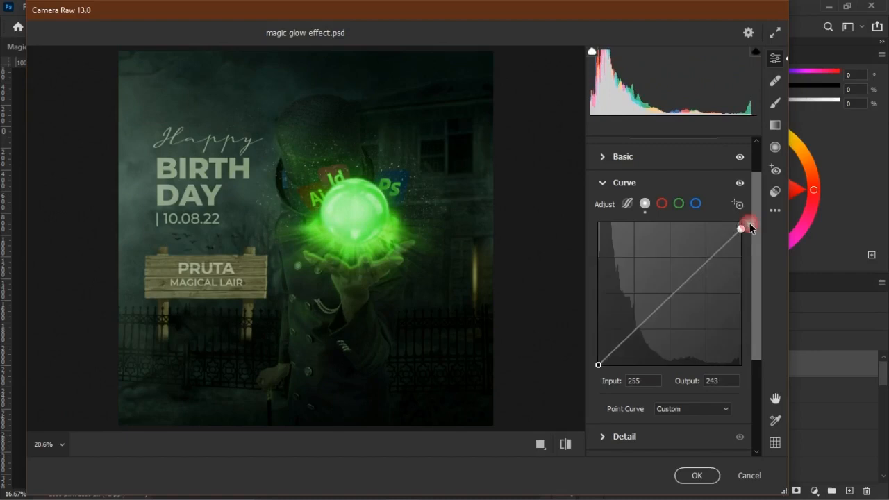
Refine the basic adjustments to Contrast +8 and Highlights +8, keeping Shadows at 0
left_click(603, 182)
left_click(603, 202)
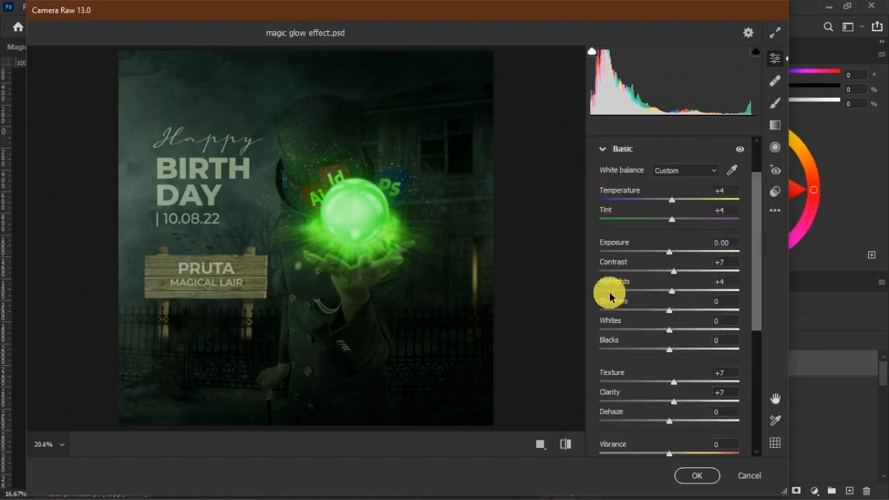
mouse_move(675, 276)
left_mouse_down()
mouse_move(646, 277)
mouse_move(689, 283)
left_mouse_up()
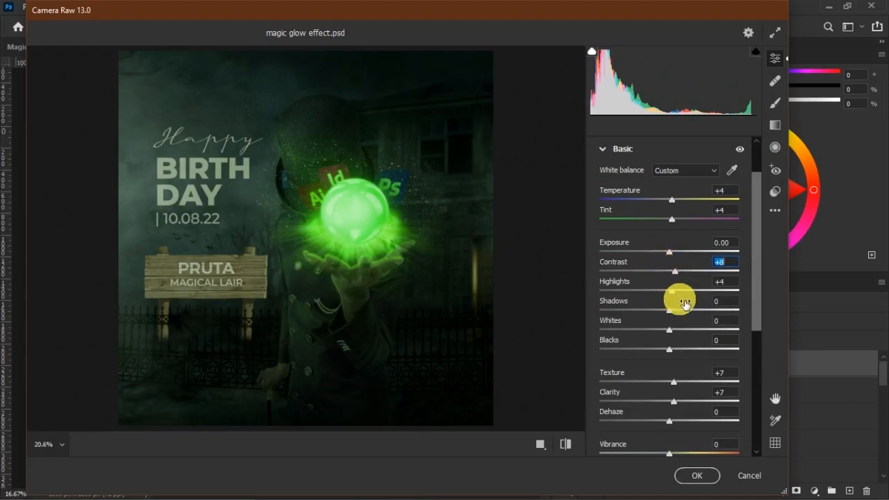
left_click_drag(674, 295, 703, 301)
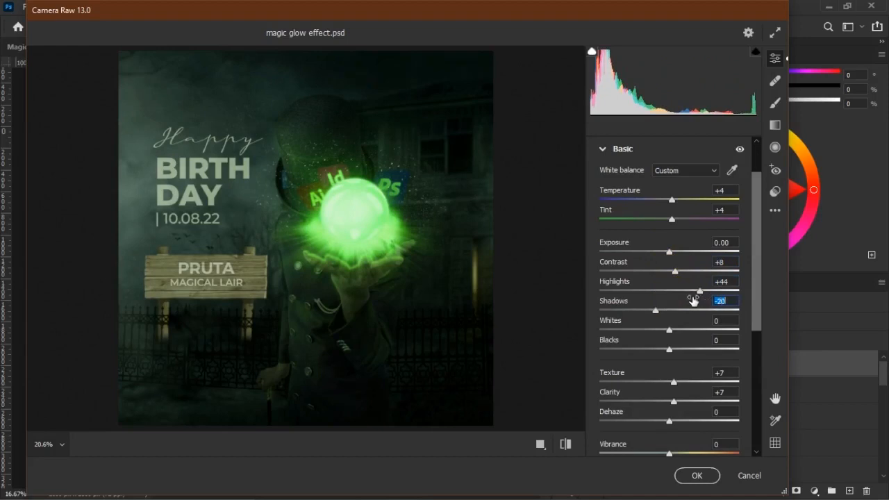
mouse_move(675, 309)
left_mouse_down()
mouse_move(705, 310)
mouse_move(690, 311)
mouse_move(699, 294)
mouse_move(676, 295)
mouse_move(681, 304)
left_mouse_up()
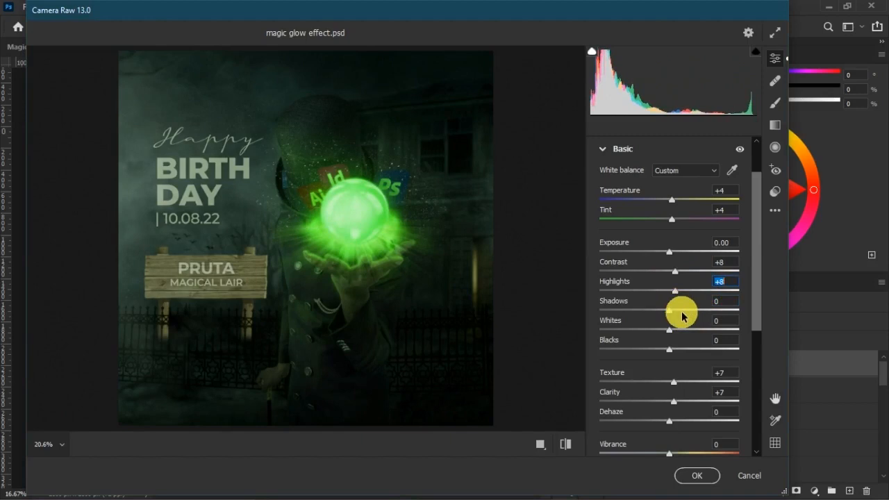
Save the Camera Raw settings with the default subset as a settings file named magic and apply the filter
left_click(776, 211)
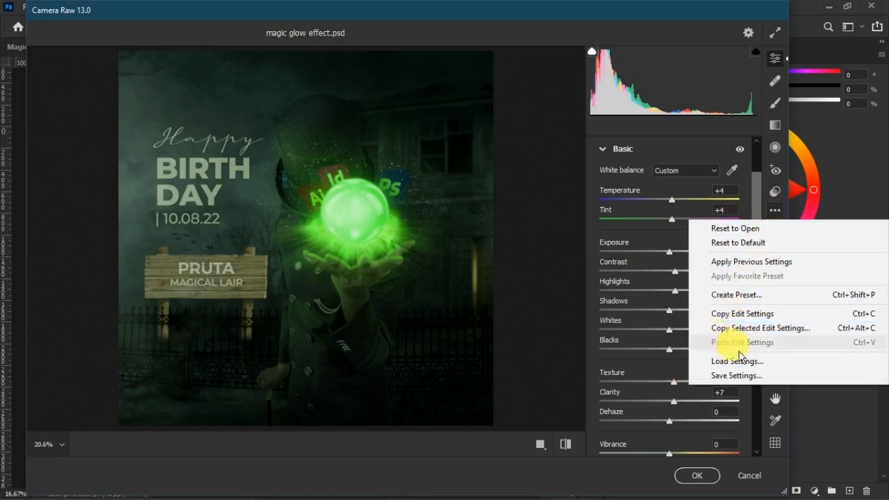
left_click(736, 375)
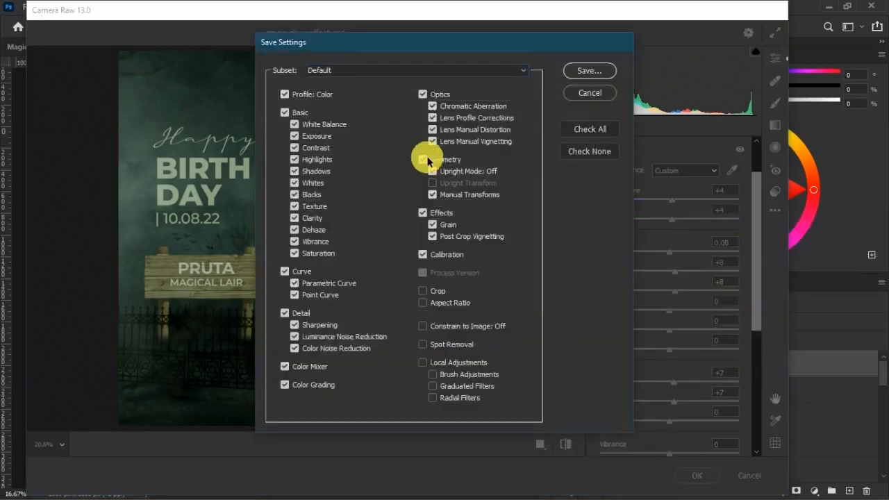
left_click(587, 73)
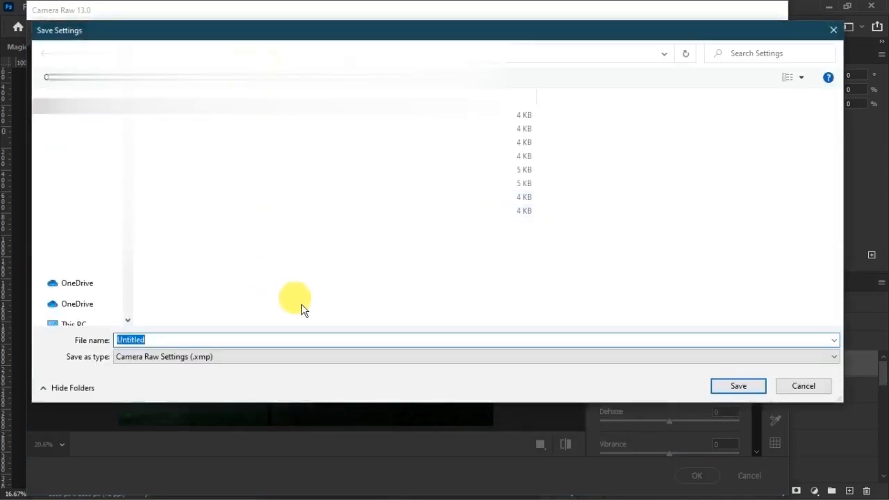
type("p")
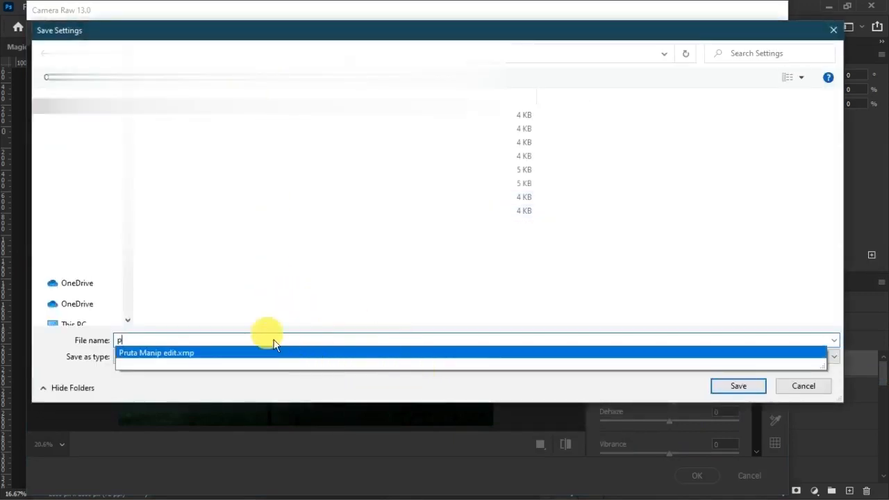
key("BackSpace")
type("magic")
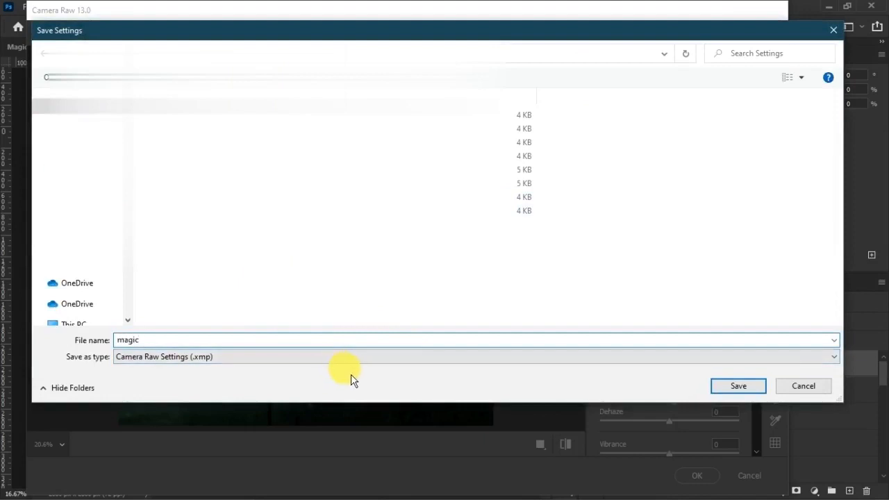
key("Return")
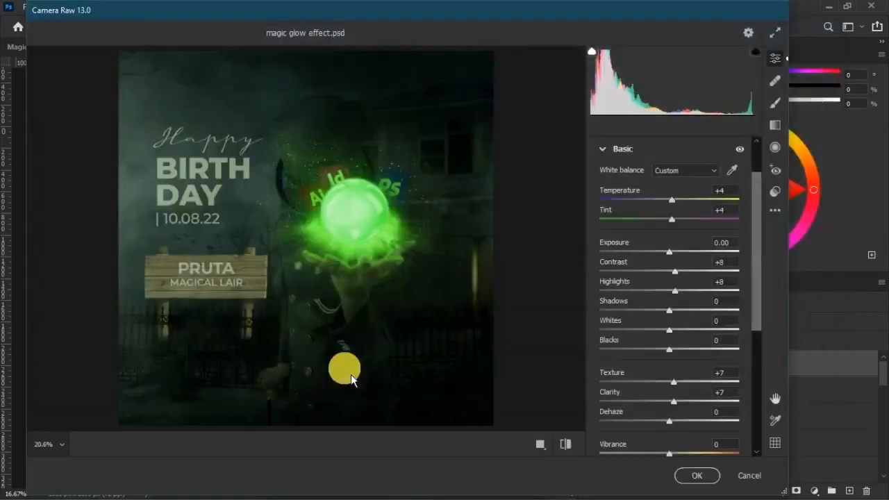
left_click(697, 476)
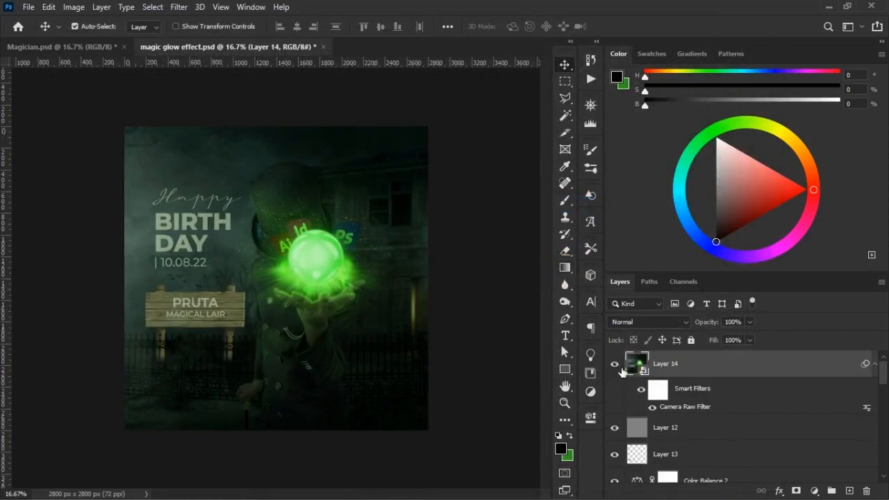
Hide Layer 14 and select both text layers of the wooden sign together
left_click(615, 363)
key("t")
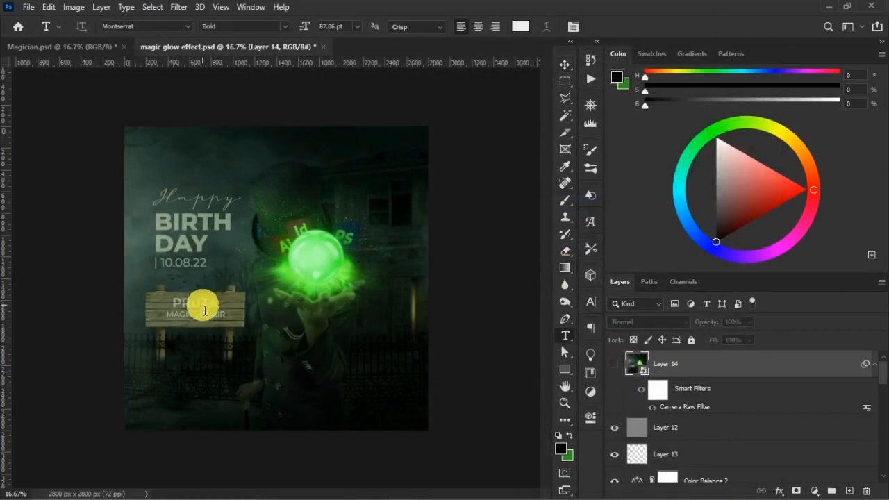
left_click(205, 310)
left_click(262, 354)
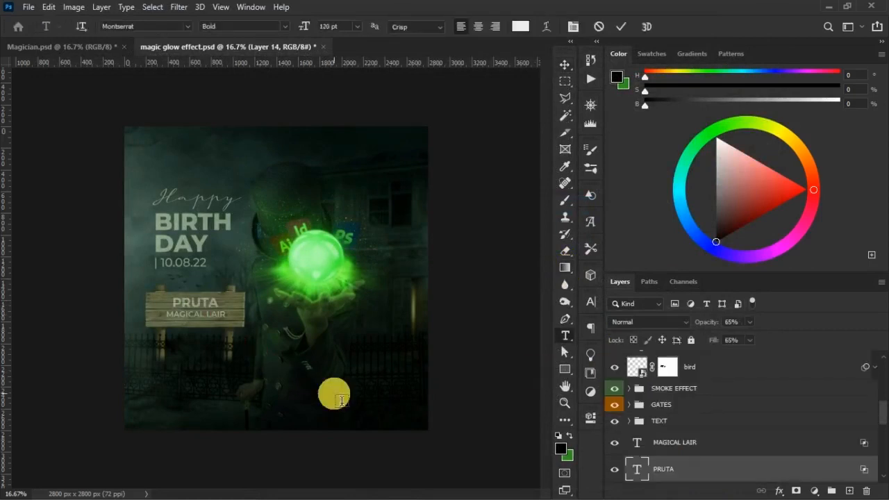
key("v")
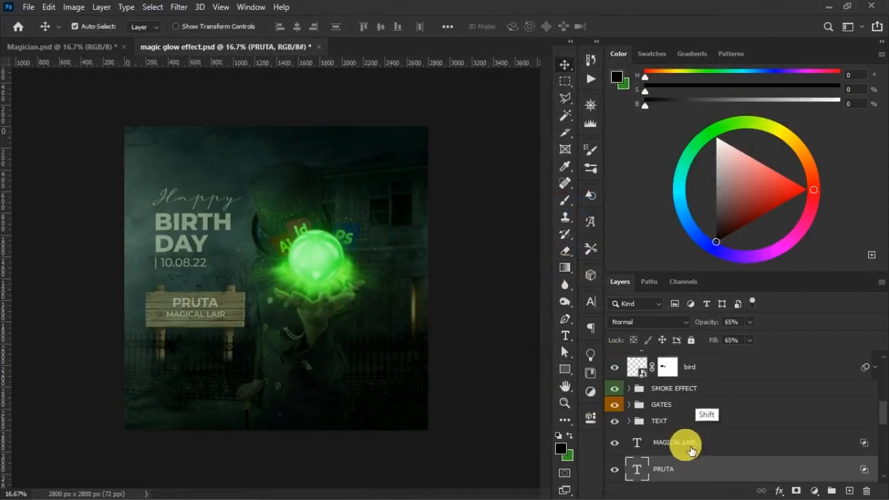
left_click(691, 445, "shift")
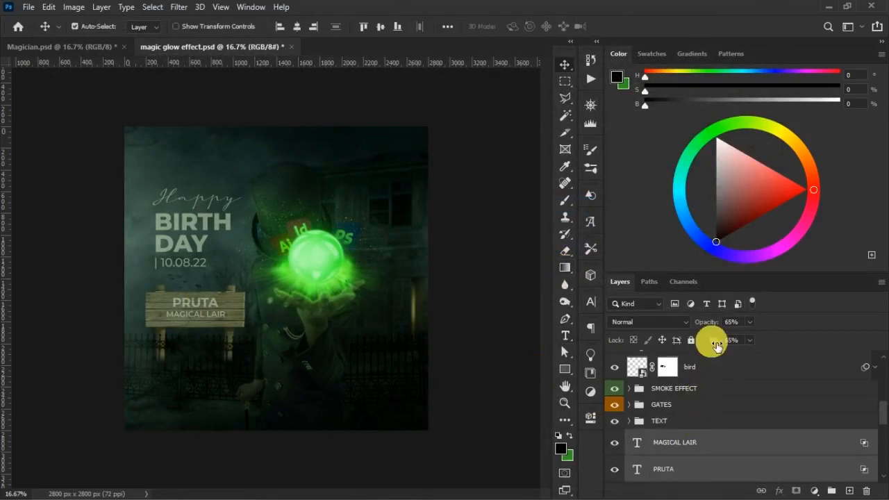
Set the opacity and fill of the sign's two text layers to 53% each
left_click_drag(717, 326, 709, 327)
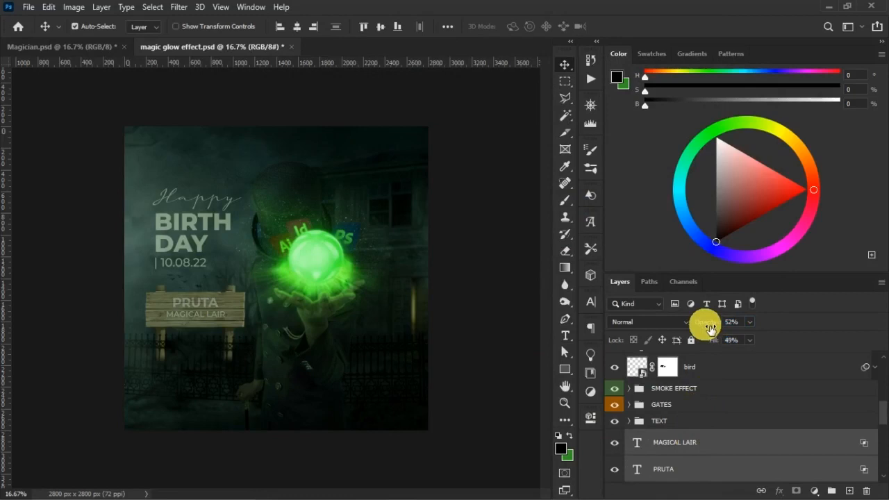
left_click(729, 322)
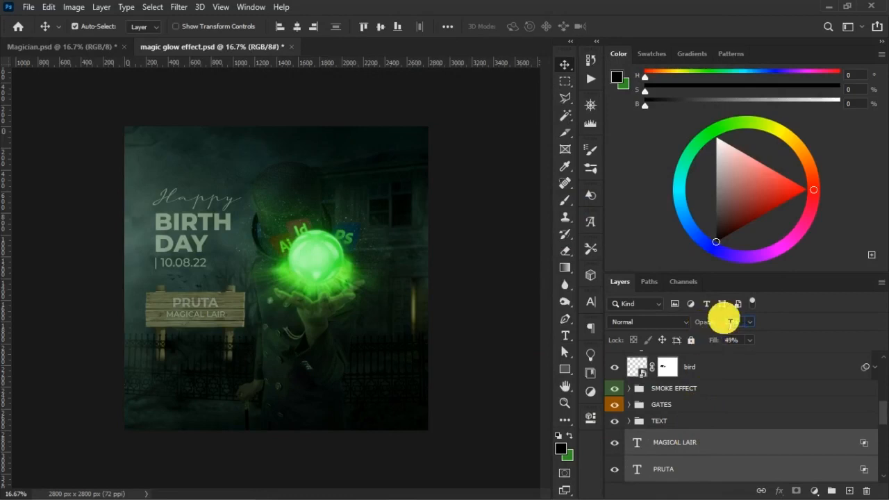
type("50")
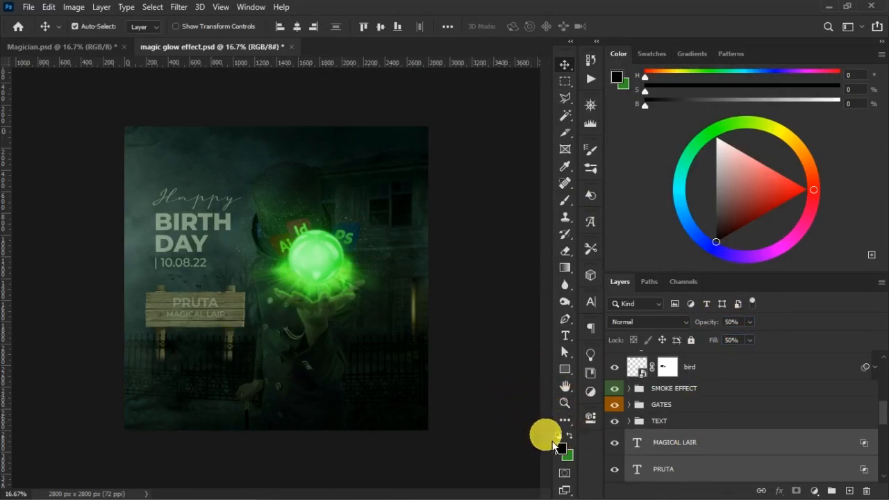
left_click(722, 322)
left_click(697, 322)
type("53")
key("Tab")
type("53")
key("Return")
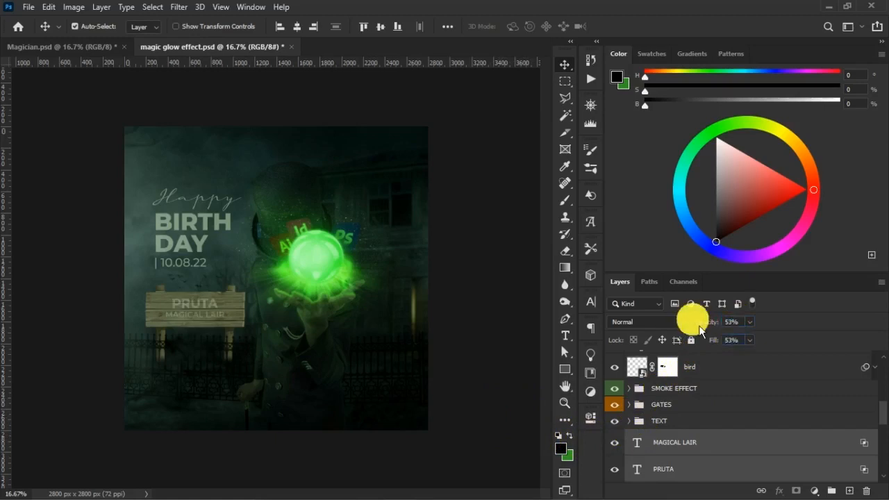
Stamp all visible layers into a new layer above Layer 12 and convert it to a smart object
scroll(873, 413, "up", 3)
left_click(702, 417)
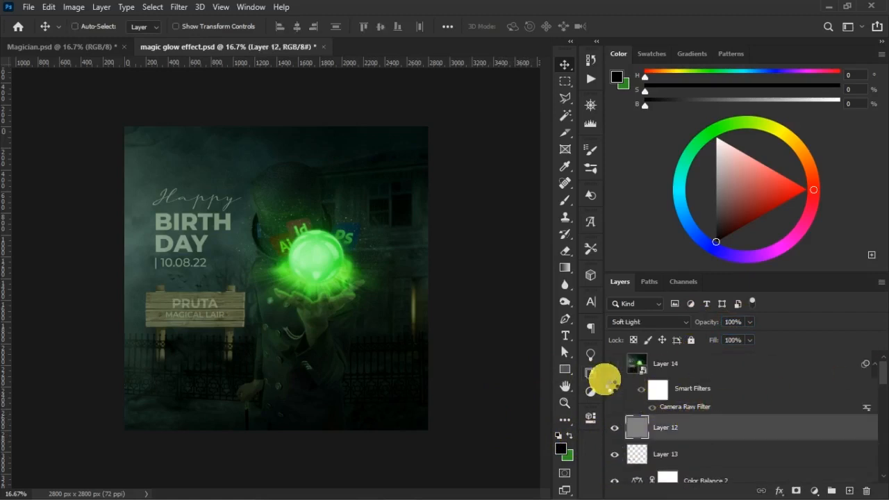
key("ctrl+shift+alt+n")
key("ctrl+shift+alt+e")
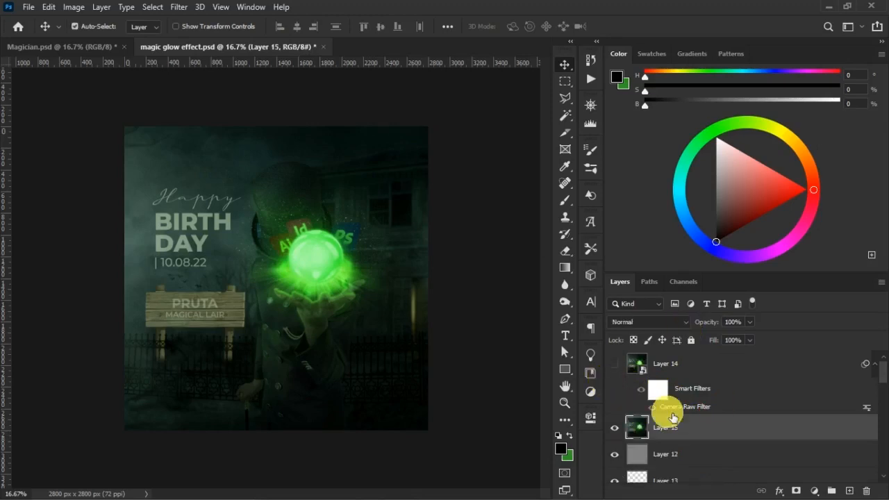
right_click(691, 427)
left_click(757, 182)
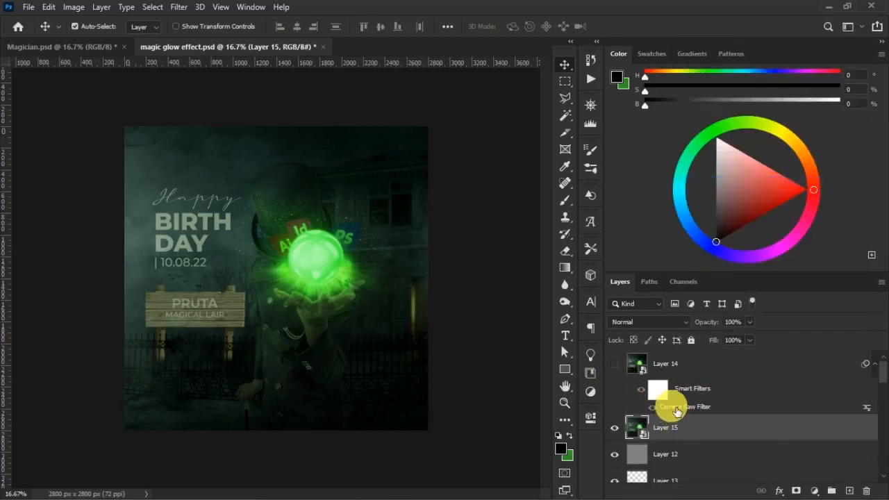
Transfer the Camera Raw smart filter from Layer 14 to the newly stamped smart object
left_click_drag(680, 410, 685, 438)
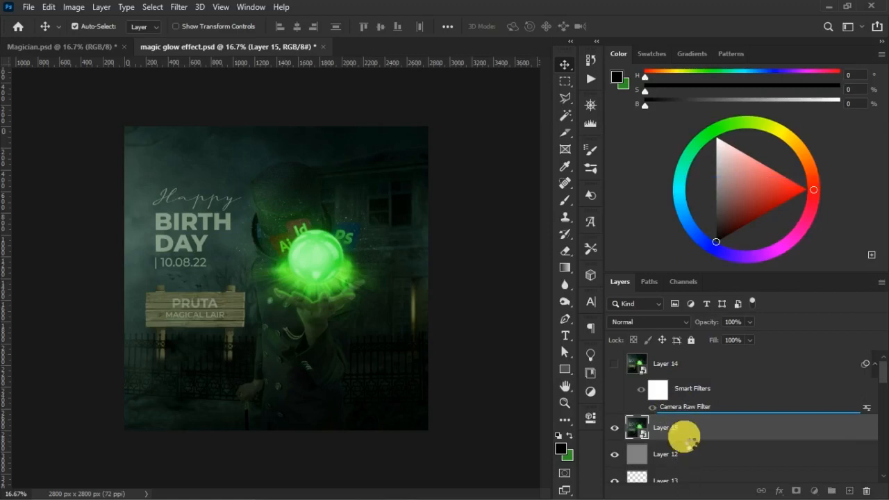
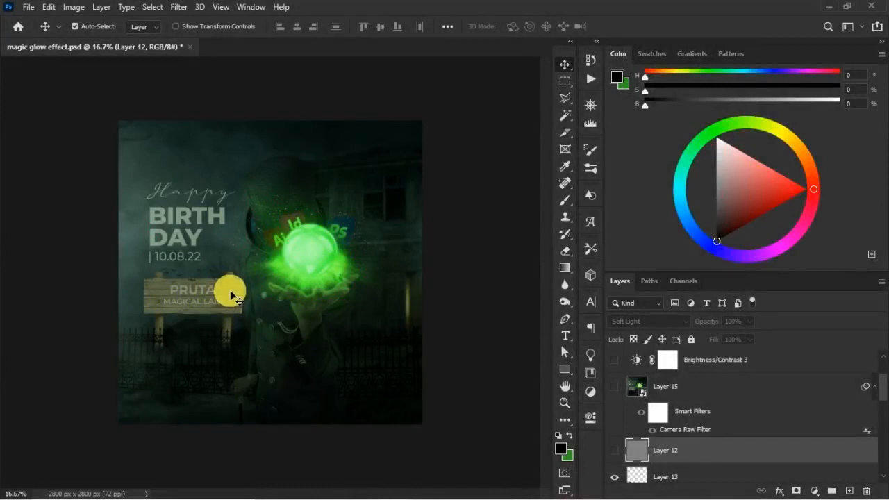
Select the WOOD group and scale the whole sign down proportionally to about 74.5%, keeping its lower-left corner in place
right_click(229, 294)
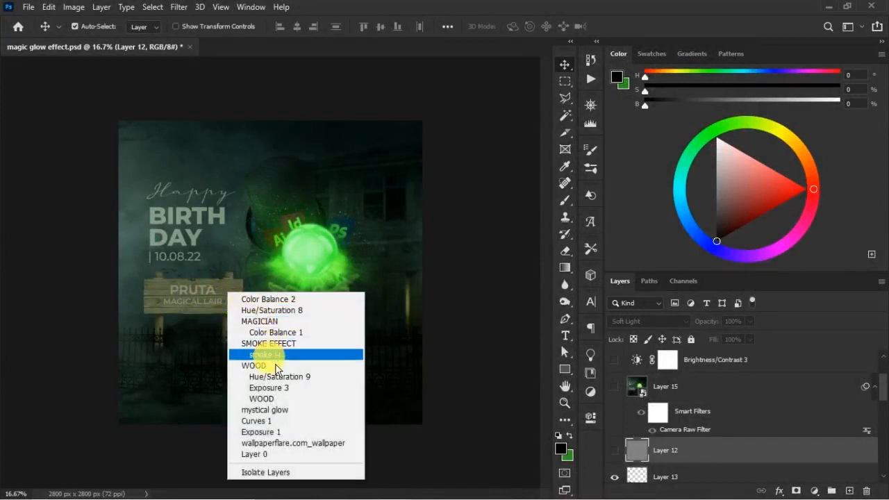
left_click(257, 365)
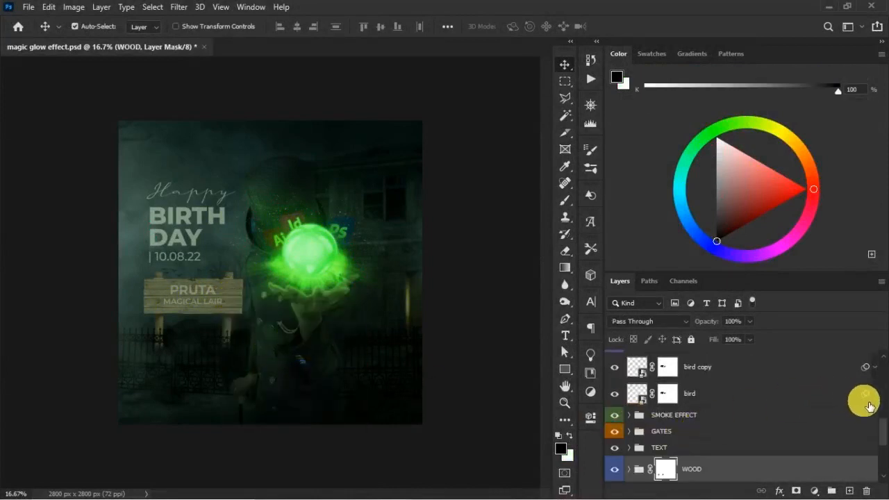
scroll(874, 423, "down", 2)
left_click(698, 428)
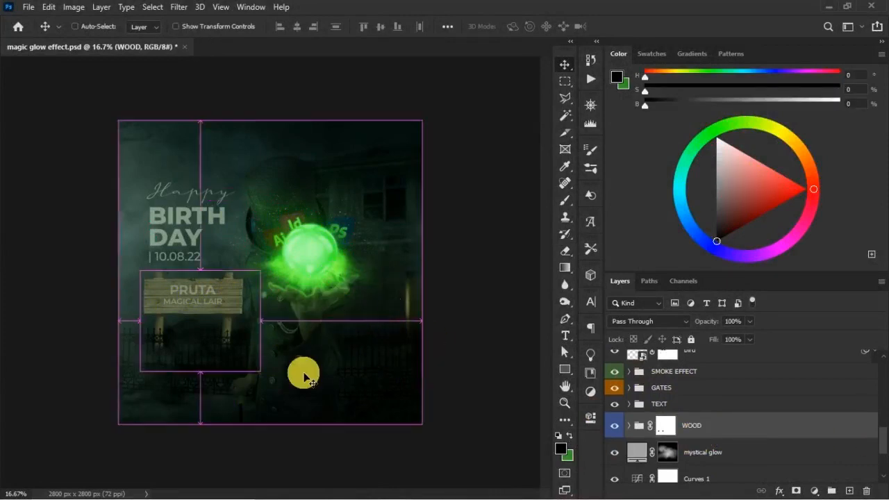
key("t")
key("v")
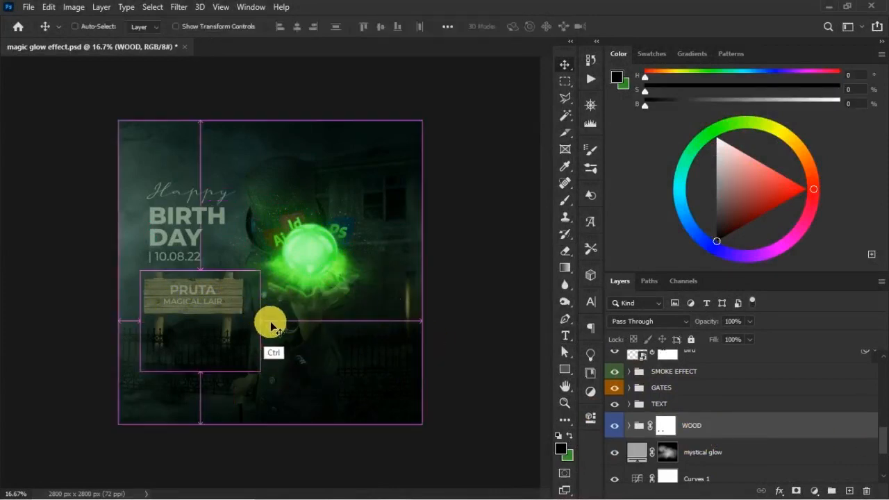
key("ctrl+t")
left_click_drag(260, 271, 230, 296)
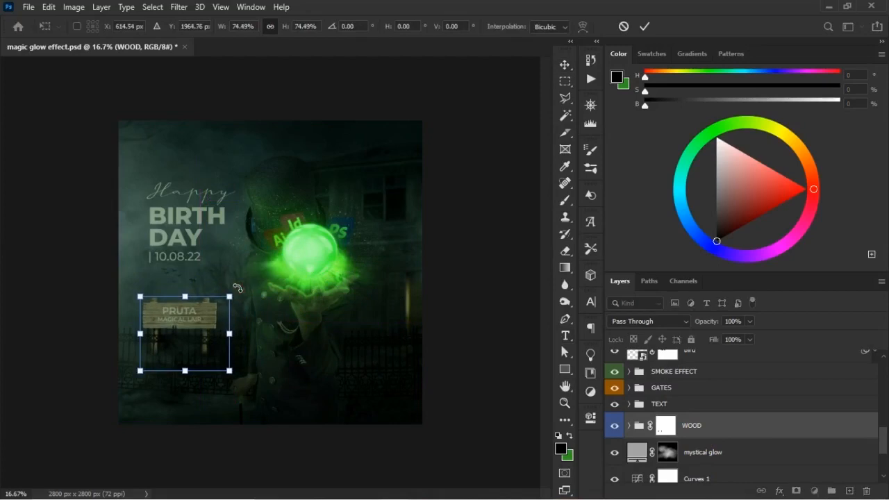
key("Return")
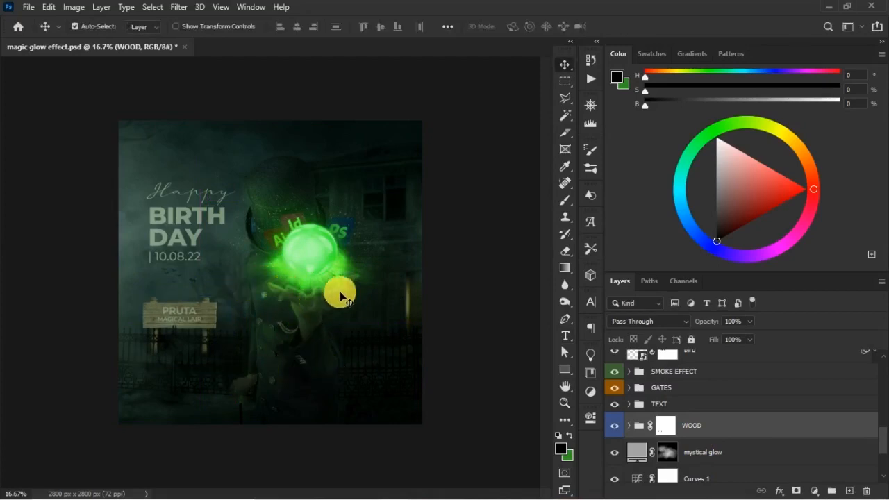
Select the Finger highlight layer below the glowing ball, compare the hand with it hidden and shown, and activate its mask
key("z")
left_click_drag(218, 235, 429, 358)
key("b")
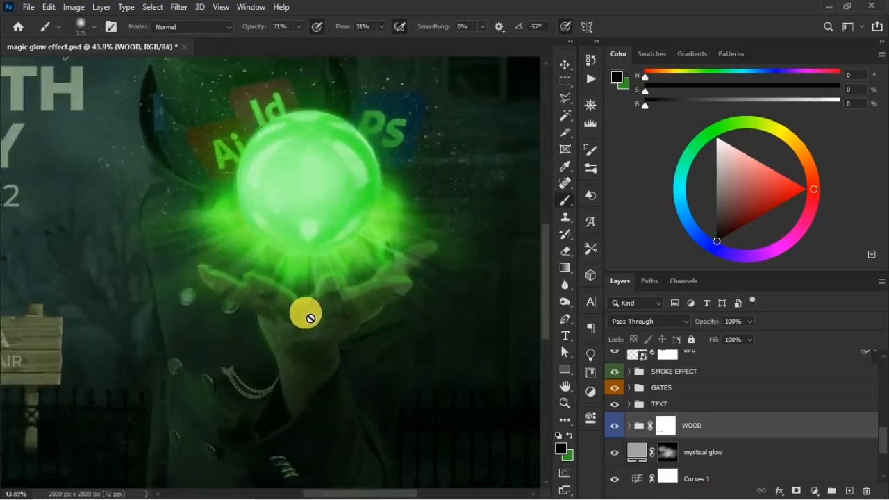
key("v")
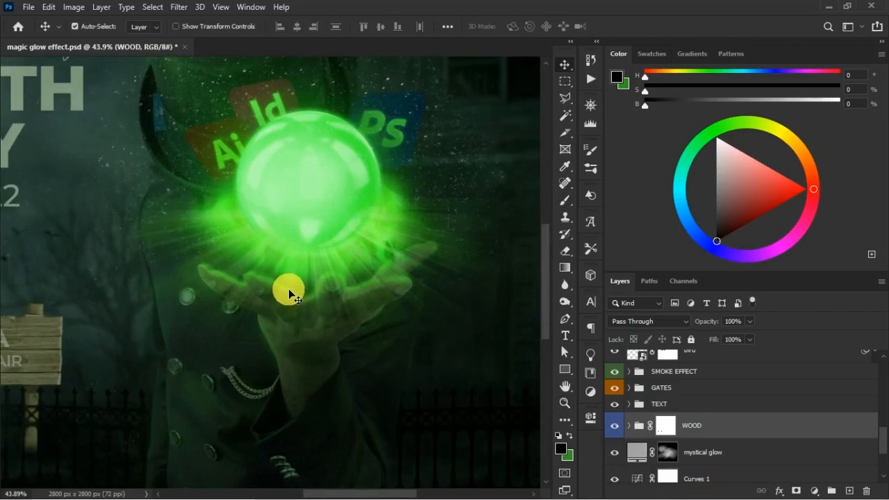
right_click(294, 297)
left_click(335, 297)
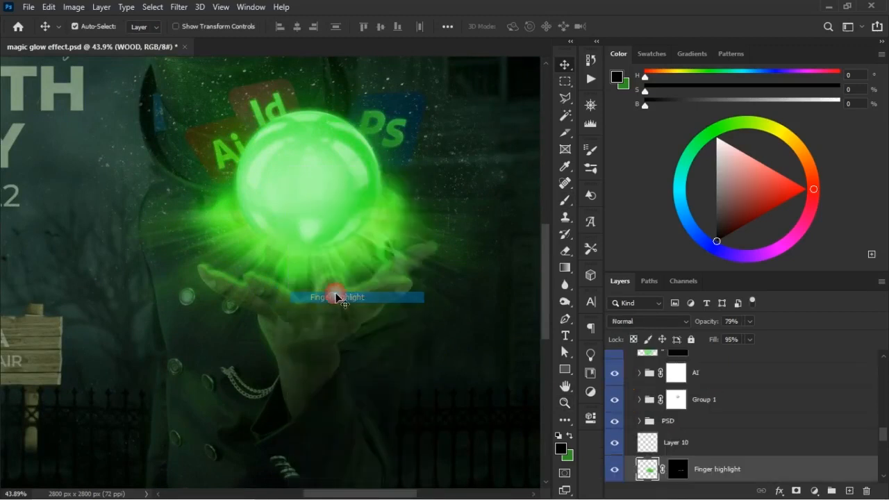
left_click(616, 471)
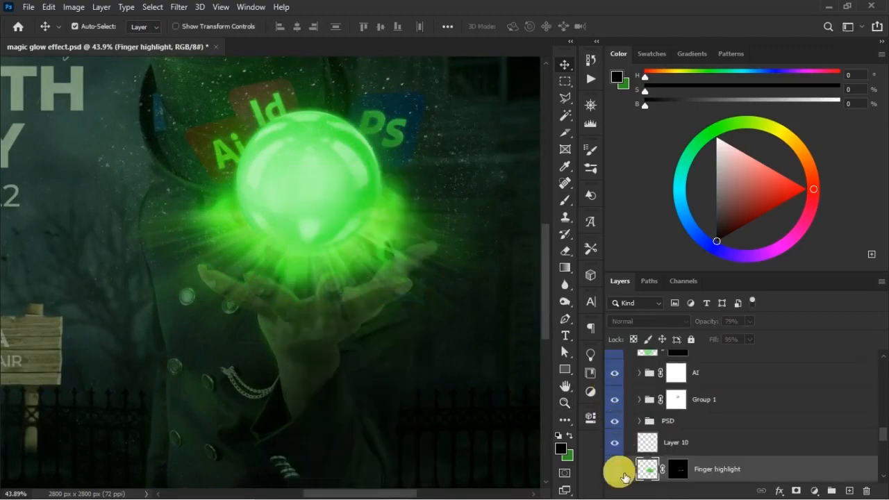
left_click(615, 470)
left_click(671, 472)
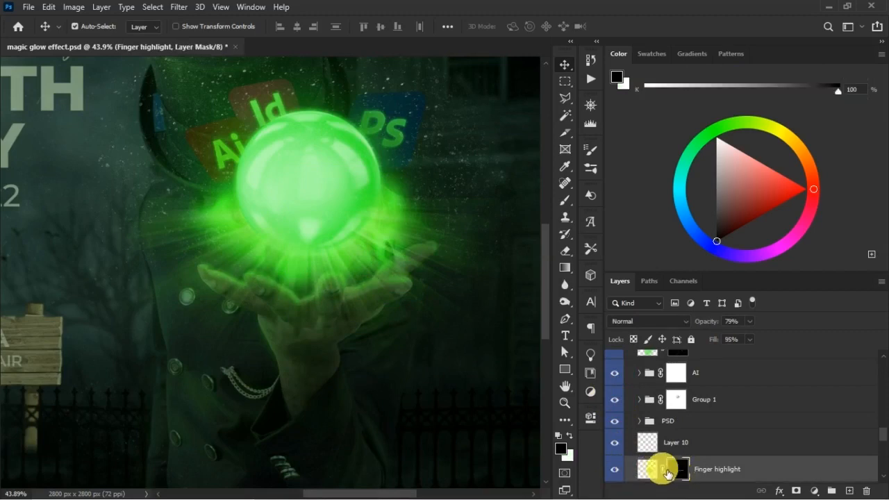
Paint black over the palm and fingers on the Finger highlight mask at 61% opacity and 12% flow, and compare the hand without the layer
key("b")
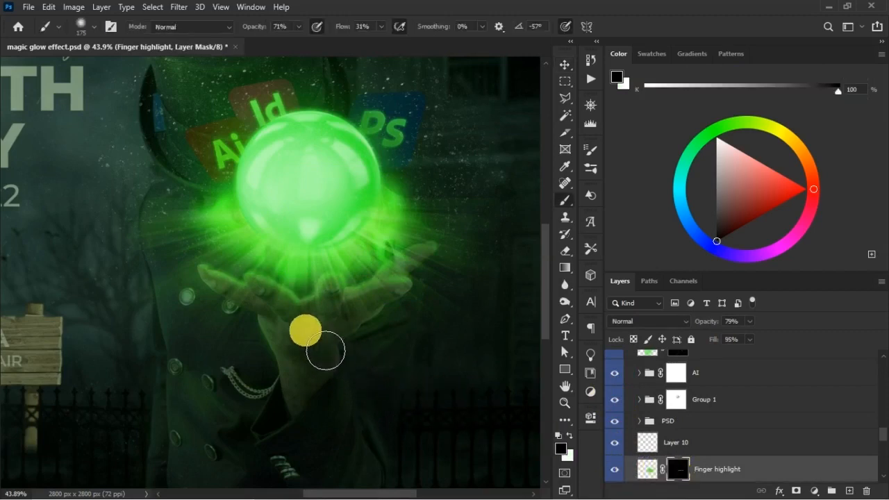
key("x")
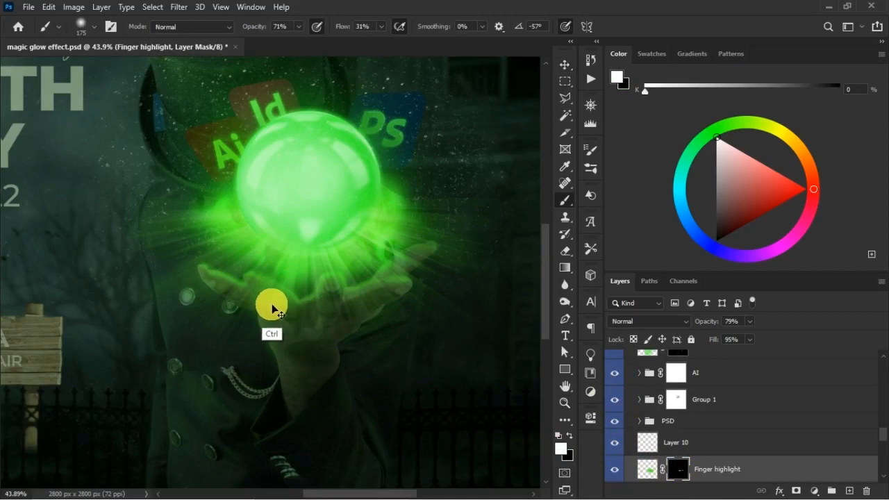
key("x")
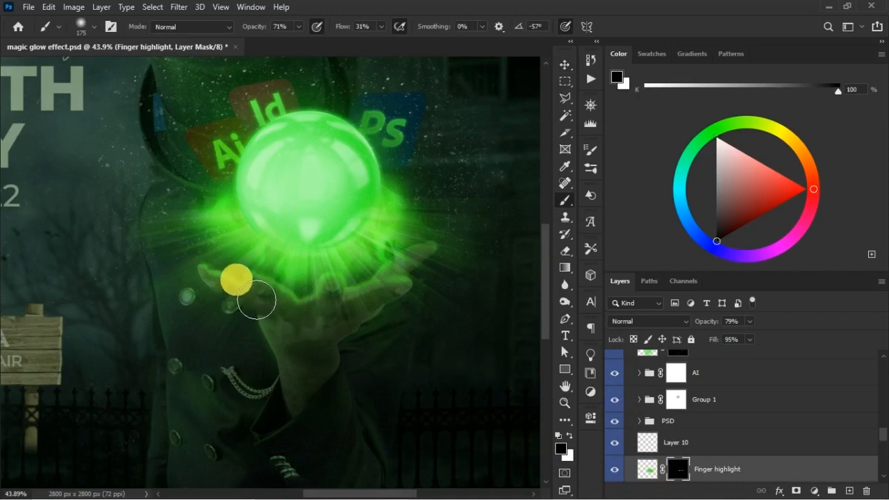
left_click_drag(261, 29, 254, 30)
left_click_drag(349, 29, 340, 29)
left_click_drag(248, 290, 253, 318)
key("bracketleft")
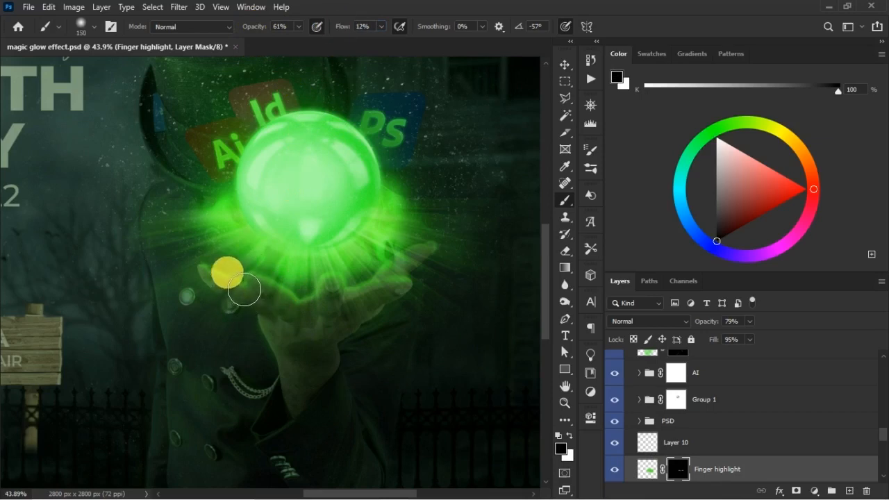
mouse_move(234, 280)
left_mouse_down()
mouse_move(283, 296)
mouse_move(318, 318)
mouse_move(303, 297)
mouse_move(327, 310)
mouse_move(321, 303)
mouse_move(328, 309)
mouse_move(348, 292)
mouse_move(356, 302)
mouse_move(344, 291)
mouse_move(393, 302)
mouse_move(321, 334)
mouse_move(253, 316)
mouse_move(252, 298)
mouse_move(290, 348)
mouse_move(254, 305)
mouse_move(269, 318)
mouse_move(288, 296)
left_mouse_up()
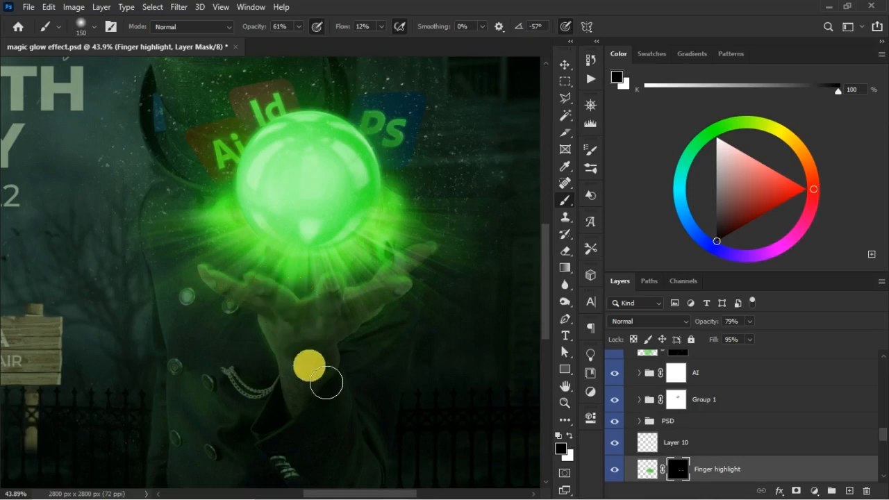
left_click(625, 474)
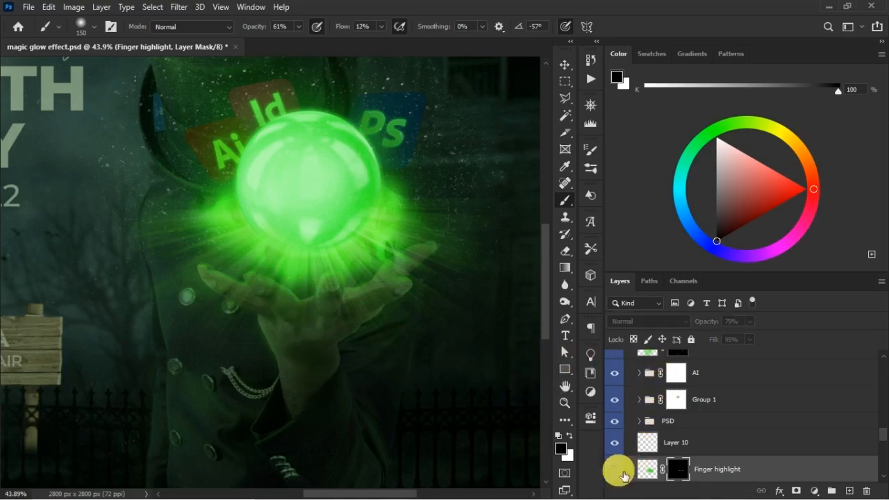
left_click(624, 471)
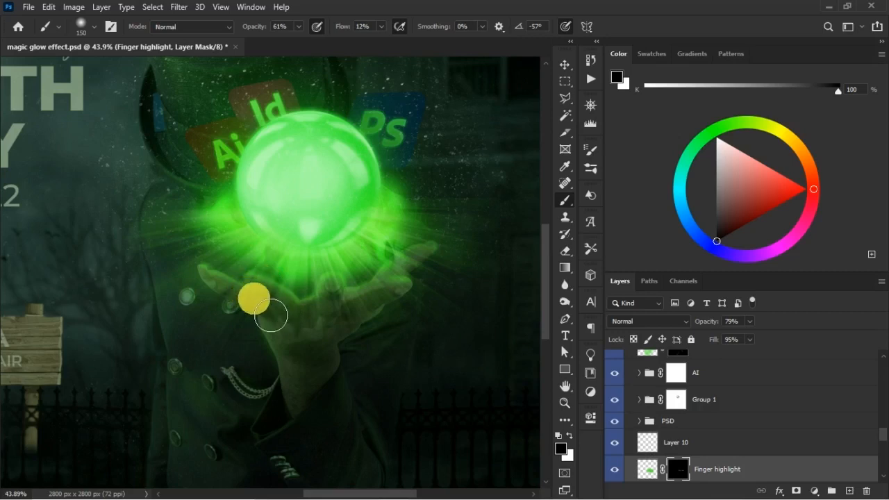
scroll(255, 299, "down", 4)
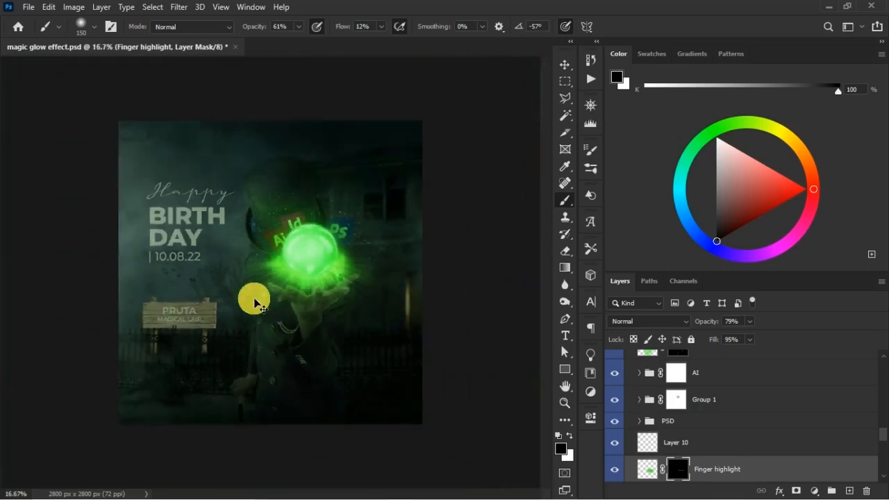
scroll(254, 300, "up", 2)
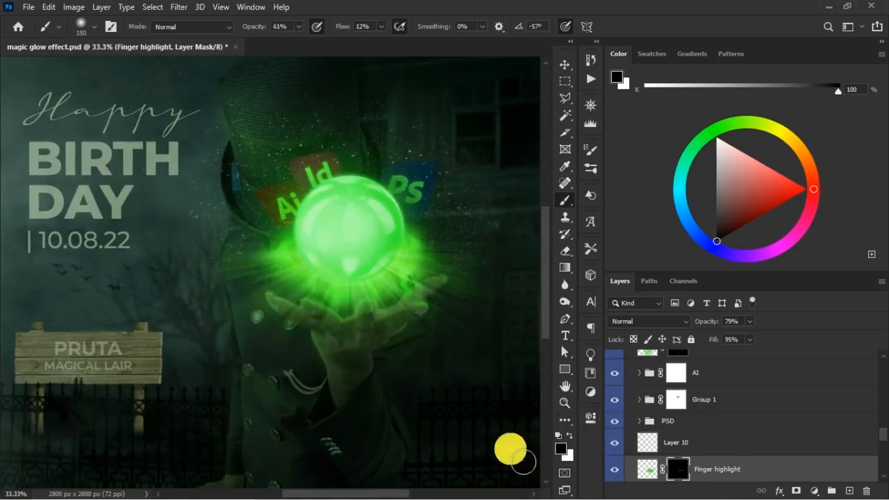
Delete the hidden Brightness/Contrast 3 adjustment and Layer 14 from the top of the layer stack
key("v")
scroll(873, 433, "up", 3)
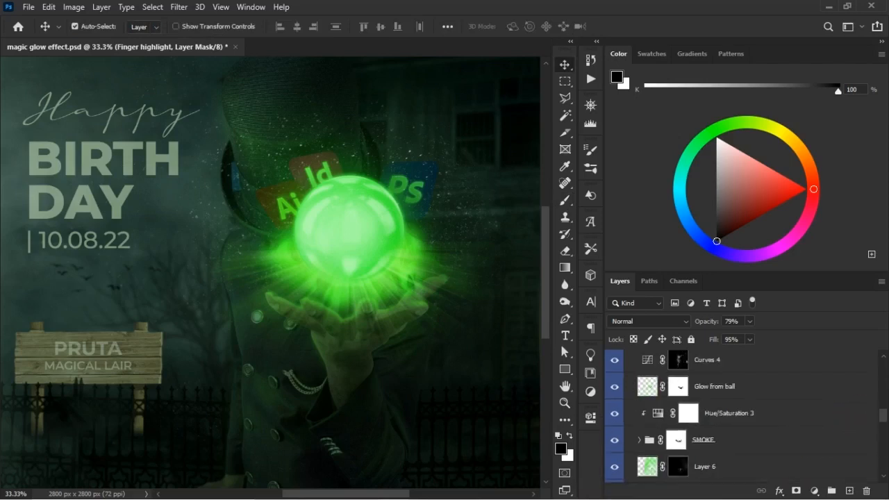
scroll(736, 417, "up", 3)
key("ctrl+minus")
key("ctrl+minus")
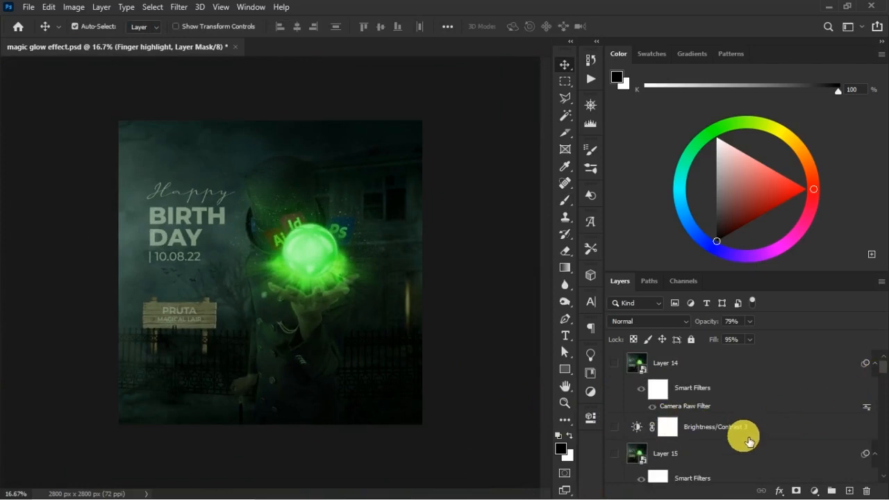
left_click(710, 423)
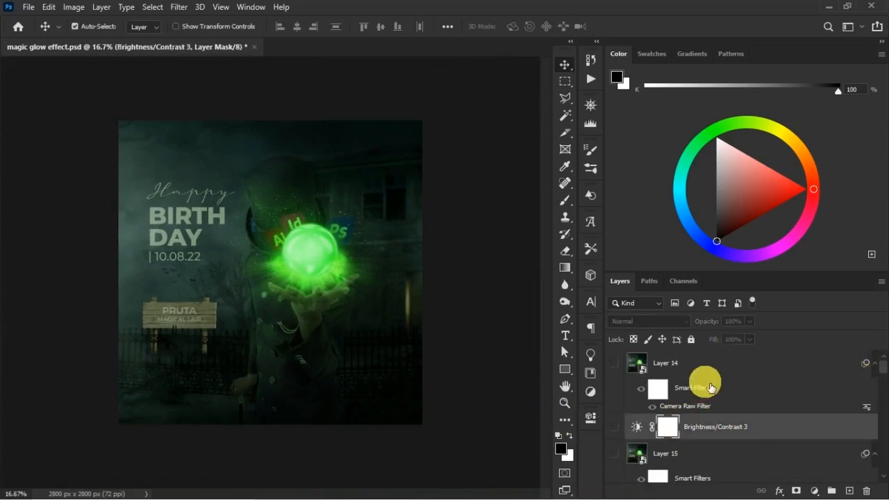
key("Delete")
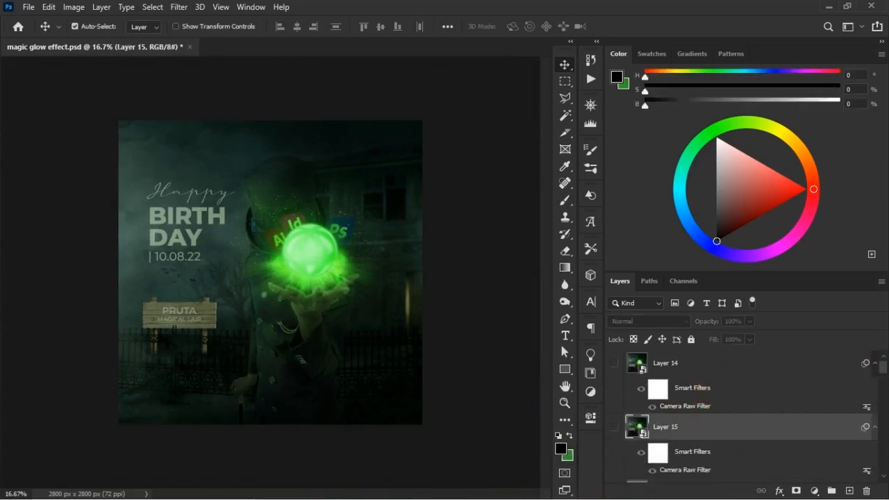
left_click_drag(883, 372, 794, 374)
left_click(753, 369)
key("Delete")
Add a Brightness/Contrast adjustment above Layer 12 with brightness 23 and increased contrast
left_click(778, 429)
left_click(815, 490)
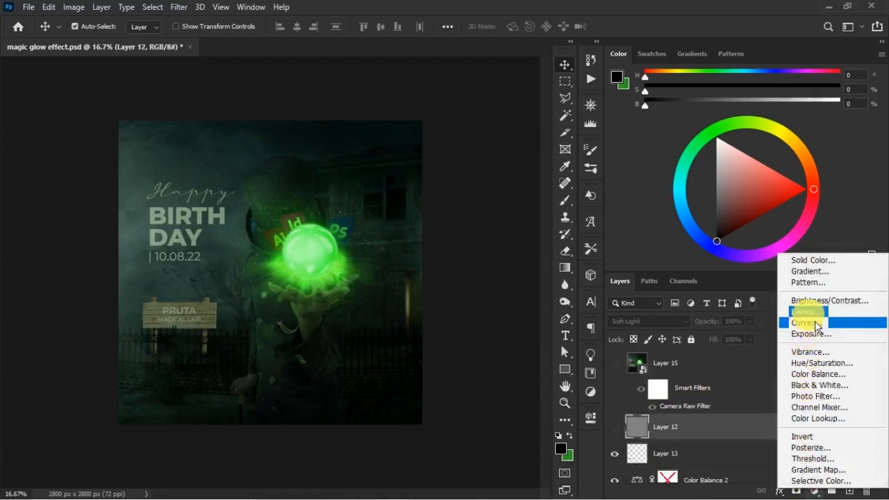
left_click(809, 300)
left_click_drag(480, 339, 492, 359)
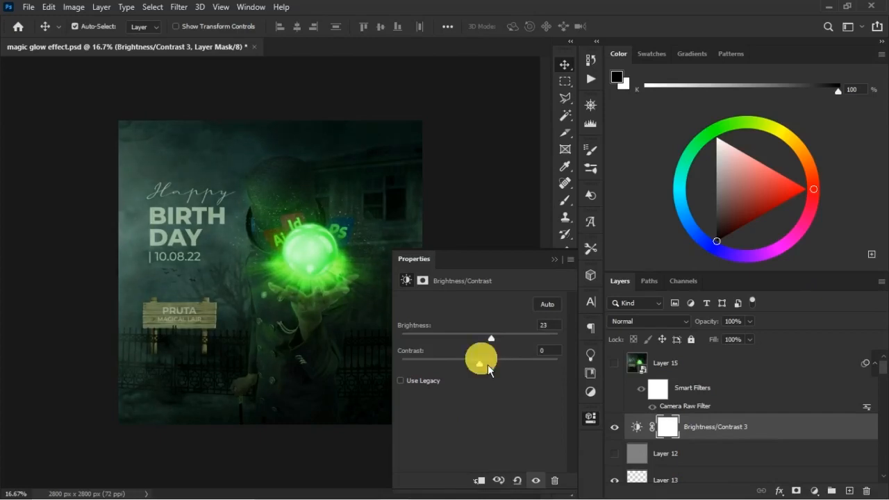
left_click_drag(493, 374, 502, 360)
left_click(560, 271)
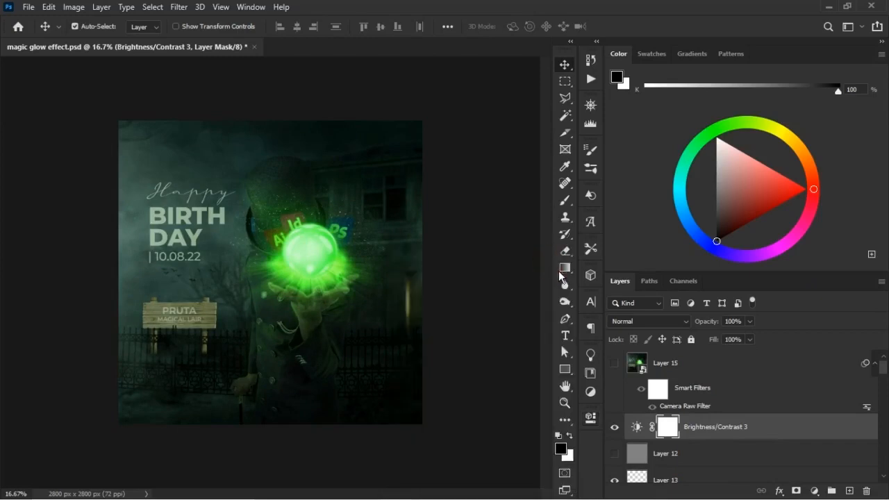
Show Layer 12 and stamp all visible layers into a new layer directly above it
left_click(630, 471)
left_click(614, 454)
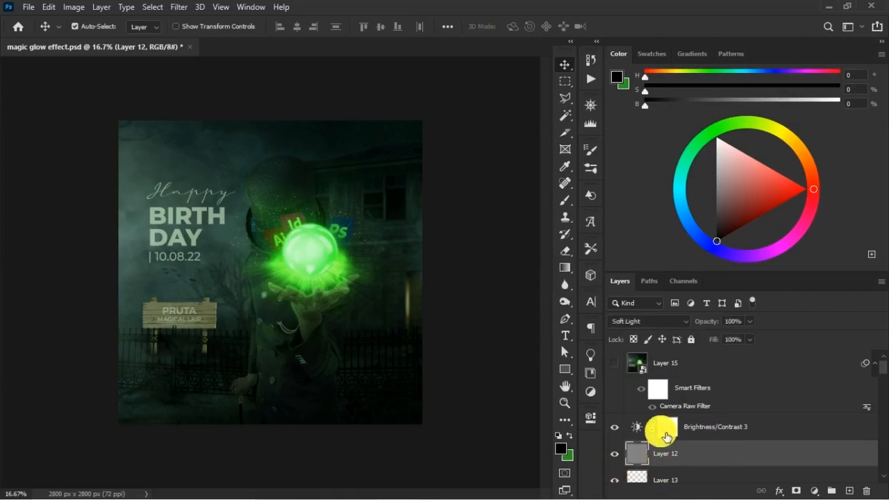
left_click(641, 427, "ctrl")
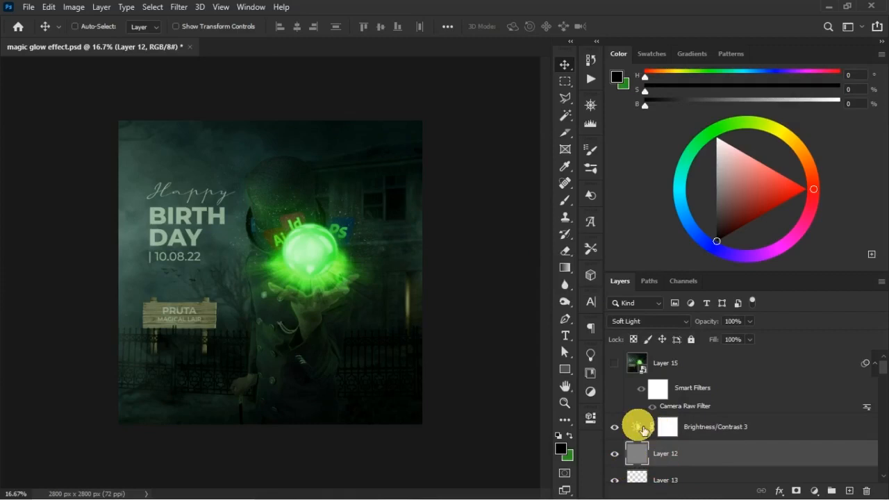
key("ctrl+shift+alt+e")
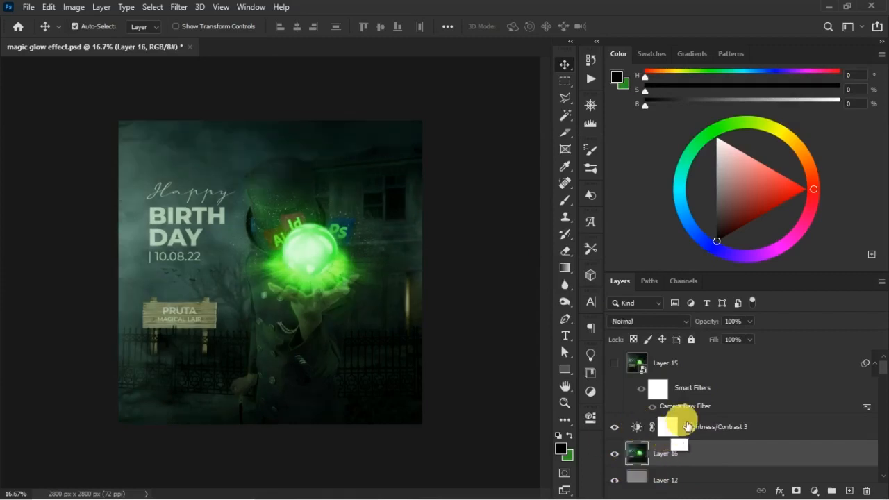
left_click_drag(686, 458, 698, 457)
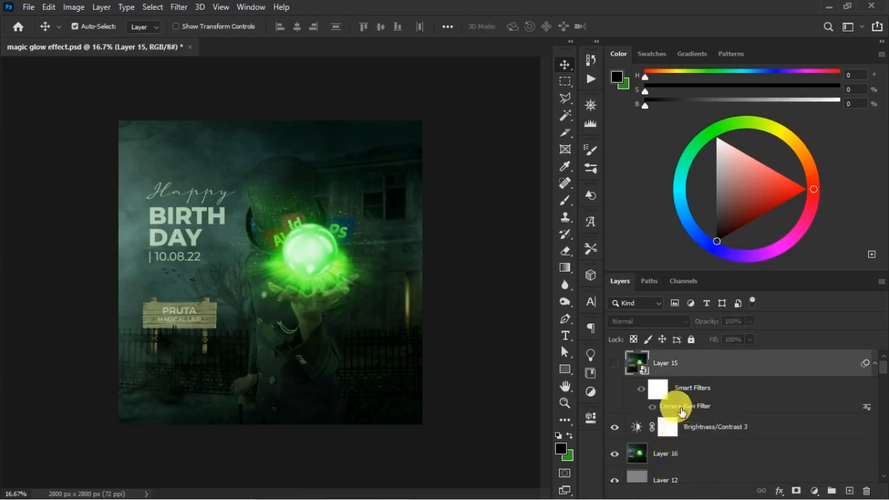
left_click_drag(685, 410, 681, 467)
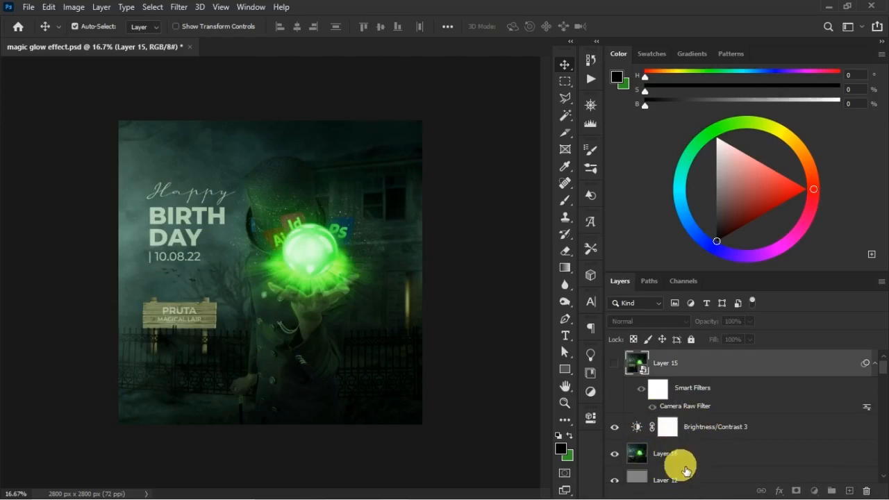
right_click(689, 430)
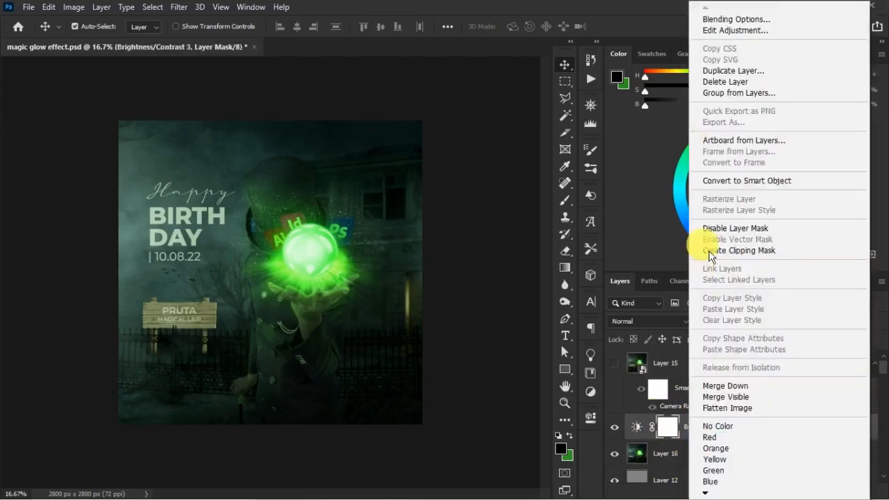
left_click(728, 182)
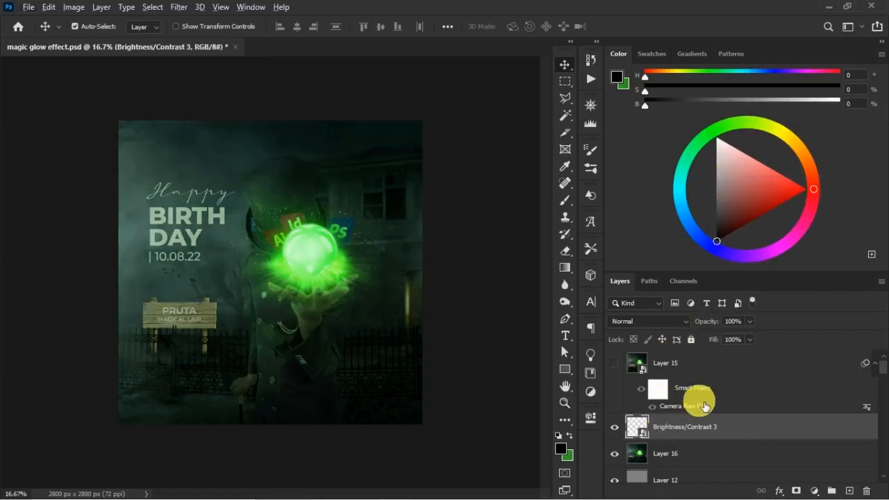
left_click_drag(705, 406, 695, 458)
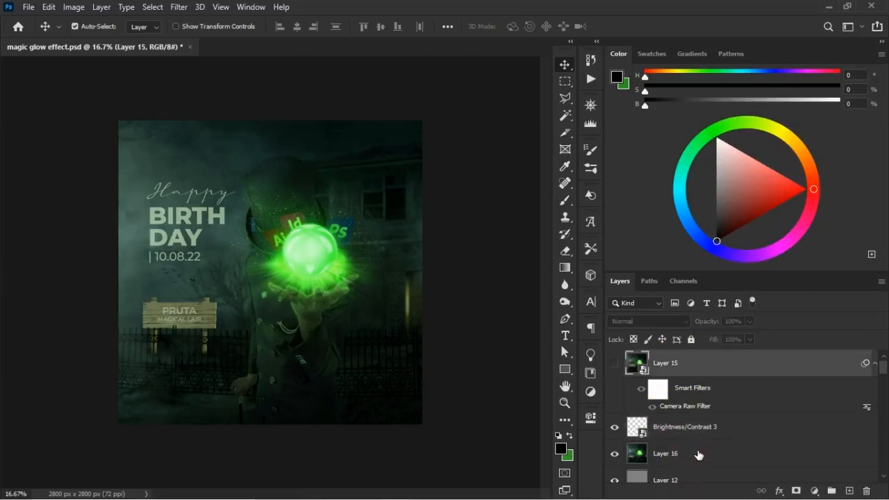
key("ctrl+z")
key("ctrl+z")
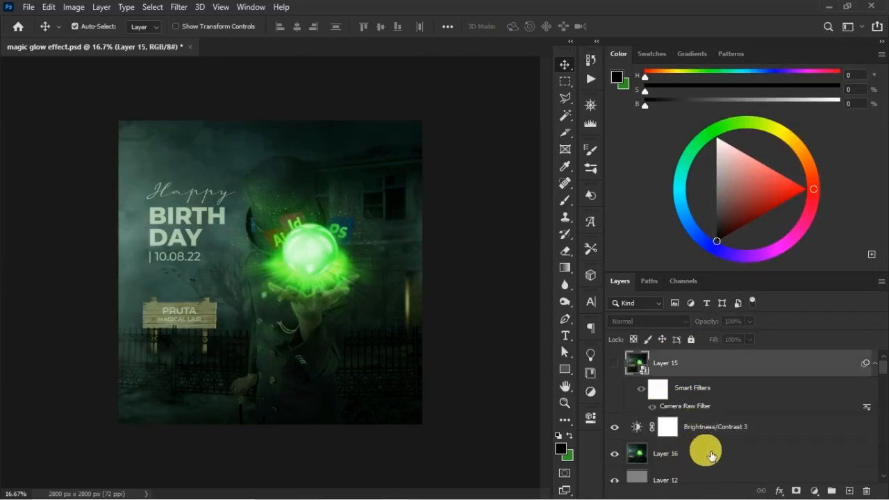
Convert Layer 16 to a smart object and copy Layer 15's Camera Raw Filter onto it
left_click(712, 457)
right_click(714, 460)
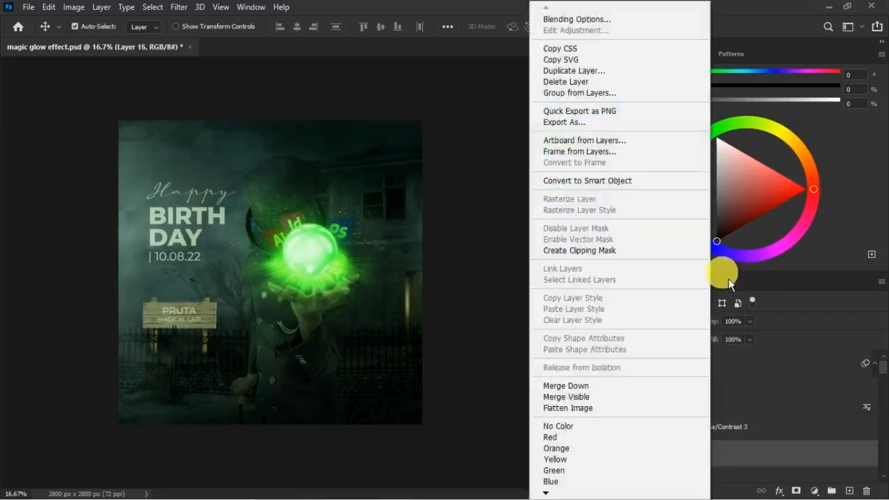
left_click(597, 180)
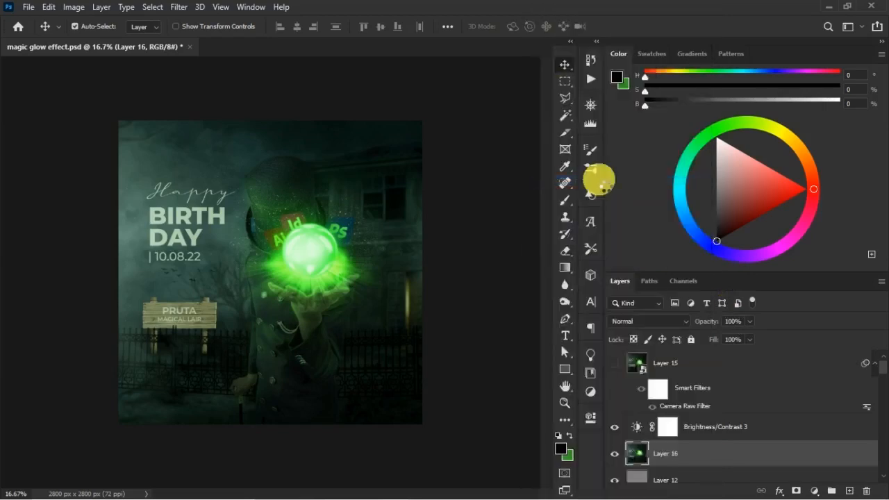
left_click(698, 458, "alt")
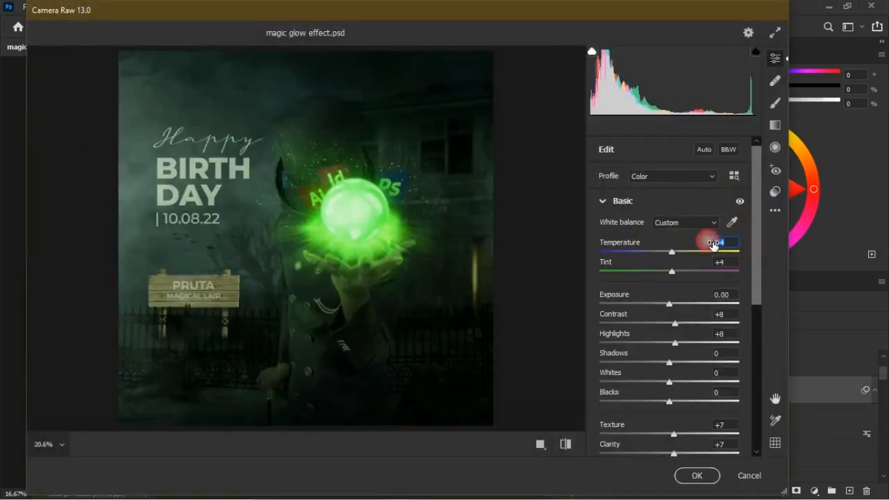
Set the copied Camera Raw Filter's temperature to -1, tint to 0 and contrast to +5
type("-1")
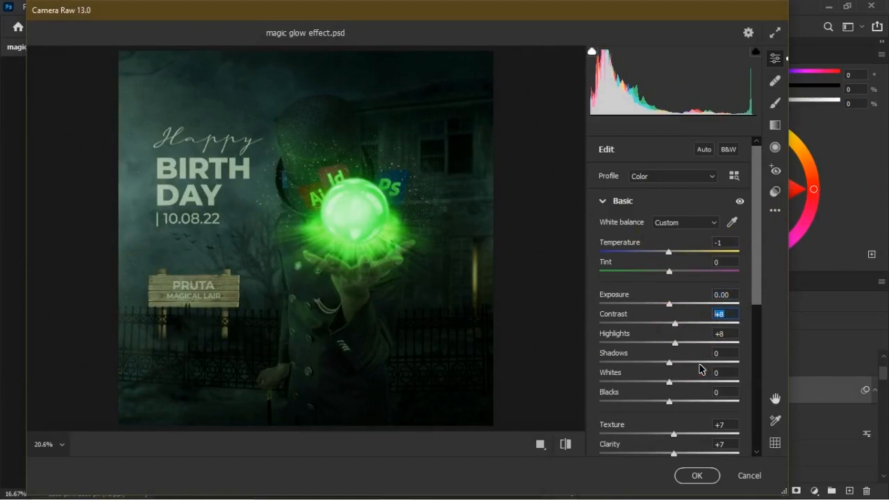
type("5")
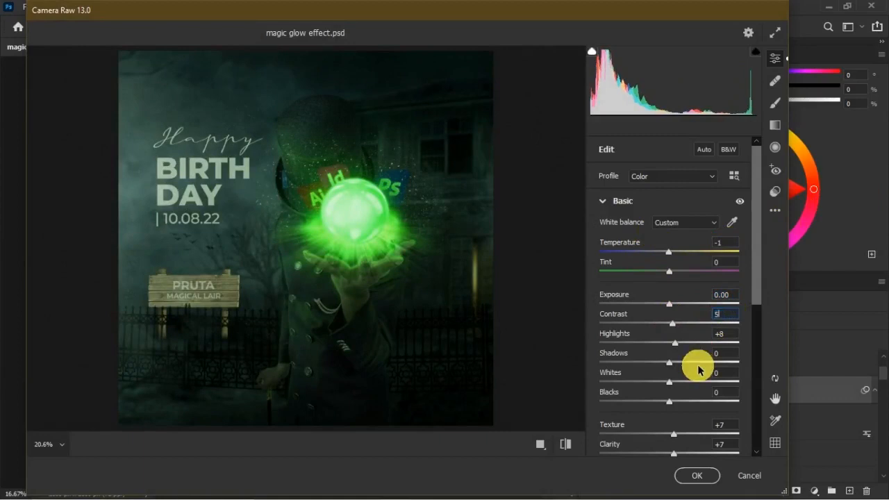
key("Tab")
Set texture and clarity to +5 and dehaze to +13 in the Camera Raw Filter, and apply the changes
key("Tab")
key("Tab")
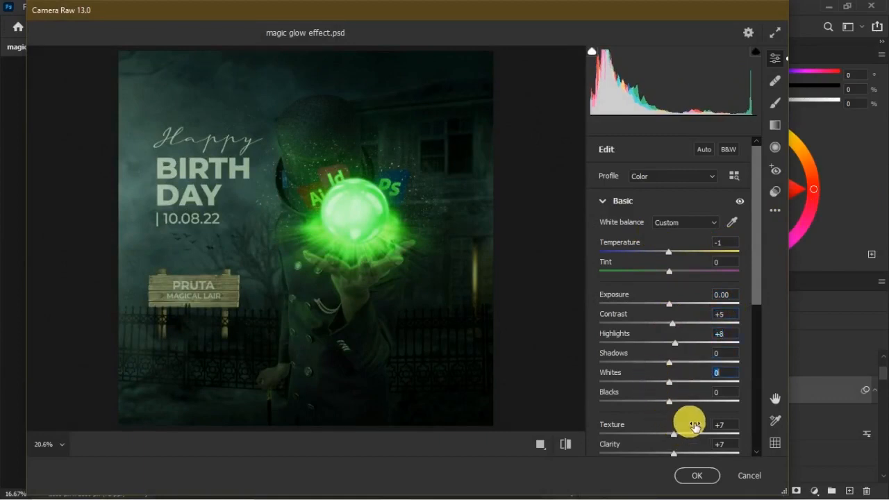
key("Tab")
scroll(695, 426, "down", 1)
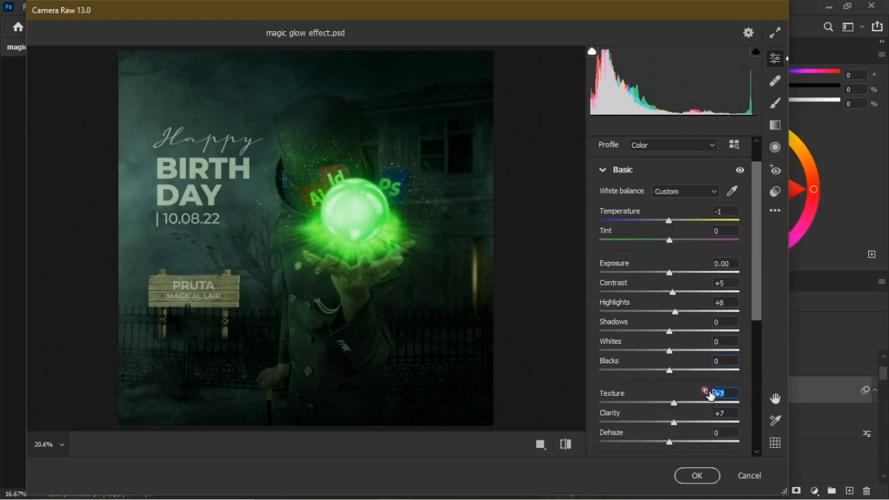
left_click(710, 394)
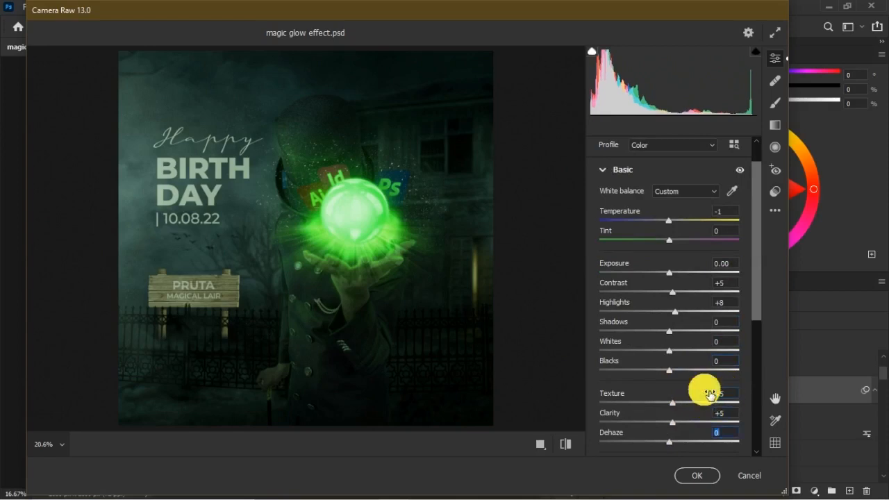
mouse_move(672, 443)
left_mouse_down()
mouse_move(694, 452)
mouse_move(679, 445)
left_mouse_up()
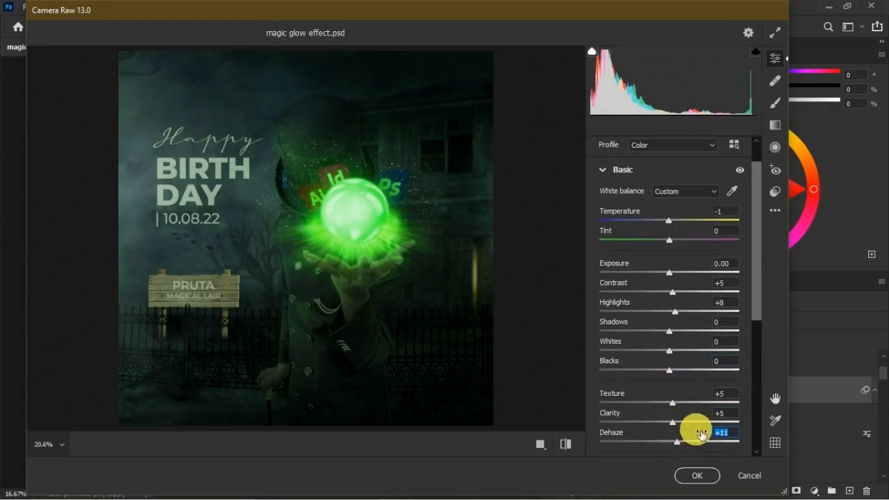
type("13")
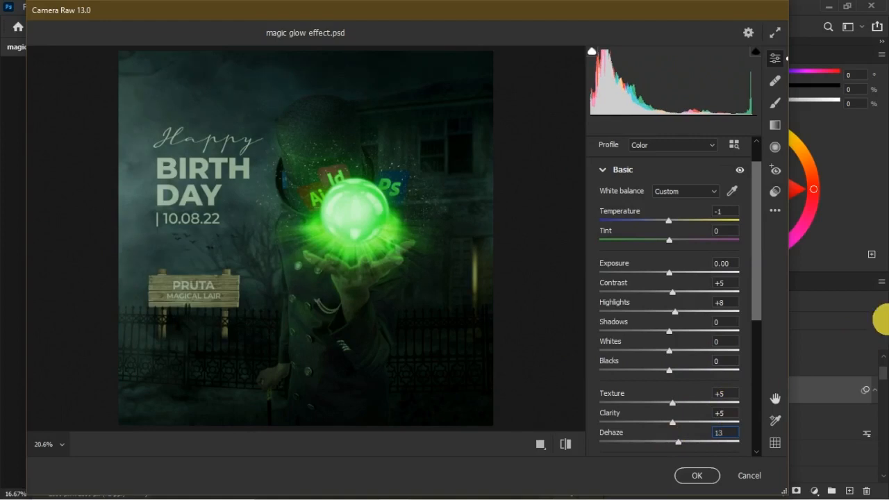
key("Tab")
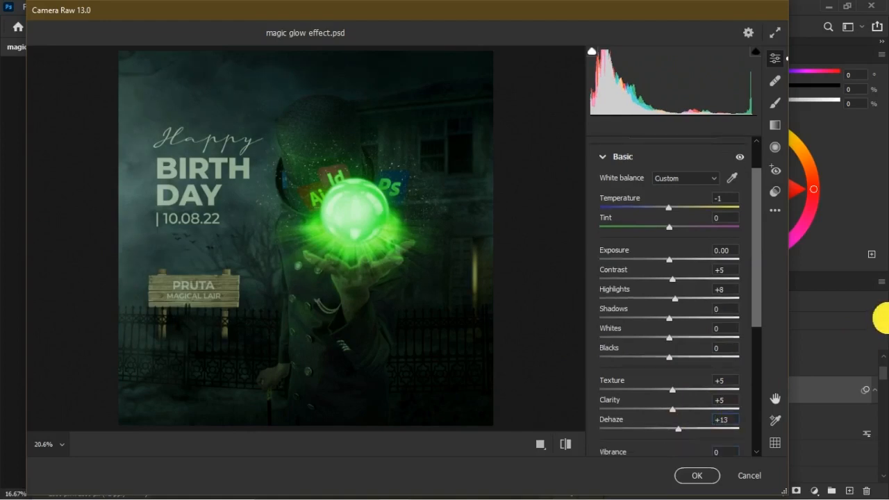
left_click(697, 475)
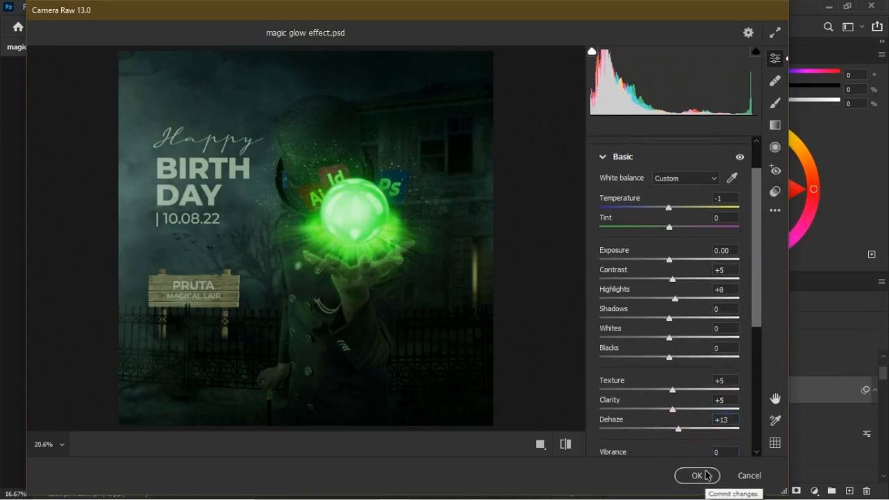